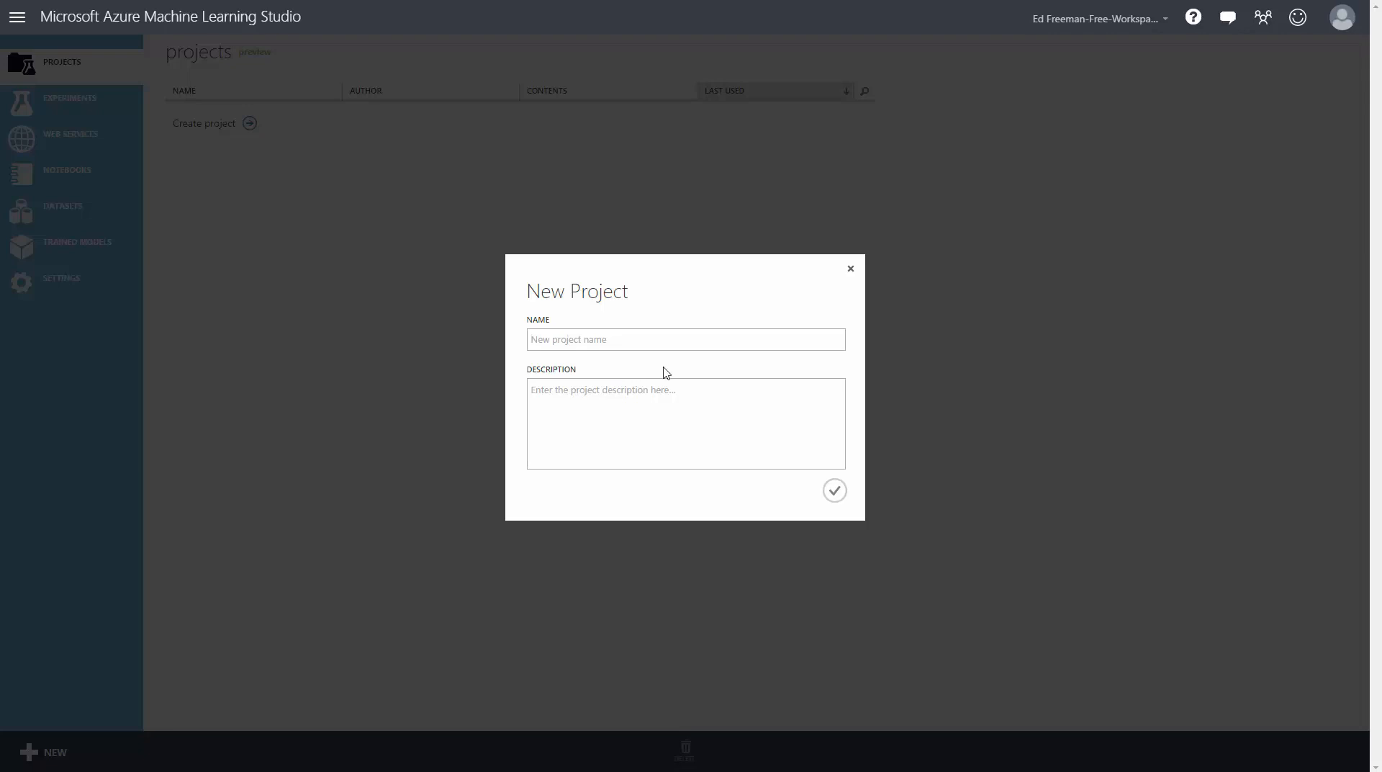
Dismiss the new project form and create a blank experiment
{"action": "left_click", "coordinate": [850, 269]}
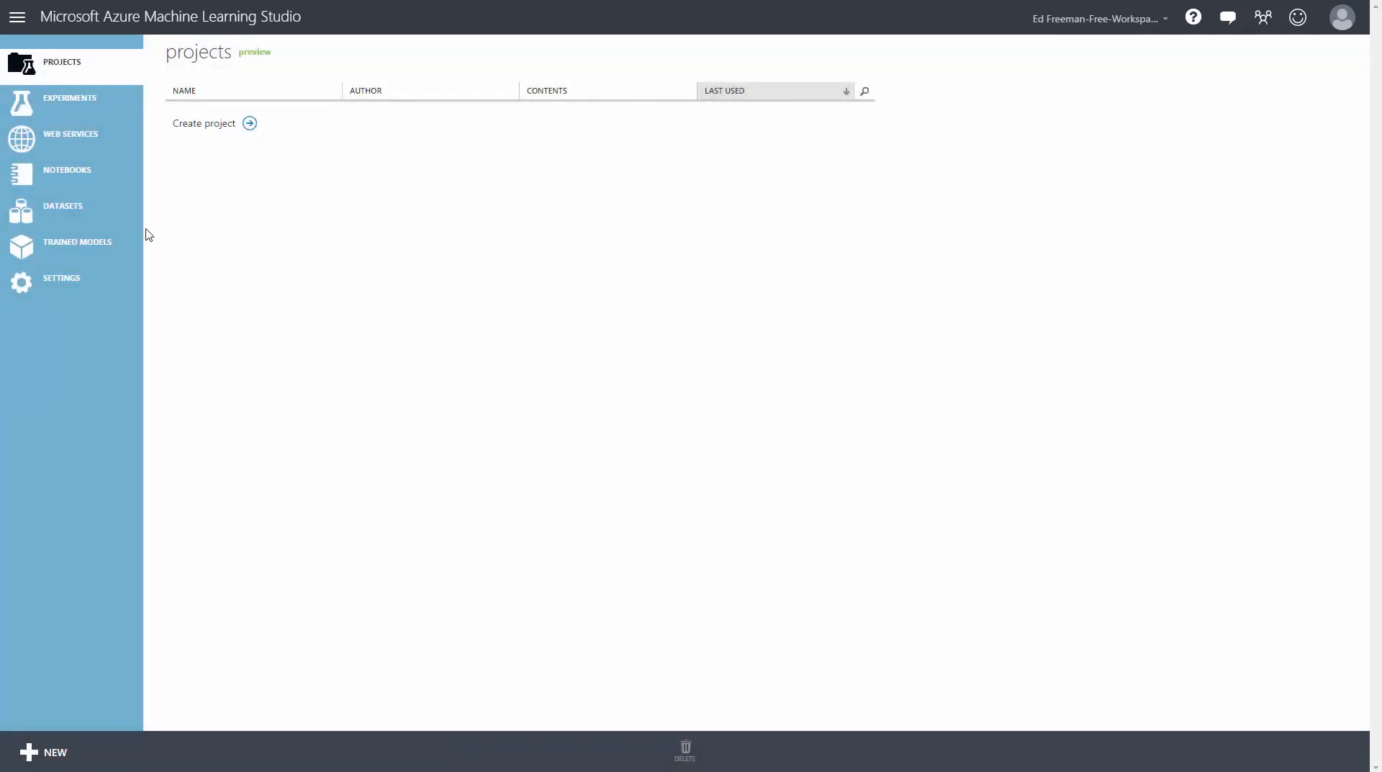
{"action": "left_click", "coordinate": [89, 100]}
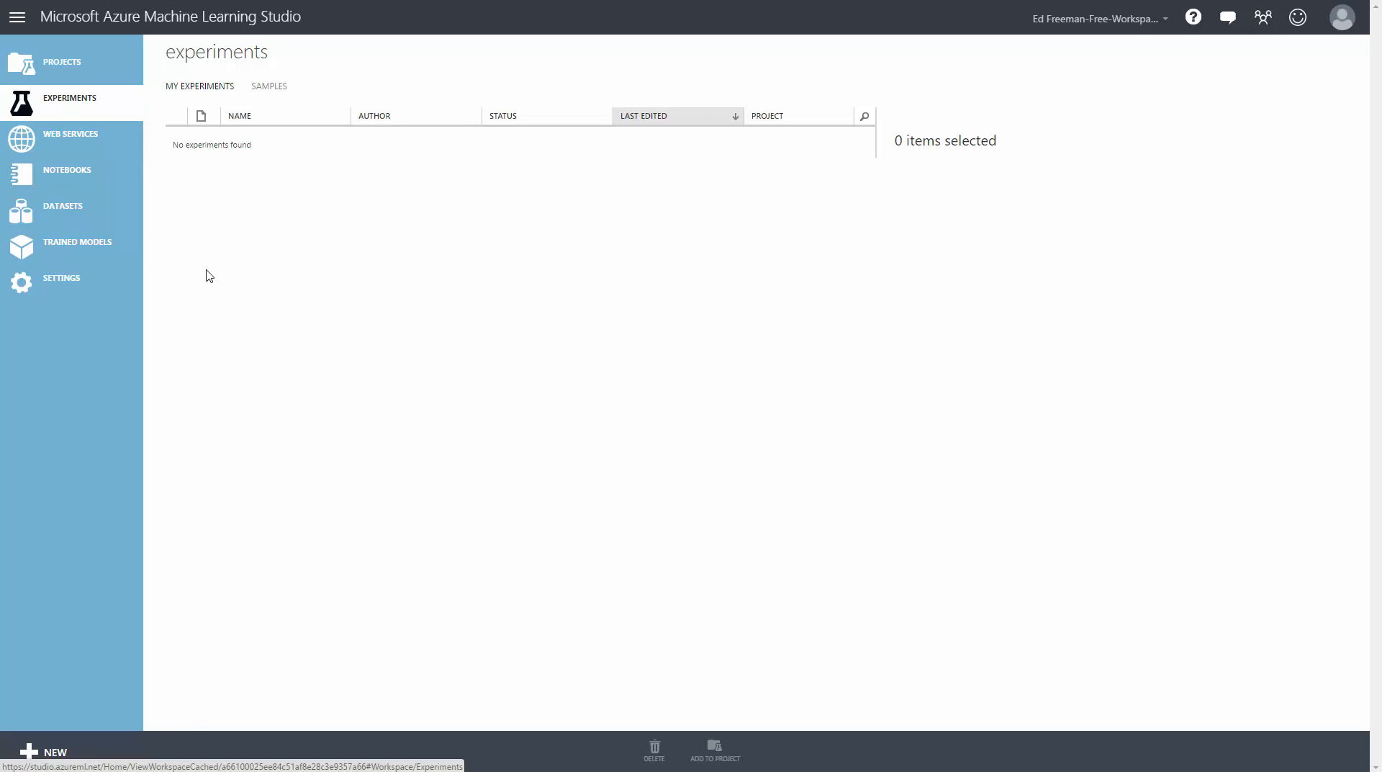
{"action": "left_click", "coordinate": [36, 749]}
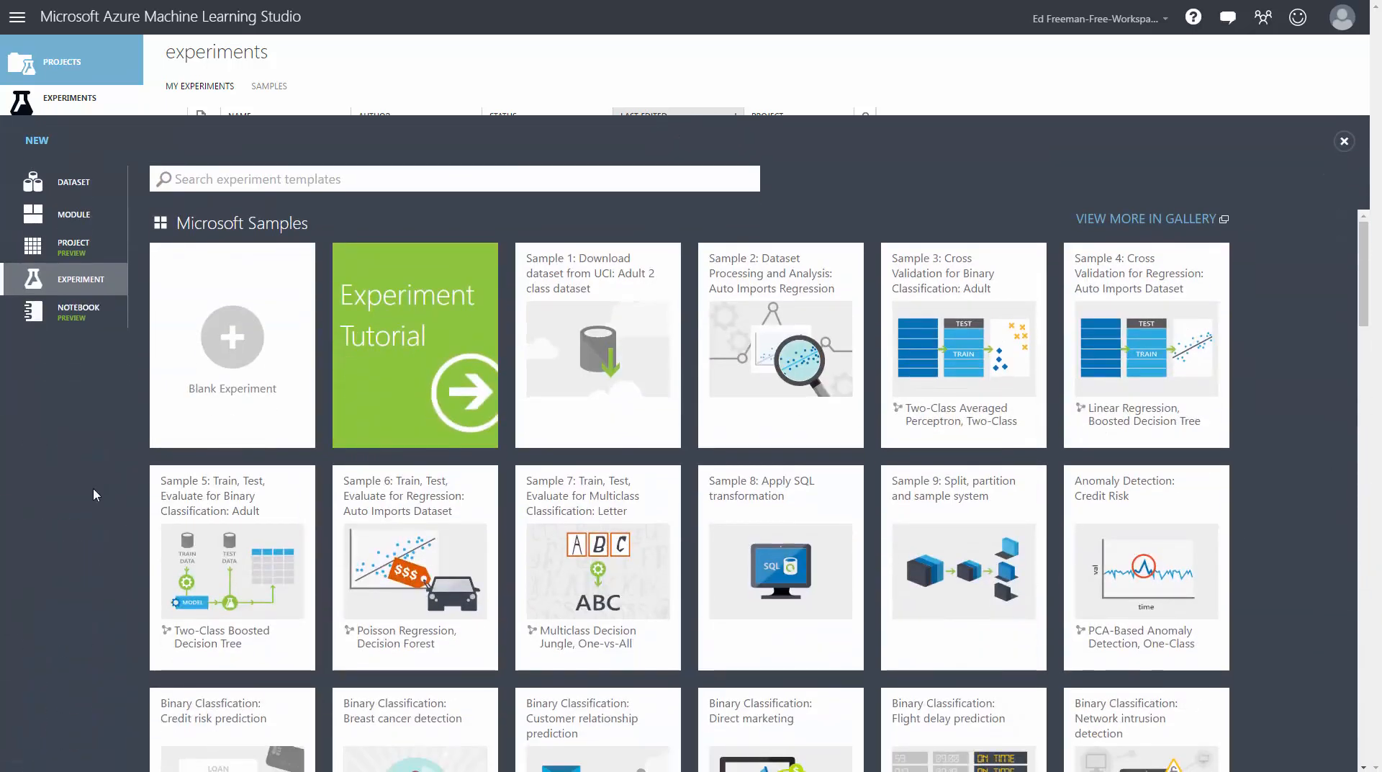
{"action": "left_click", "coordinate": [211, 387]}
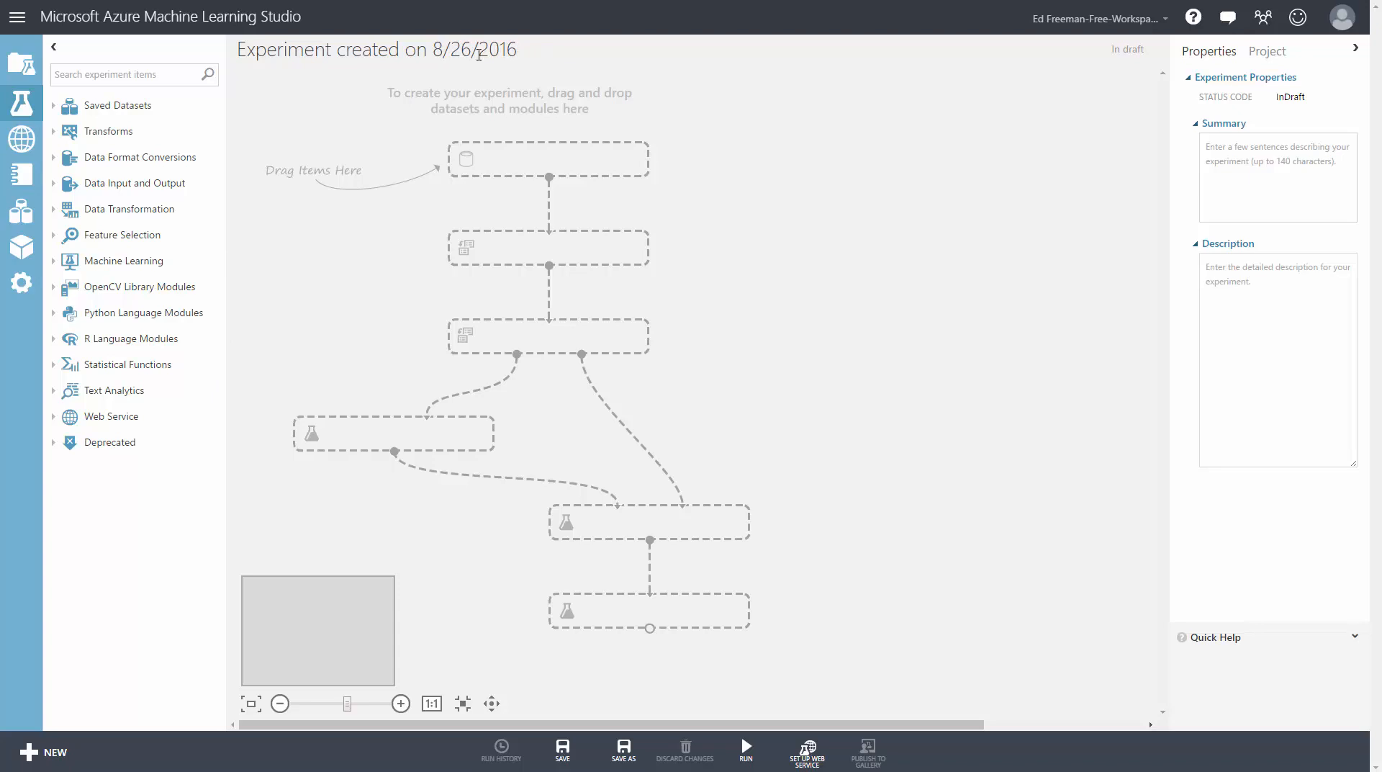
Rename the experiment as Customer Propensity Walkthrough
{"action": "left_click_drag", "start_coordinate": [520, 50], "coordinate": [232, 63]}
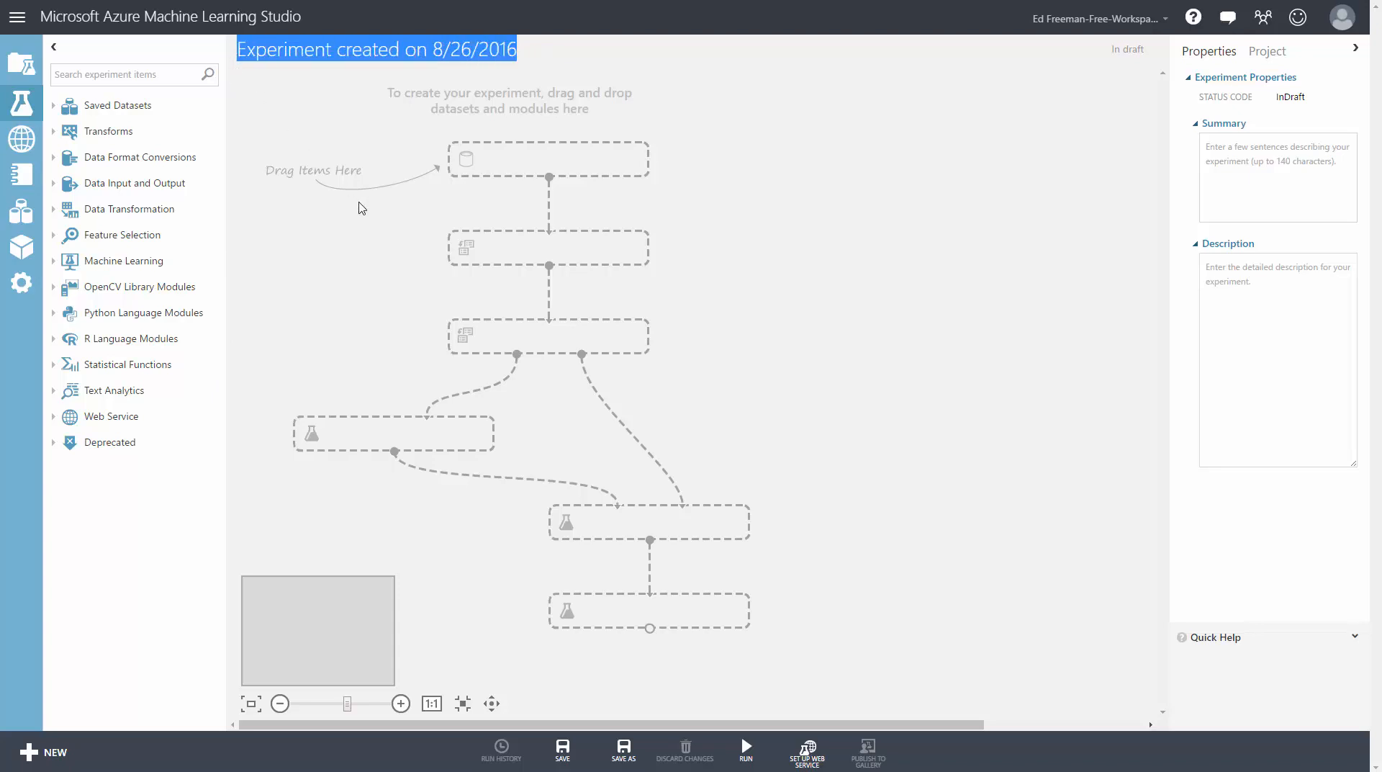
{"action": "type", "text": "Customer Propensity Wa"}
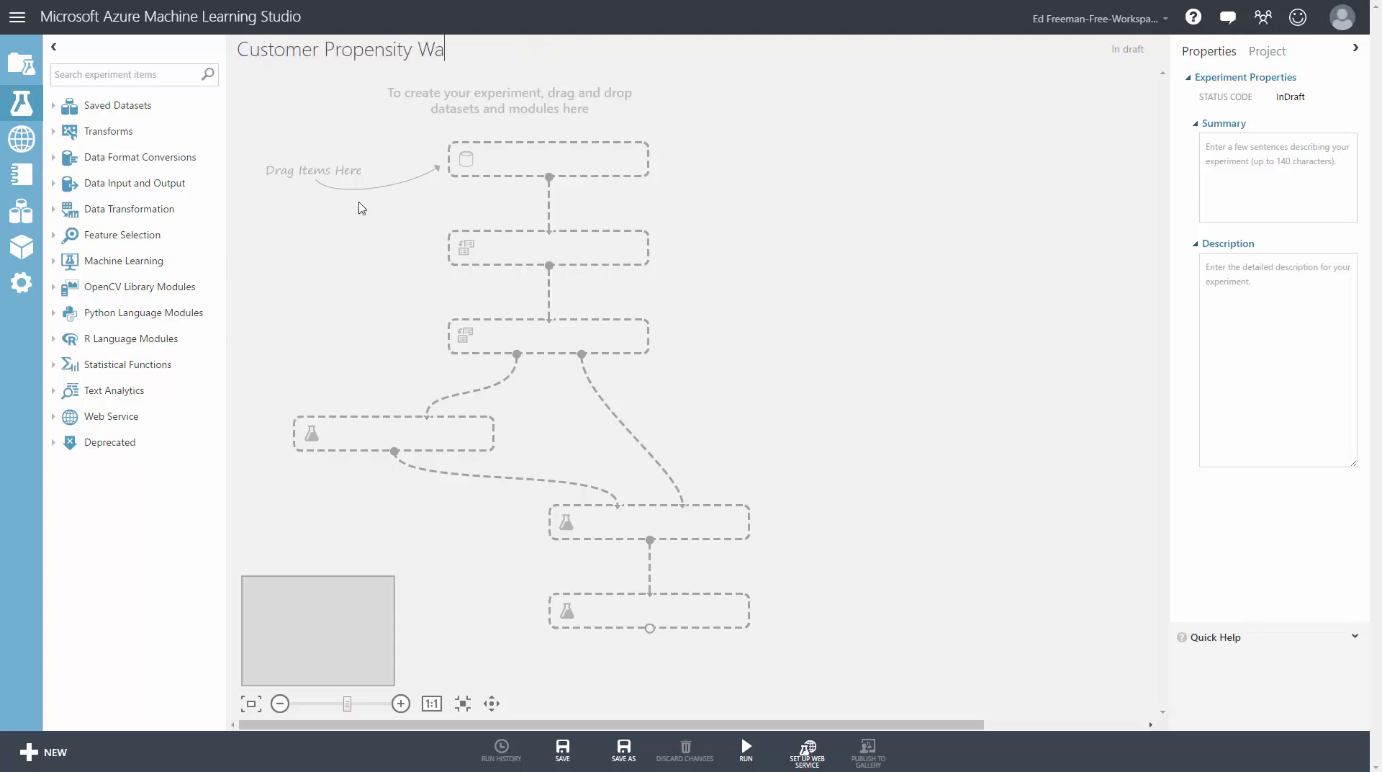
{"action": "type", "text": "lkthrough"}
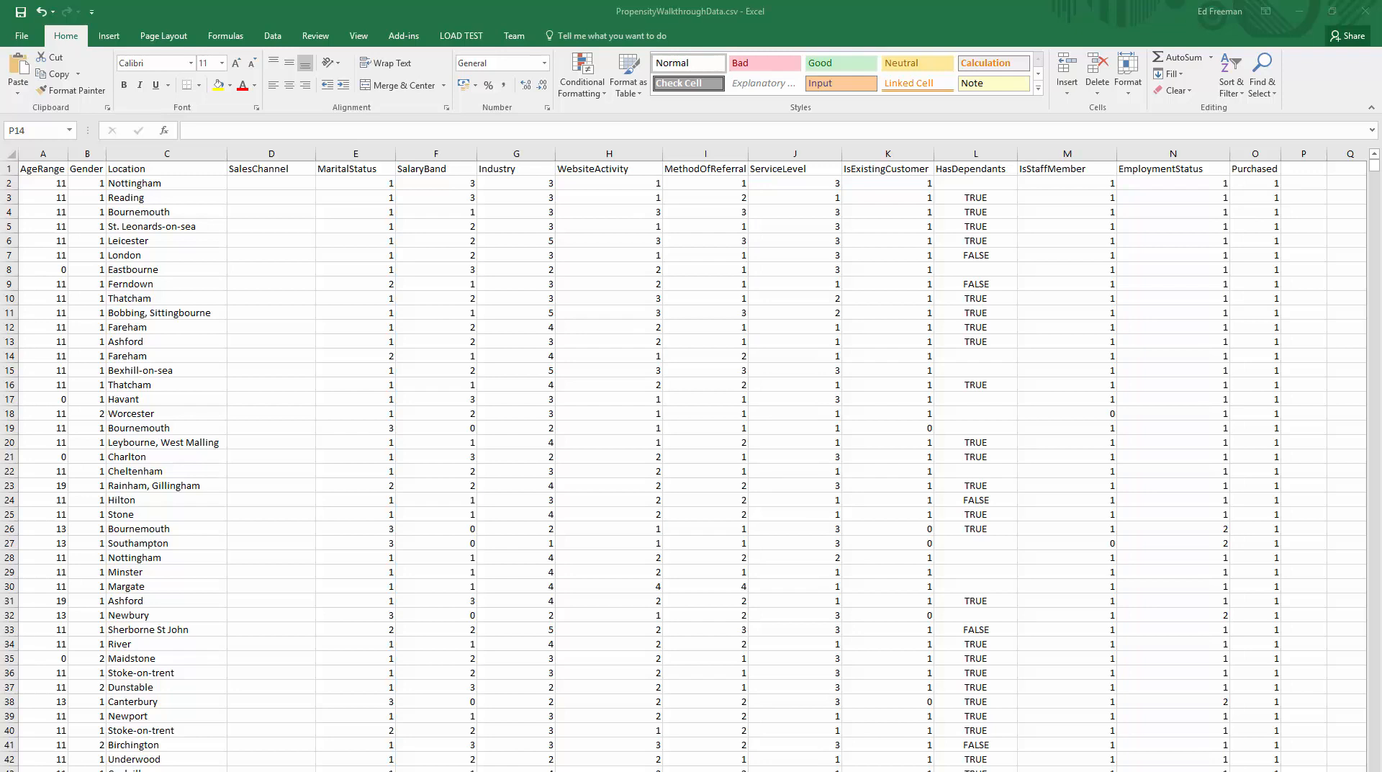
In Excel, add column filters to the PropensityWalkthroughData.csv table and check which distinct values AgeRange contains
{"action": "left_click", "coordinate": [59, 256]}
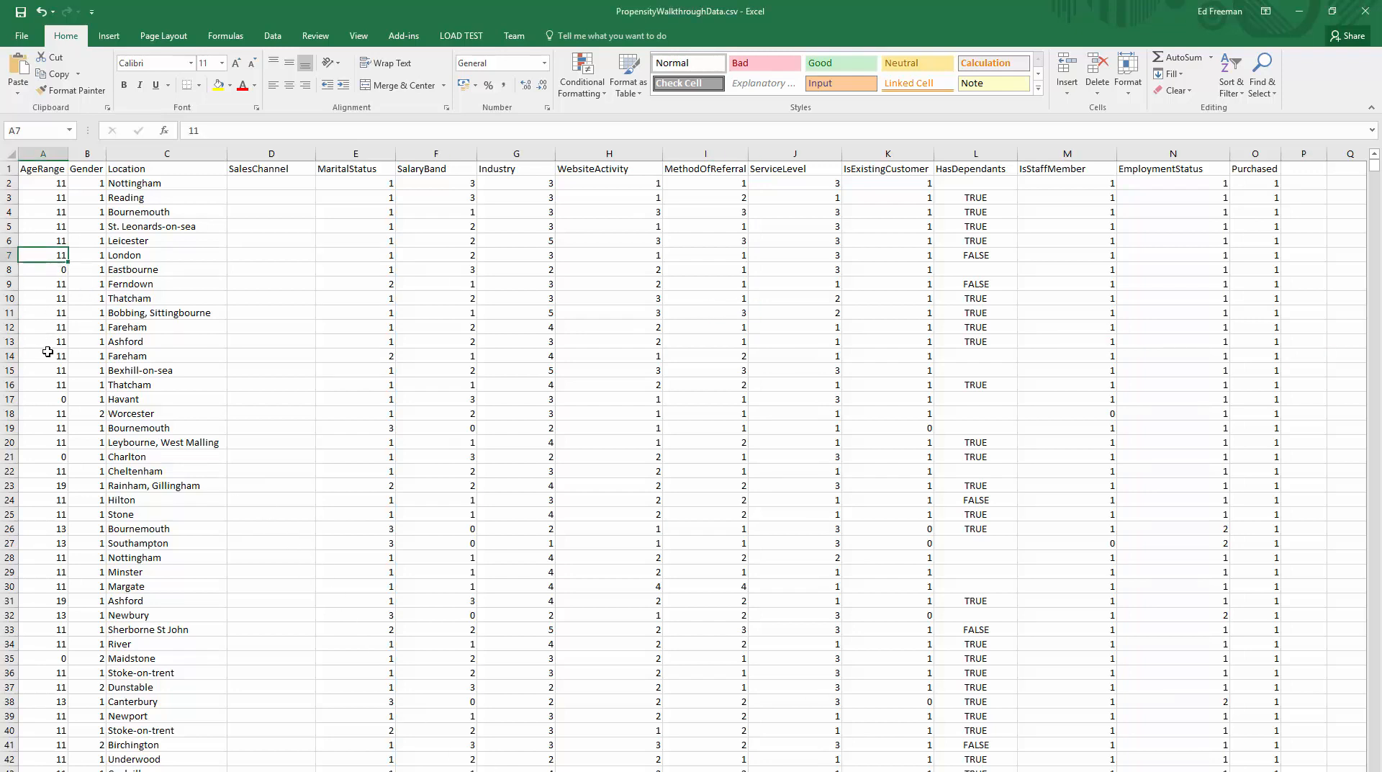
{"action": "left_click", "coordinate": [53, 487]}
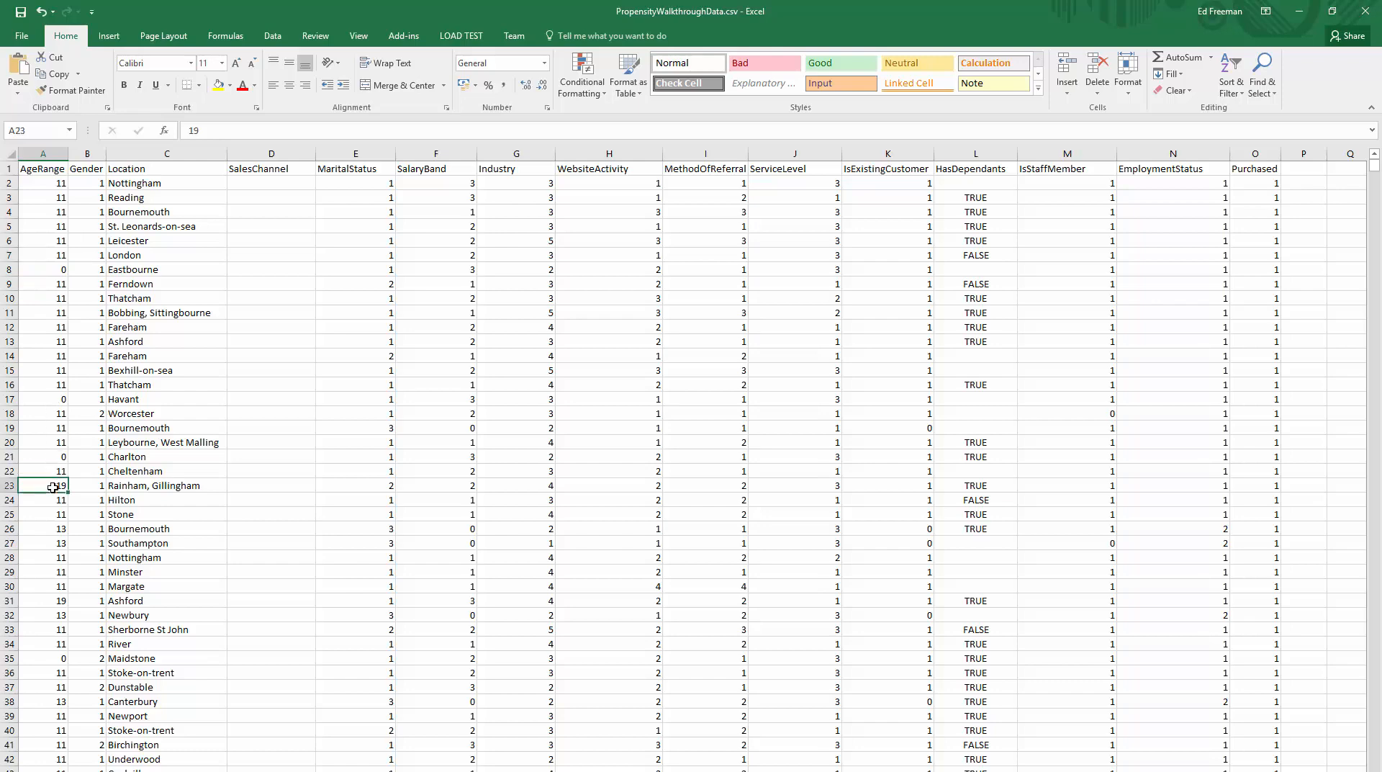
{"action": "left_click", "coordinate": [272, 35]}
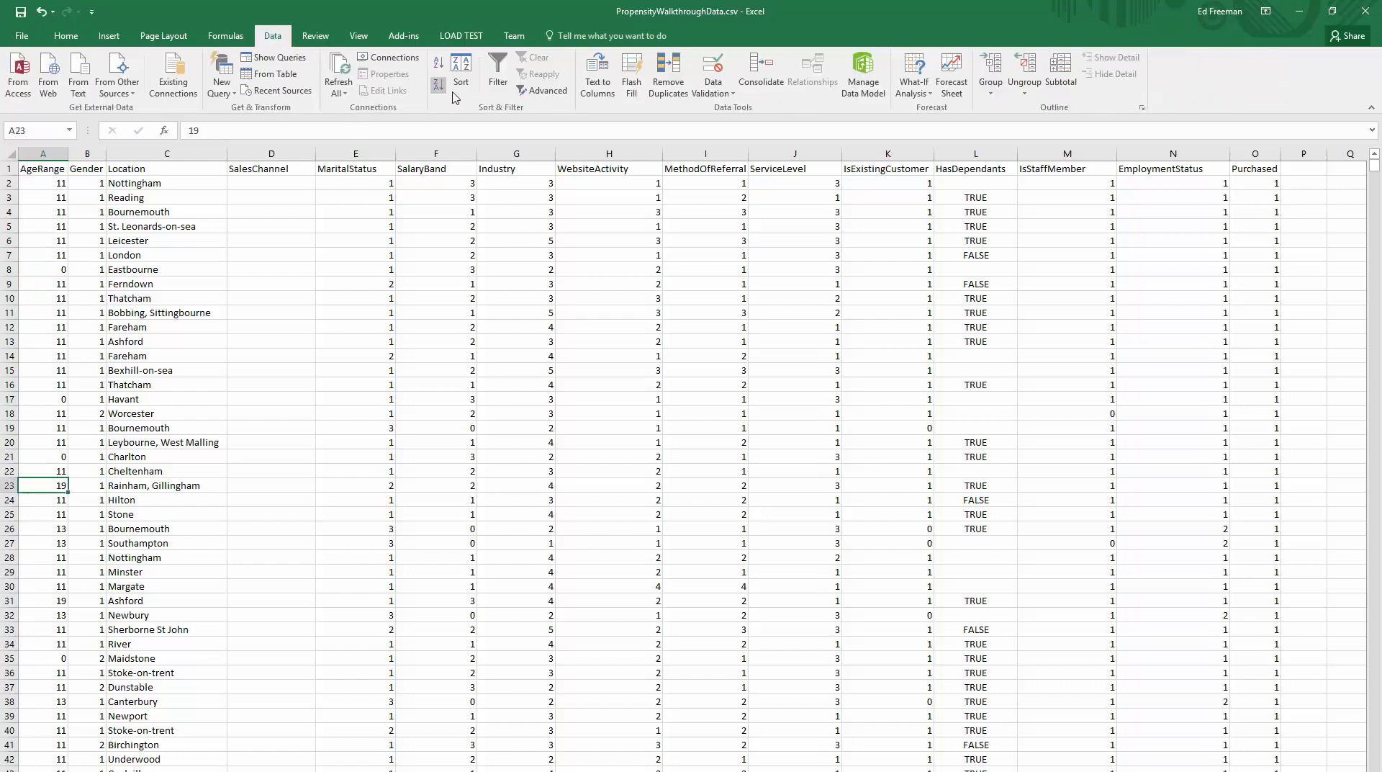
{"action": "left_click", "coordinate": [498, 76]}
{"action": "left_click", "coordinate": [62, 168]}
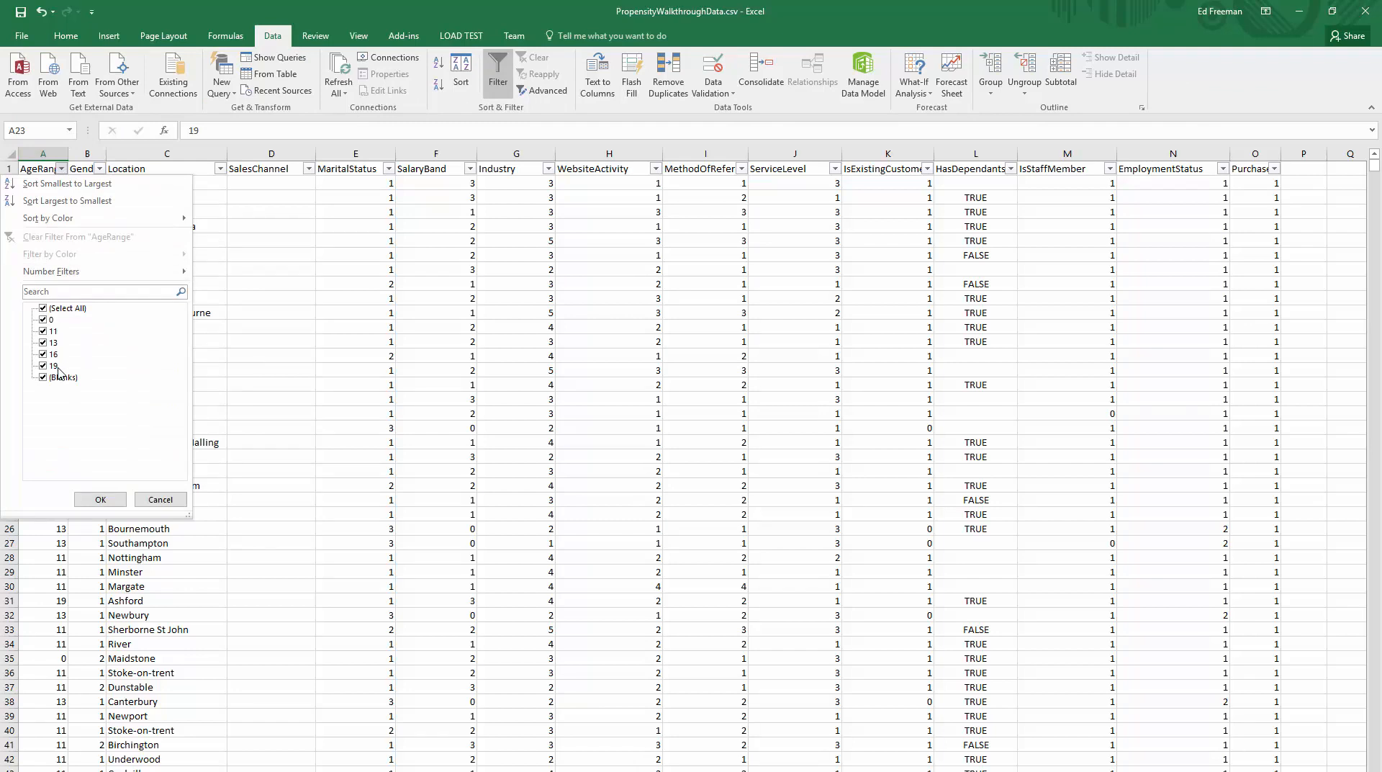
{"action": "left_click", "coordinate": [101, 499]}
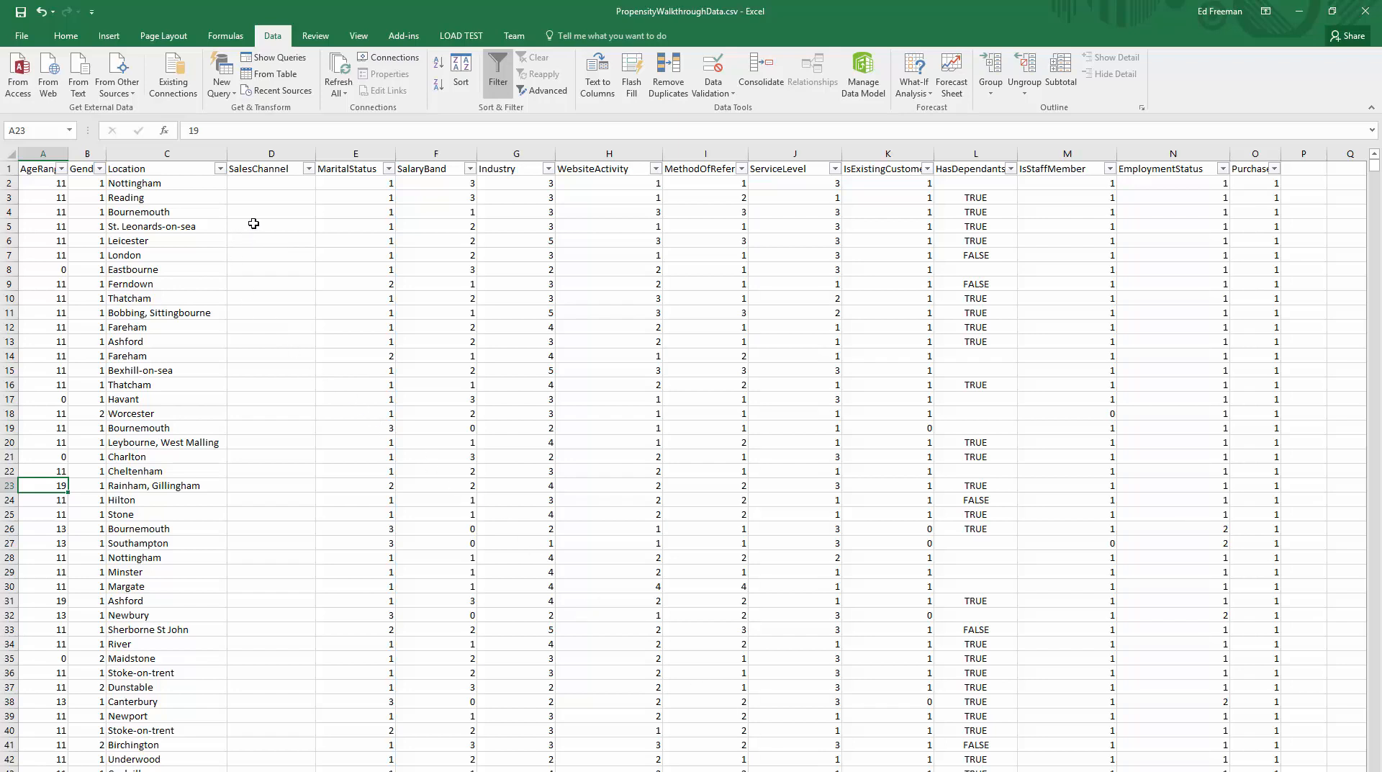
Check the SalesChannel column's filter list for the values it holds, leaving the filter unapplied
{"action": "left_click", "coordinate": [295, 154]}
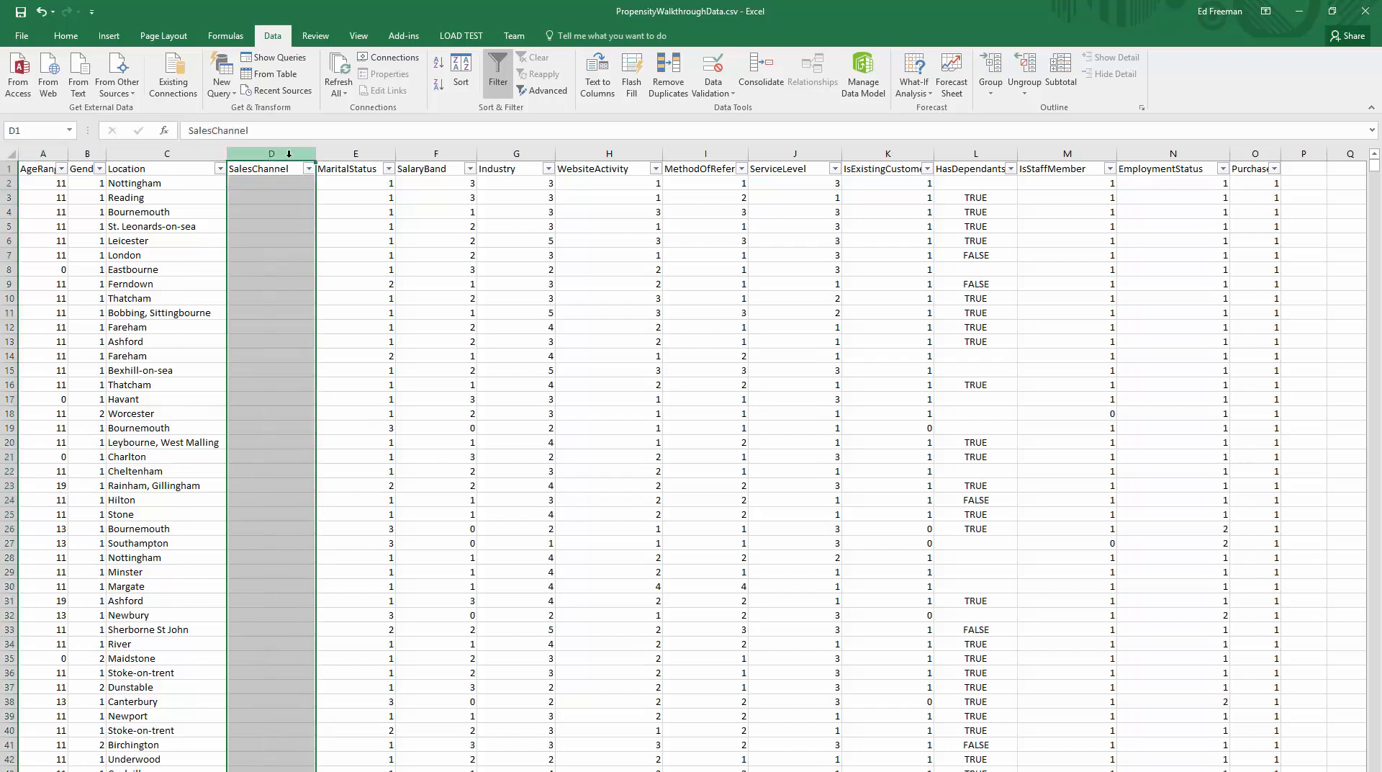
{"action": "left_click", "coordinate": [309, 170]}
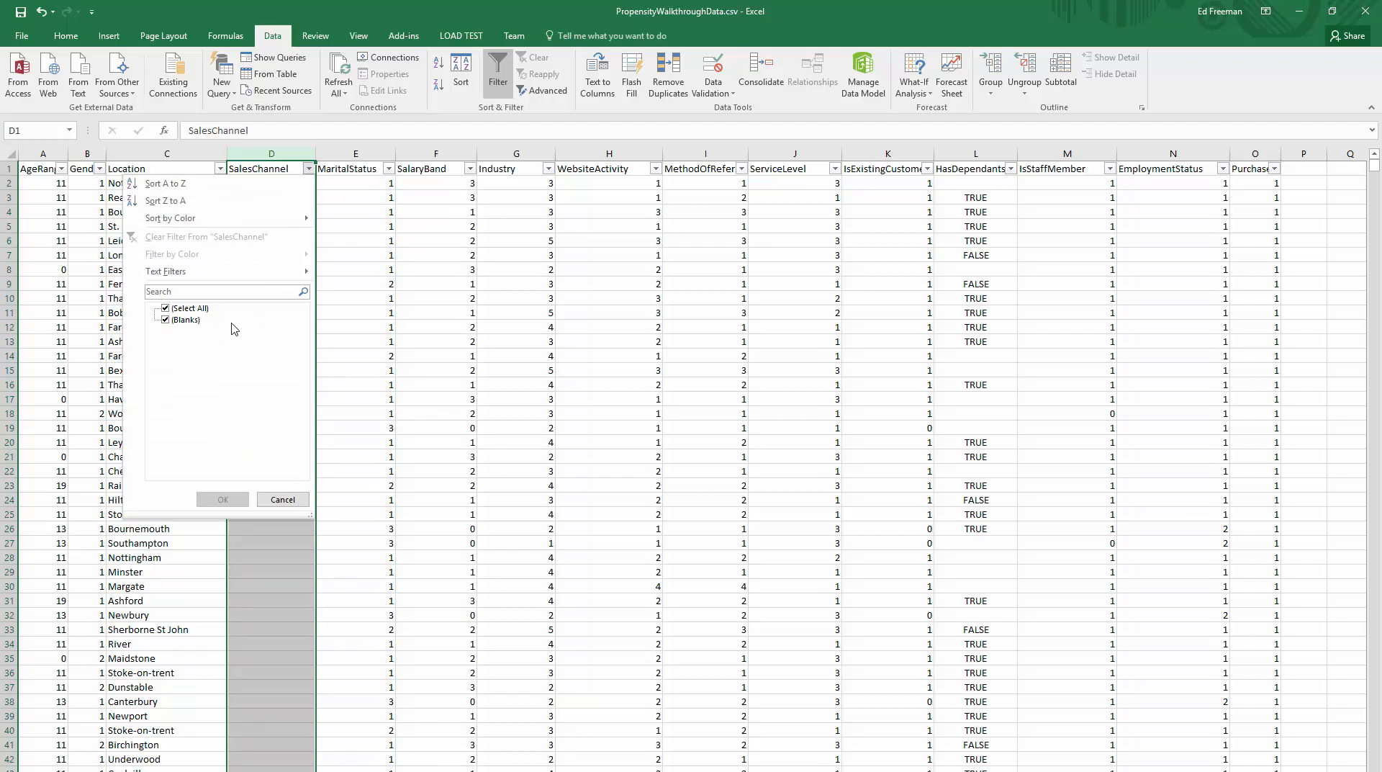
{"action": "left_click", "coordinate": [283, 499]}
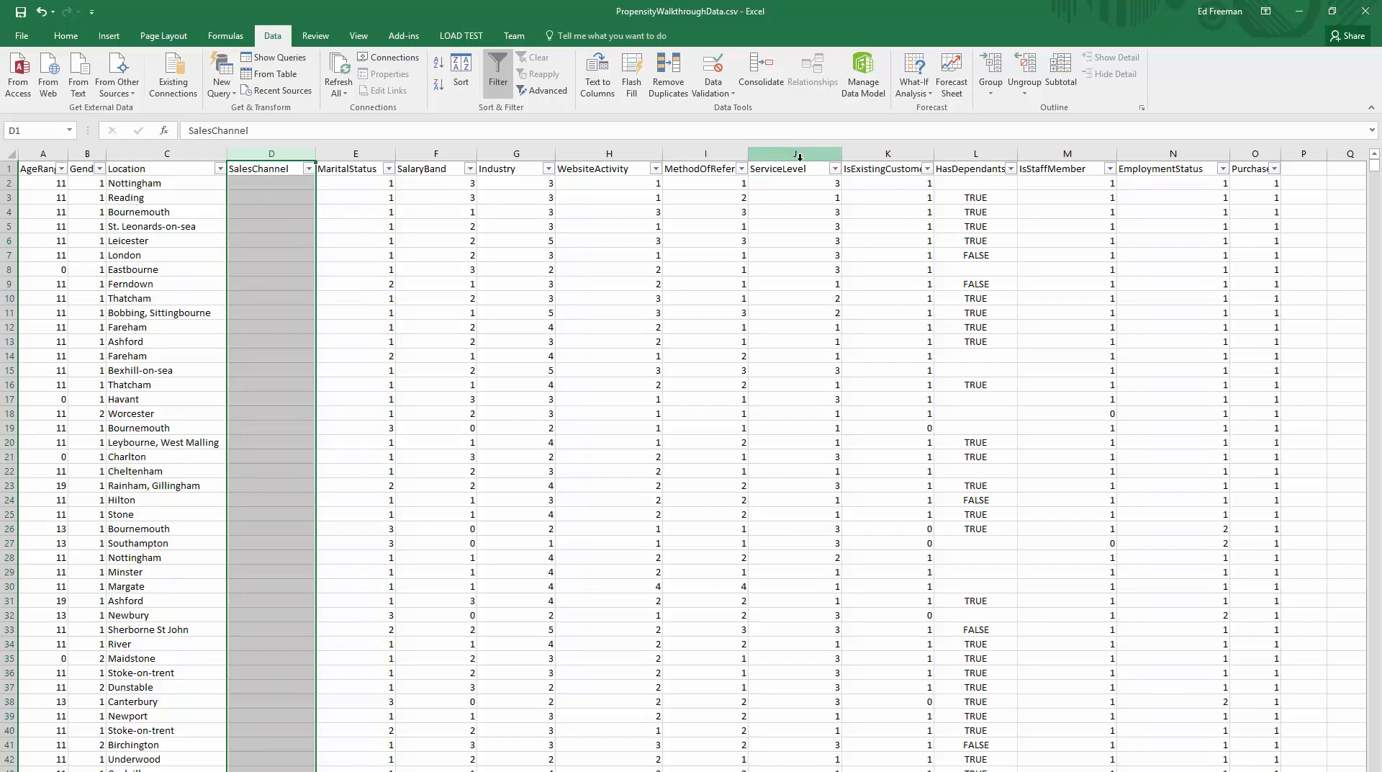
Widen the Purchased column so its full header fits
{"action": "left_click", "coordinate": [1263, 155]}
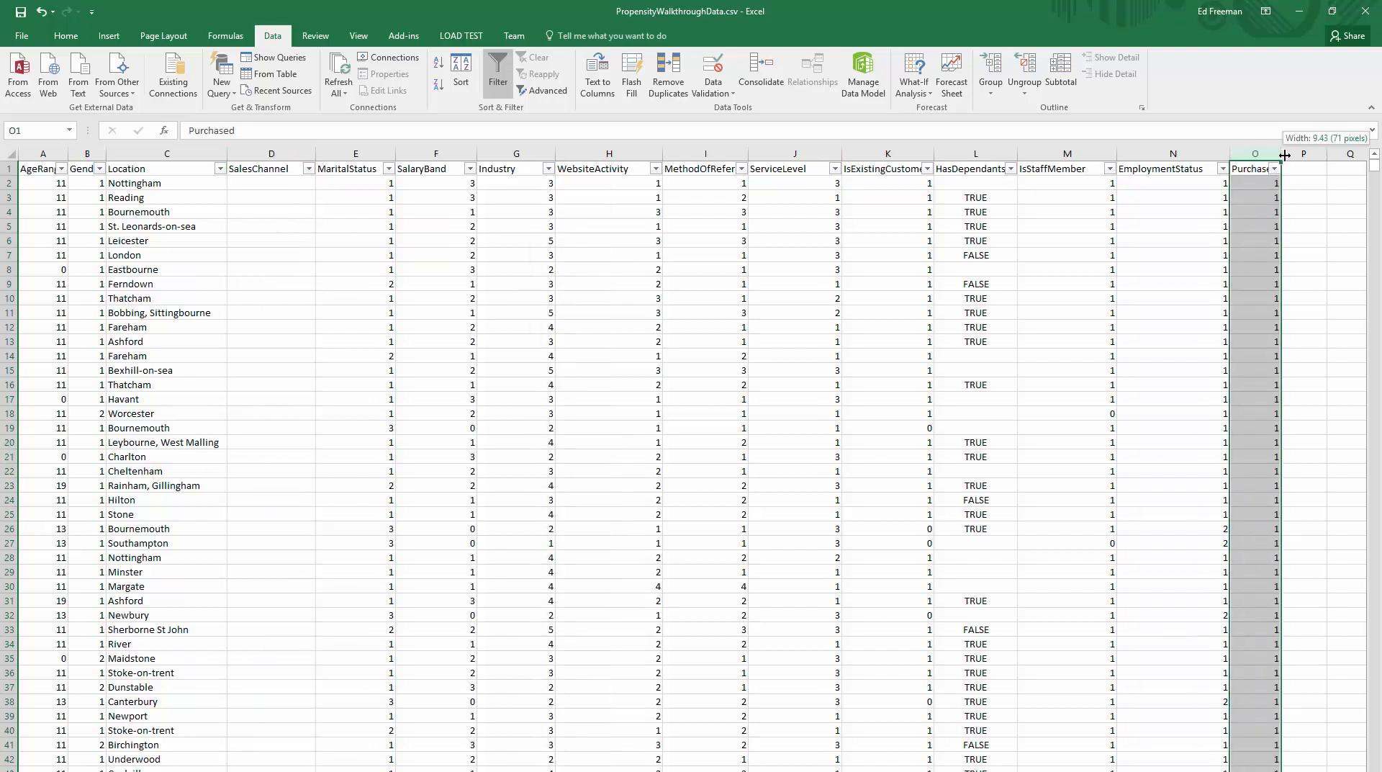
{"action": "left_click_drag", "start_coordinate": [1280, 154], "coordinate": [1294, 154]}
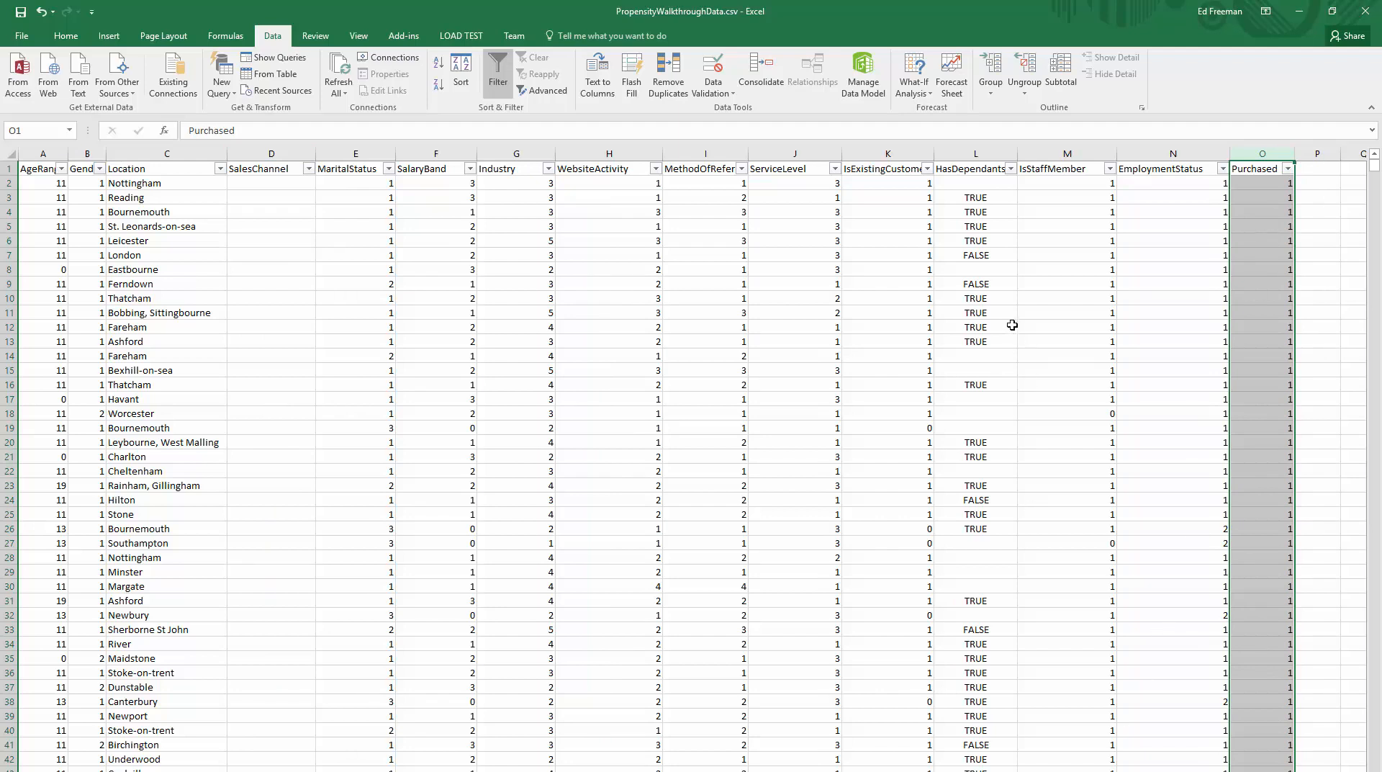
Examine the HasDependants column for missing entries among its TRUE and FALSE values
{"action": "left_click", "coordinate": [975, 167]}
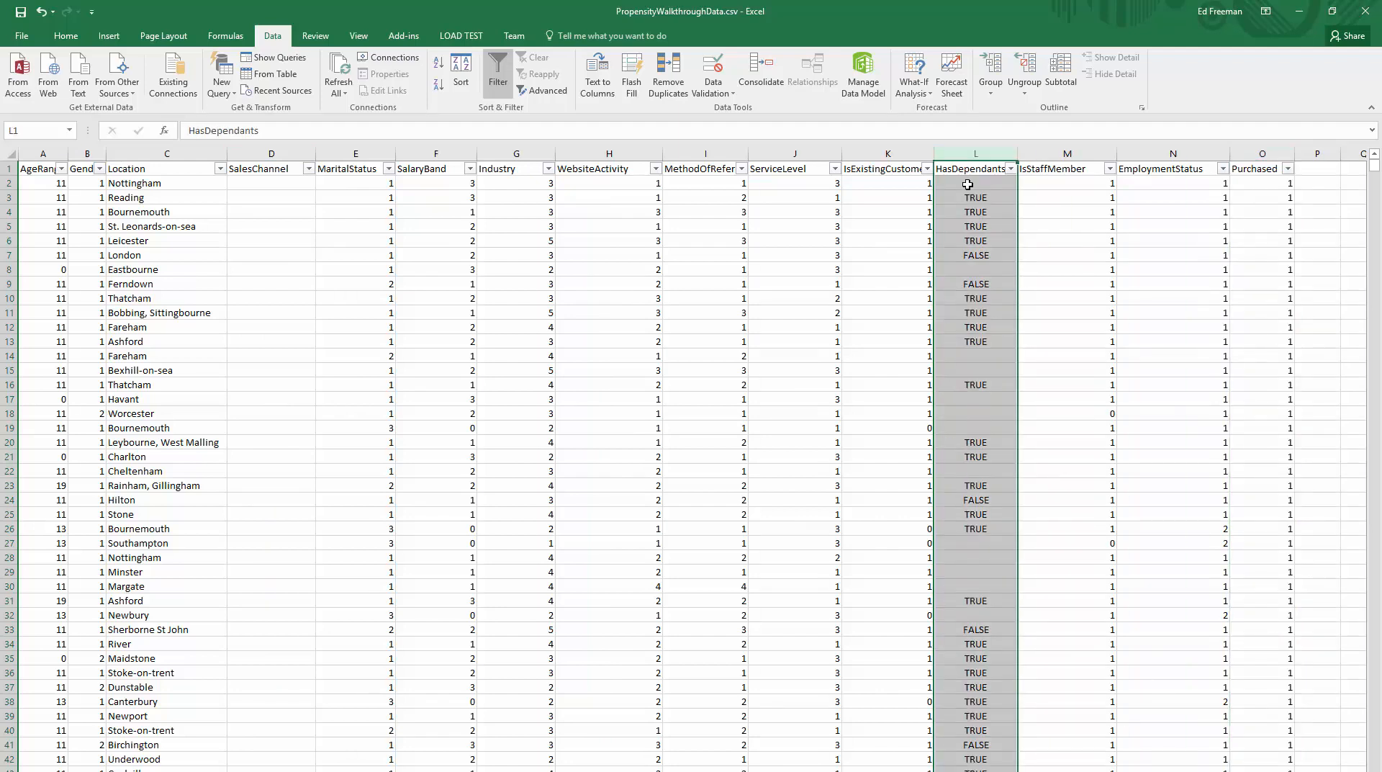
{"action": "left_click", "coordinate": [973, 173]}
{"action": "left_click", "coordinate": [974, 273]}
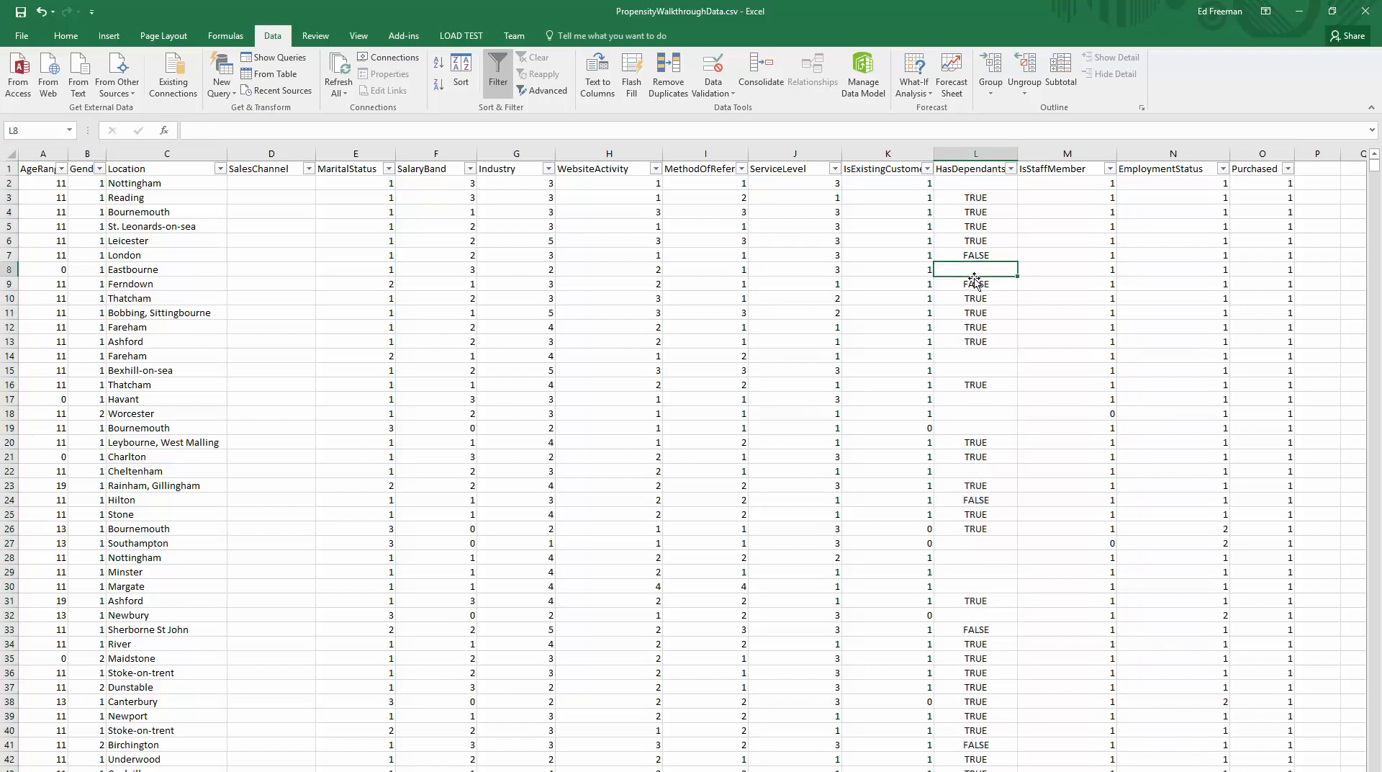
{"action": "left_click", "coordinate": [981, 358]}
{"action": "left_click", "coordinate": [983, 371]}
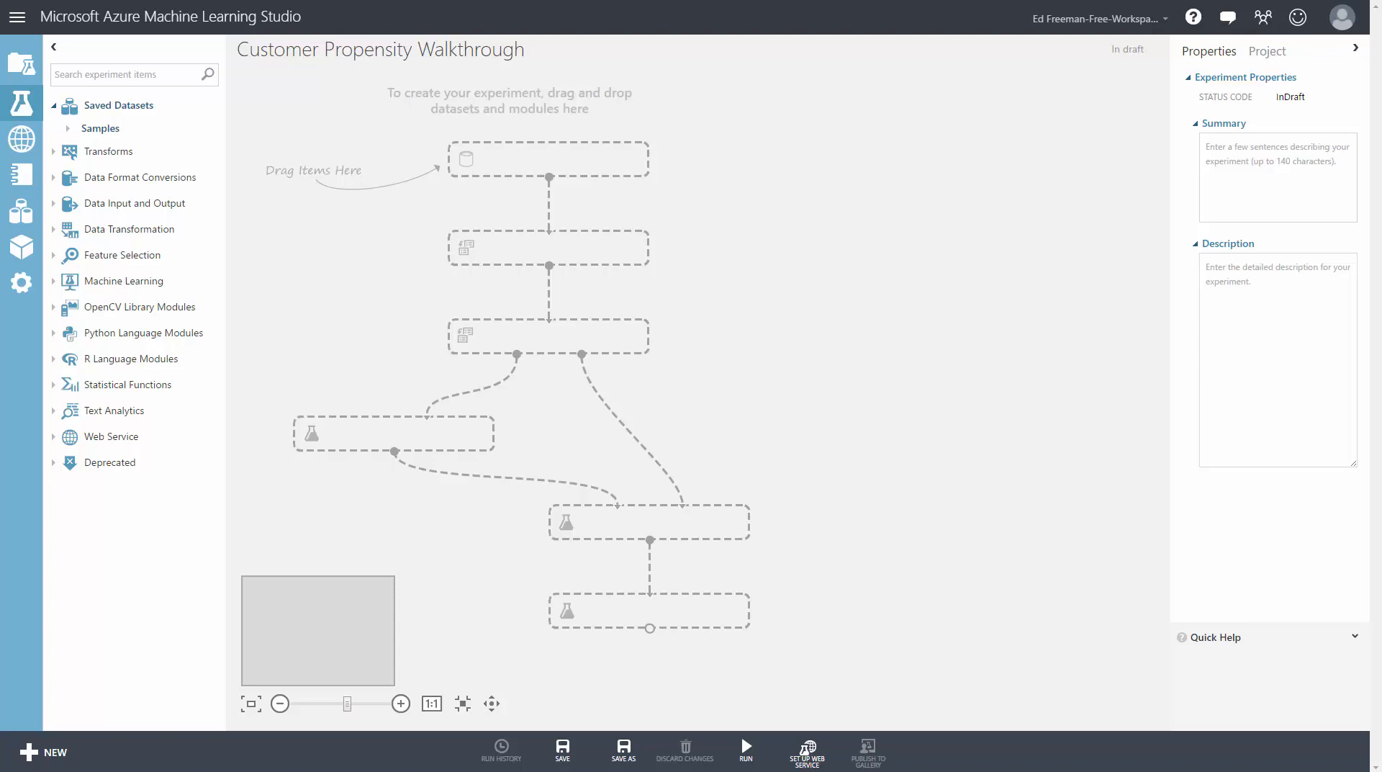
In Azure Machine Learning Studio, start a new dataset from a local file and choose PropensityWalkthroughData.csv from the USB disk
{"action": "left_click", "coordinate": [47, 749]}
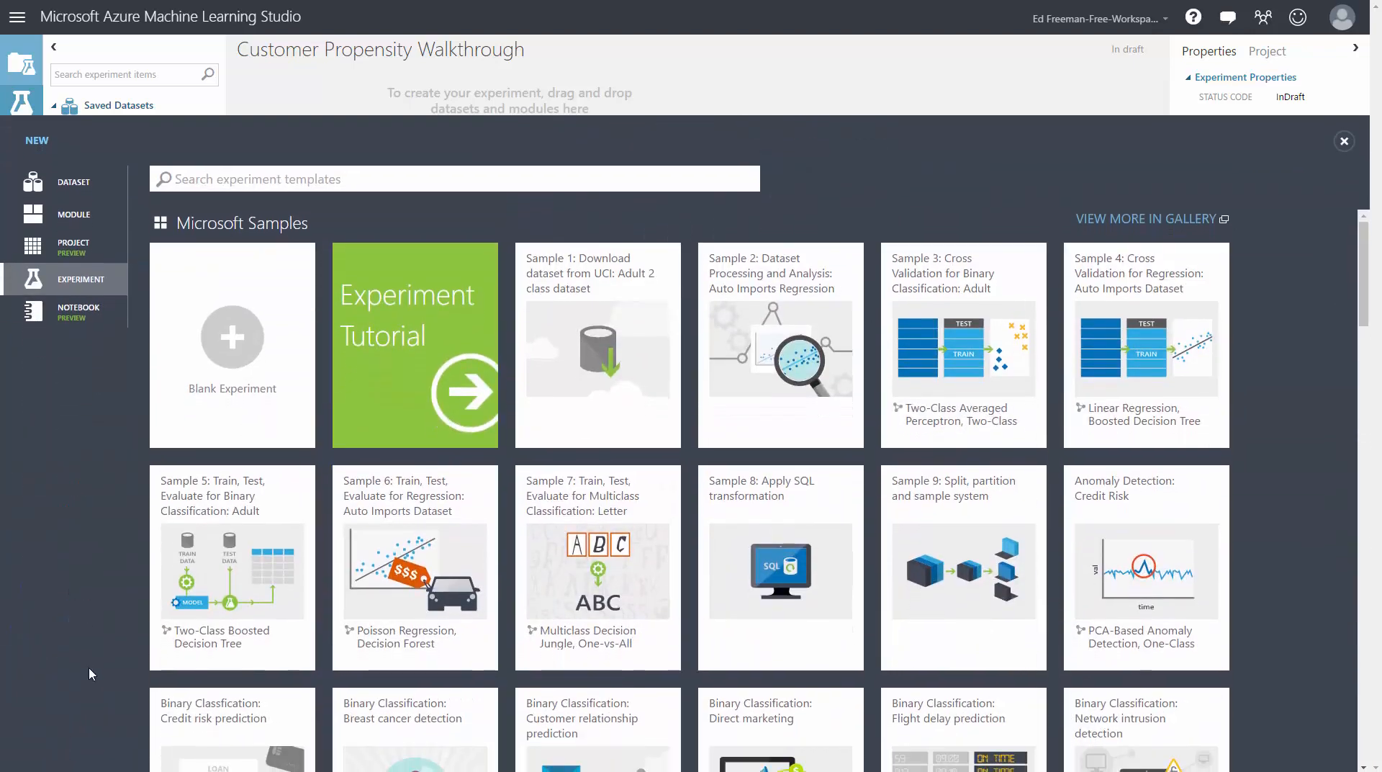
{"action": "left_click", "coordinate": [75, 184]}
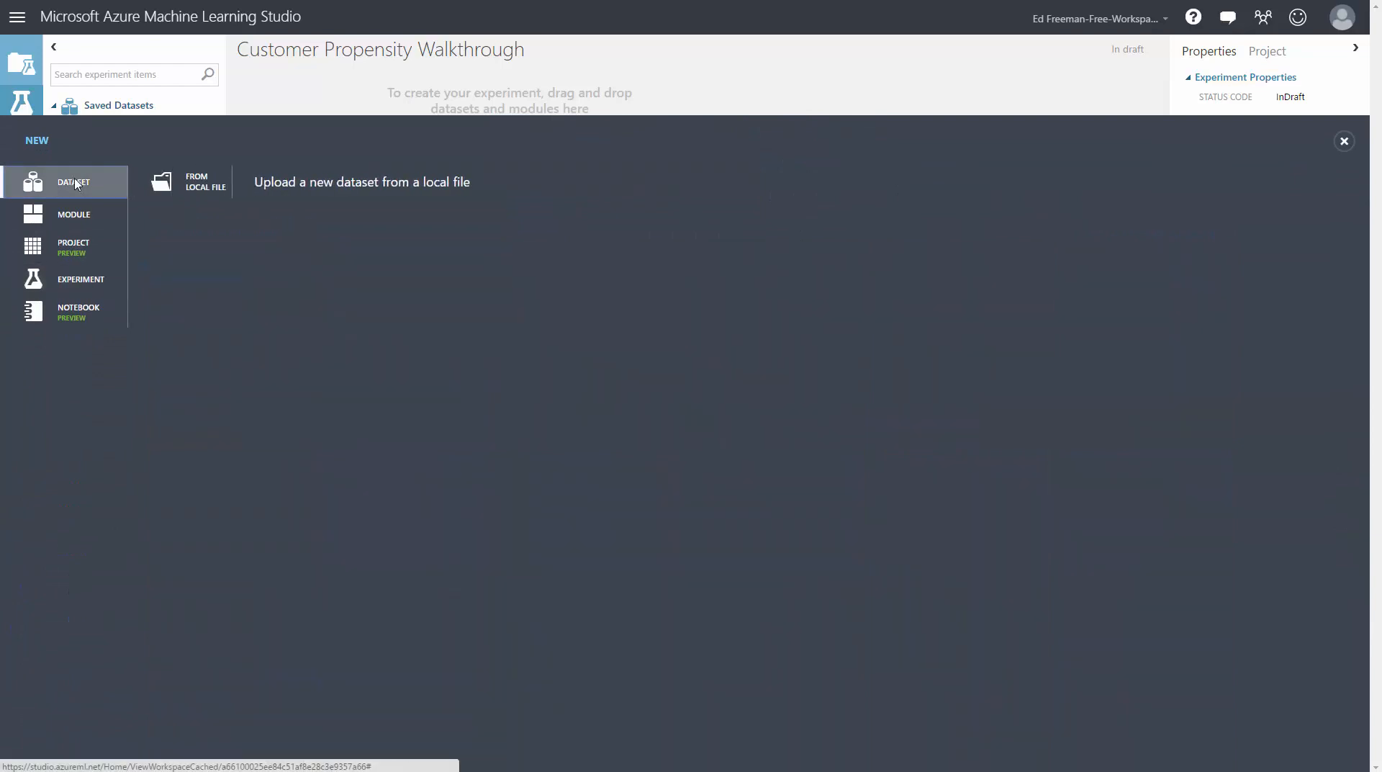
{"action": "left_click", "coordinate": [204, 184]}
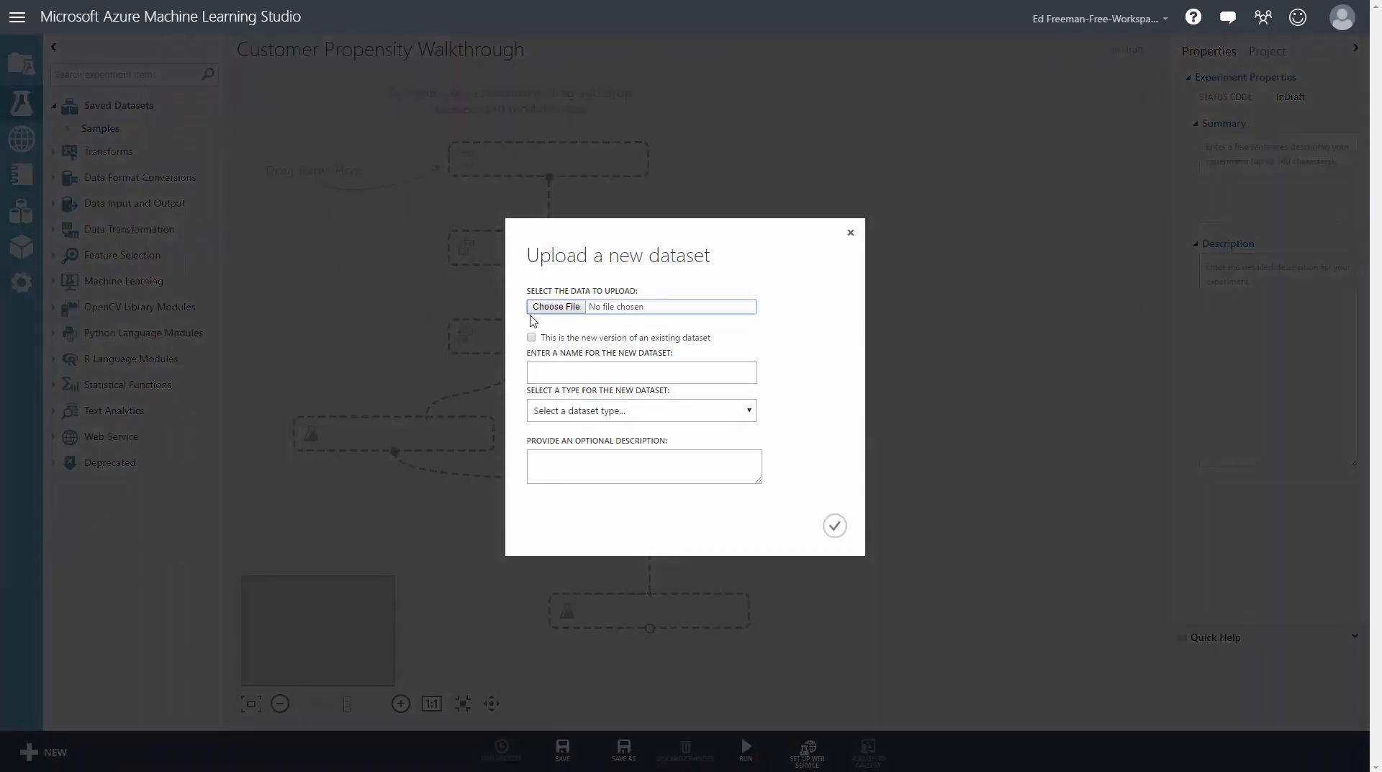
{"action": "left_click", "coordinate": [558, 308]}
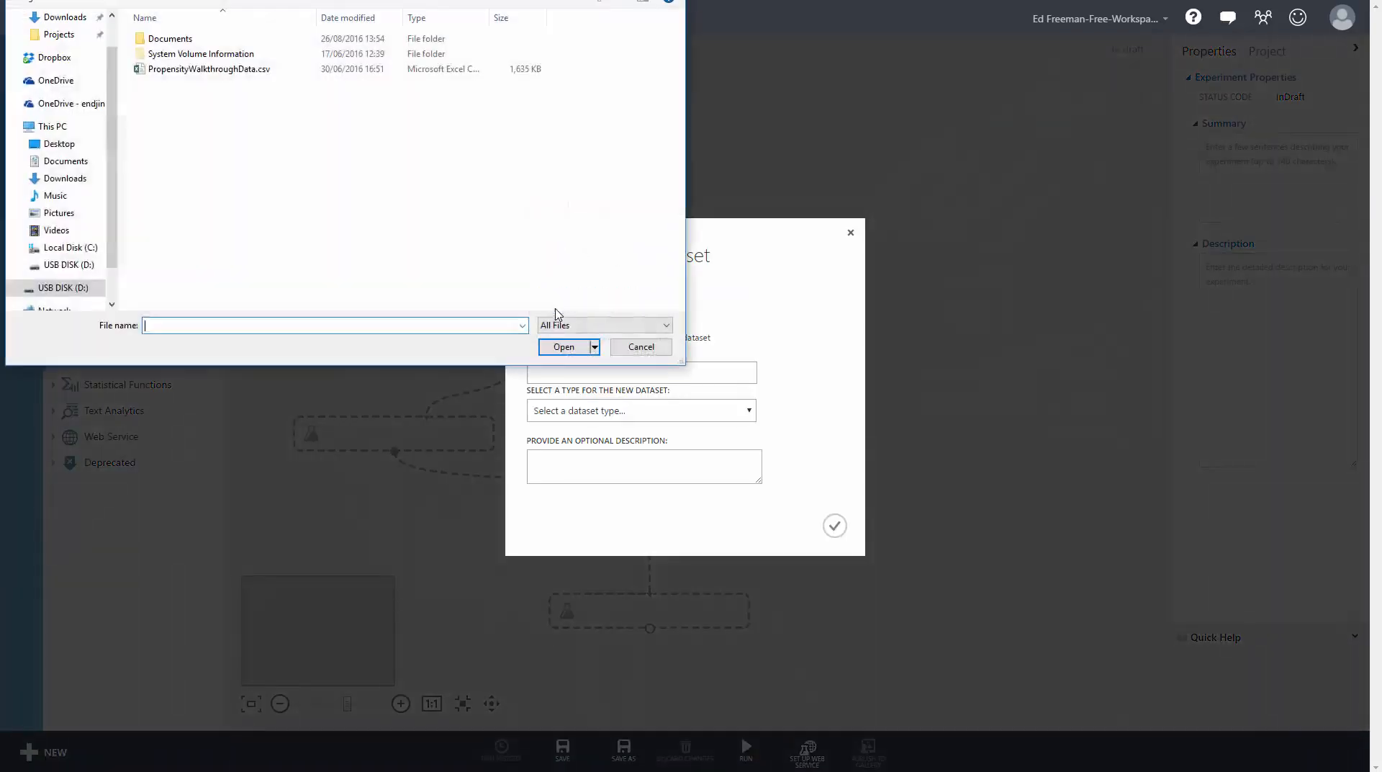
{"action": "left_click", "coordinate": [274, 70]}
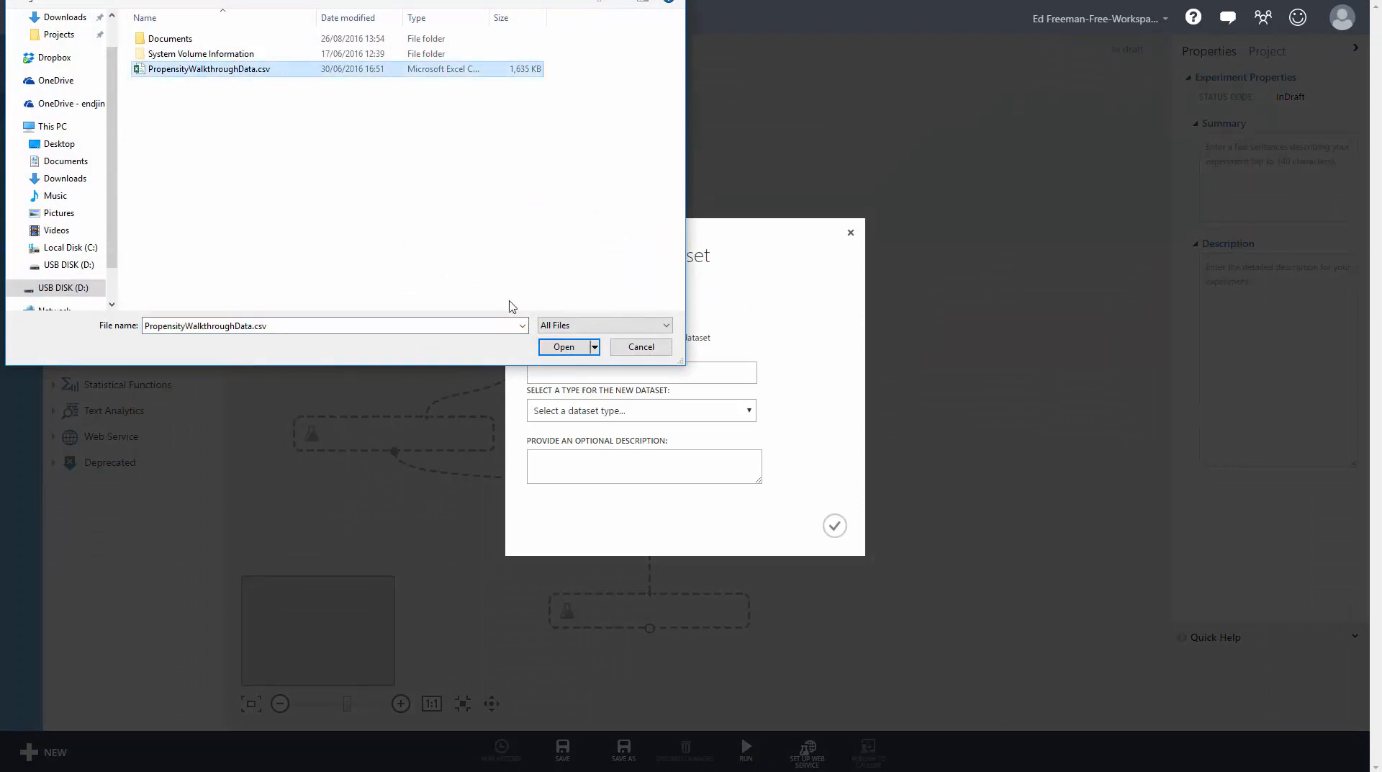
{"action": "left_click", "coordinate": [563, 347]}
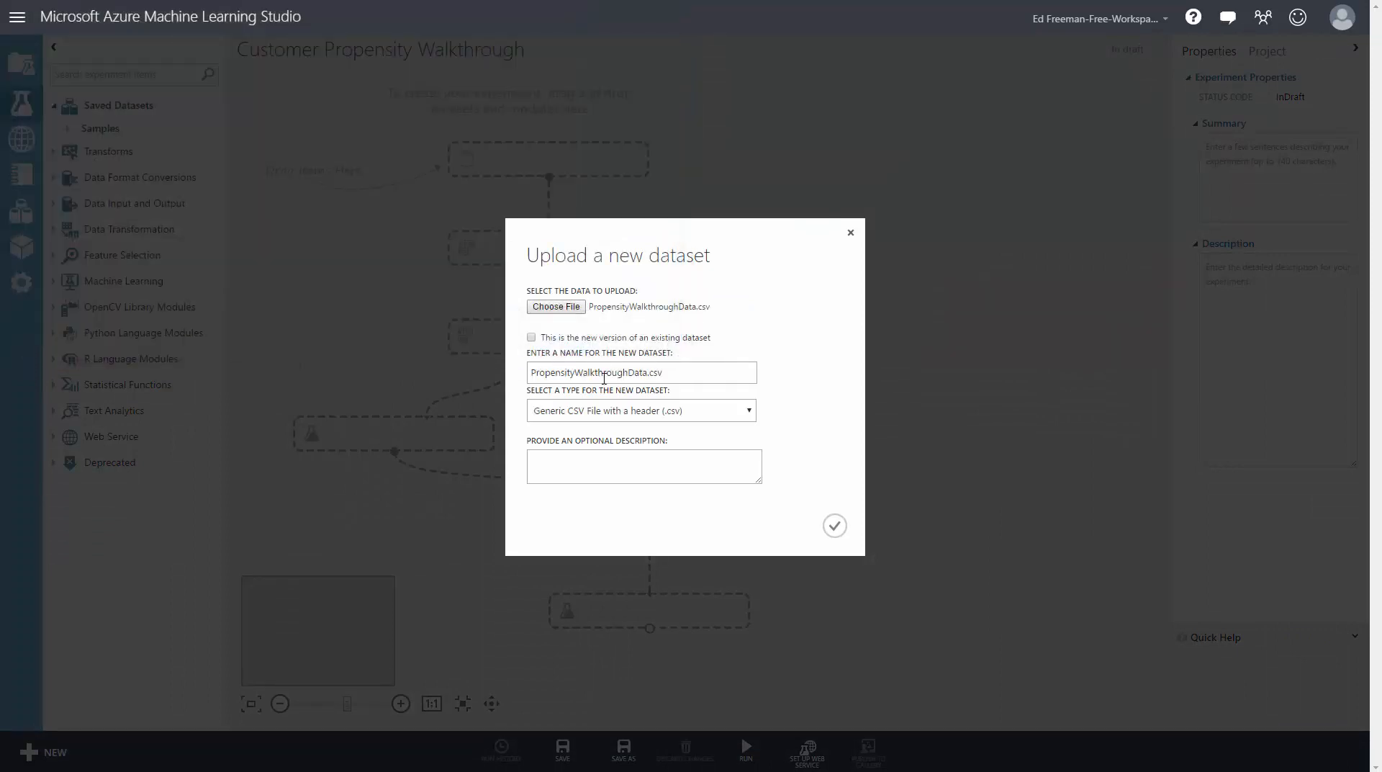
Describe the dataset as "Worked example of a customer propensity problem", upload it as a generic CSV with a header, and dismiss the completion notice
{"action": "left_click", "coordinate": [616, 414]}
{"action": "left_click", "coordinate": [617, 418]}
{"action": "left_click", "coordinate": [636, 372]}
{"action": "type", "text": "Worked example of a customer propensity problem"}
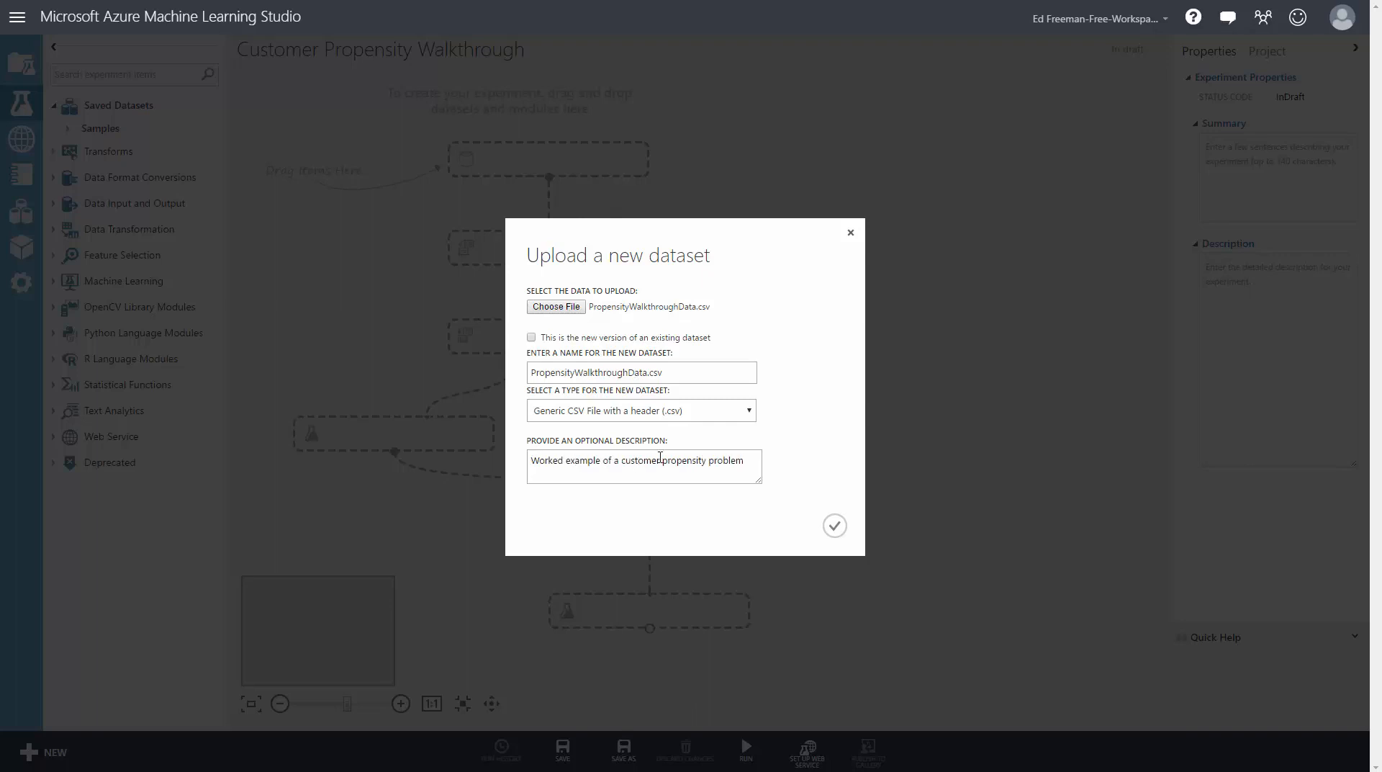
{"action": "left_click", "coordinate": [834, 527]}
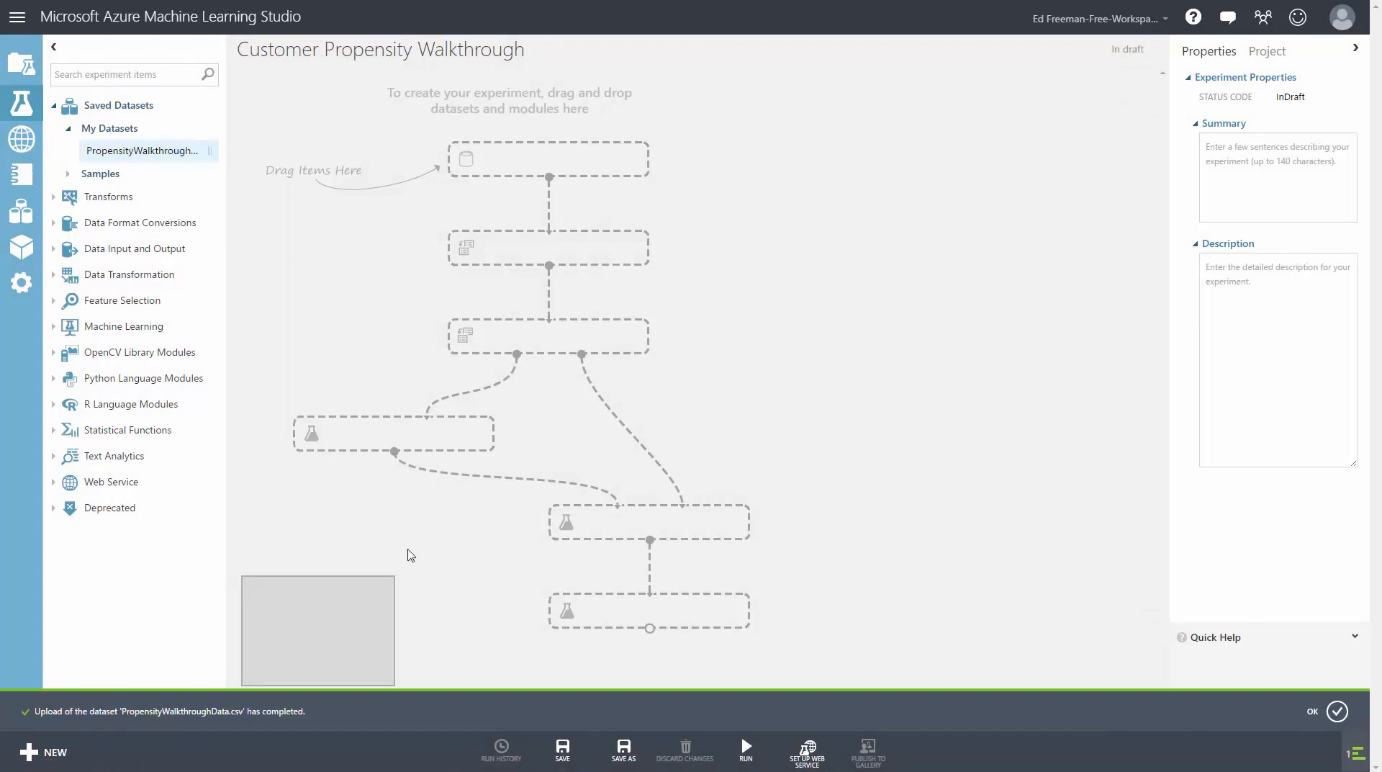
{"action": "left_click", "coordinate": [1336, 713]}
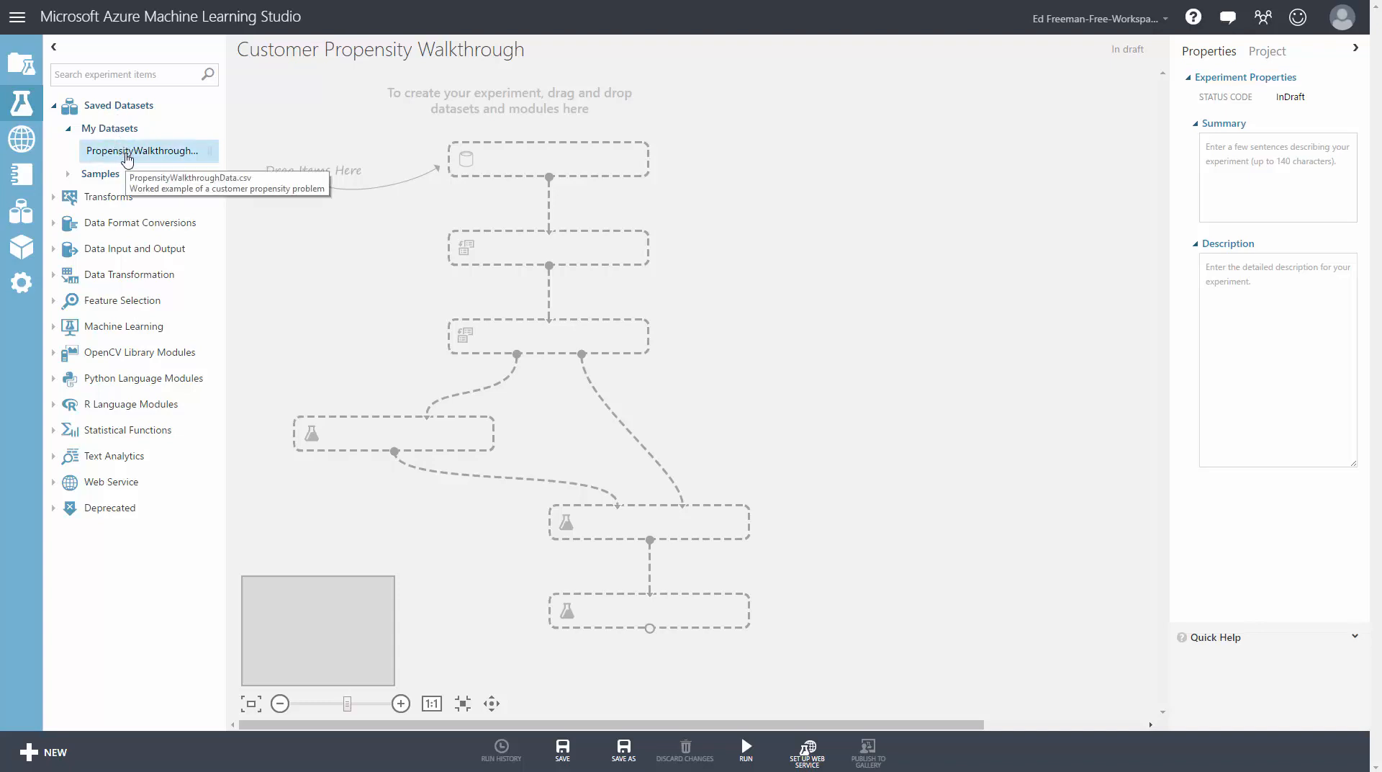
Place the PropensityWalkthroughData.csv dataset on the experiment canvas and visualize its output
{"action": "left_click_drag", "start_coordinate": [128, 158], "coordinate": [552, 162]}
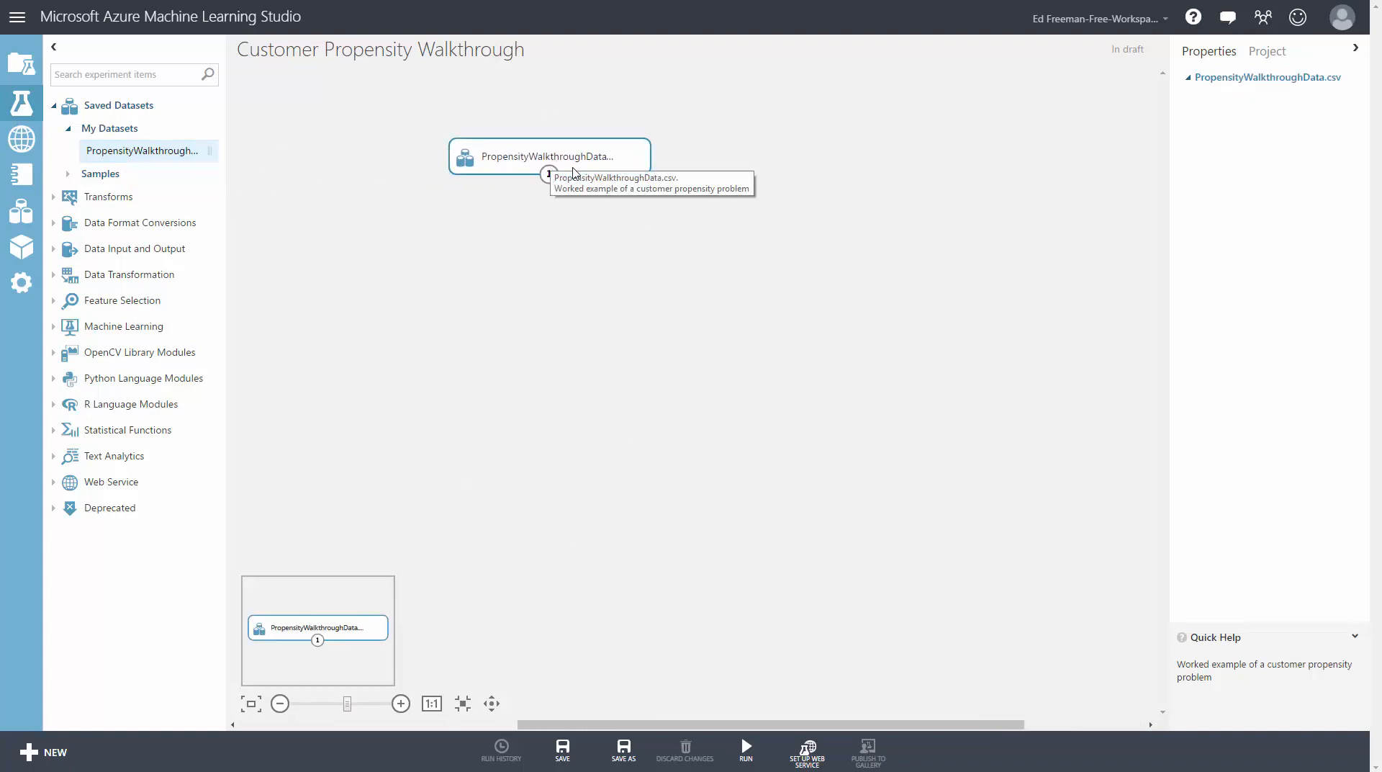
{"action": "right_click", "coordinate": [548, 176]}
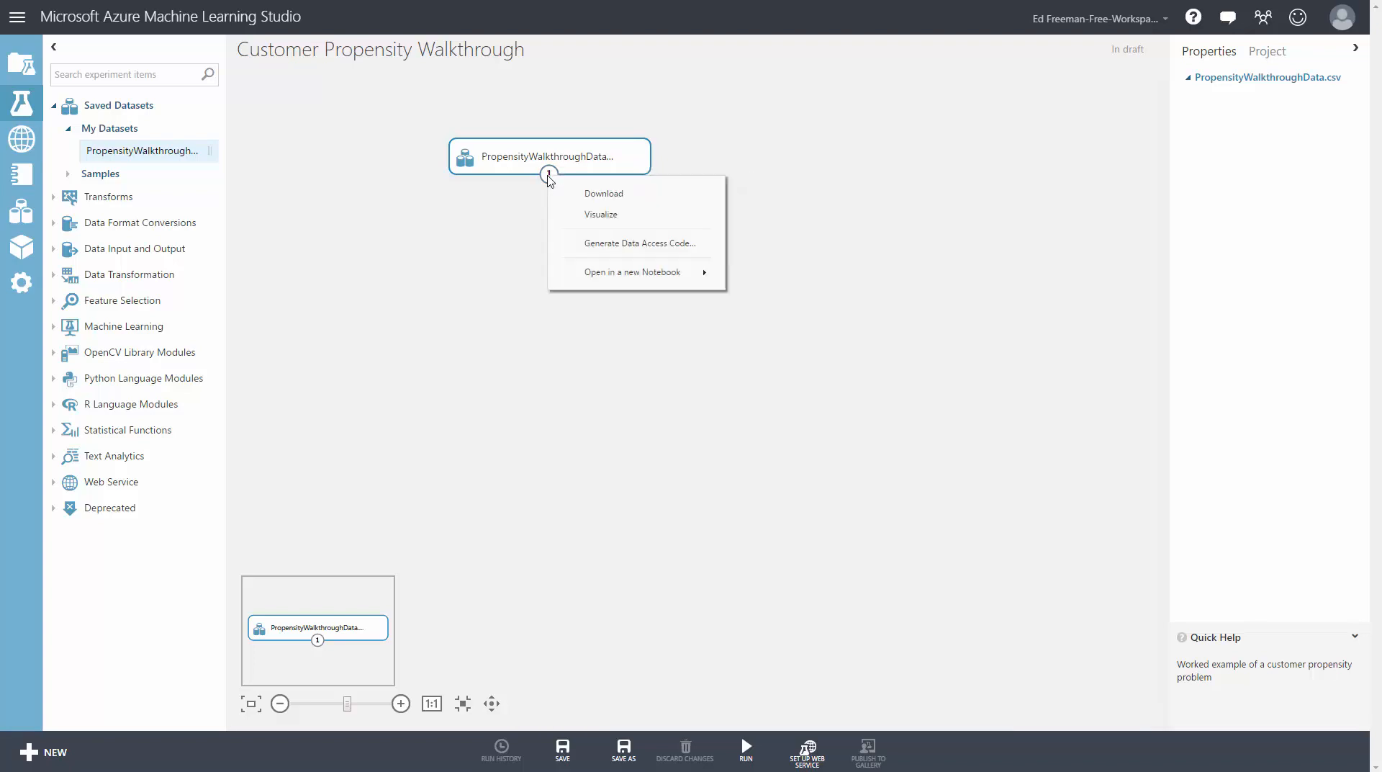
{"action": "left_click", "coordinate": [580, 215]}
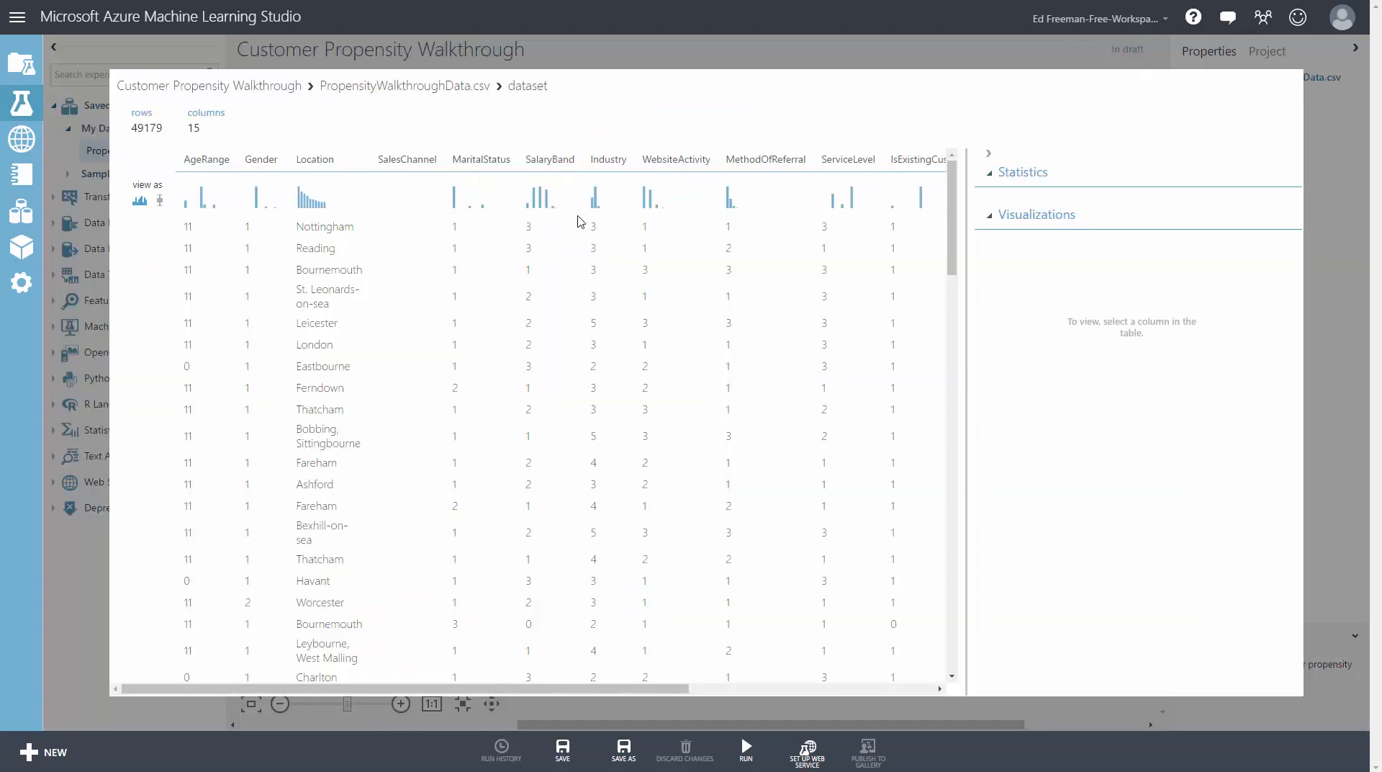
Inspect the statistics and histograms of the AgeRange, Gender and SalesChannel columns, including their missing values
{"action": "left_click", "coordinate": [235, 159]}
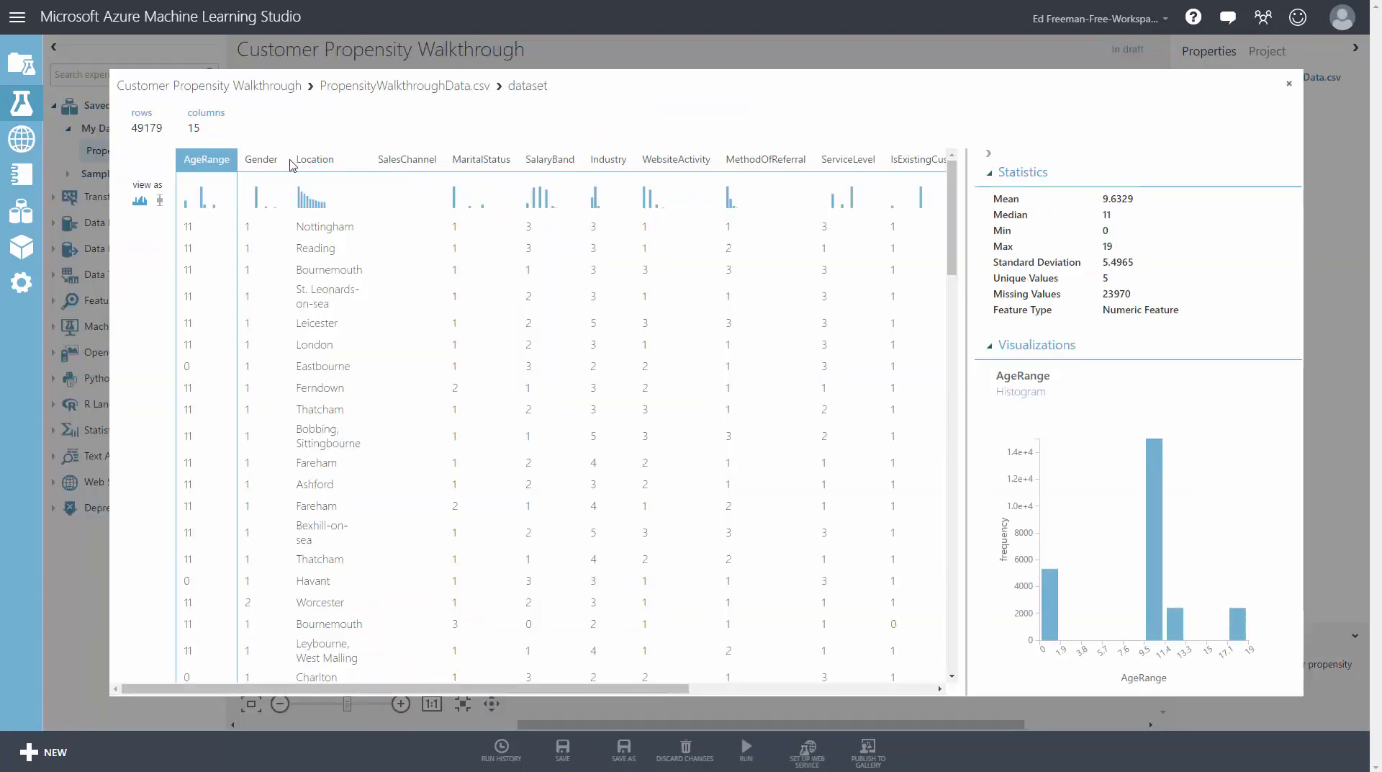
{"action": "left_click", "coordinate": [261, 159]}
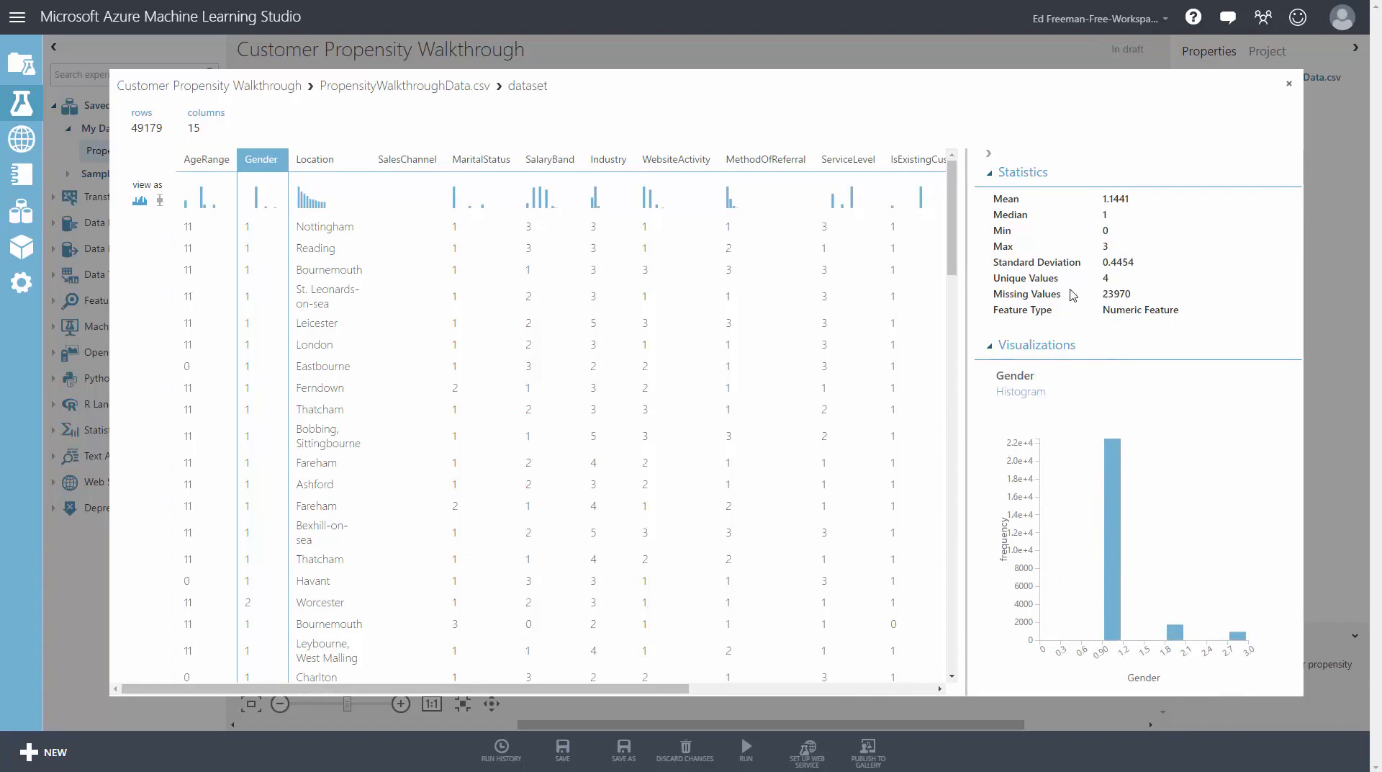
{"action": "left_click_drag", "start_coordinate": [611, 689], "coordinate": [561, 696]}
{"action": "left_click", "coordinate": [407, 160]}
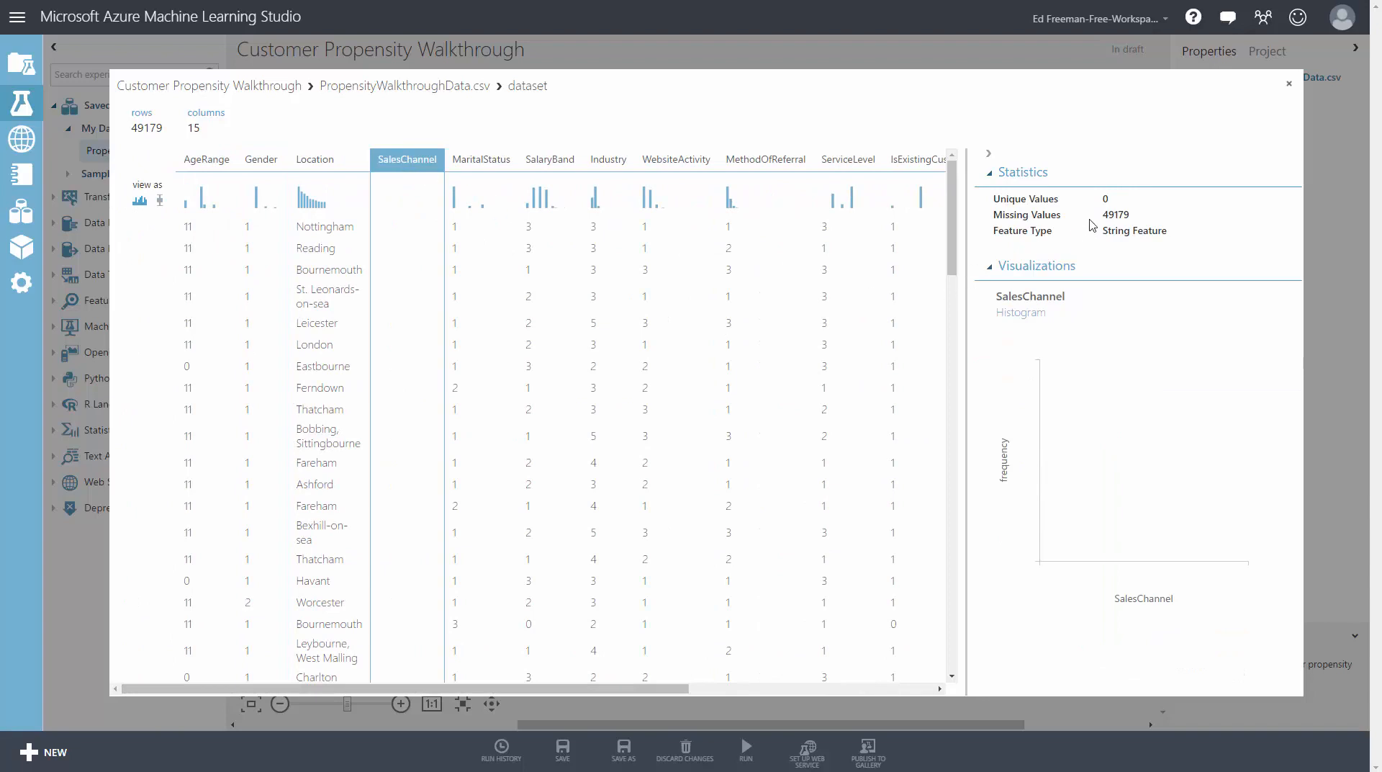
Leave the dataset visualization and add a Select Columns in Dataset module fed by the PropensityWalkthroughData.csv output
{"action": "left_click_drag", "start_coordinate": [1105, 215], "coordinate": [1142, 215]}
{"action": "left_click", "coordinate": [1289, 84]}
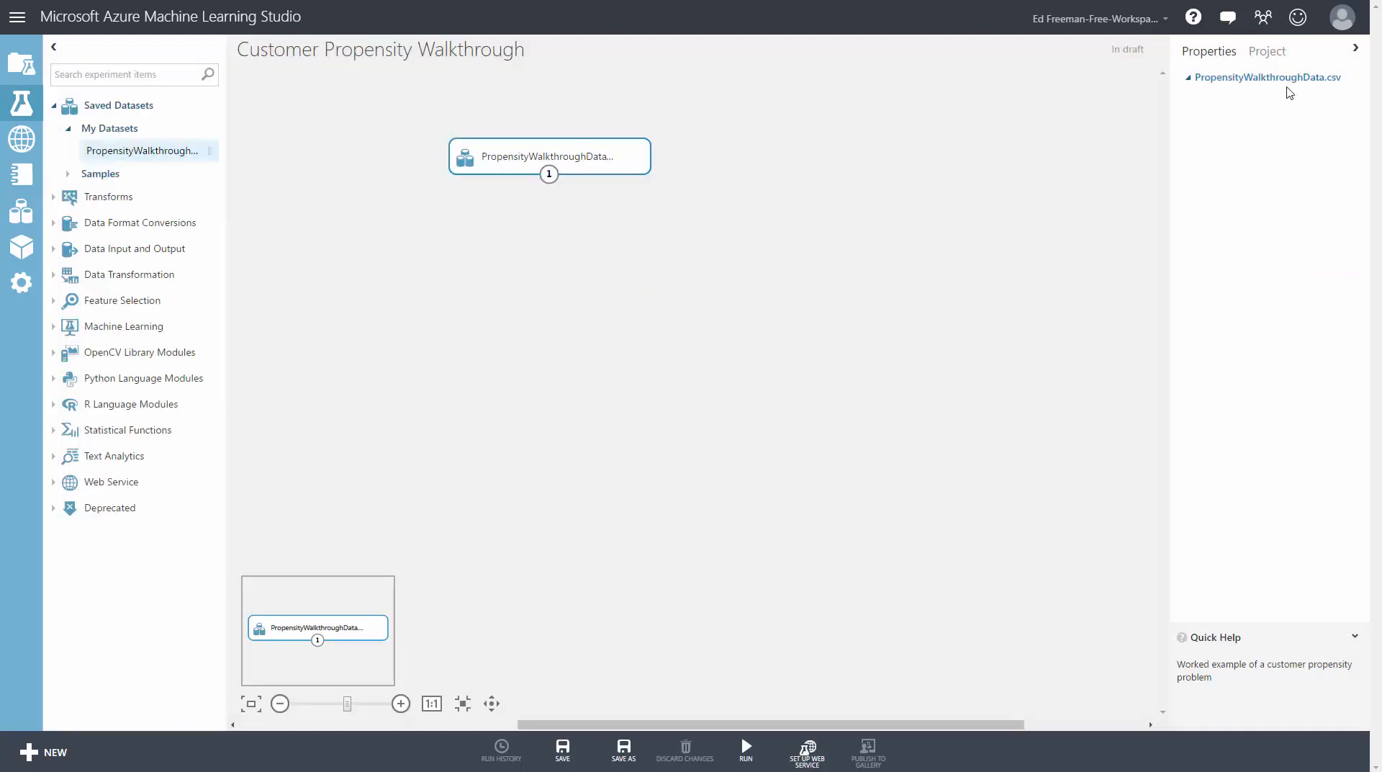
{"action": "left_click", "coordinate": [132, 76]}
{"action": "type", "text": "select"}
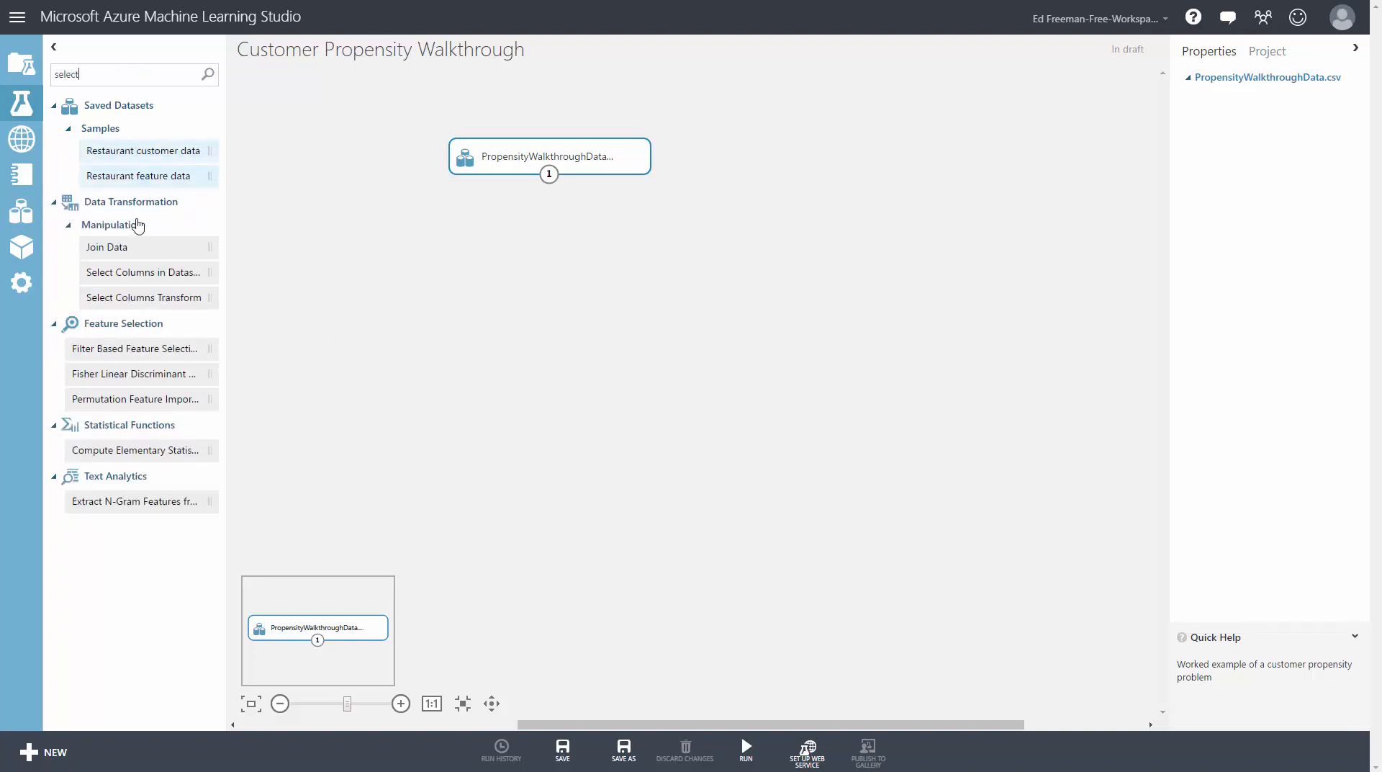
{"action": "left_click_drag", "start_coordinate": [111, 272], "coordinate": [549, 231]}
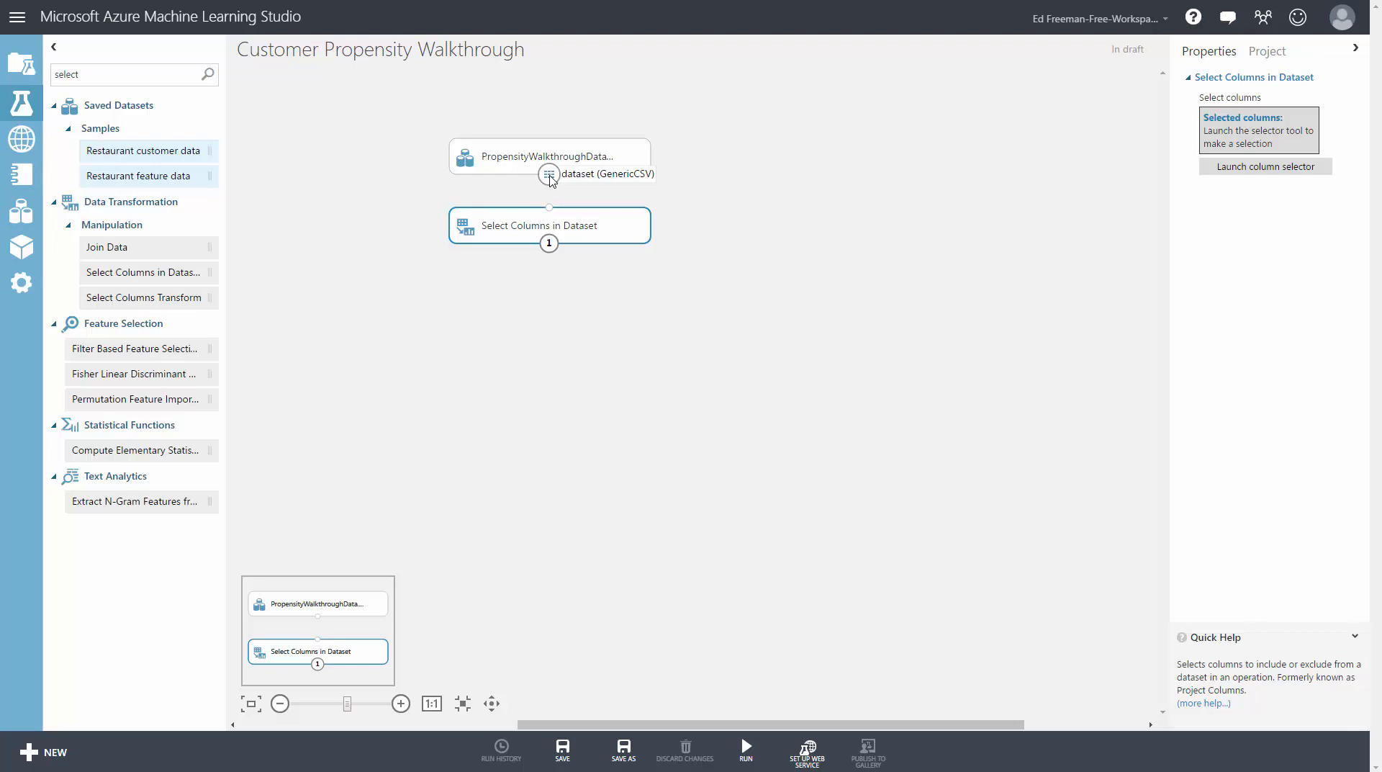
{"action": "left_click_drag", "start_coordinate": [551, 180], "coordinate": [551, 219]}
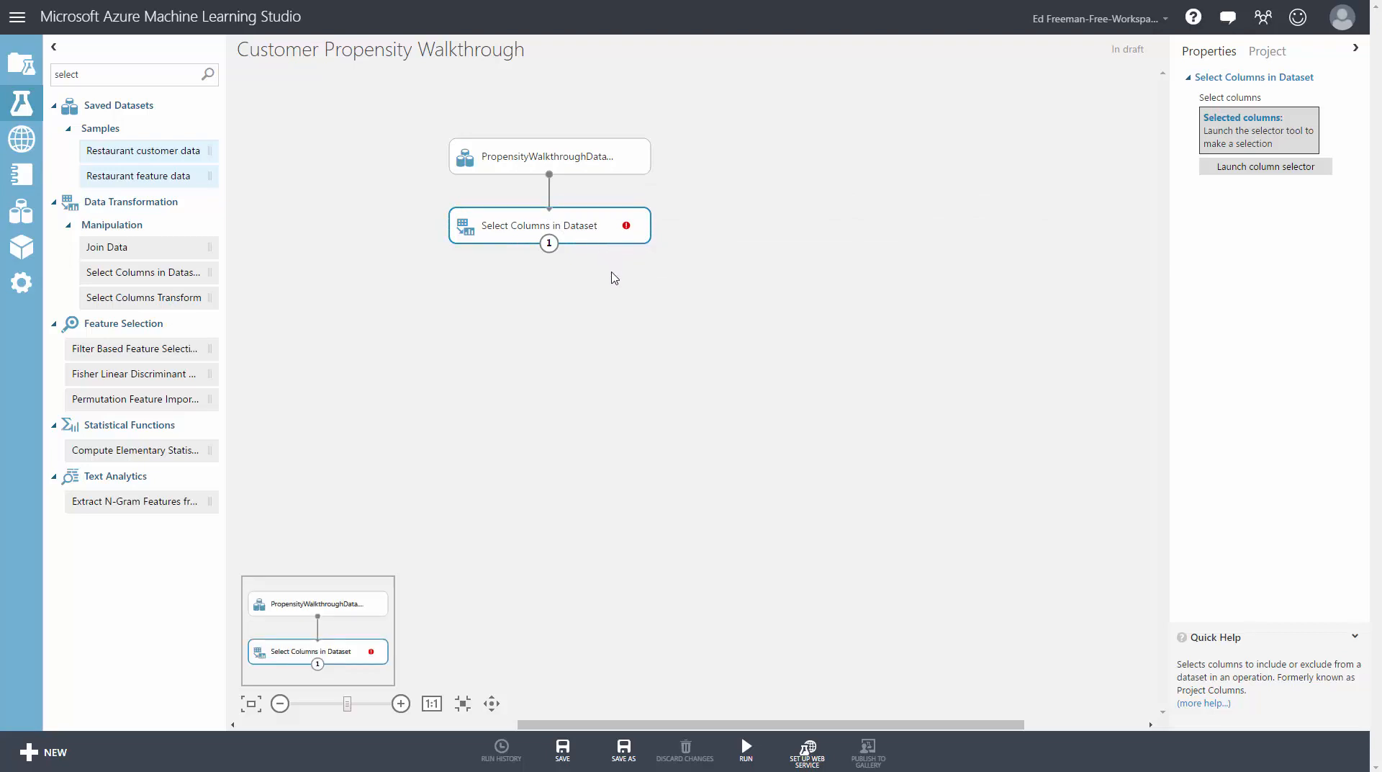
Configure the Select Columns in Dataset module with a rule that begins with all columns and excludes the column name SalesChannel
{"action": "left_click", "coordinate": [1202, 176]}
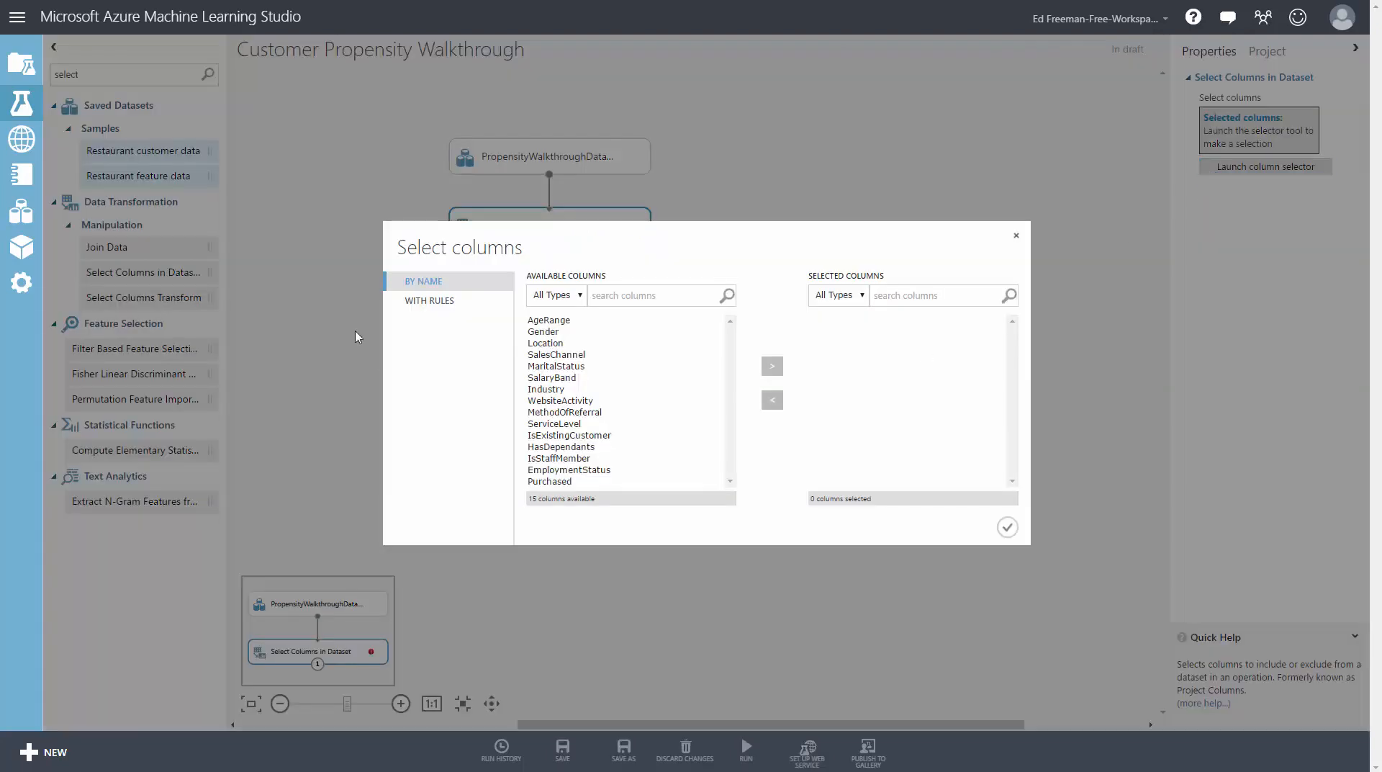
{"action": "left_click", "coordinate": [426, 300]}
{"action": "left_click", "coordinate": [559, 339]}
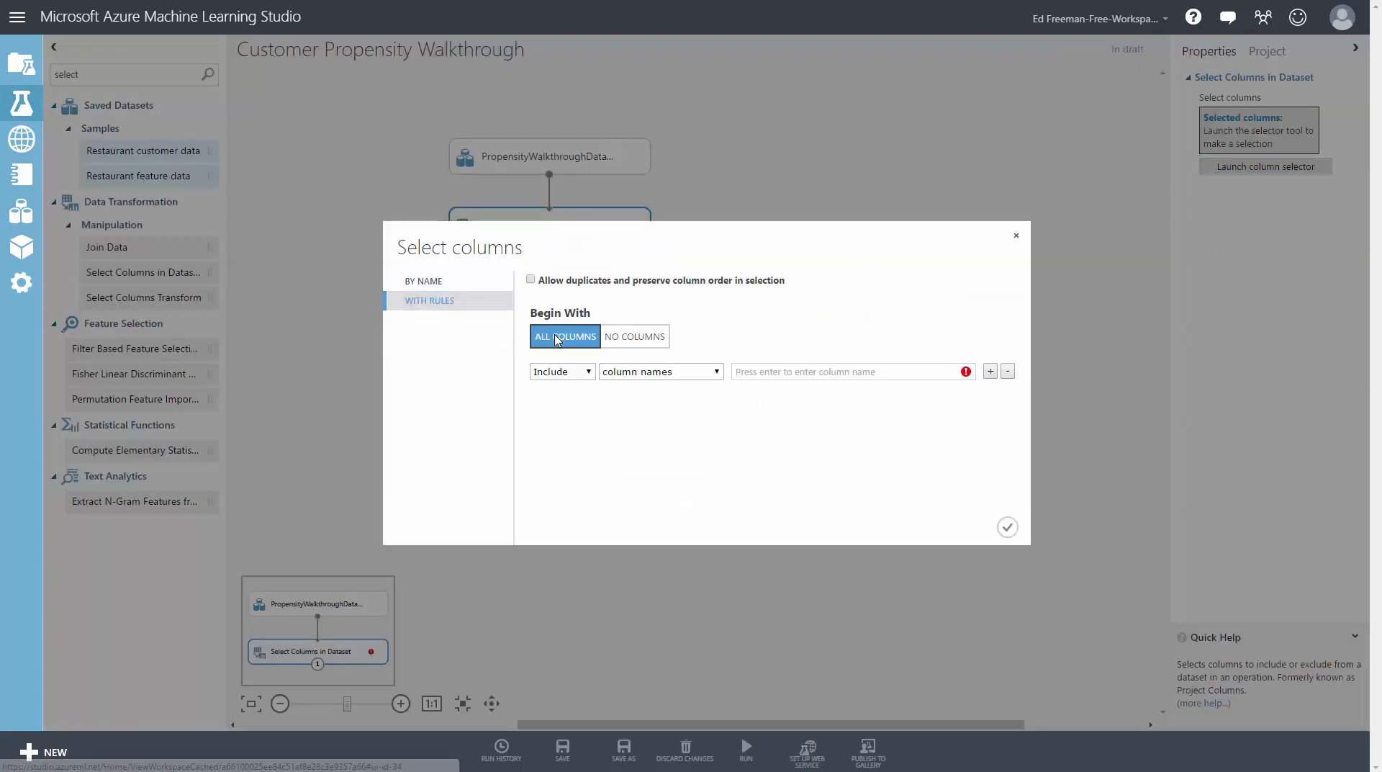
{"action": "left_click", "coordinate": [581, 371]}
{"action": "left_click", "coordinate": [583, 397]}
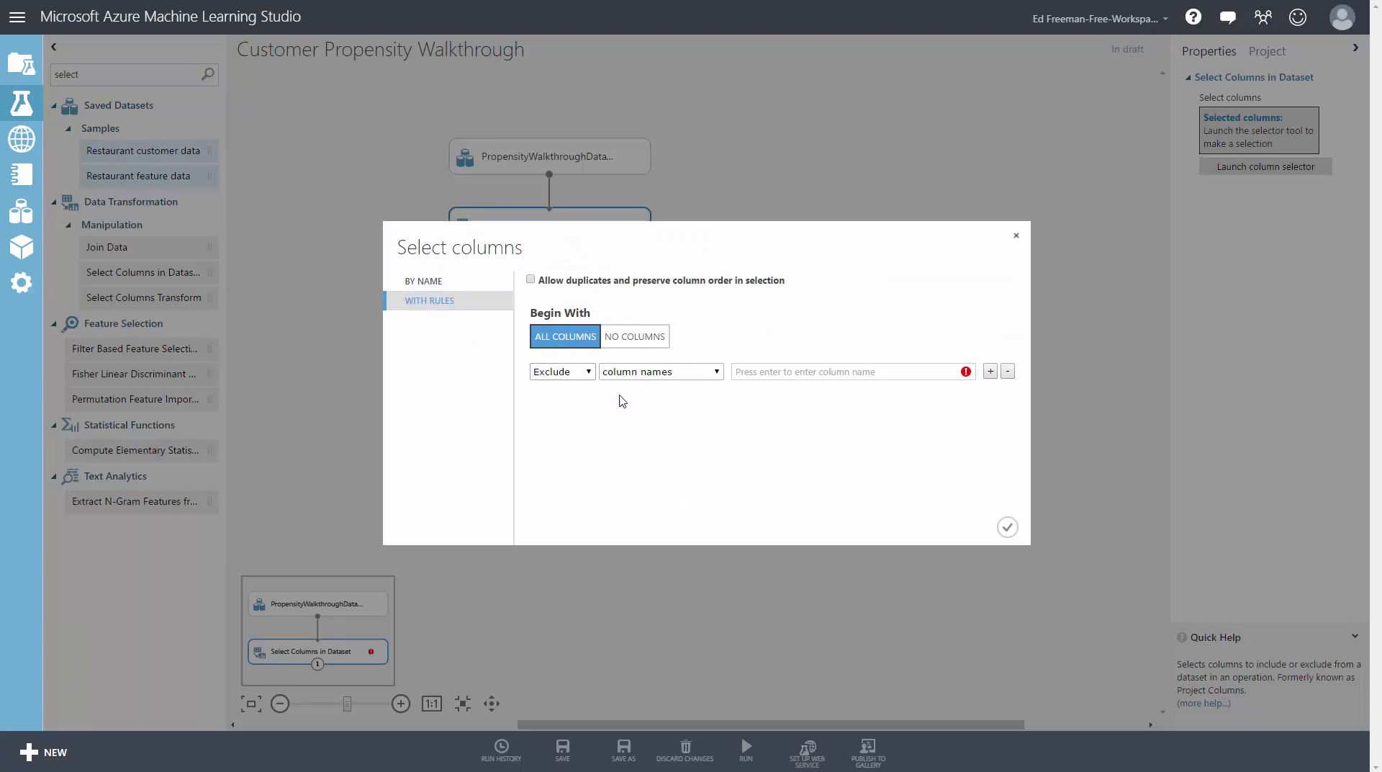
{"action": "left_click", "coordinate": [763, 372]}
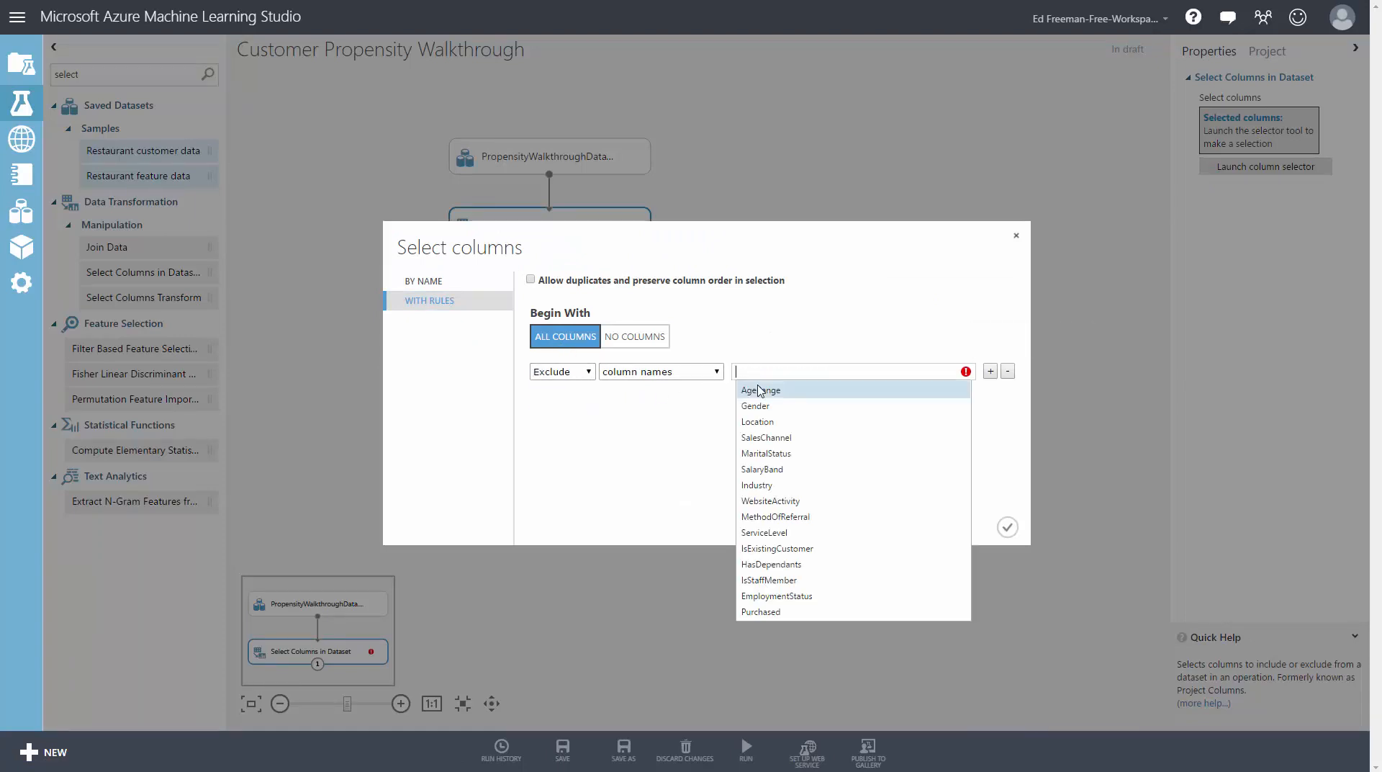
{"action": "left_click", "coordinate": [764, 431]}
{"action": "left_click", "coordinate": [768, 439]}
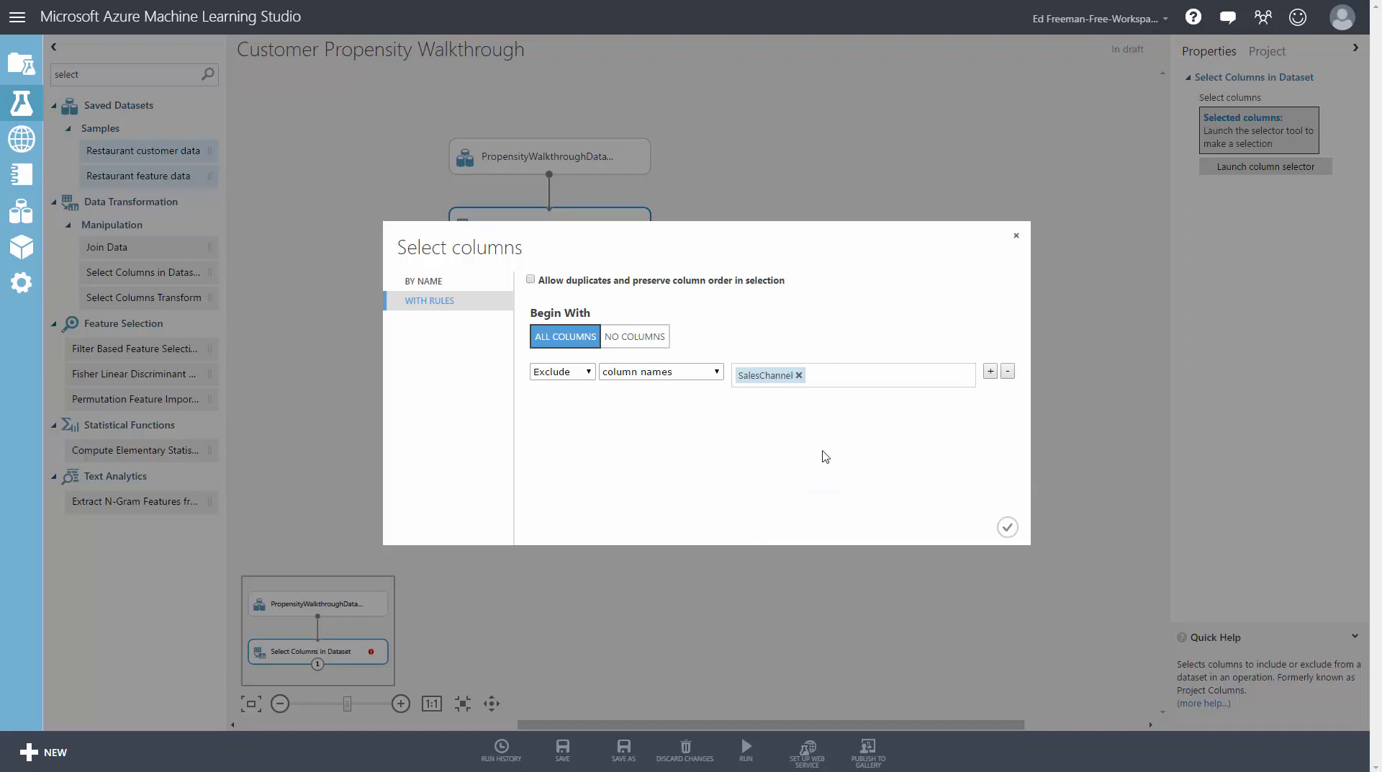
{"action": "left_click", "coordinate": [1007, 527]}
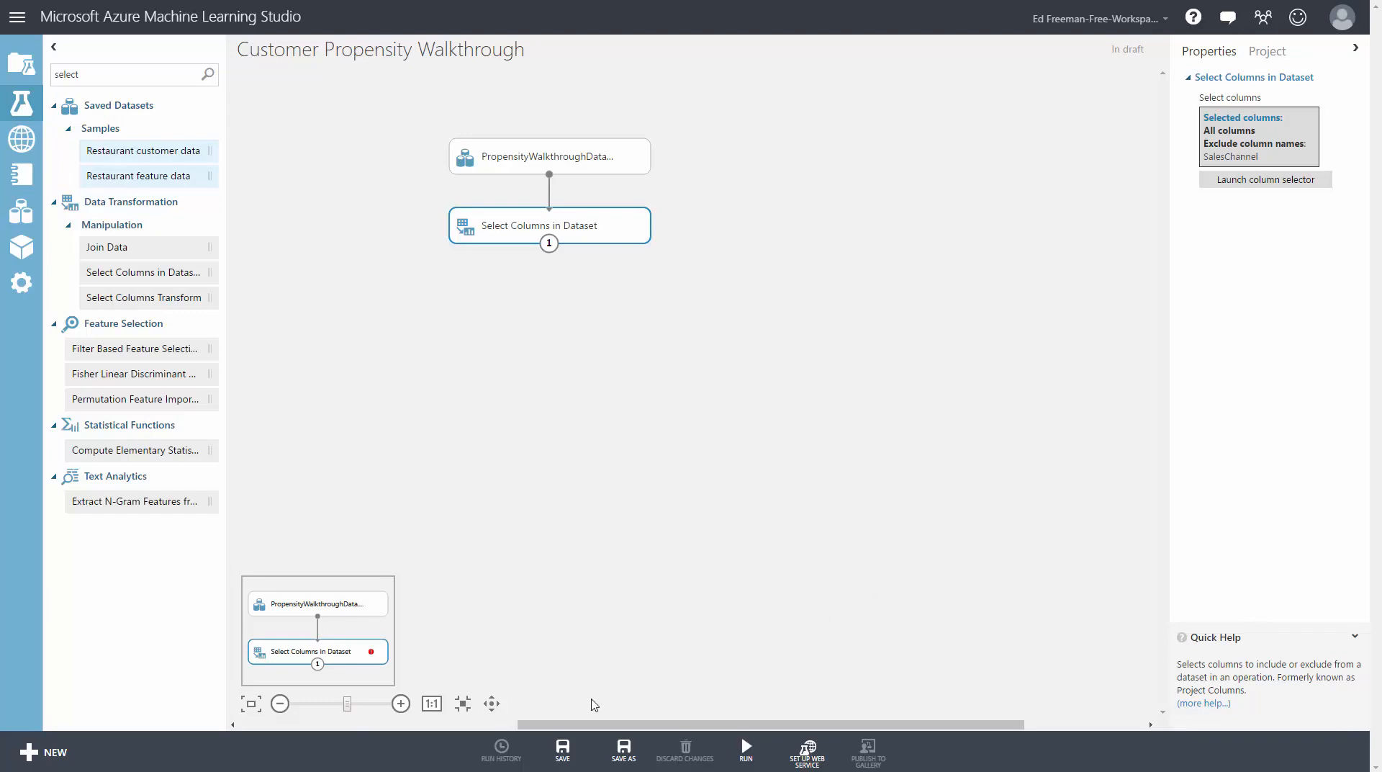
Save the experiment draft and run the experiment
{"action": "left_click", "coordinate": [559, 755]}
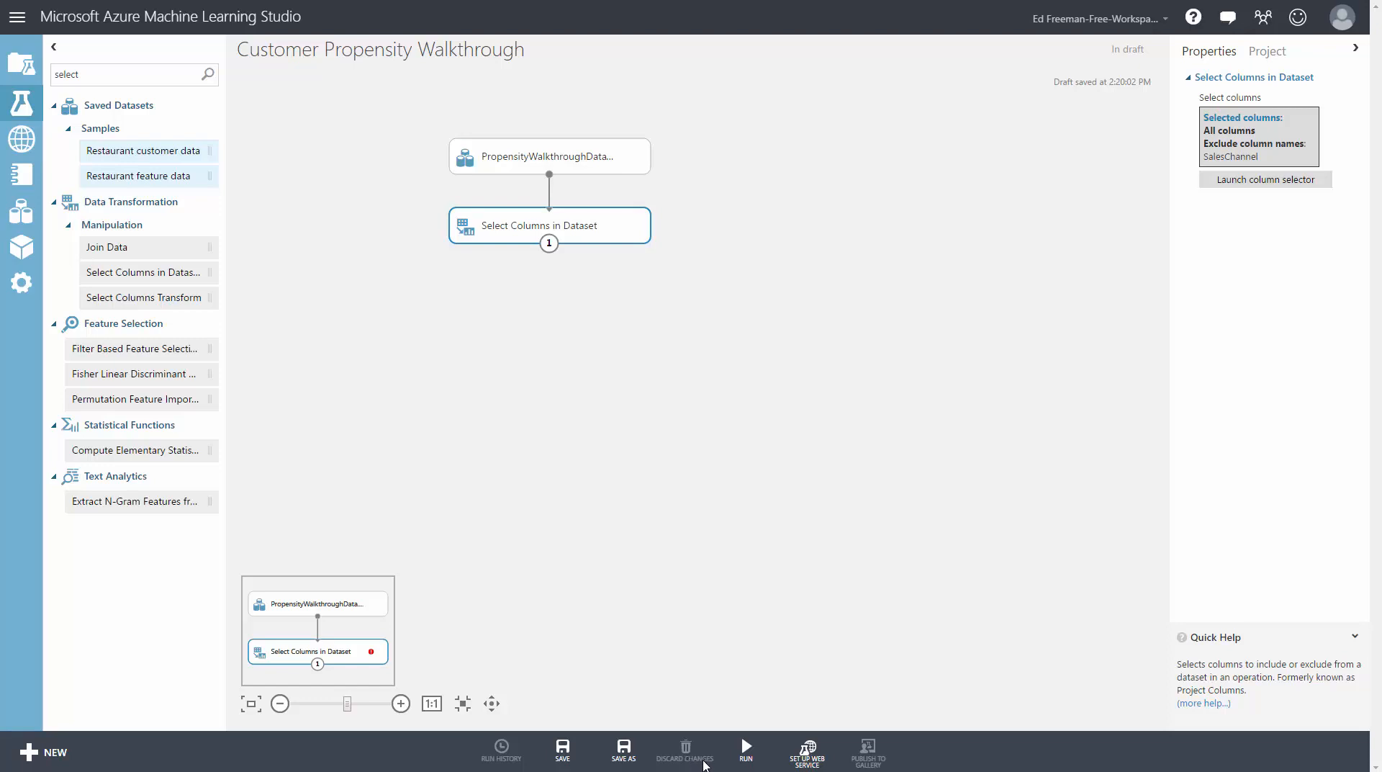
{"action": "mouse_move", "coordinate": [718, 761]}
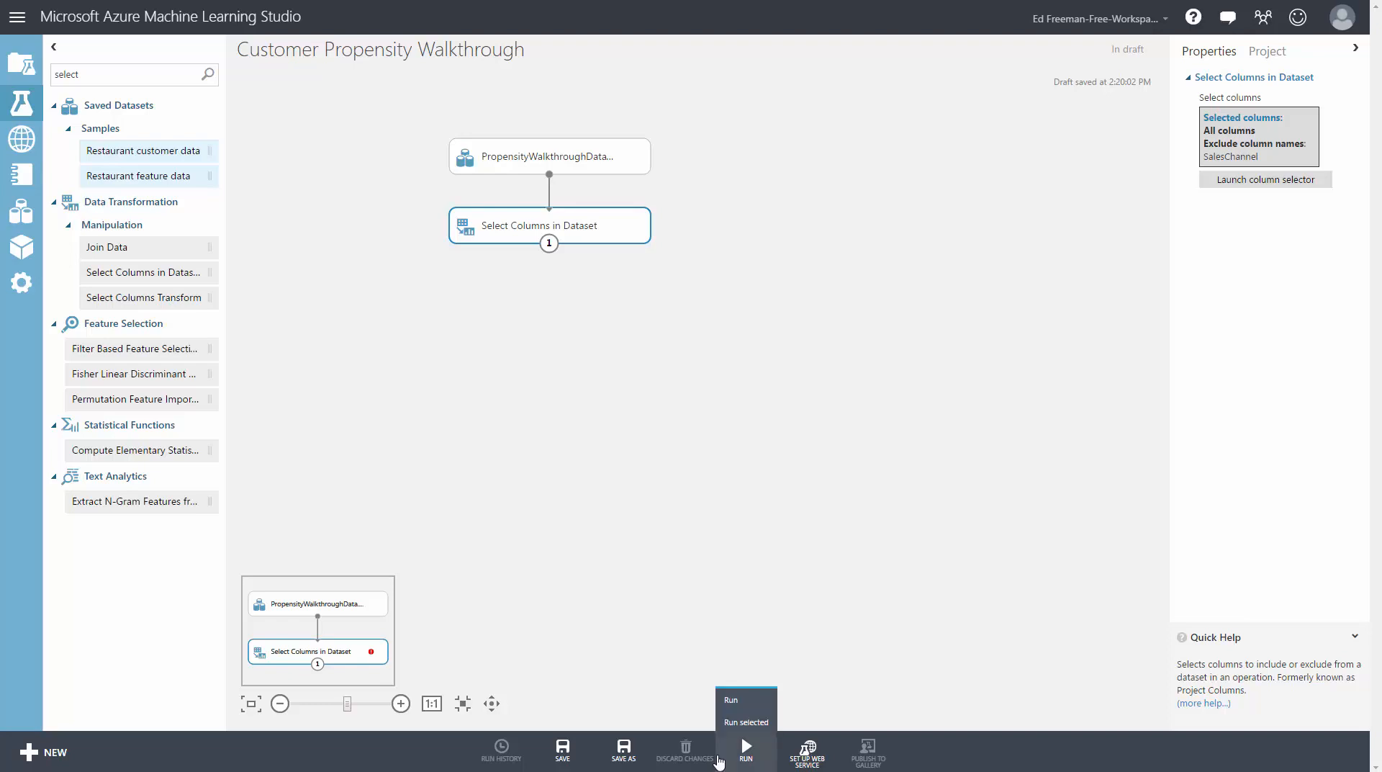
{"action": "left_click", "coordinate": [745, 752]}
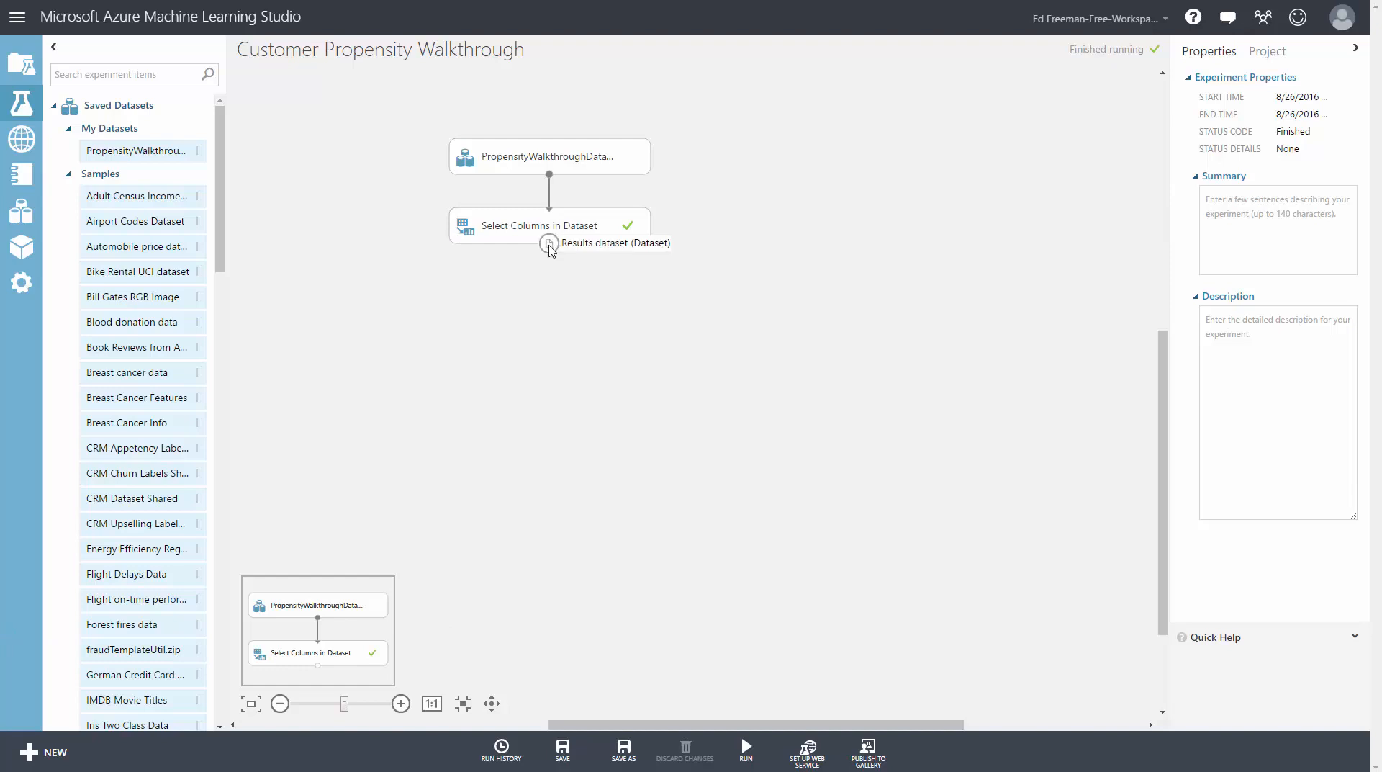
Visualize the Select Columns in Dataset results and inspect the statistics of the Location, MaritalStatus and SalaryBand columns
{"action": "right_click", "coordinate": [549, 245]}
{"action": "left_click", "coordinate": [588, 347]}
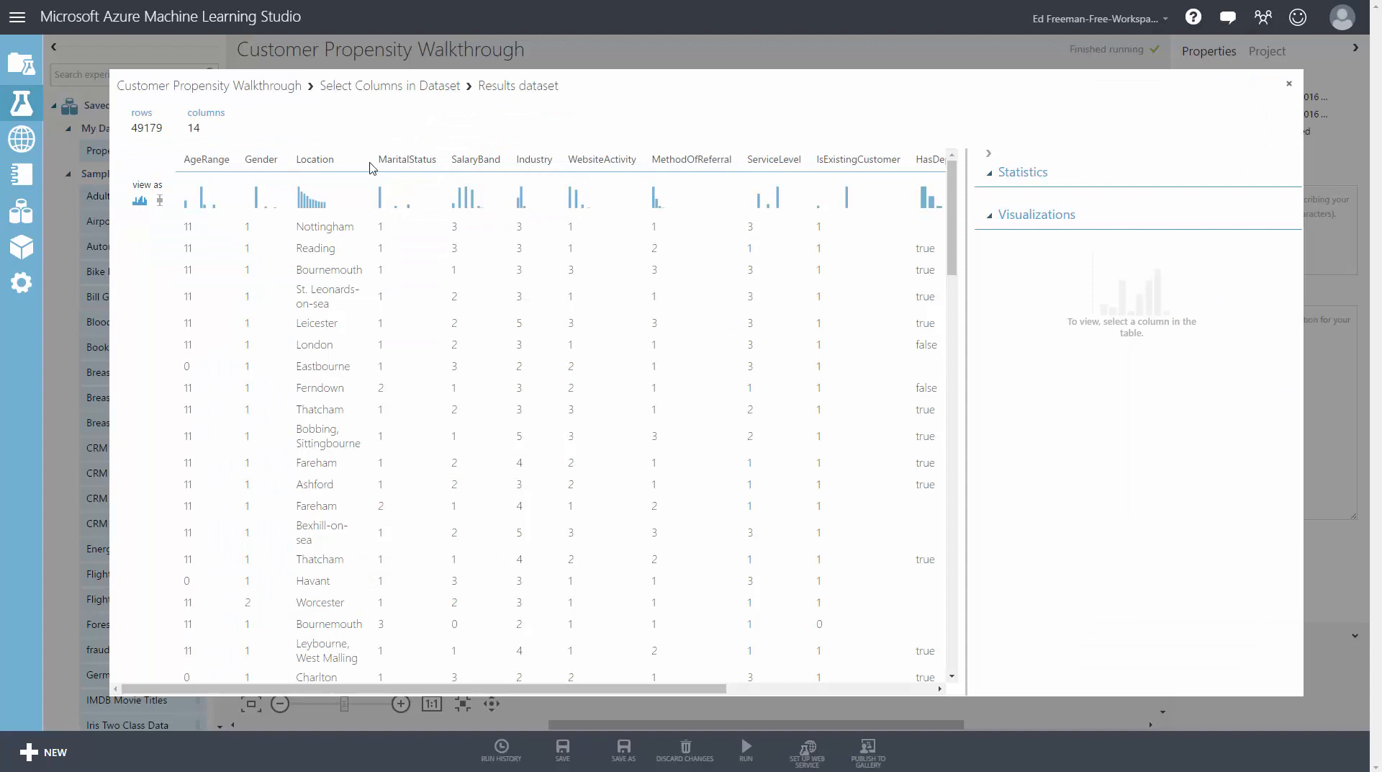
{"action": "left_click", "coordinate": [320, 159]}
{"action": "left_click", "coordinate": [407, 160]}
{"action": "left_click", "coordinate": [475, 160]}
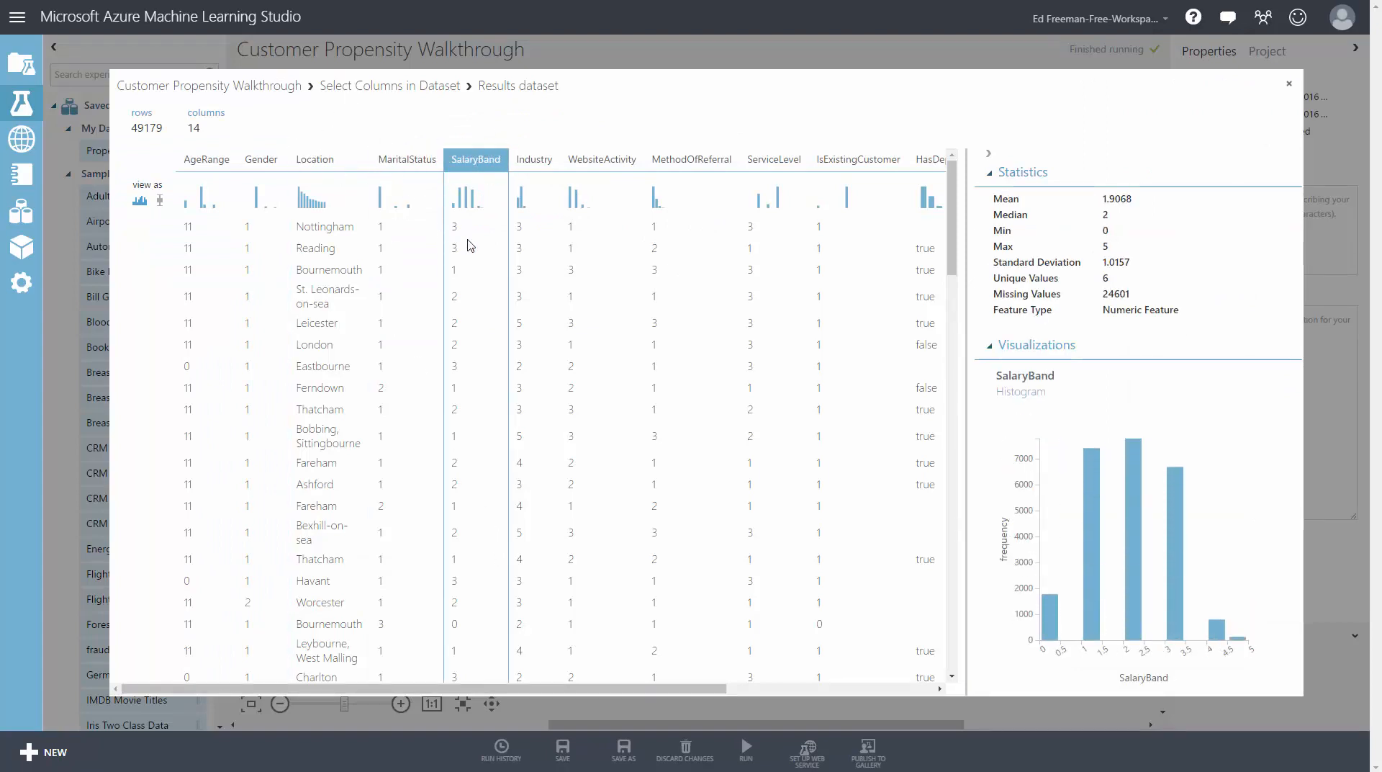
{"action": "left_click", "coordinate": [1289, 85]}
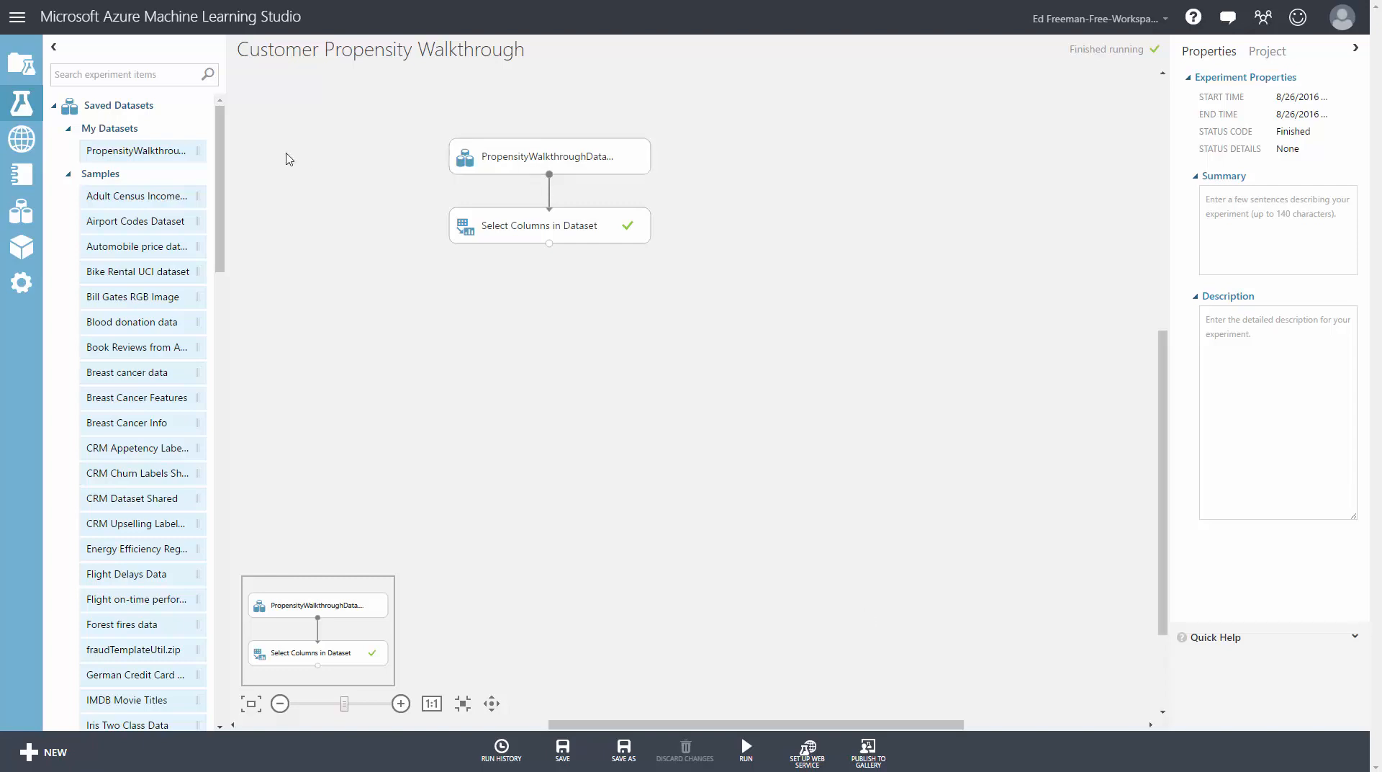
Add a Clean Missing Data module below Select Columns in Dataset and connect it to that module's output
{"action": "left_click", "coordinate": [172, 74]}
{"action": "type", "text": "clean"}
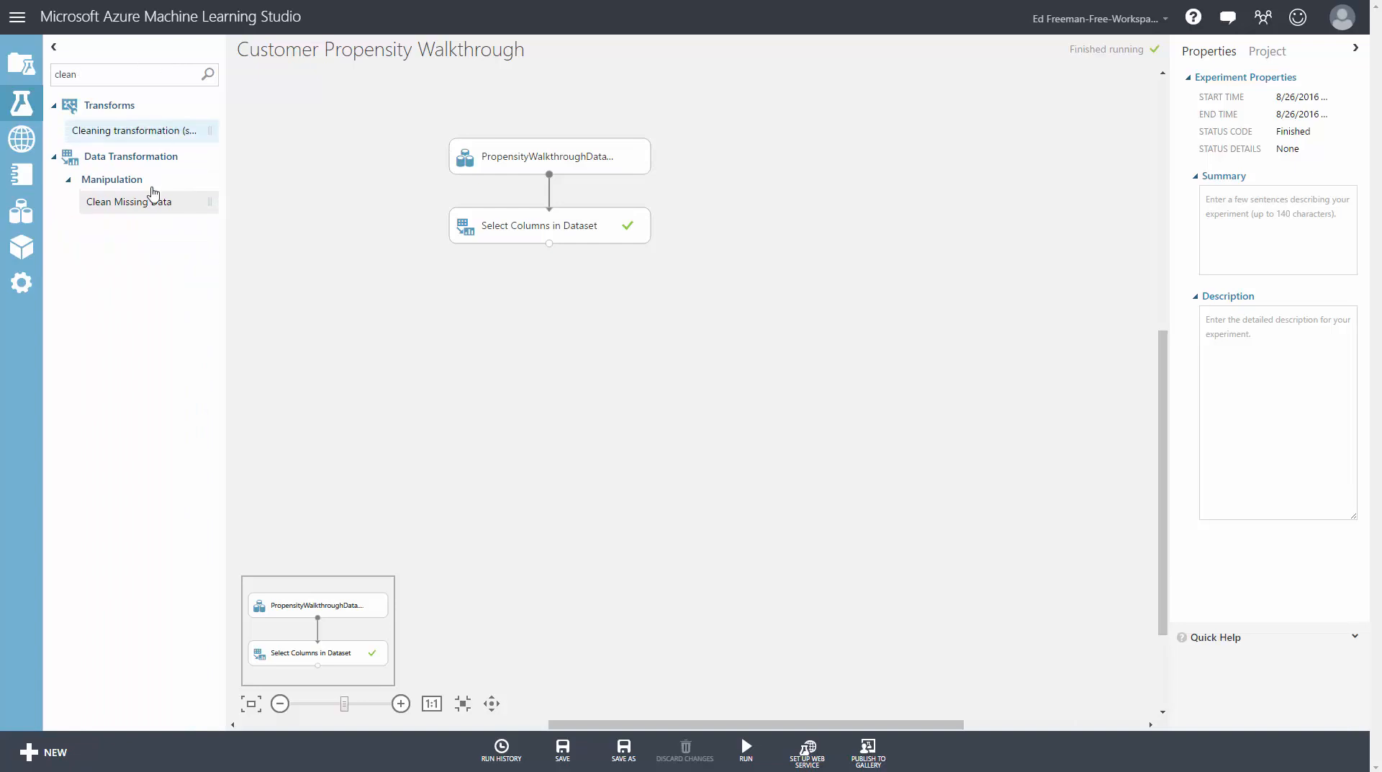
{"action": "left_click_drag", "start_coordinate": [154, 208], "coordinate": [556, 301]}
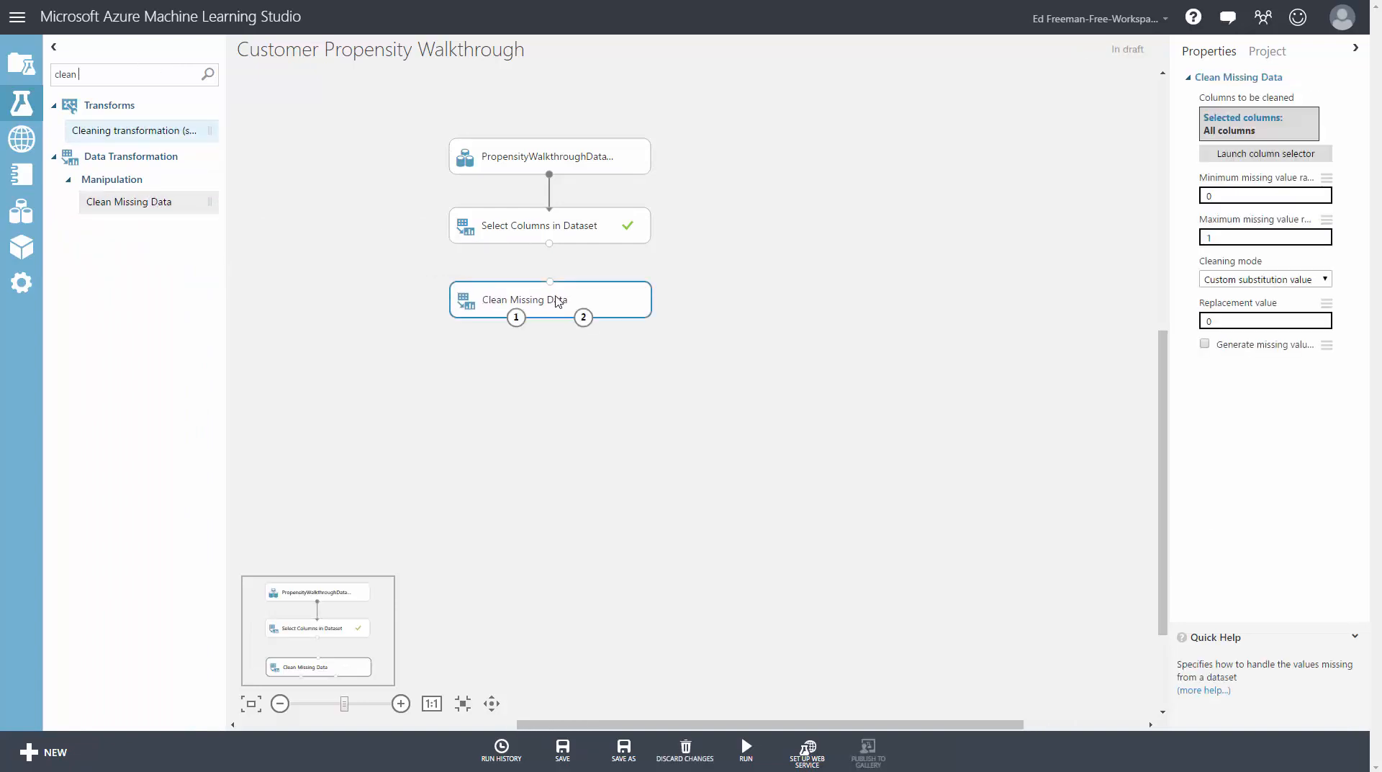
{"action": "left_click_drag", "start_coordinate": [549, 244], "coordinate": [559, 297]}
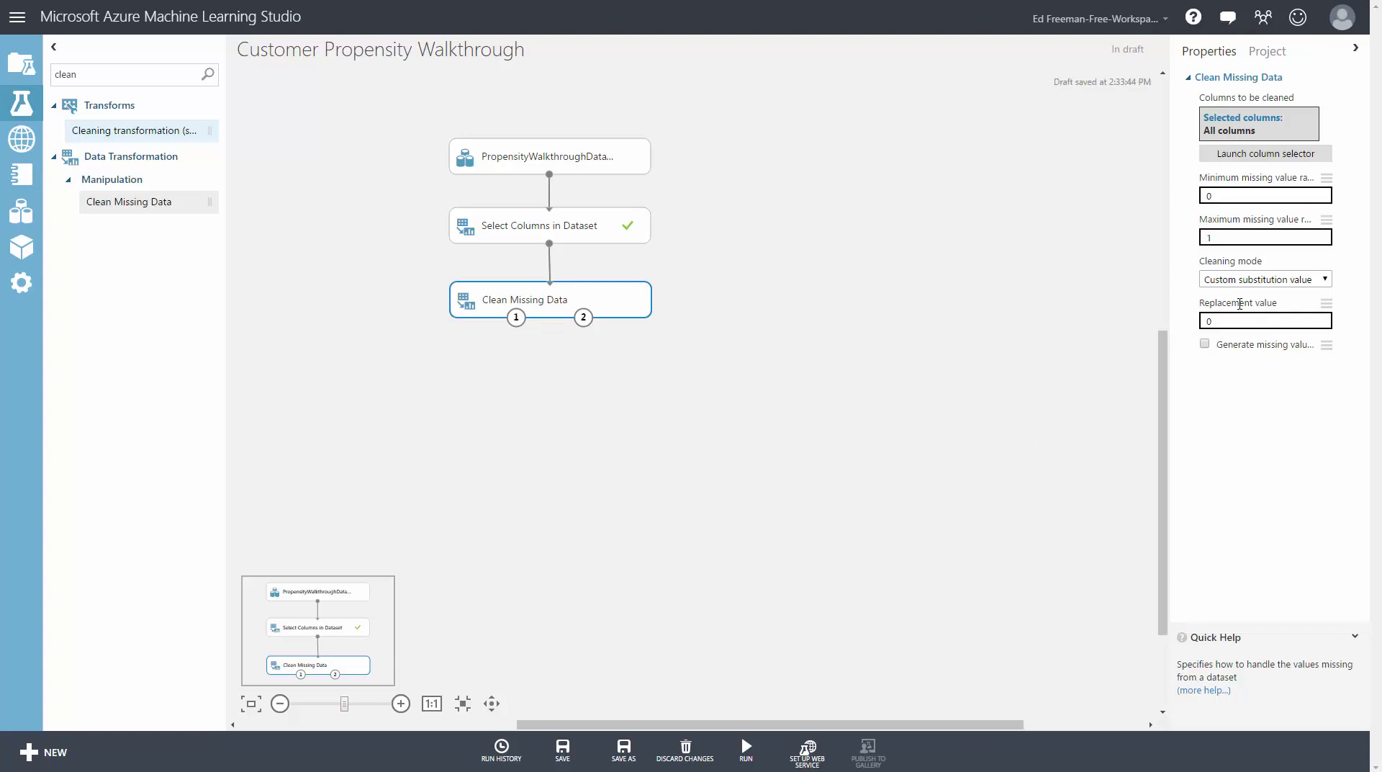
Set the Clean Missing Data cleaning mode to Remove entire row, keeping all columns selected, and run the experiment
{"action": "left_click", "coordinate": [1246, 280]}
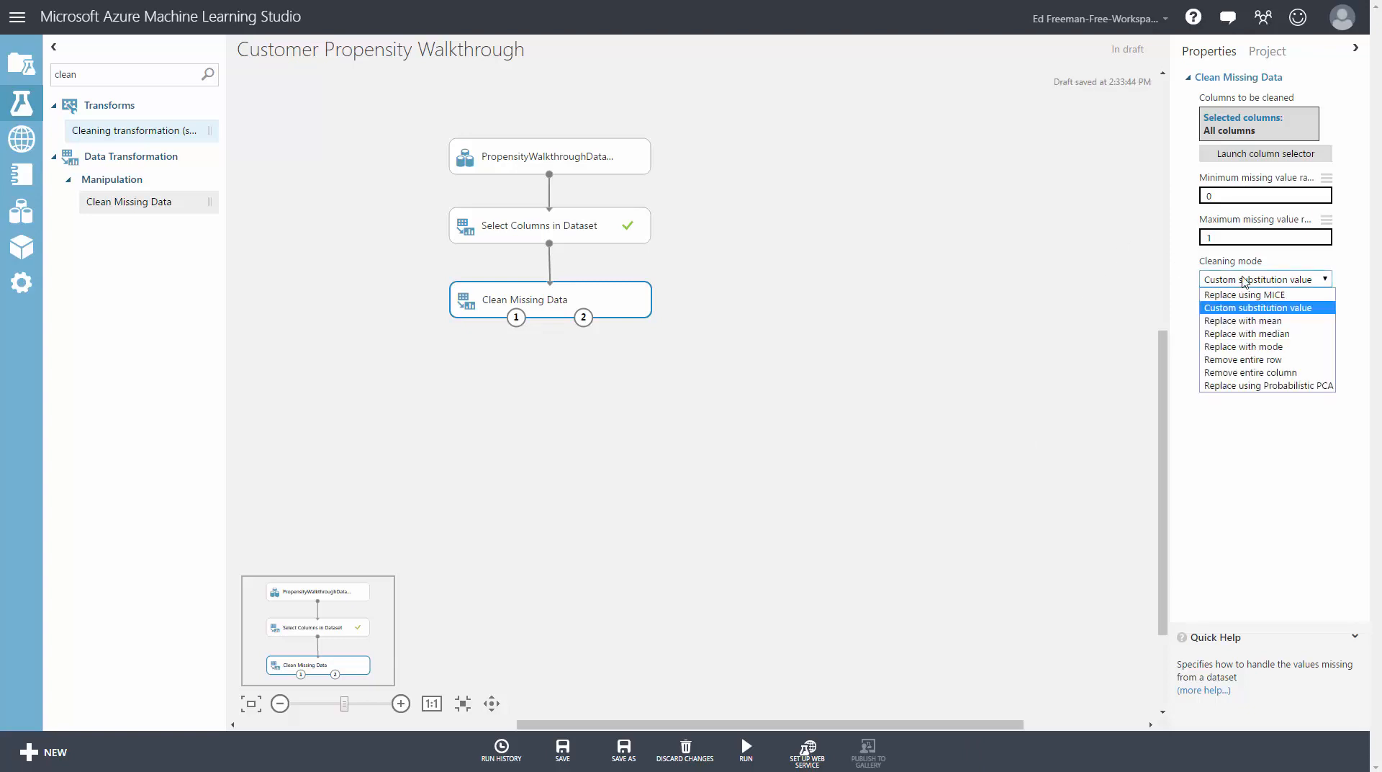
{"action": "left_click", "coordinate": [1266, 360]}
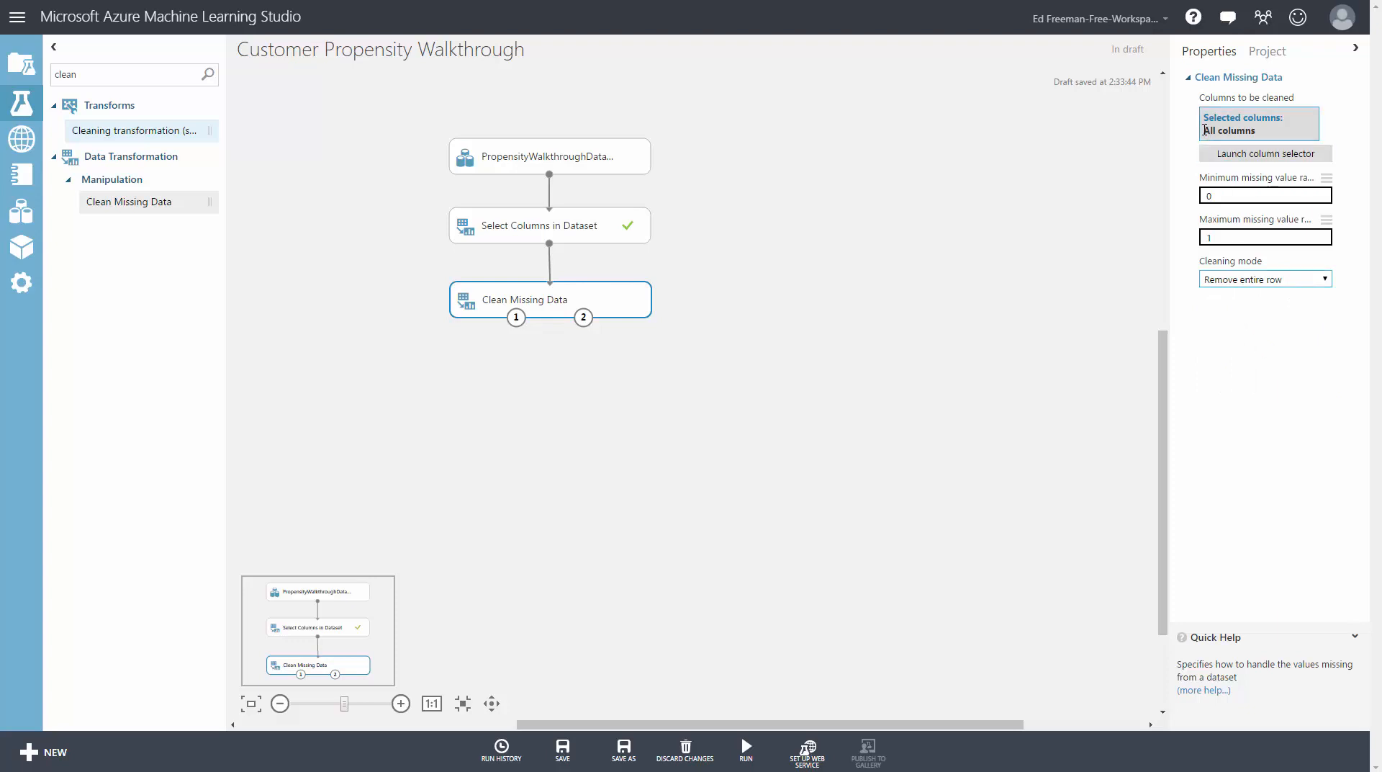
{"action": "left_click_drag", "start_coordinate": [1207, 130], "coordinate": [1263, 137]}
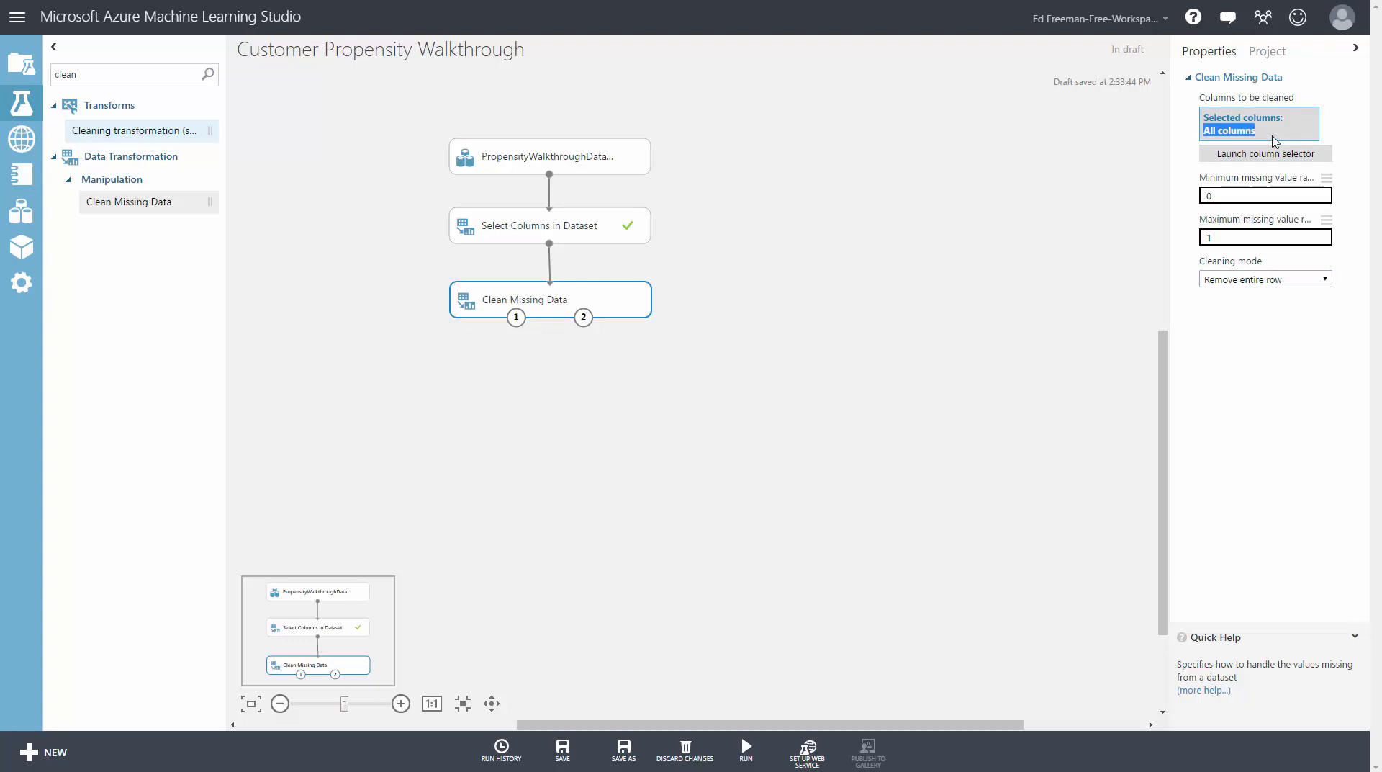
{"action": "left_click", "coordinate": [1272, 196]}
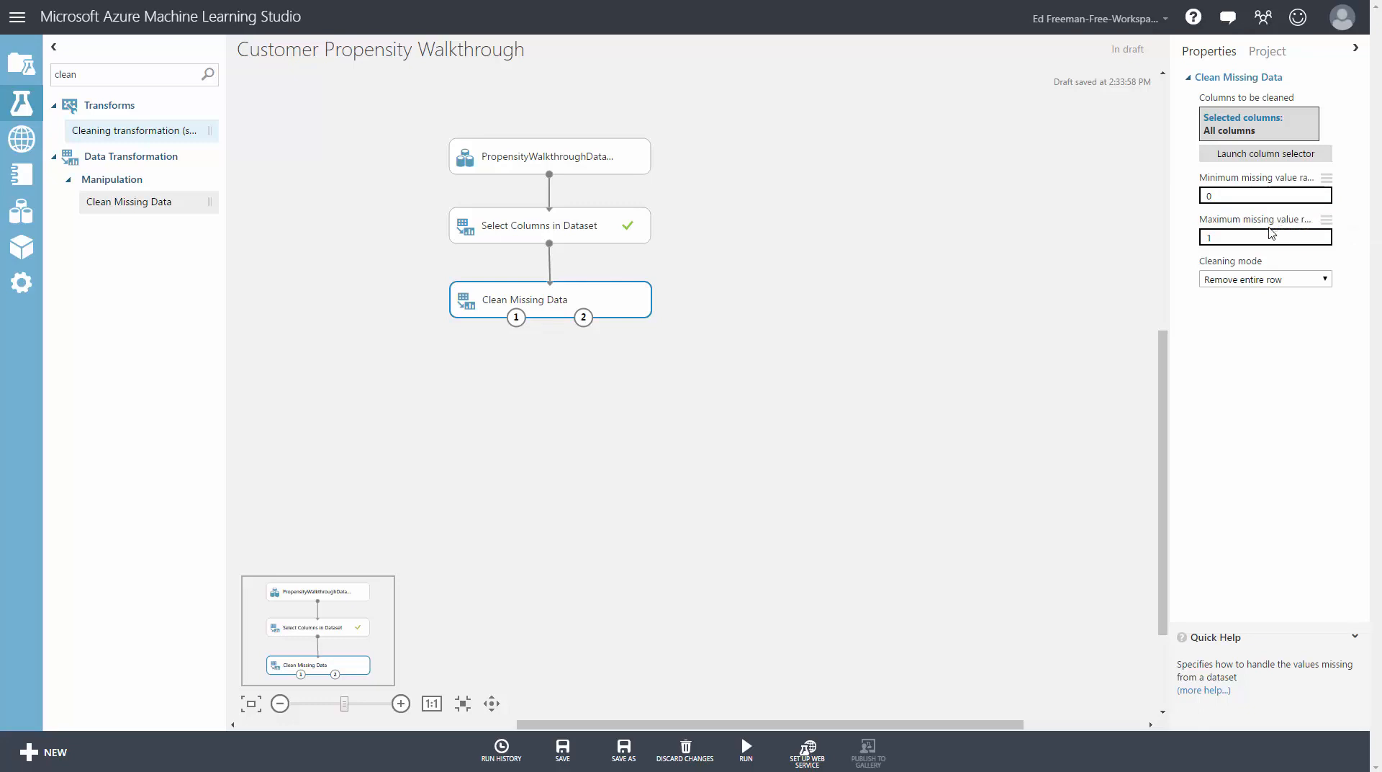
{"action": "left_click", "coordinate": [1270, 231]}
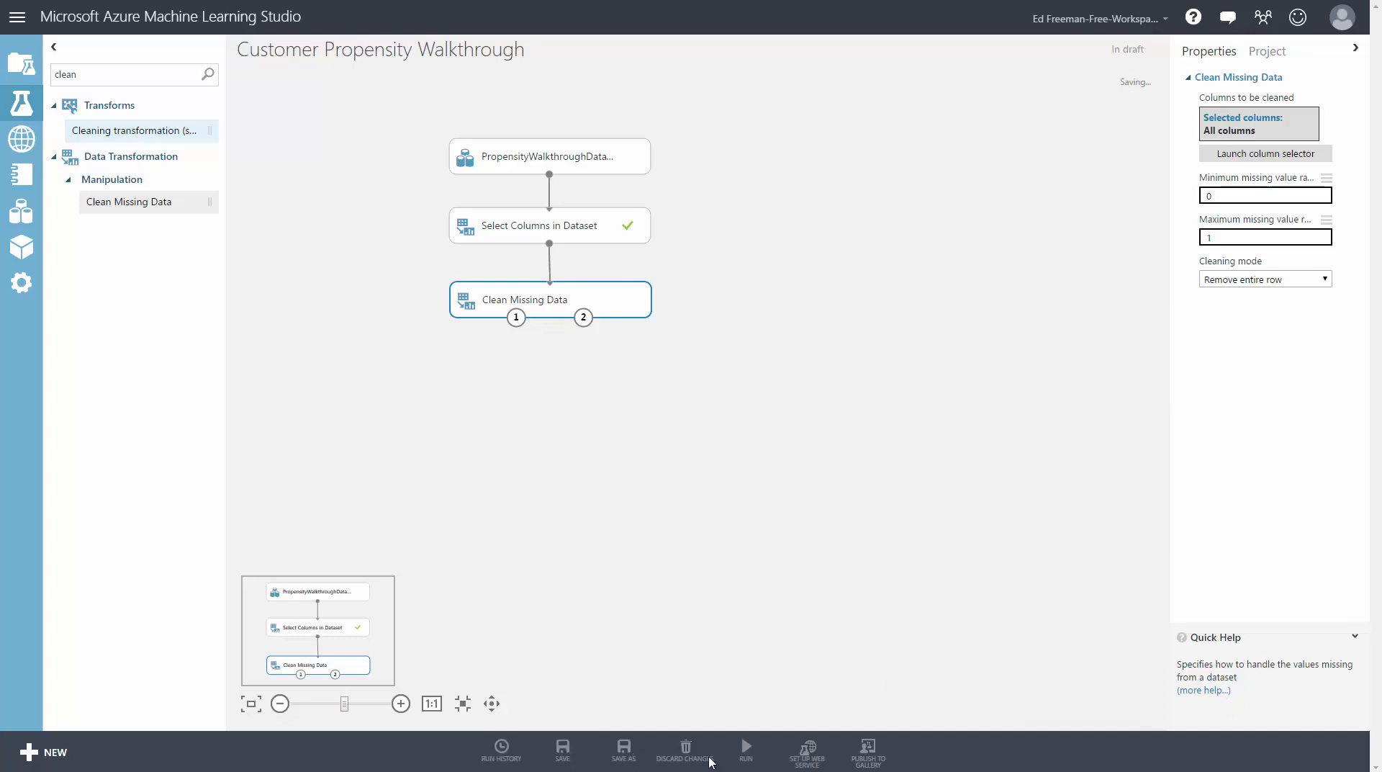
{"action": "left_click", "coordinate": [739, 754]}
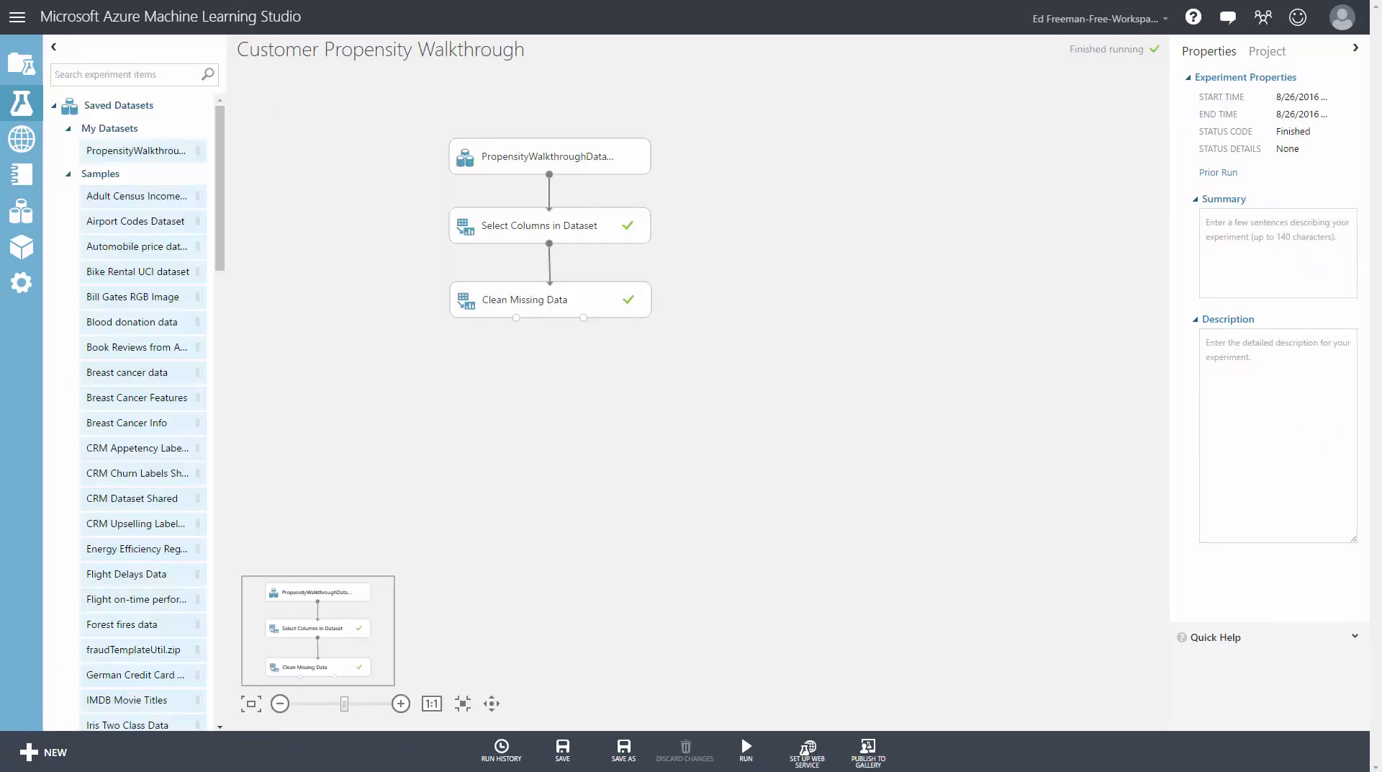
Visualize the cleaned dataset and check the missing values of AgeRange, Gender, Location, MaritalStatus and SalaryBand
{"action": "right_click", "coordinate": [516, 318]}
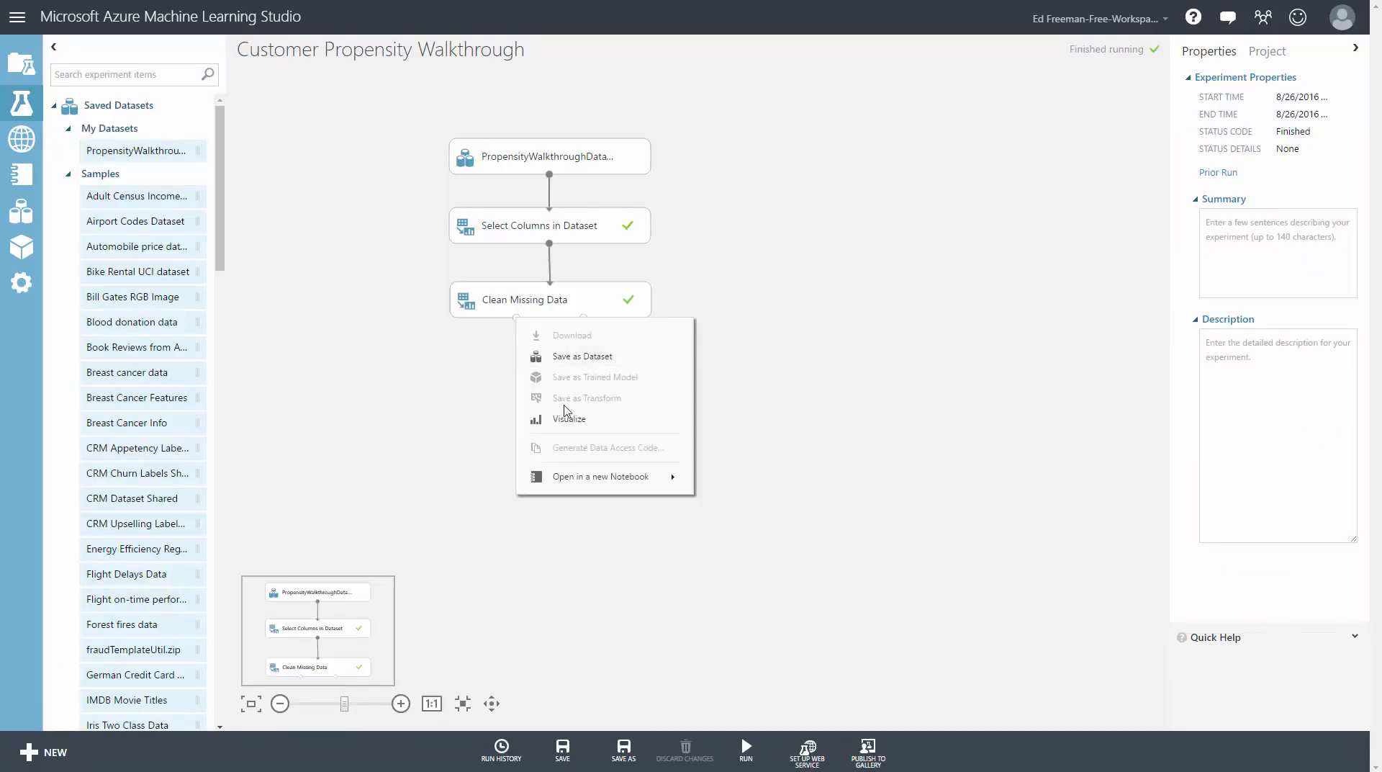
{"action": "left_click", "coordinate": [568, 417]}
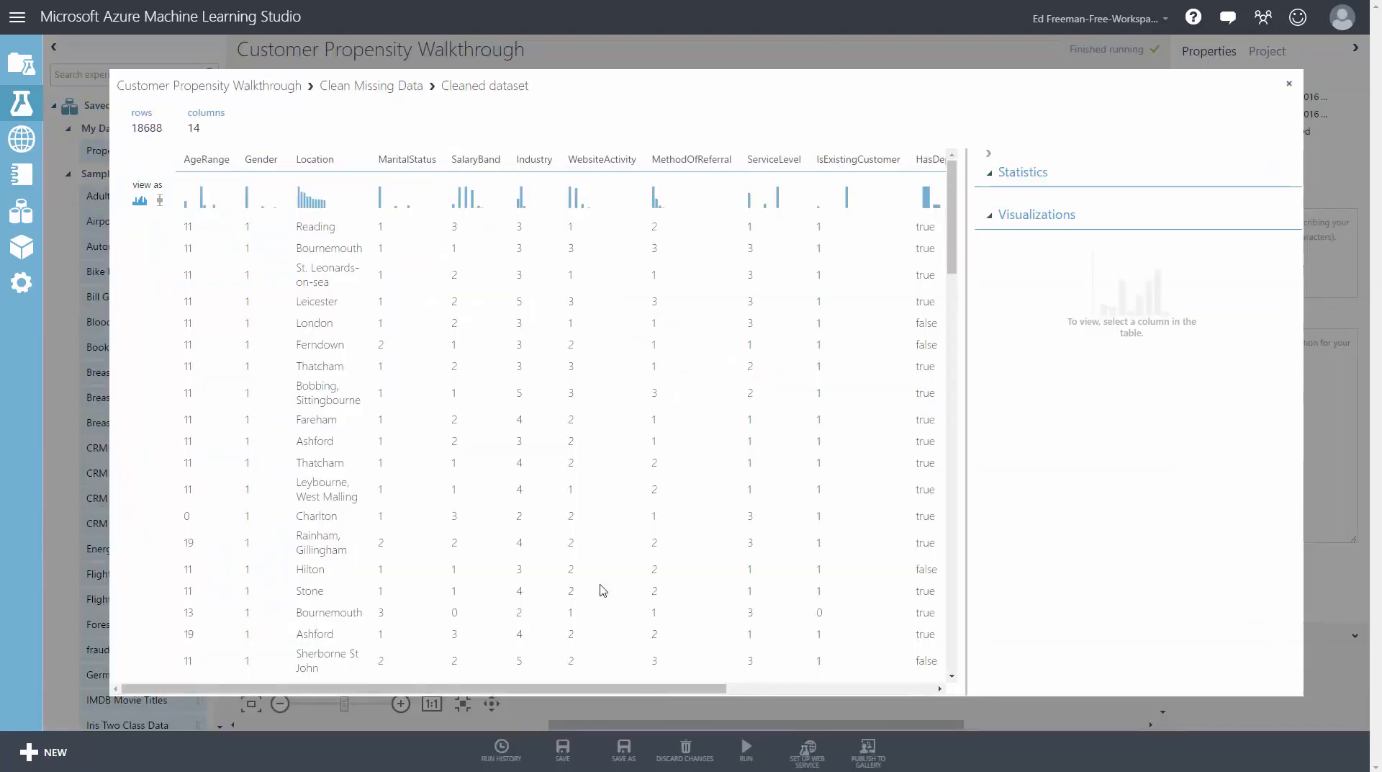
{"action": "left_click", "coordinate": [209, 162]}
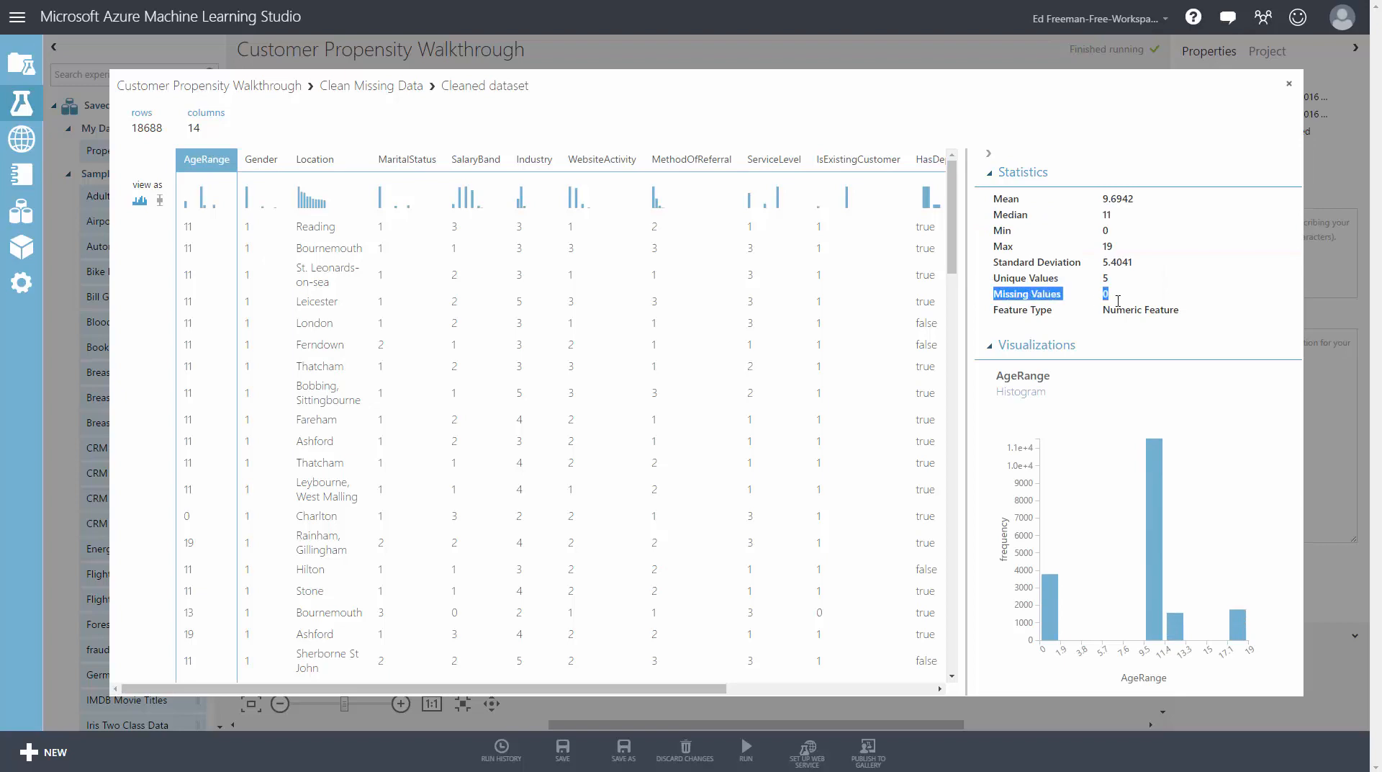
{"action": "left_click", "coordinate": [262, 159]}
{"action": "left_click", "coordinate": [327, 159]}
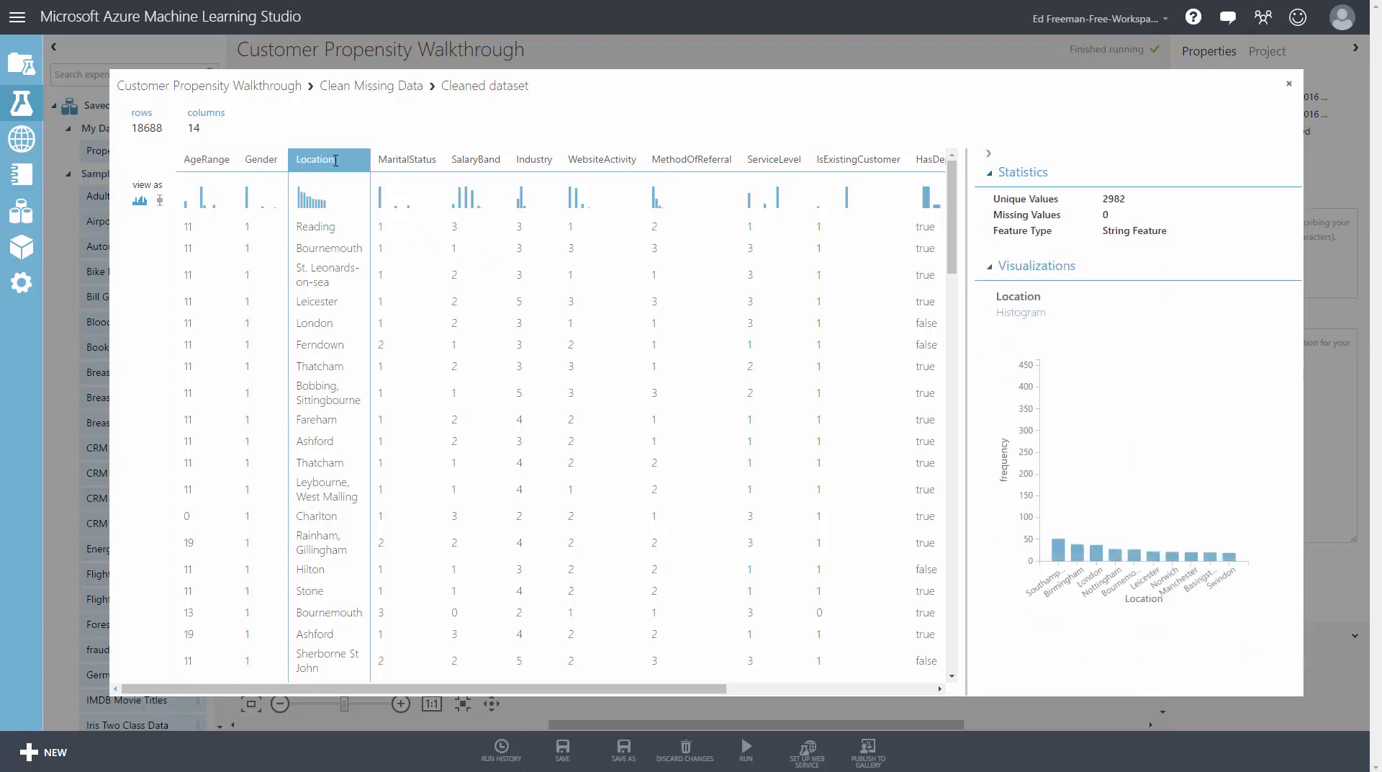
{"action": "left_click", "coordinate": [400, 159]}
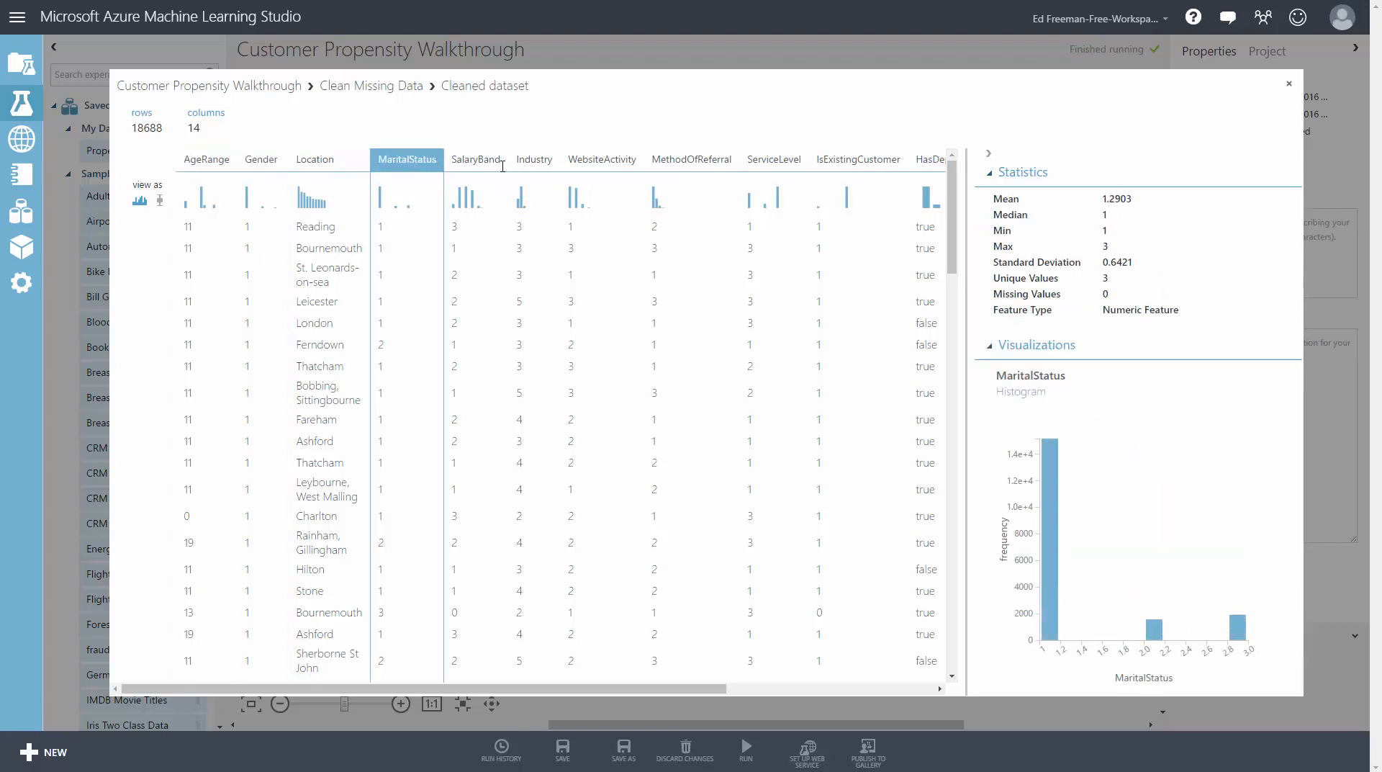
{"action": "left_click", "coordinate": [496, 163]}
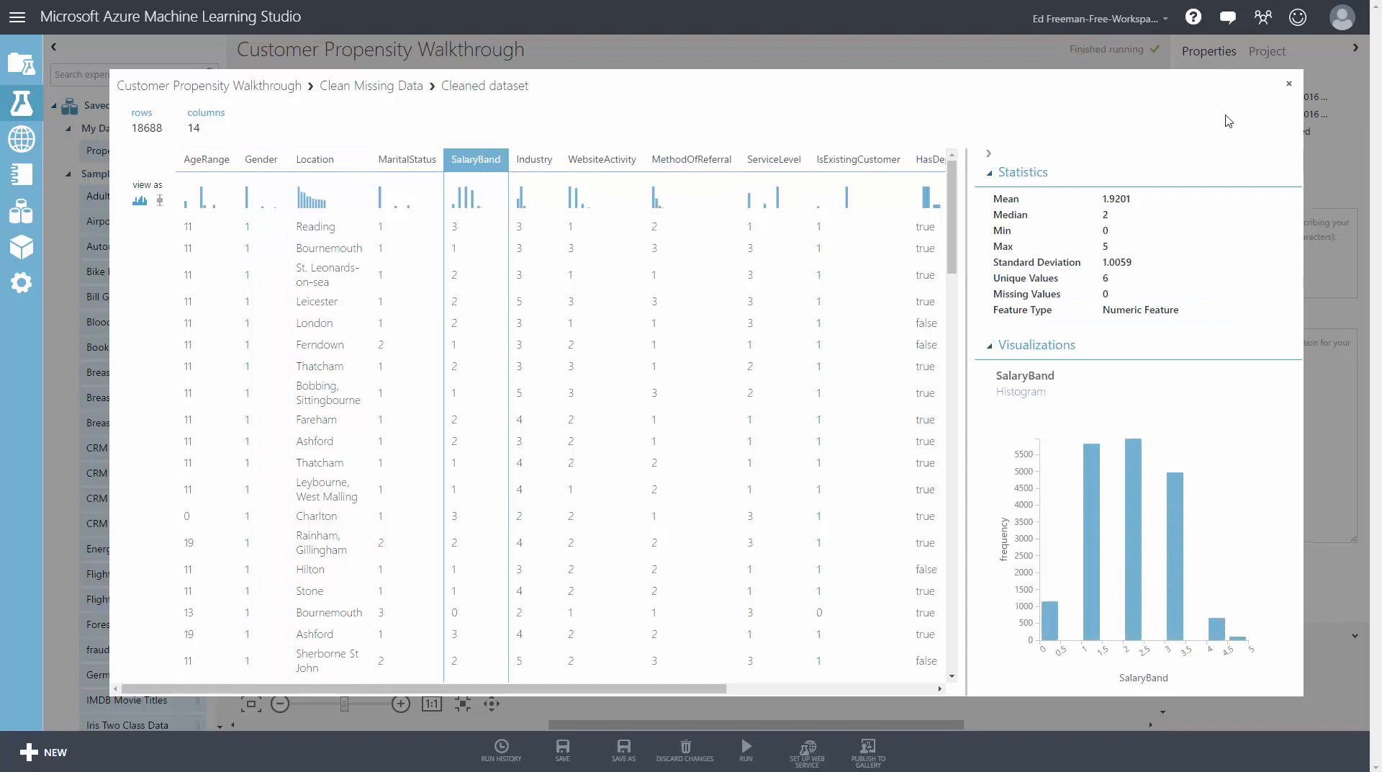
{"action": "left_click", "coordinate": [1289, 84]}
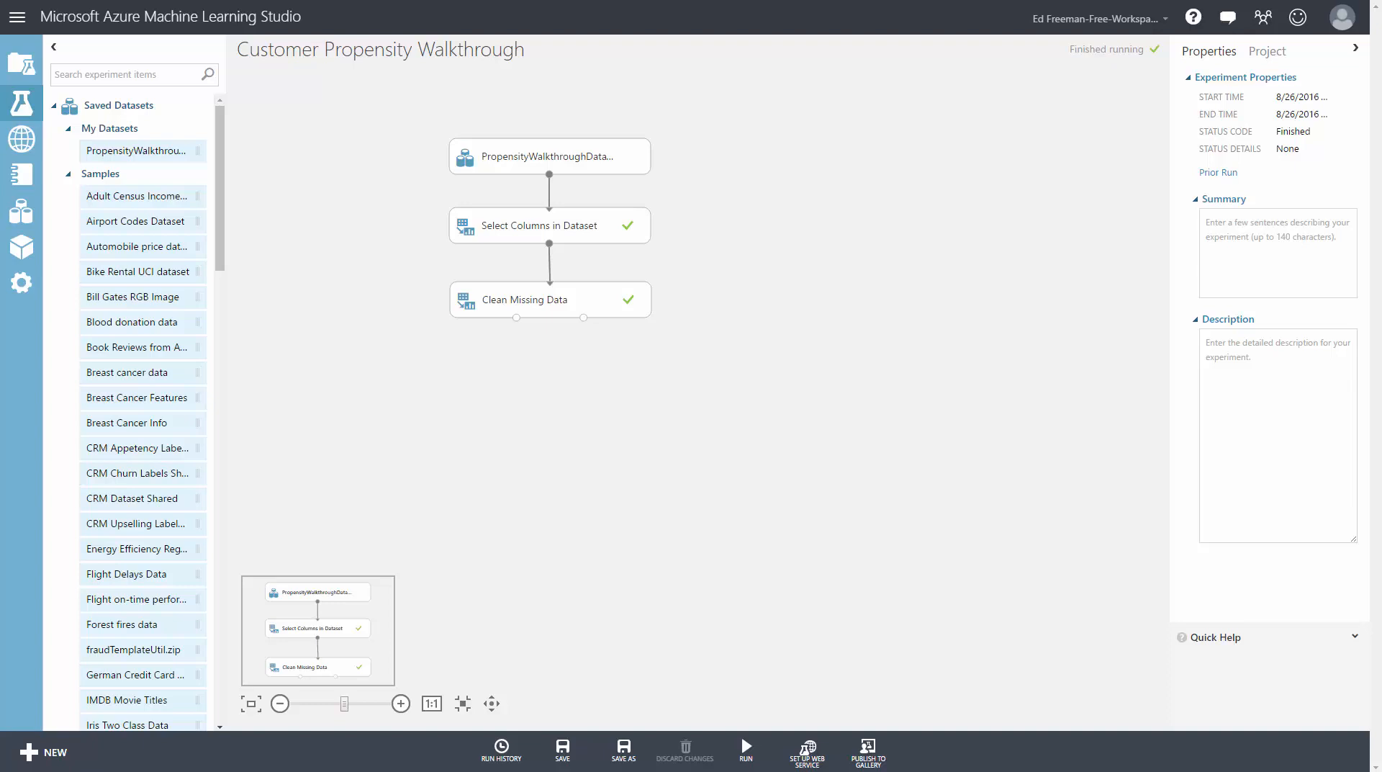
Add two Summarize Data modules, one fed by Select Columns in Dataset and one by the cleaned dataset output of Clean Missing Data
{"action": "left_click", "coordinate": [151, 74]}
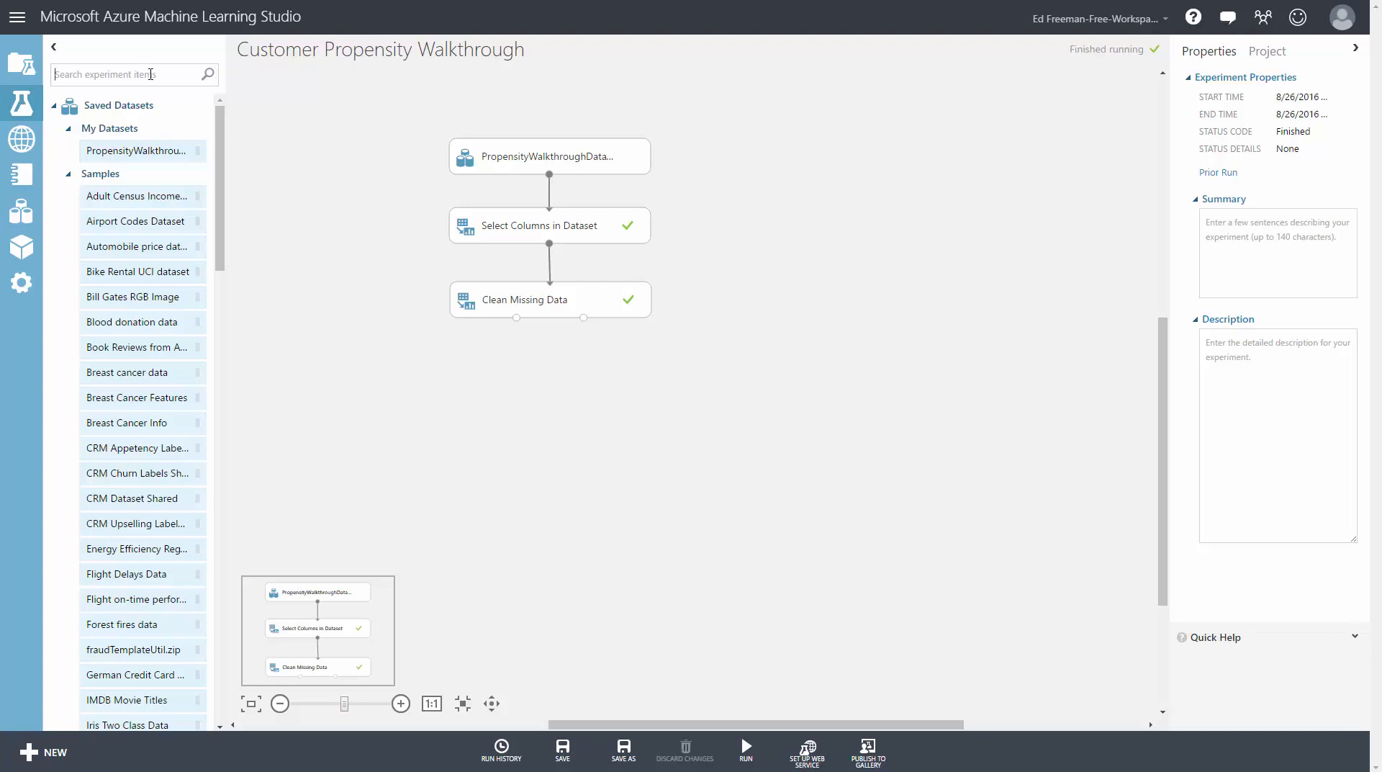
{"action": "type", "text": "summ"}
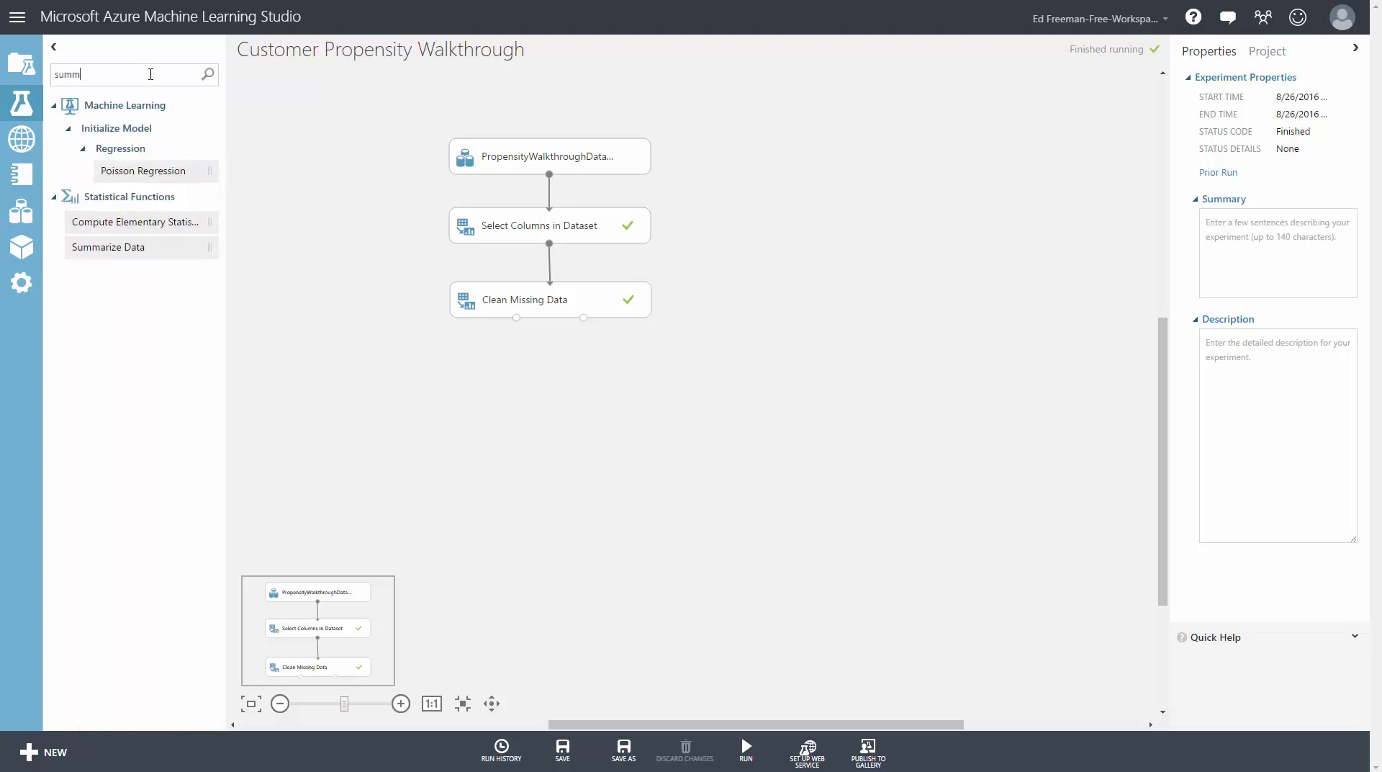
{"action": "left_click_drag", "start_coordinate": [170, 162], "coordinate": [549, 244]}
{"action": "left_click_drag", "start_coordinate": [144, 157], "coordinate": [517, 318]}
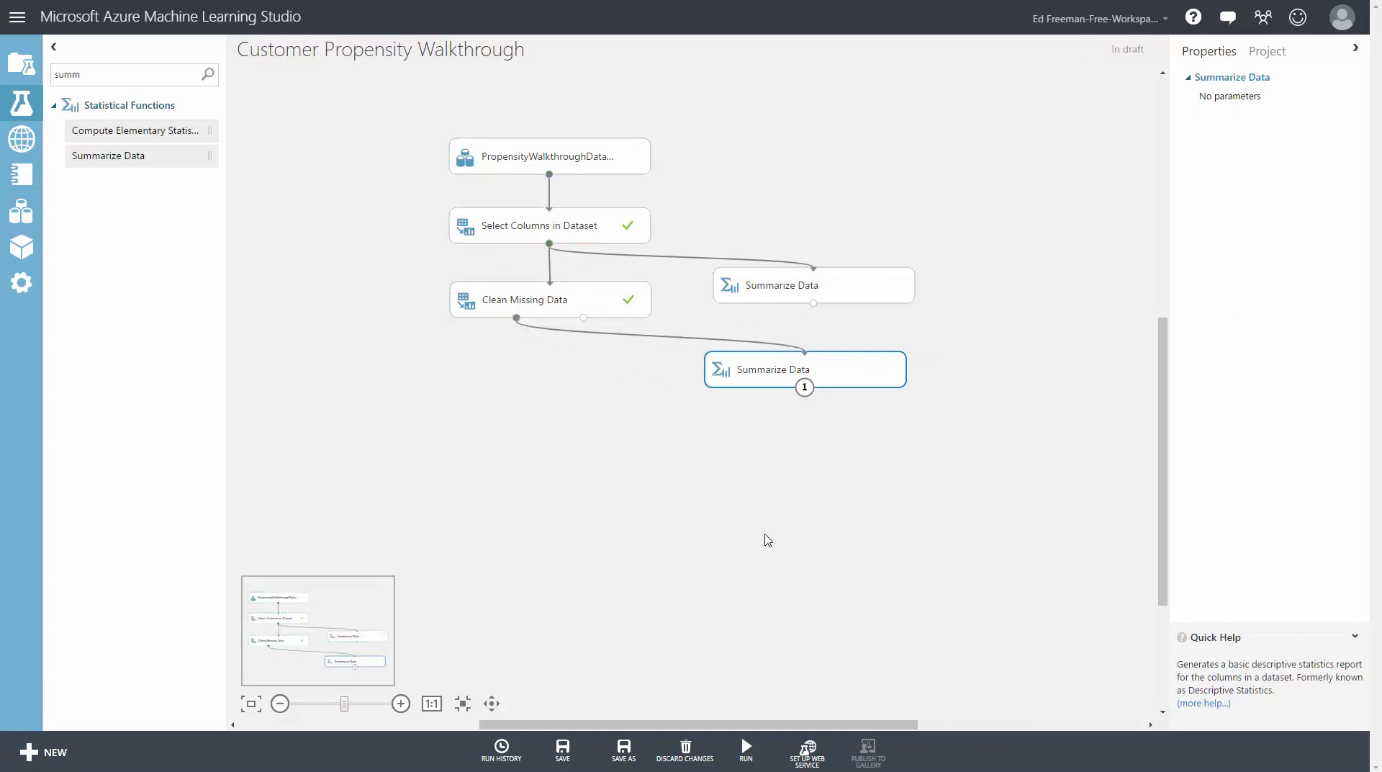
Save and run the experiment, and visualize the Summarize Data results for the data coming from Select Columns in Dataset
{"action": "left_click", "coordinate": [563, 750]}
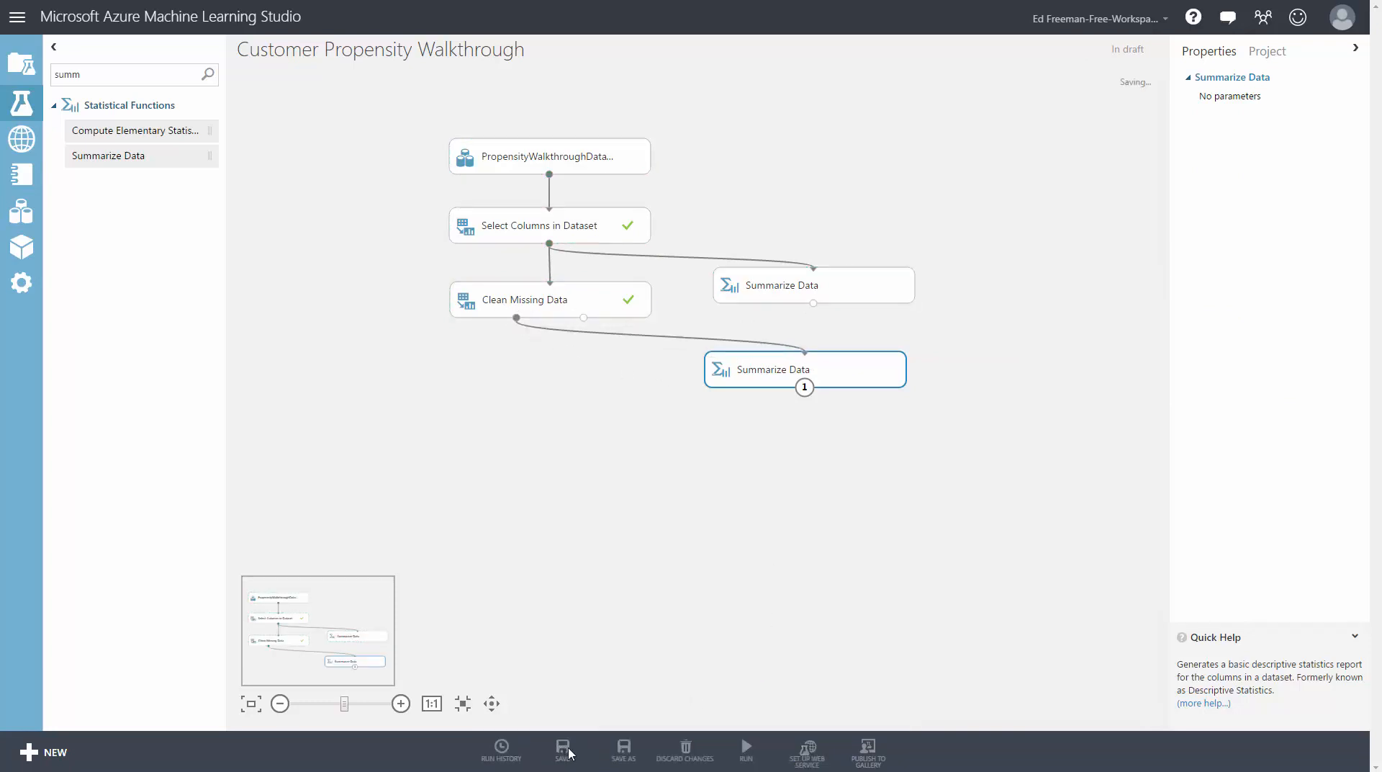
{"action": "left_click", "coordinate": [747, 752]}
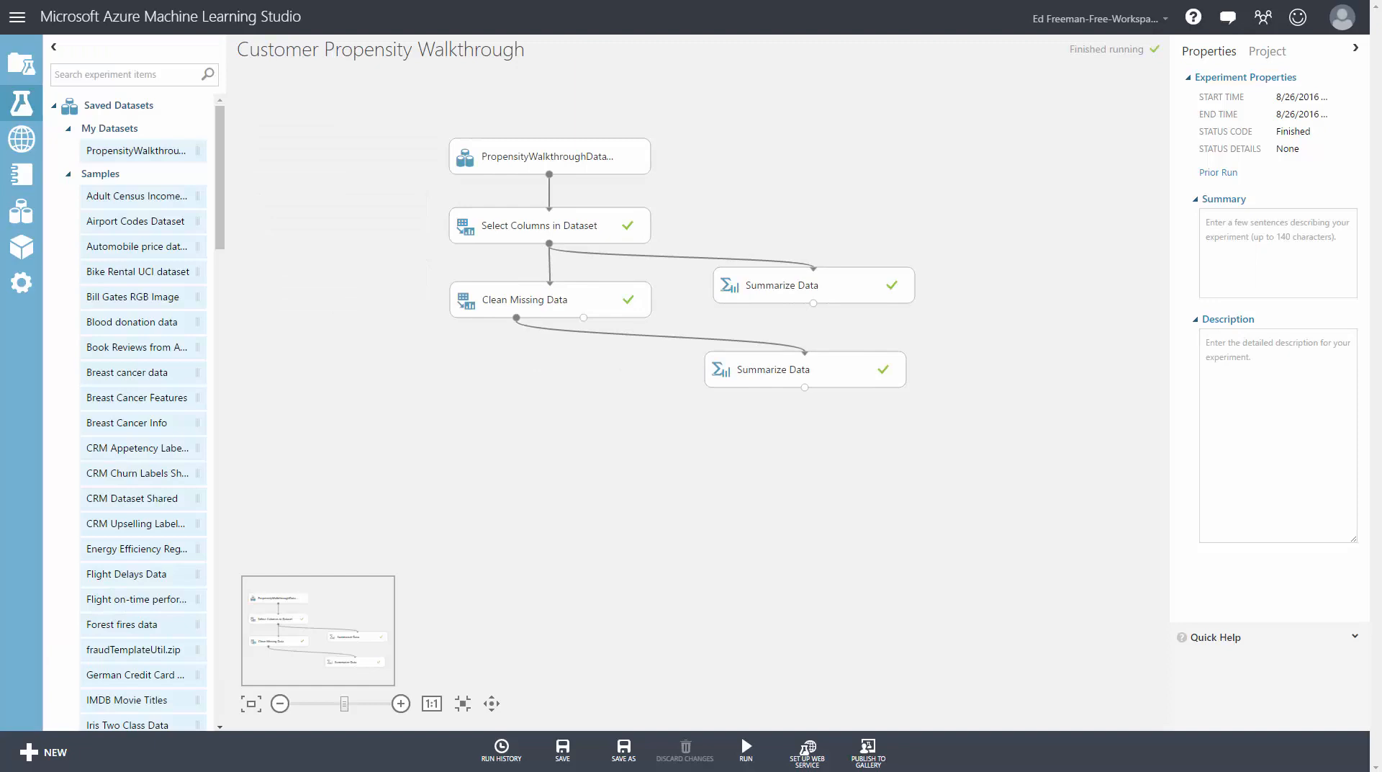
{"action": "mouse_move", "coordinate": [300, 770]}
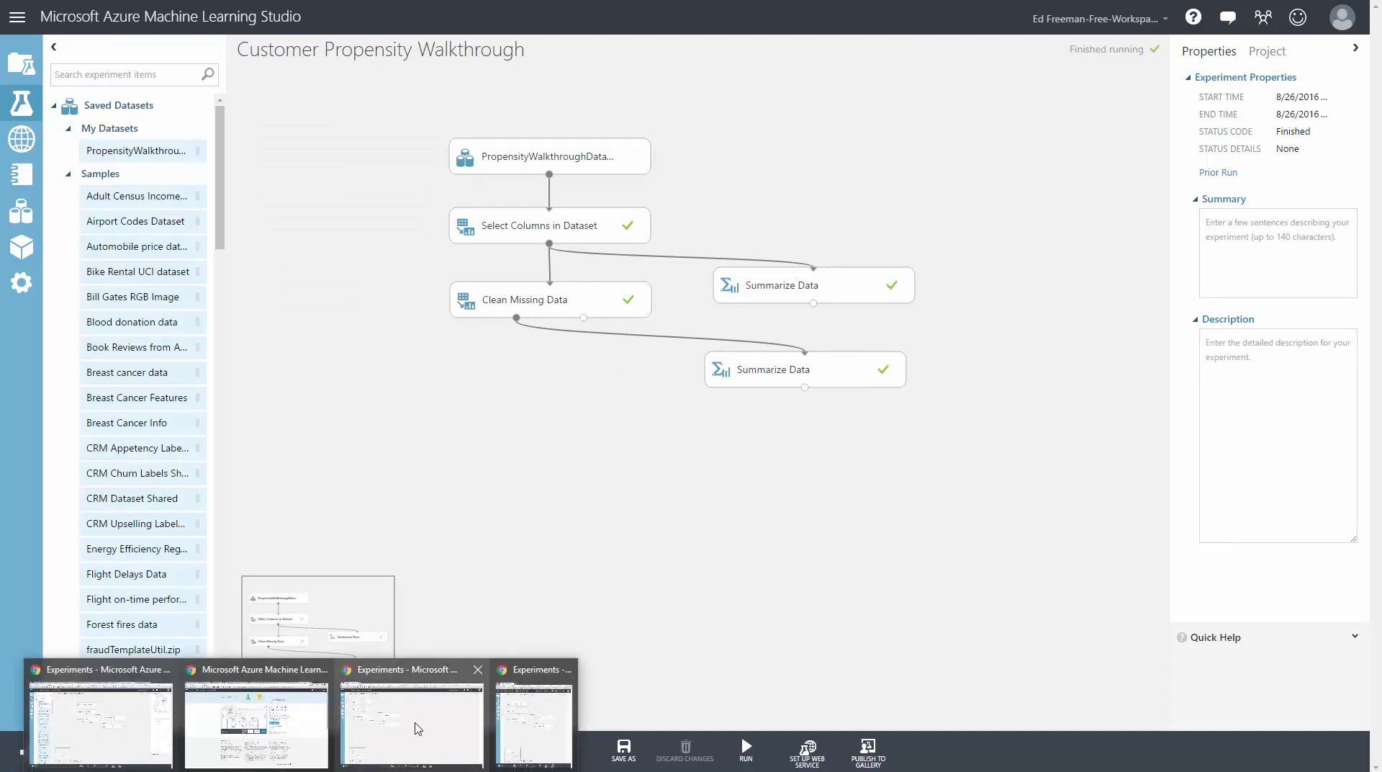
{"action": "left_click", "coordinate": [417, 728]}
{"action": "right_click", "coordinate": [479, 282]}
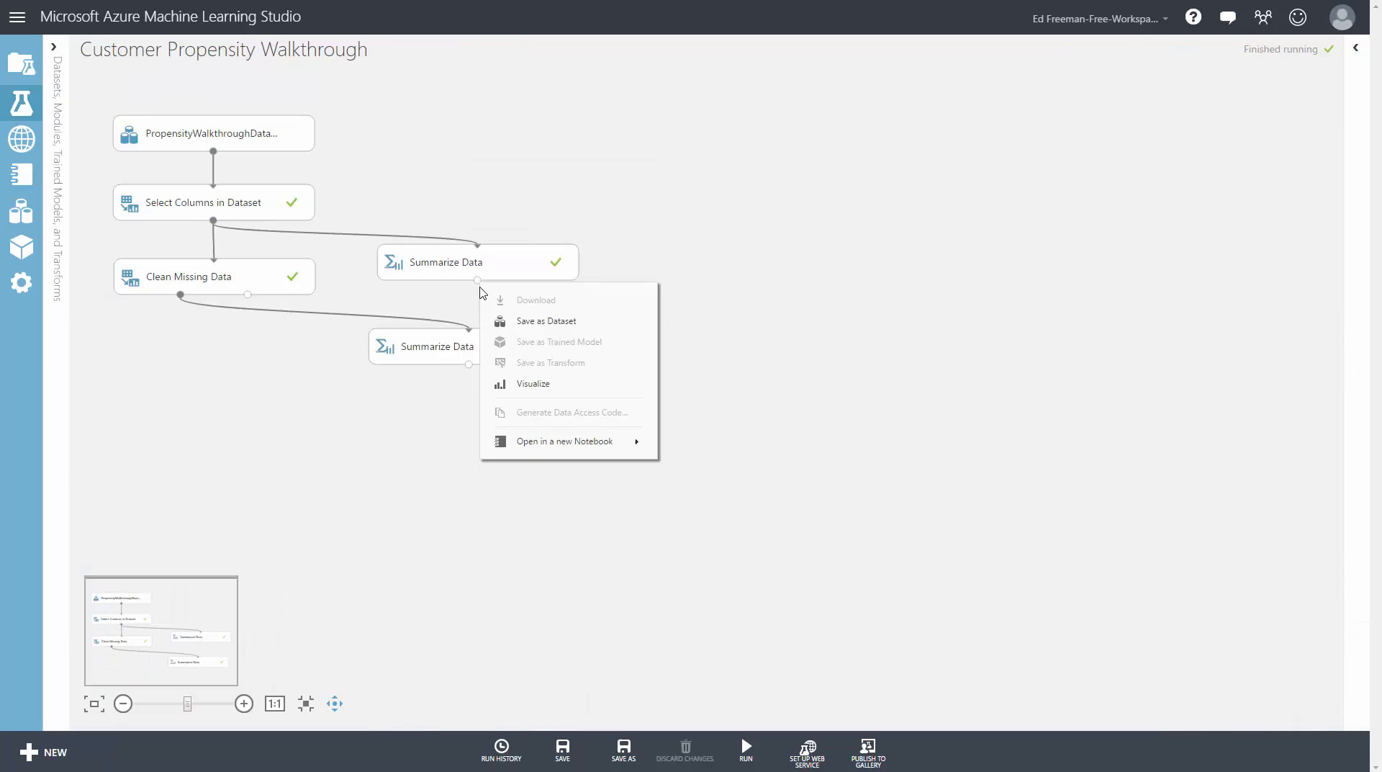
{"action": "left_click", "coordinate": [525, 383]}
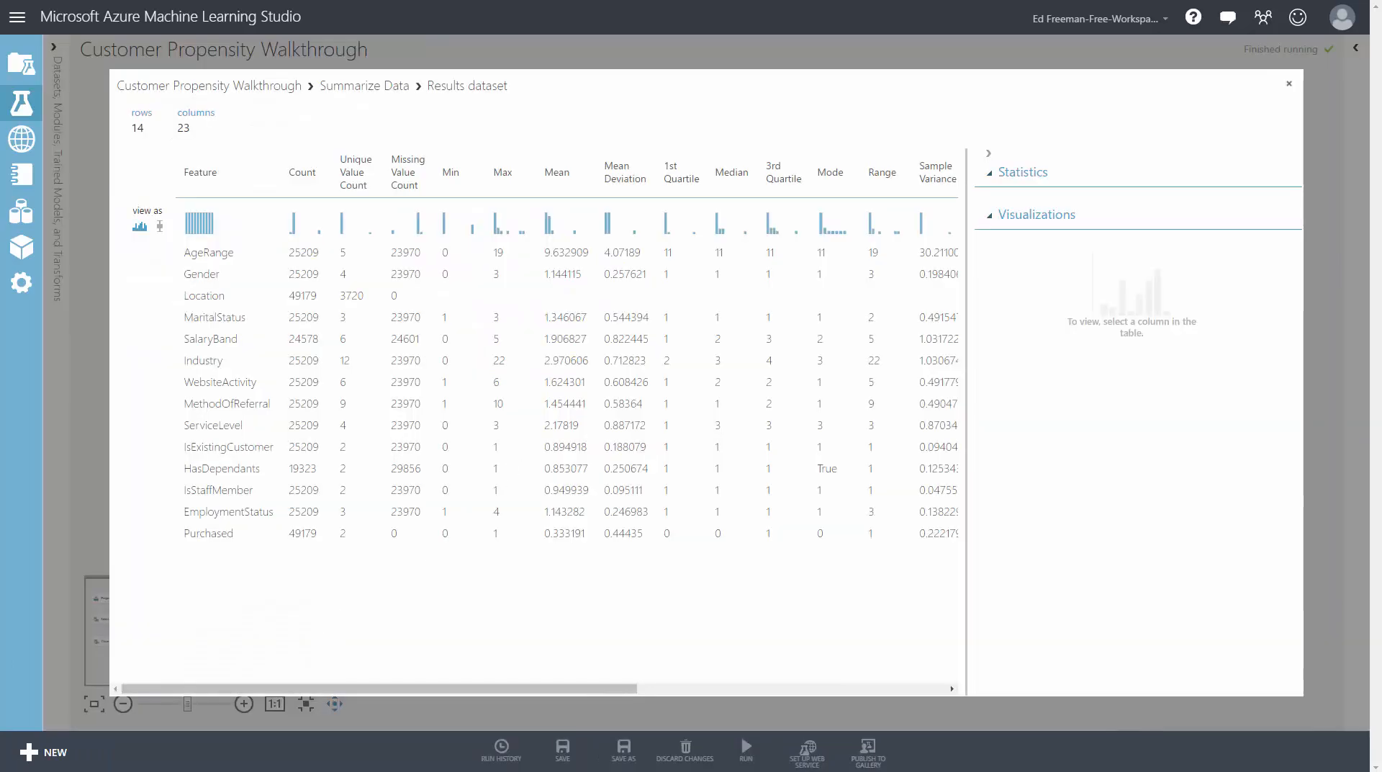
Visualize the cleaned data's Summarize Data results in the second experiment window and compare both summaries side by side
{"action": "mouse_move", "coordinate": [301, 770]}
{"action": "left_click", "coordinate": [567, 736]}
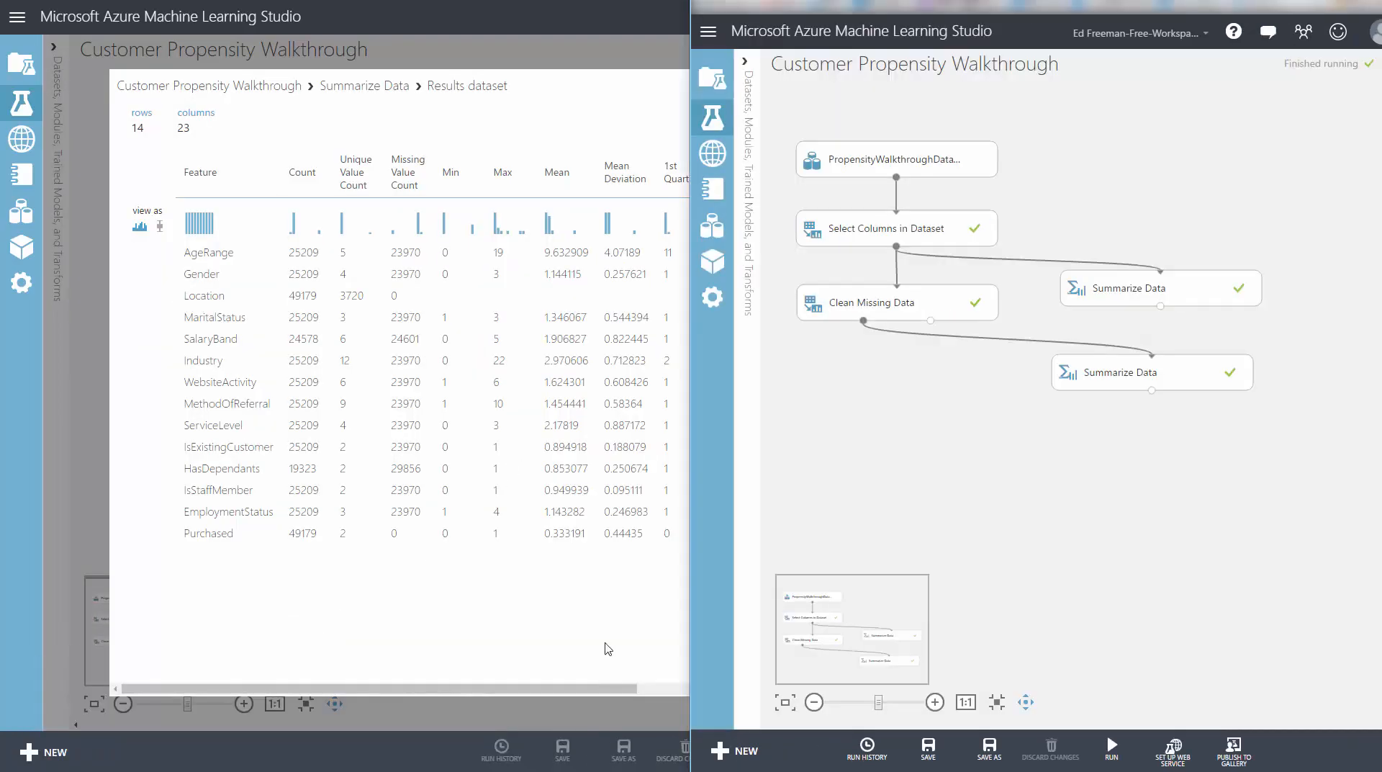
{"action": "right_click", "coordinate": [1152, 392]}
{"action": "left_click", "coordinate": [1175, 495]}
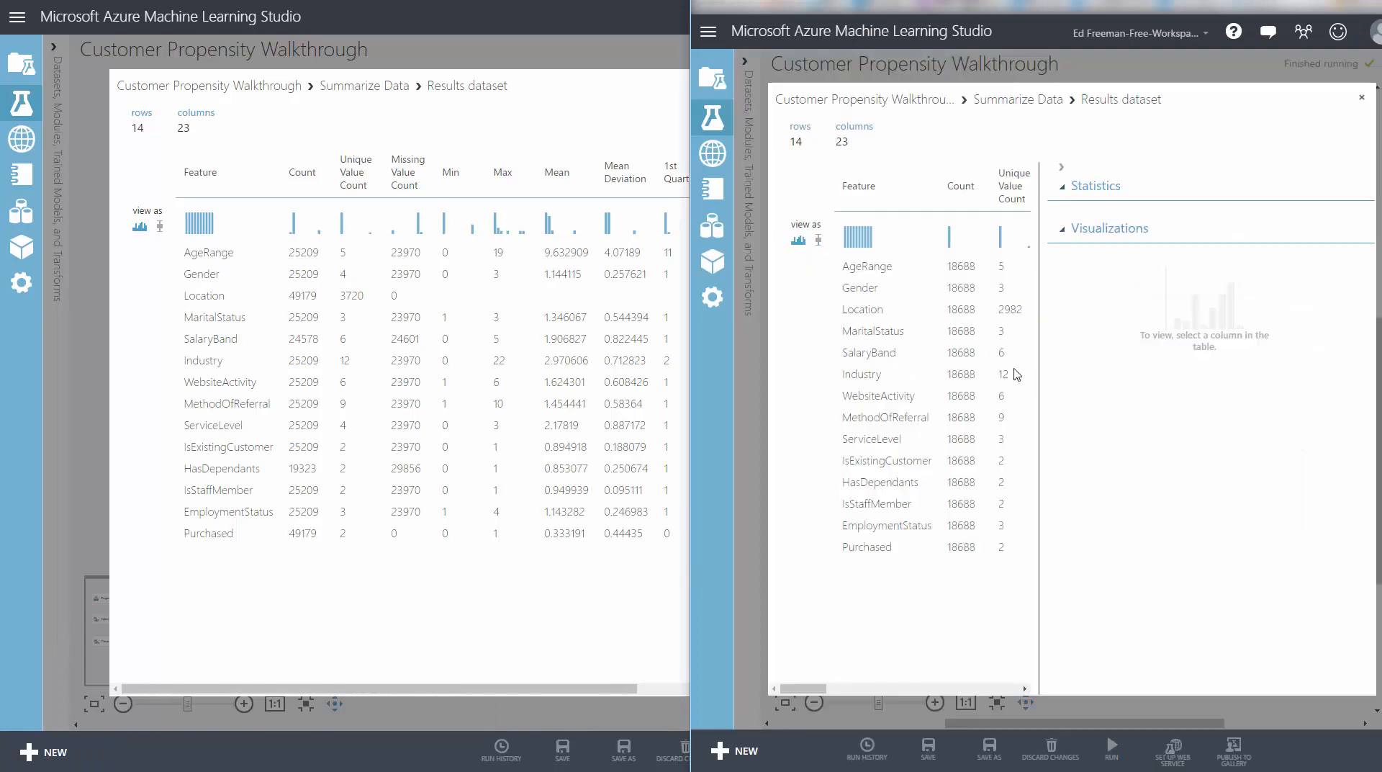
{"action": "left_click", "coordinate": [1062, 167]}
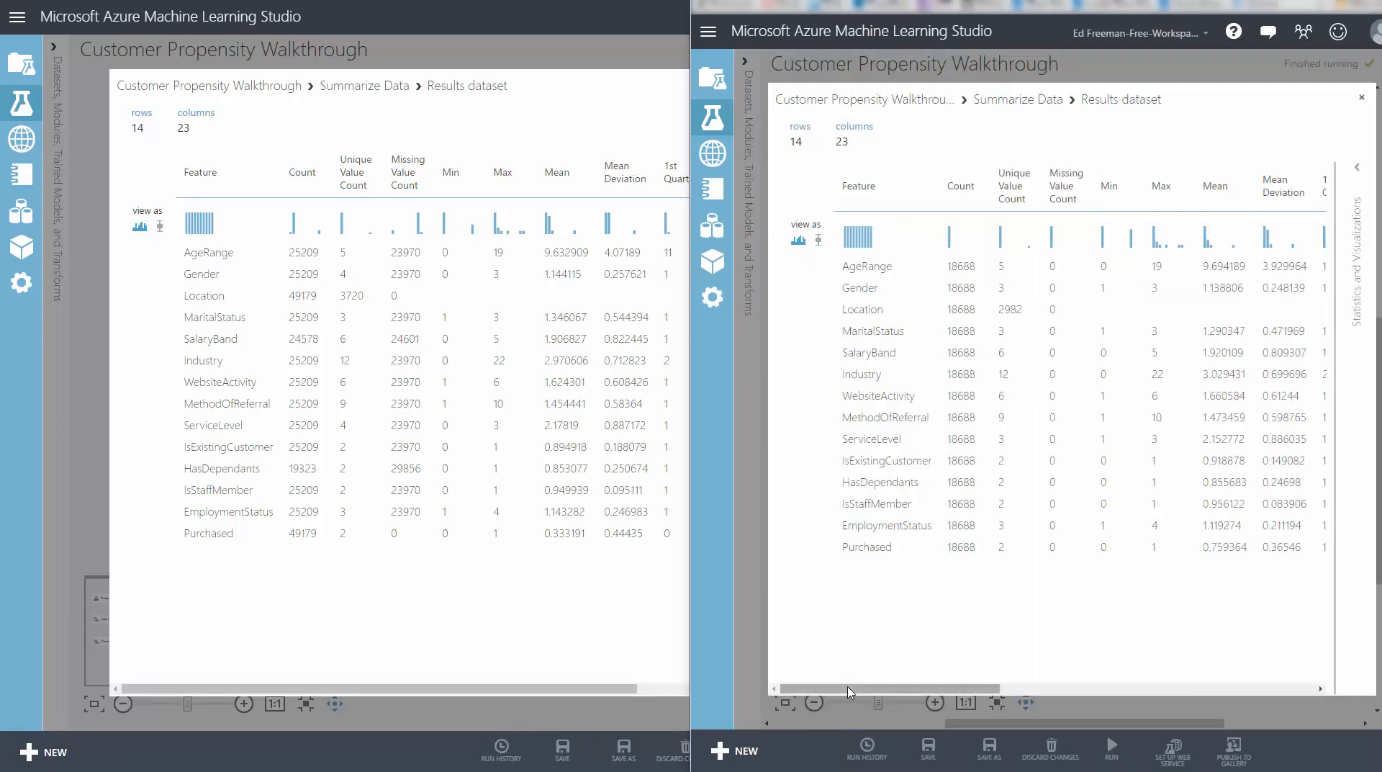
{"action": "left_click_drag", "start_coordinate": [849, 691], "coordinate": [826, 673]}
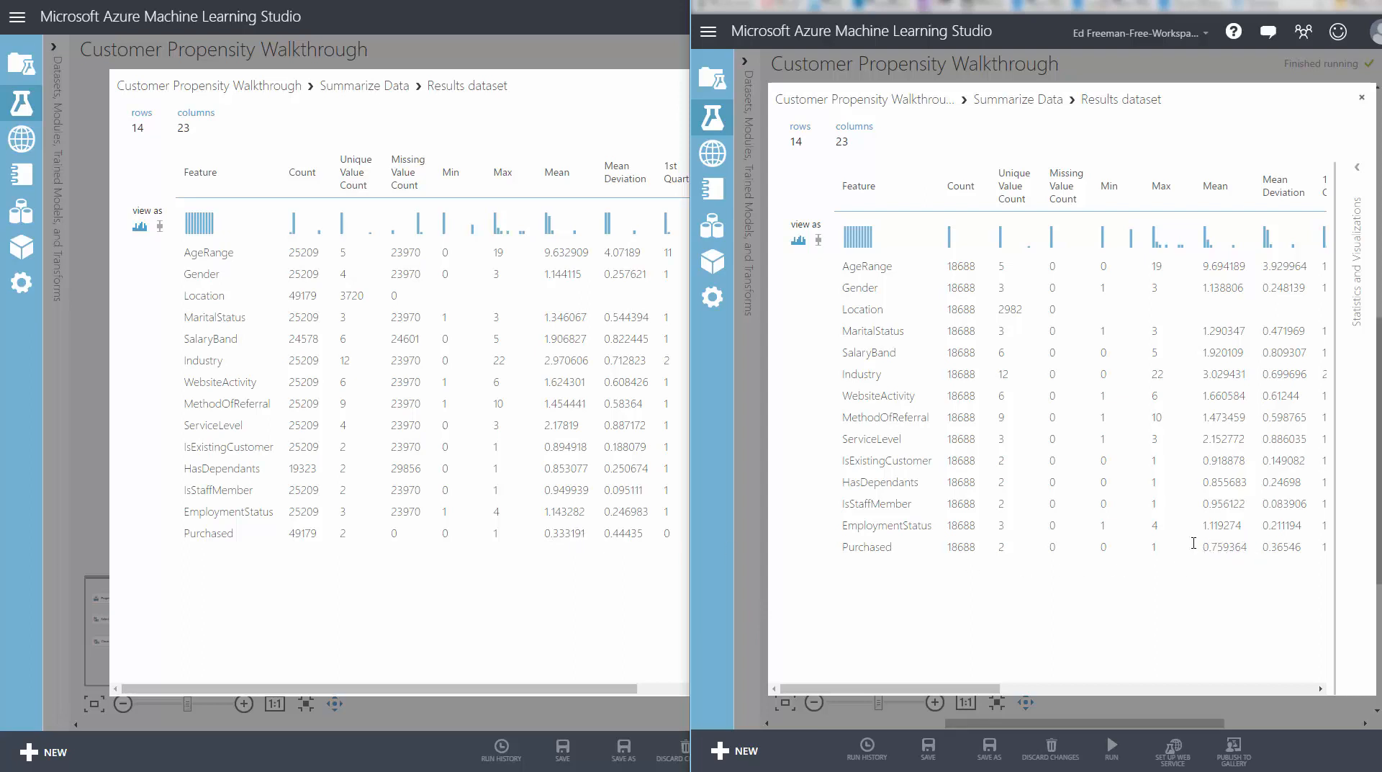
{"action": "left_click_drag", "start_coordinate": [691, 414], "coordinate": [860, 407]}
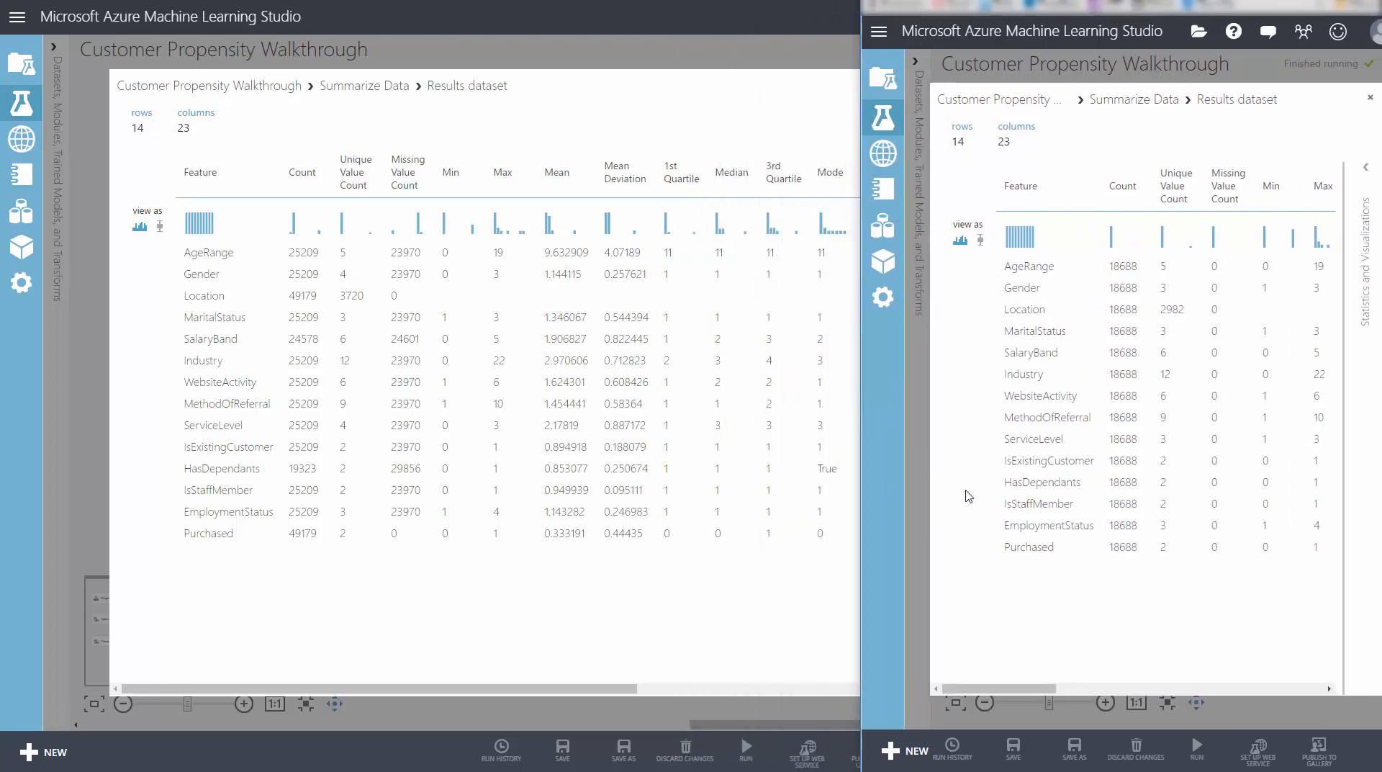
{"action": "left_click_drag", "start_coordinate": [1009, 688], "coordinate": [1125, 684]}
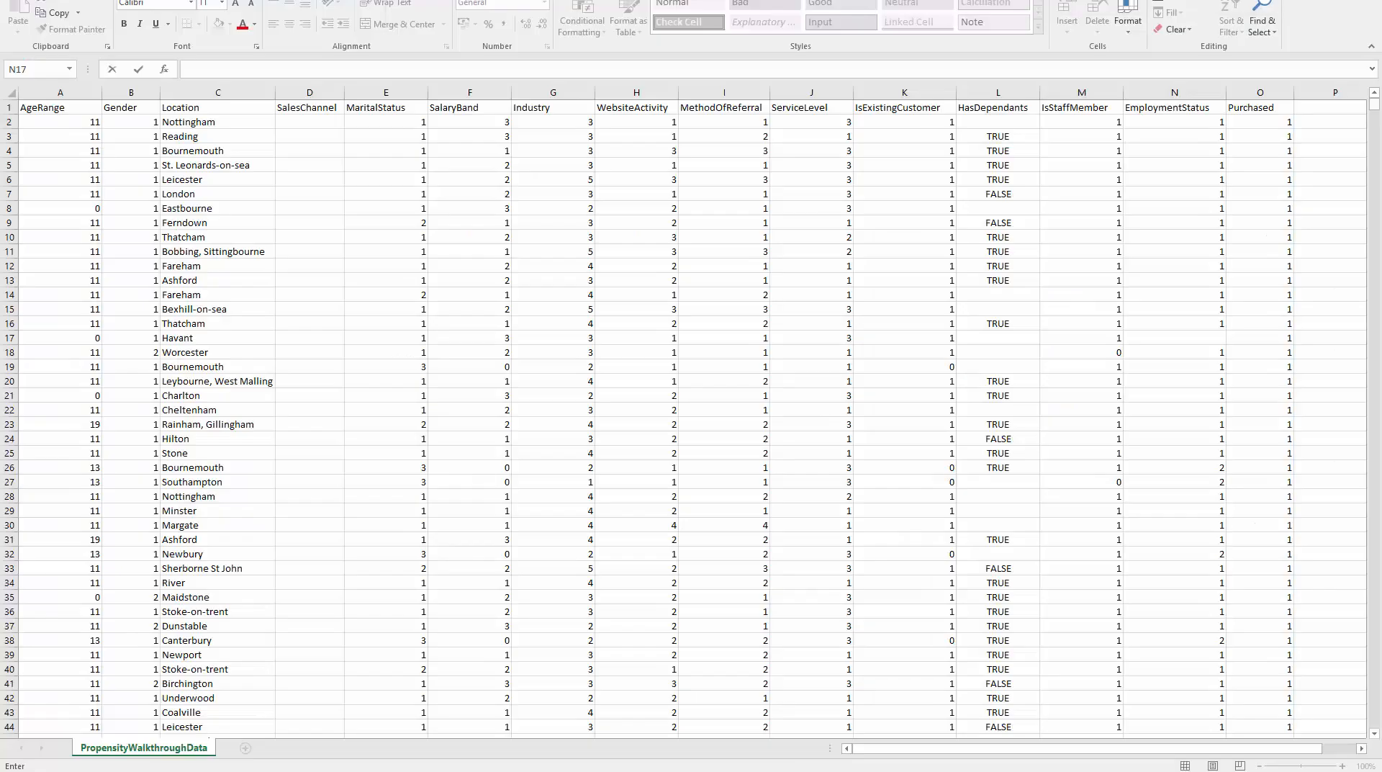
Inspect the PropensityWalkthroughData sheet for missing values, checking cell N17 and highlighting the mostly blank rows 380 to 383 across columns A to O
{"action": "left_click", "coordinate": [1174, 337]}
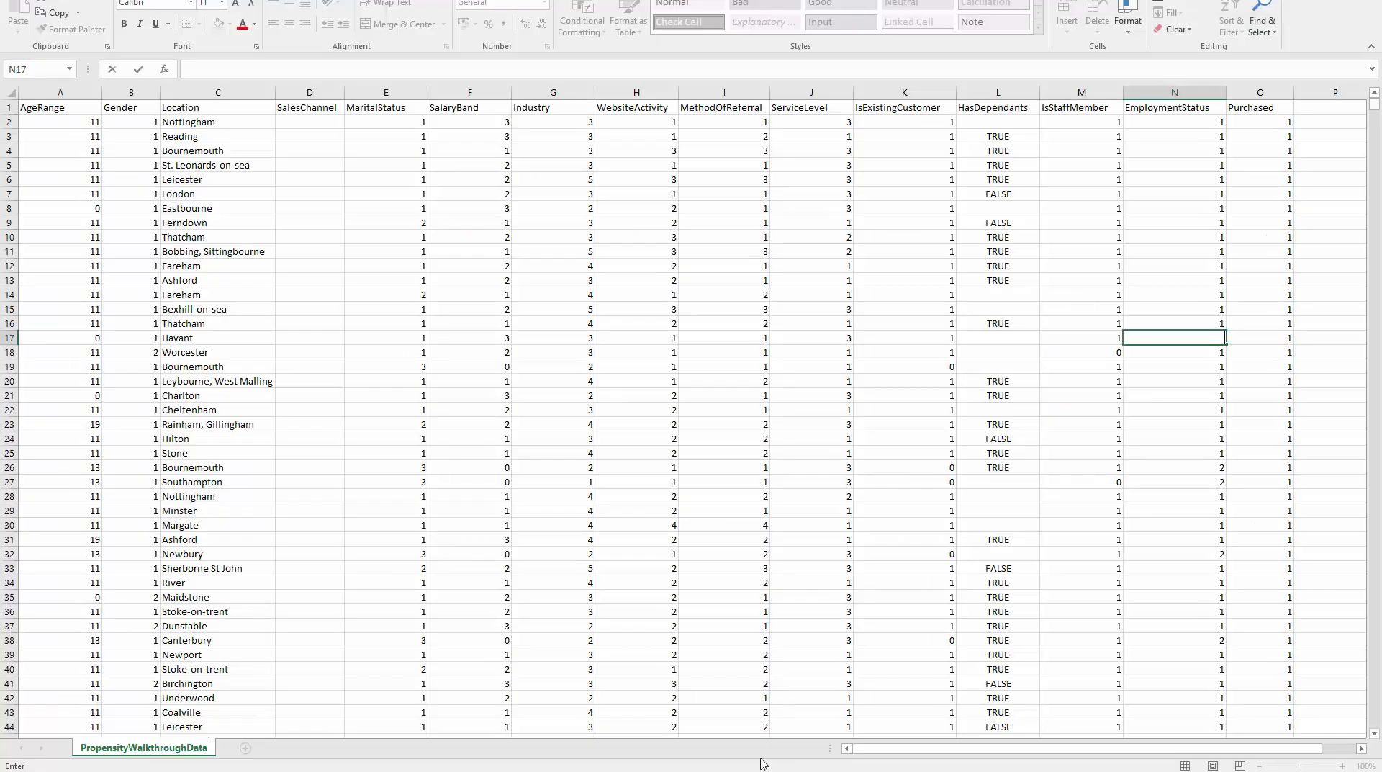
{"action": "scroll", "coordinate": [641, 478], "scroll_direction": "down", "scroll_amount": 18}
{"action": "scroll", "coordinate": [641, 481], "scroll_direction": "down", "scroll_amount": 20}
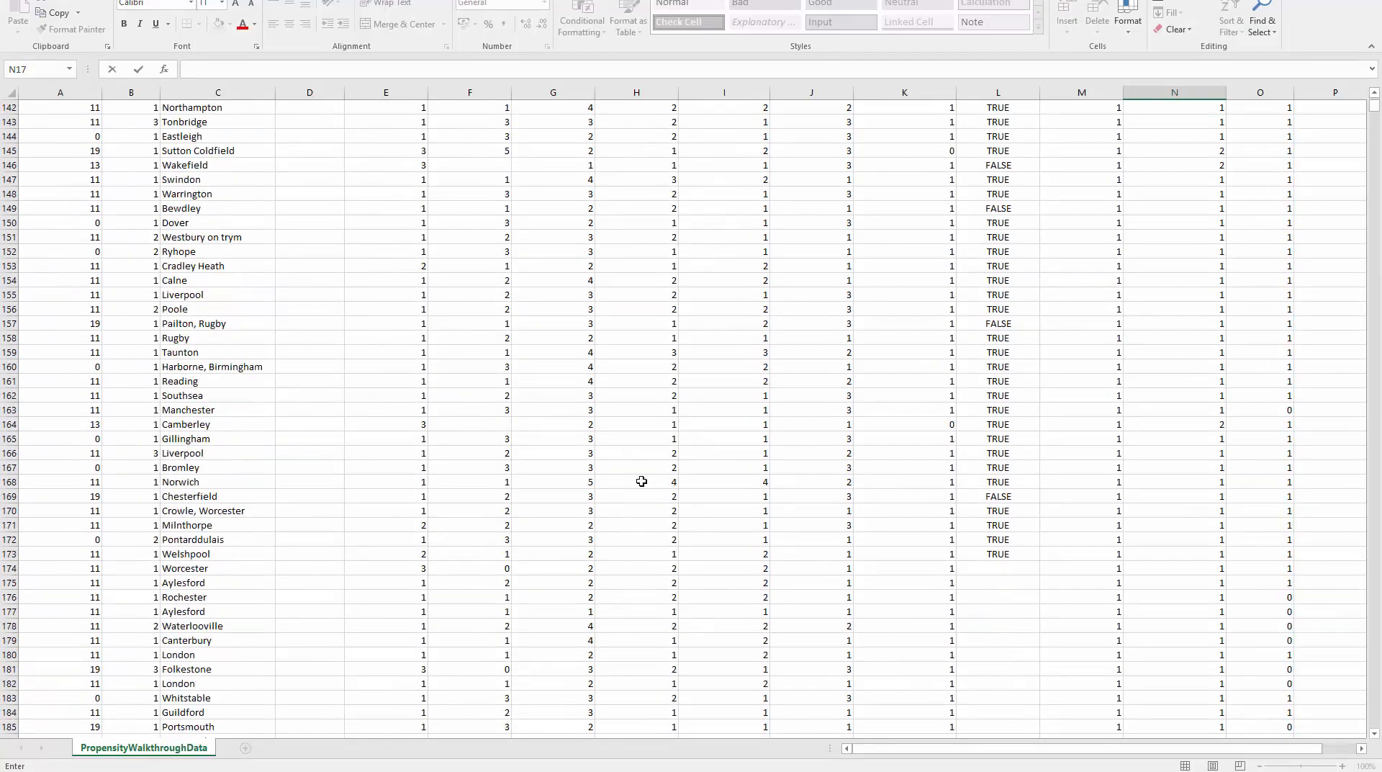
{"action": "scroll", "coordinate": [641, 481], "scroll_direction": "down", "scroll_amount": 20}
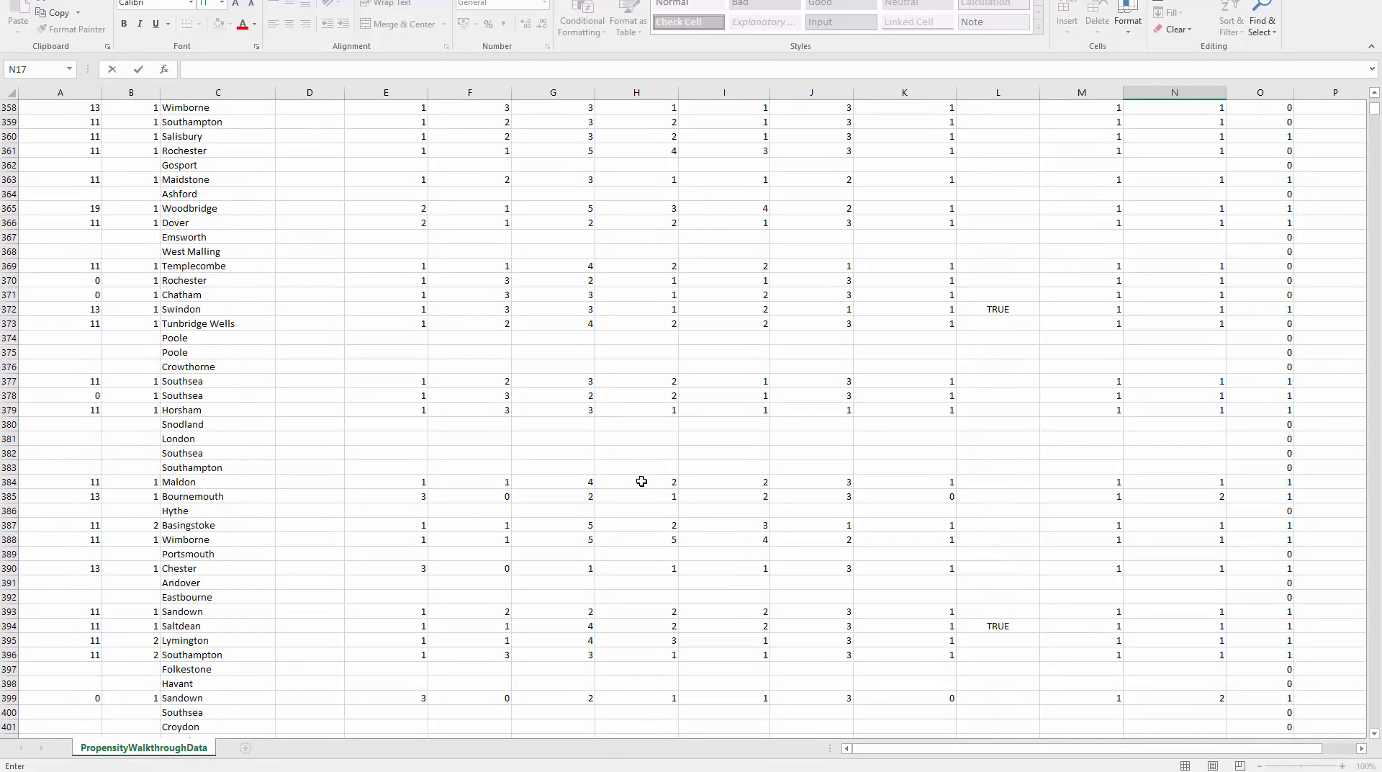
{"action": "left_click", "coordinate": [257, 424]}
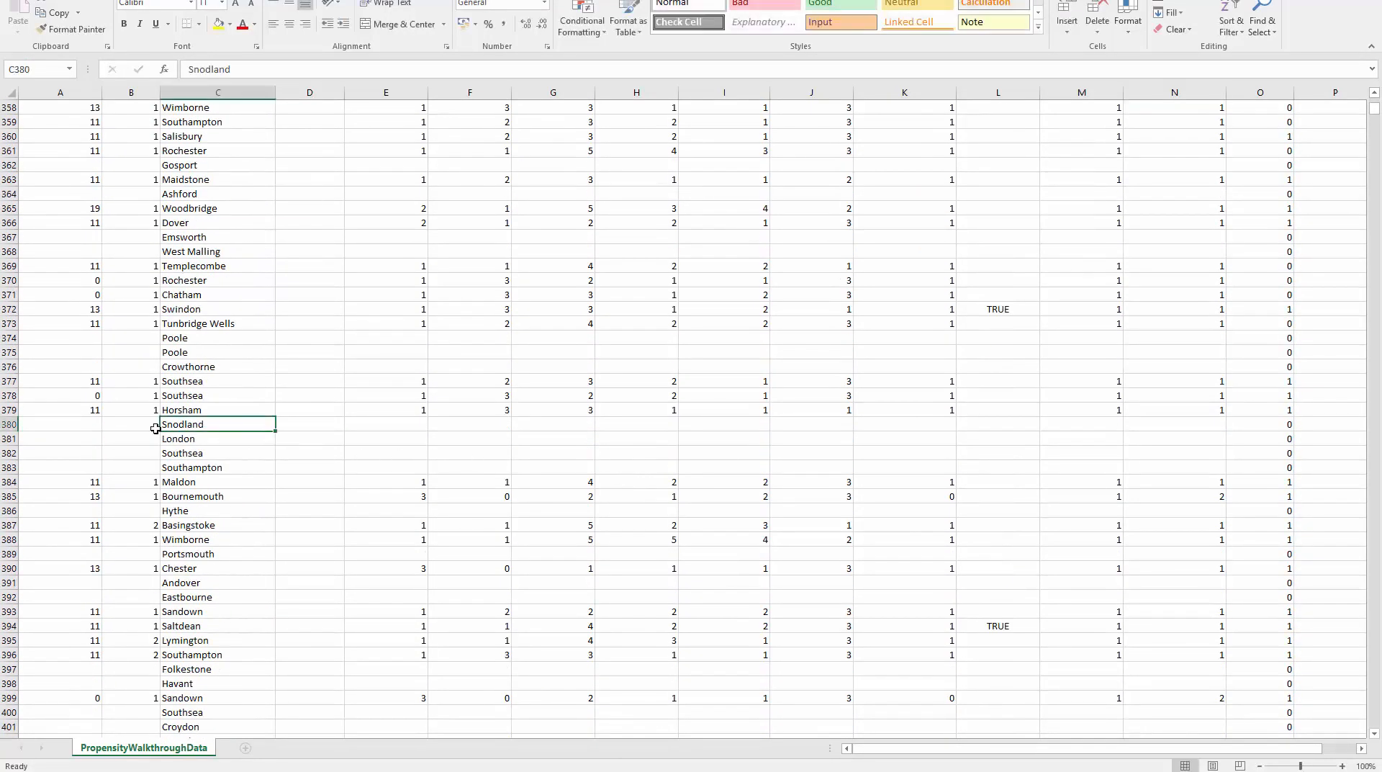
{"action": "left_click_drag", "start_coordinate": [97, 426], "coordinate": [1274, 471]}
{"action": "scroll", "coordinate": [624, 475], "scroll_direction": "down", "scroll_amount": 6}
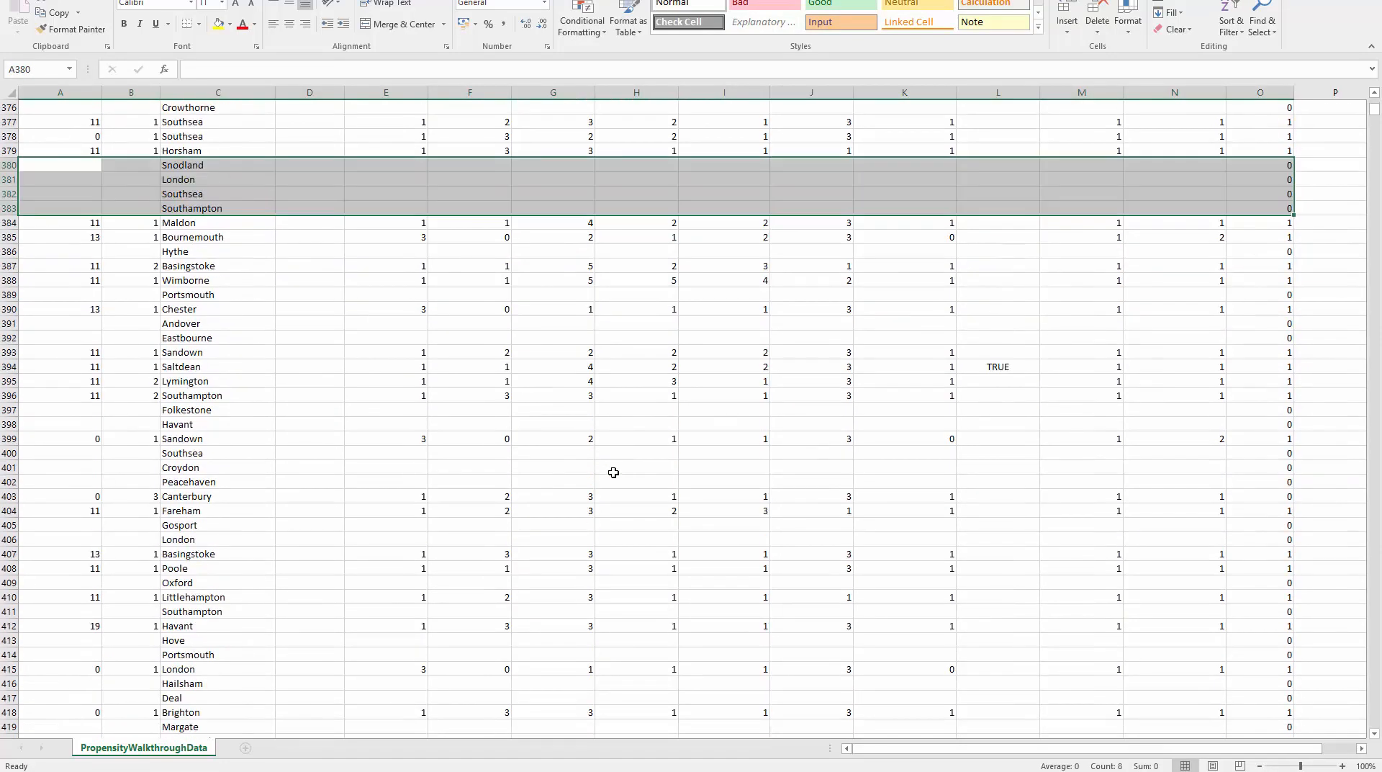
Check the Purchased values of the mostly blank rows between rows 400 and 414
{"action": "left_click", "coordinate": [1286, 455]}
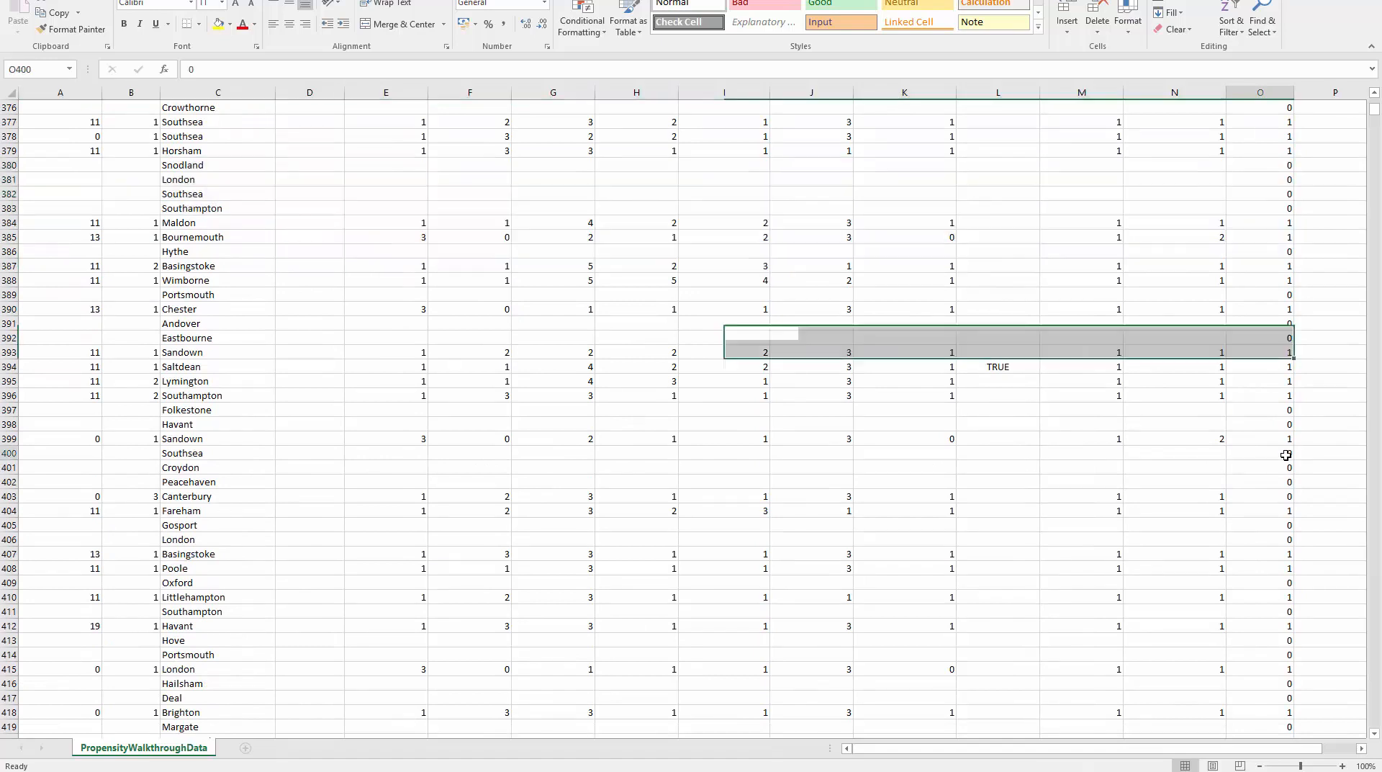
{"action": "left_click", "coordinate": [1286, 468]}
{"action": "left_click", "coordinate": [1286, 479]}
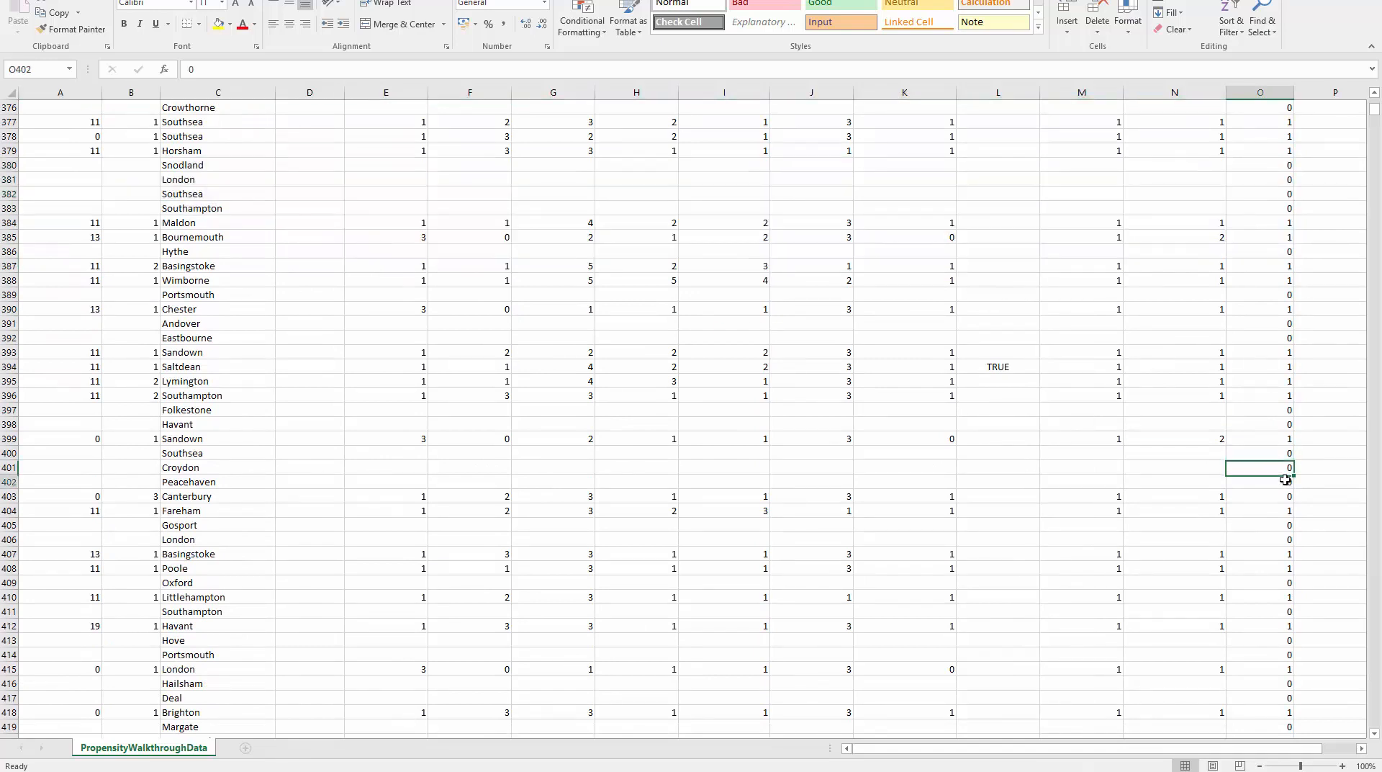
{"action": "left_click", "coordinate": [1286, 526]}
{"action": "left_click", "coordinate": [1285, 538]}
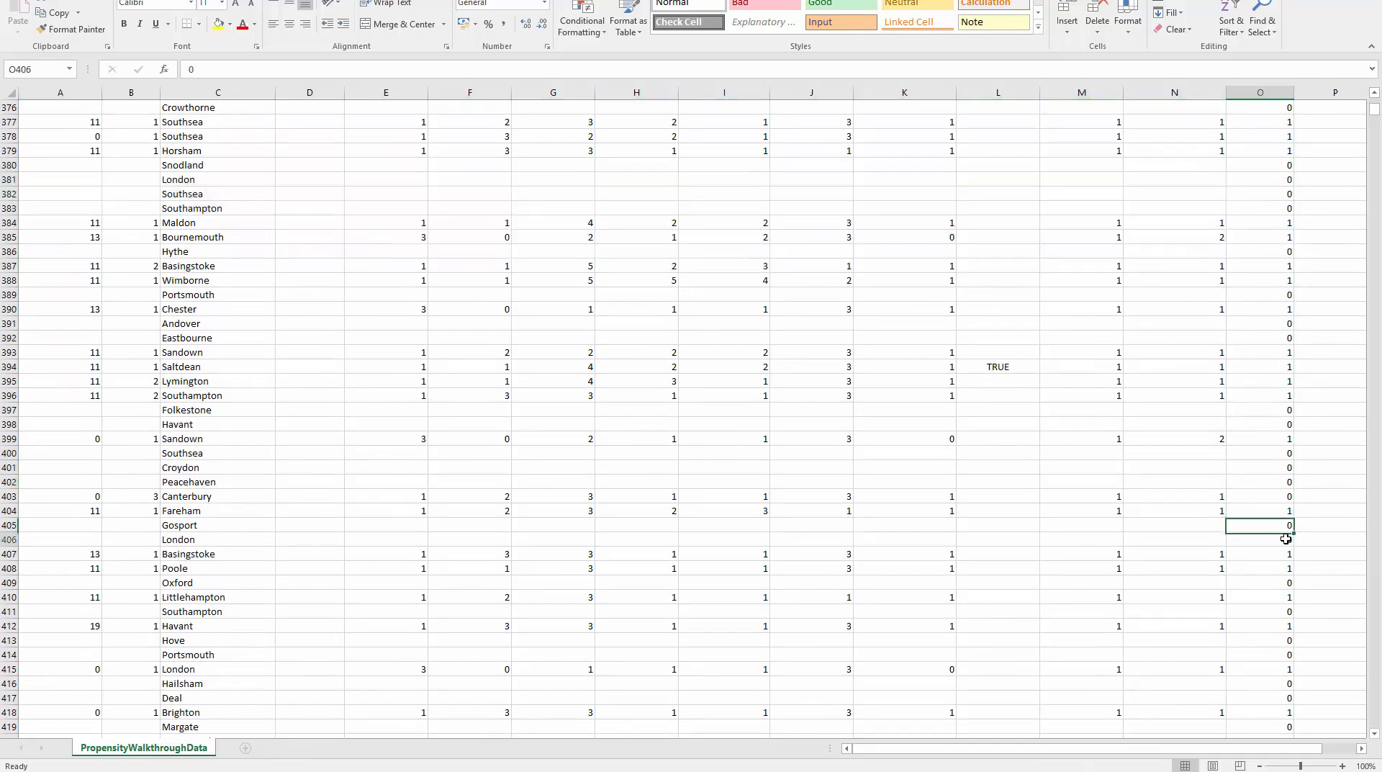
{"action": "left_click", "coordinate": [1285, 583]}
{"action": "left_click", "coordinate": [1285, 612]}
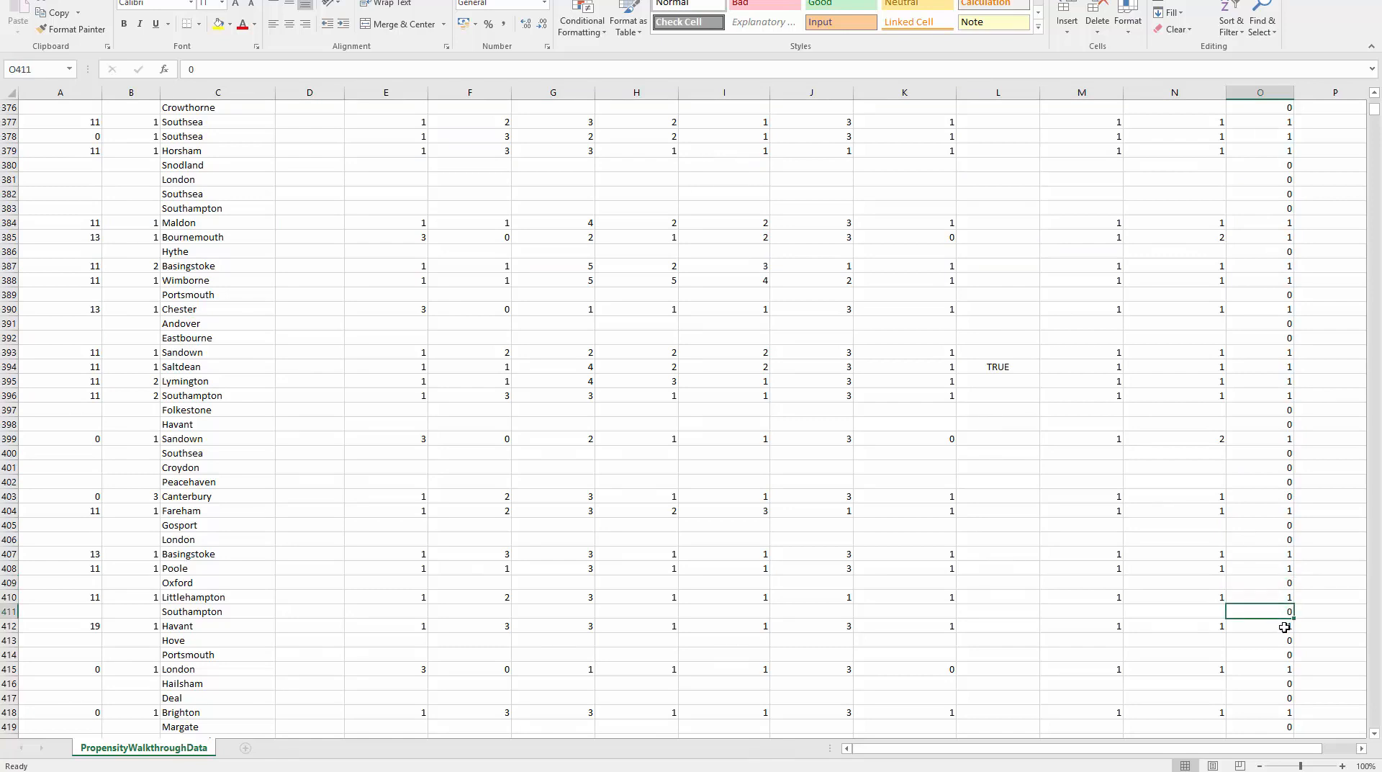
{"action": "left_click", "coordinate": [1285, 654]}
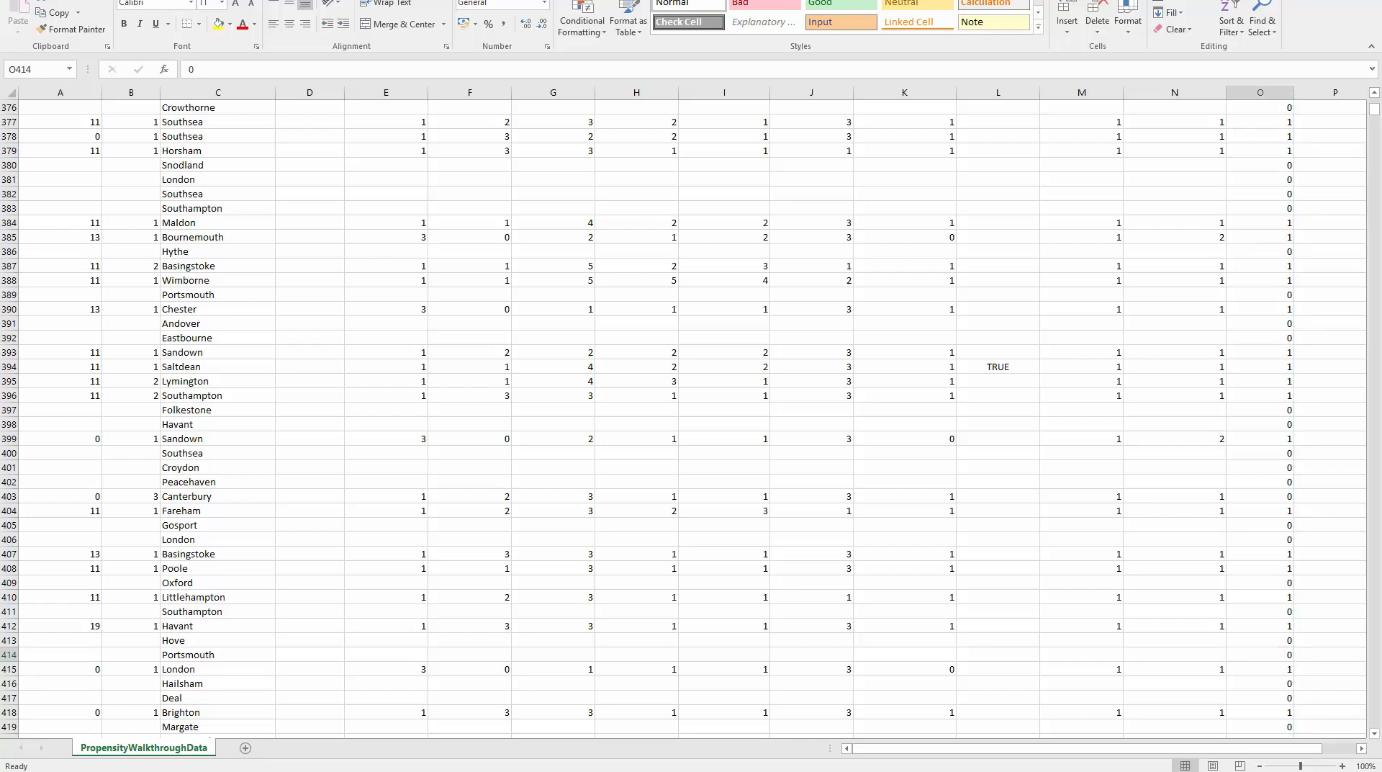
Review row 399, return to the header row and select the whole Industry column to examine its values
{"action": "left_click", "coordinate": [710, 439]}
{"action": "key", "text": "Home"}
{"action": "left_click", "coordinate": [711, 437]}
{"action": "key", "text": "Home"}
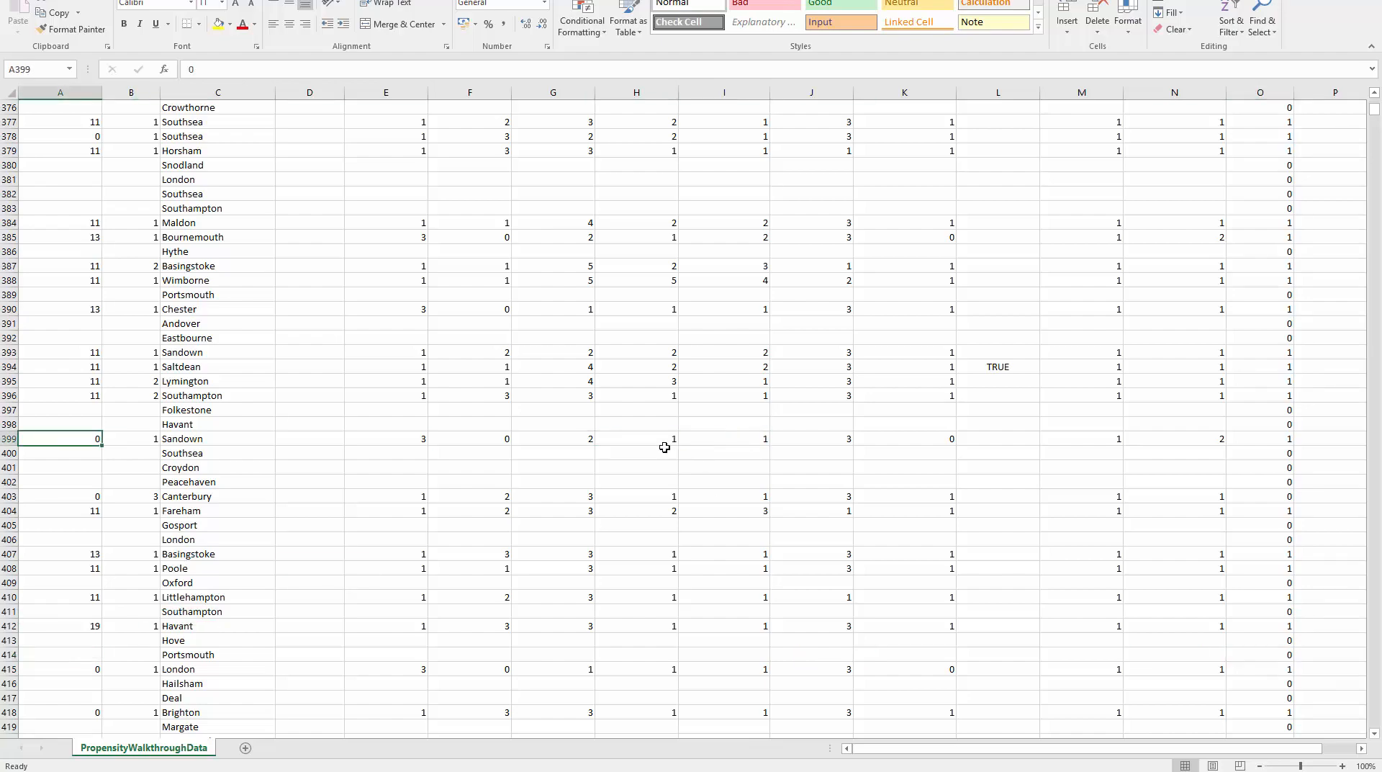
{"action": "scroll", "coordinate": [600, 503], "scroll_direction": "up", "scroll_amount": 1}
{"action": "scroll", "coordinate": [600, 503], "scroll_direction": "up", "scroll_amount": 20}
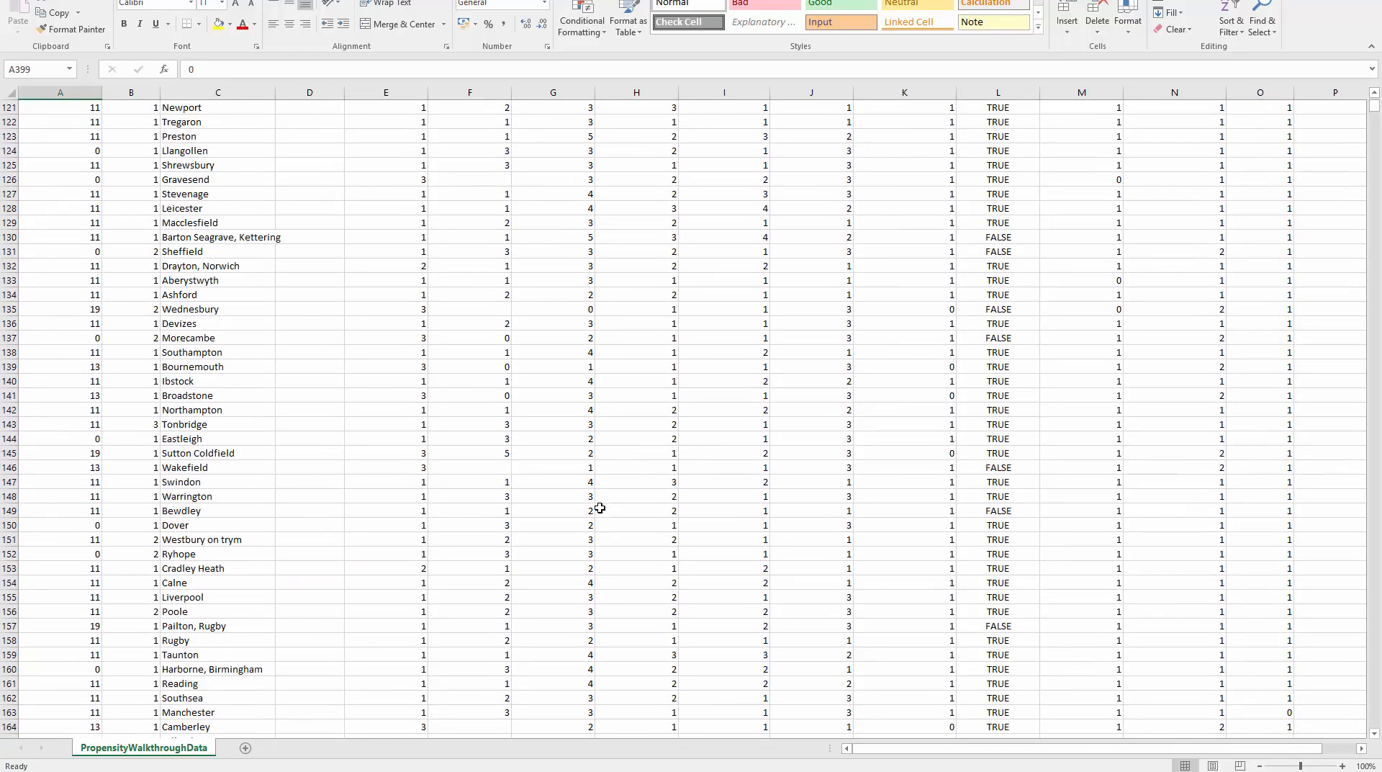
{"action": "scroll", "coordinate": [600, 508], "scroll_direction": "up", "scroll_amount": 10}
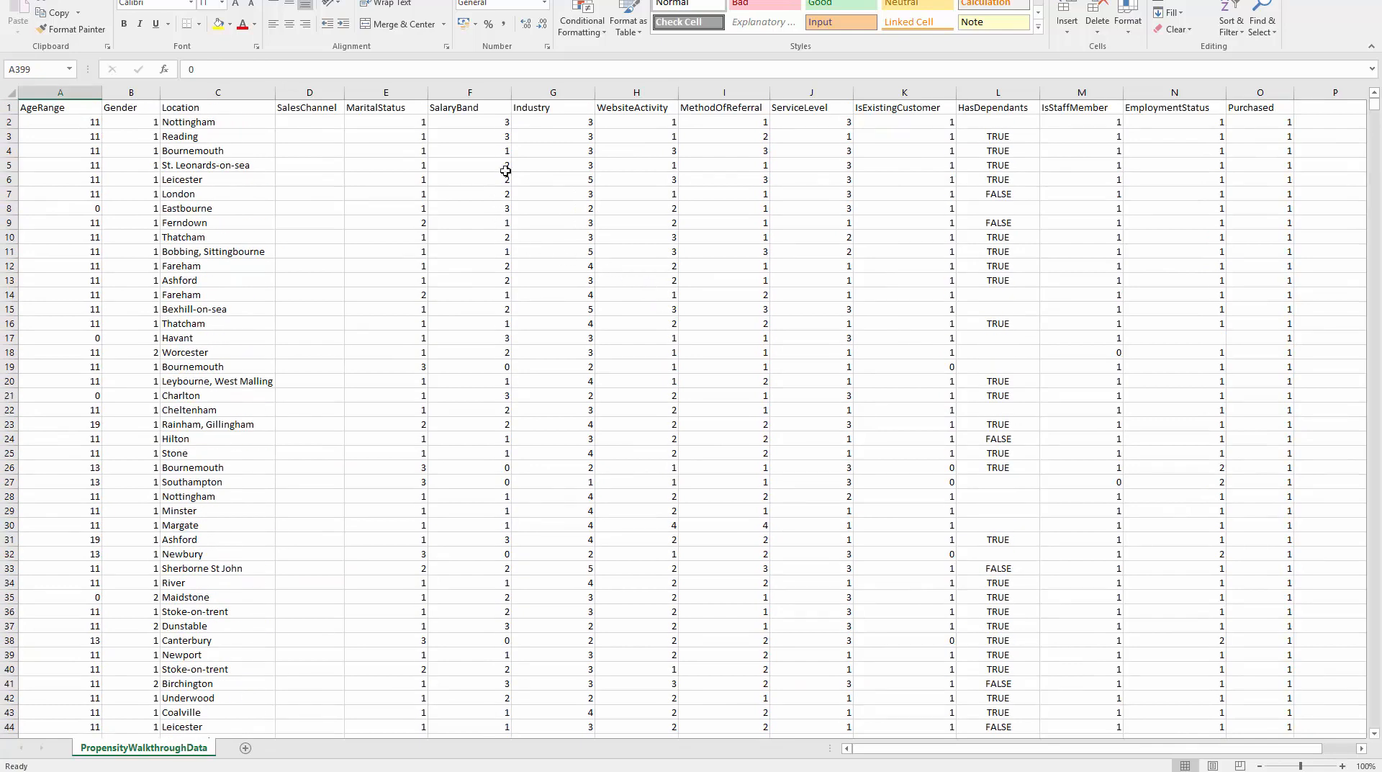
{"action": "left_click", "coordinate": [550, 93]}
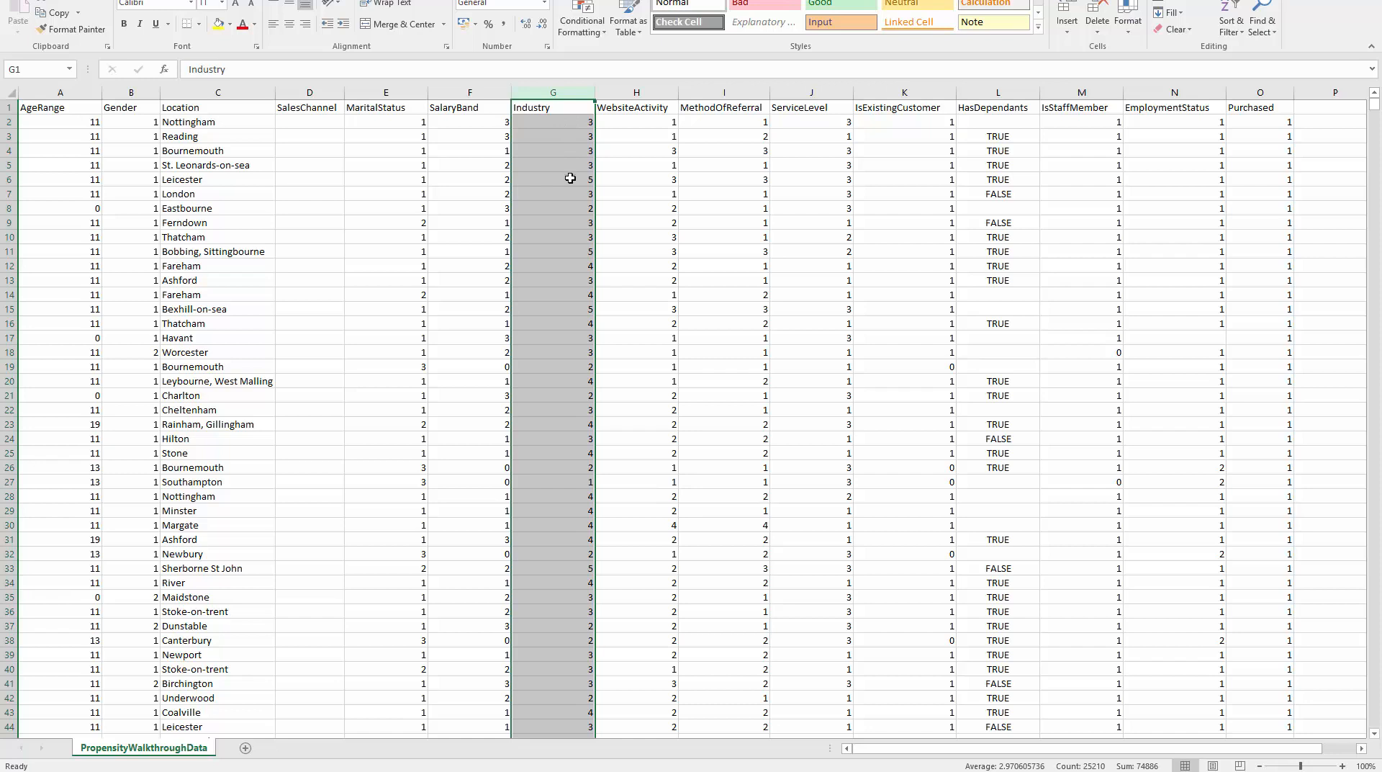
Switch to the experiment in Azure Machine Learning Studio and add an Edit Metadata module fed by the cleaned dataset output of Clean Missing Data
{"action": "left_click", "coordinate": [301, 770]}
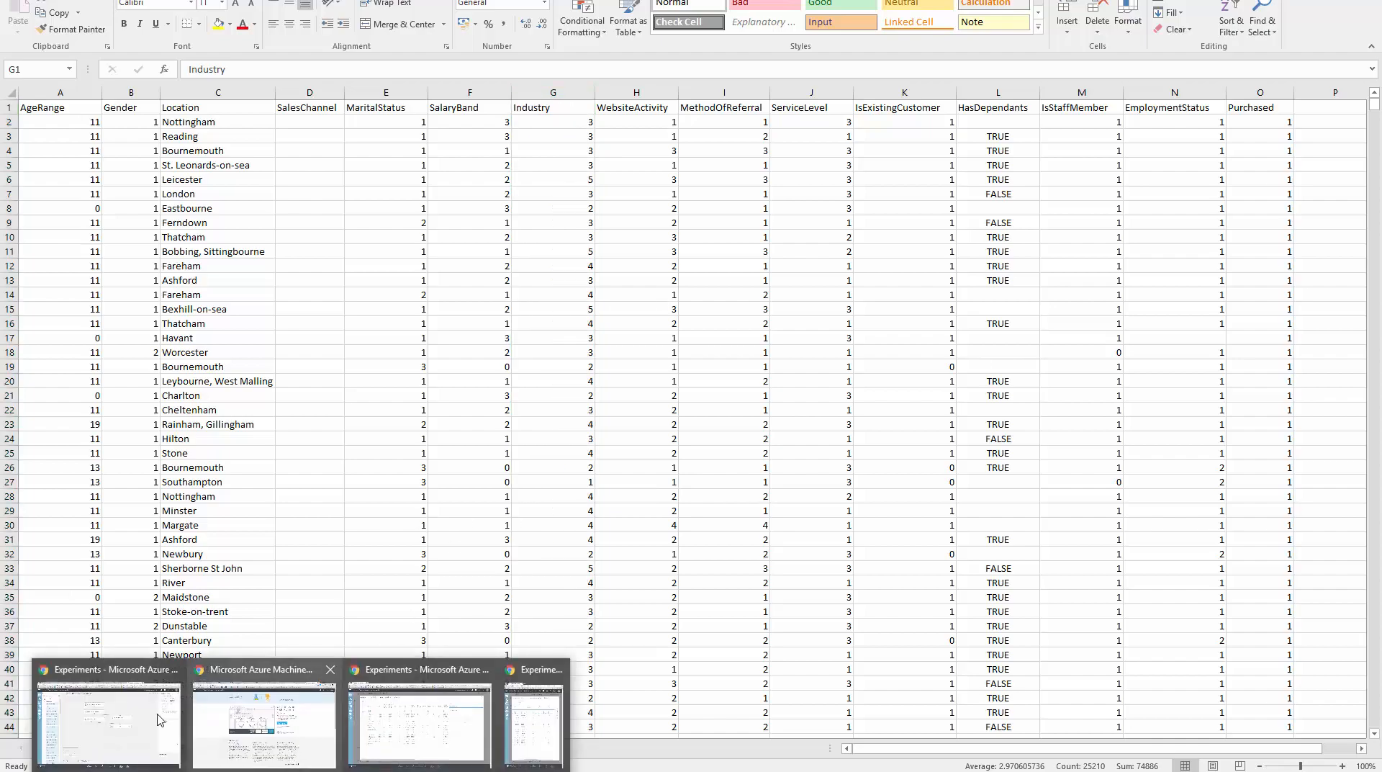
{"action": "left_click", "coordinate": [159, 720]}
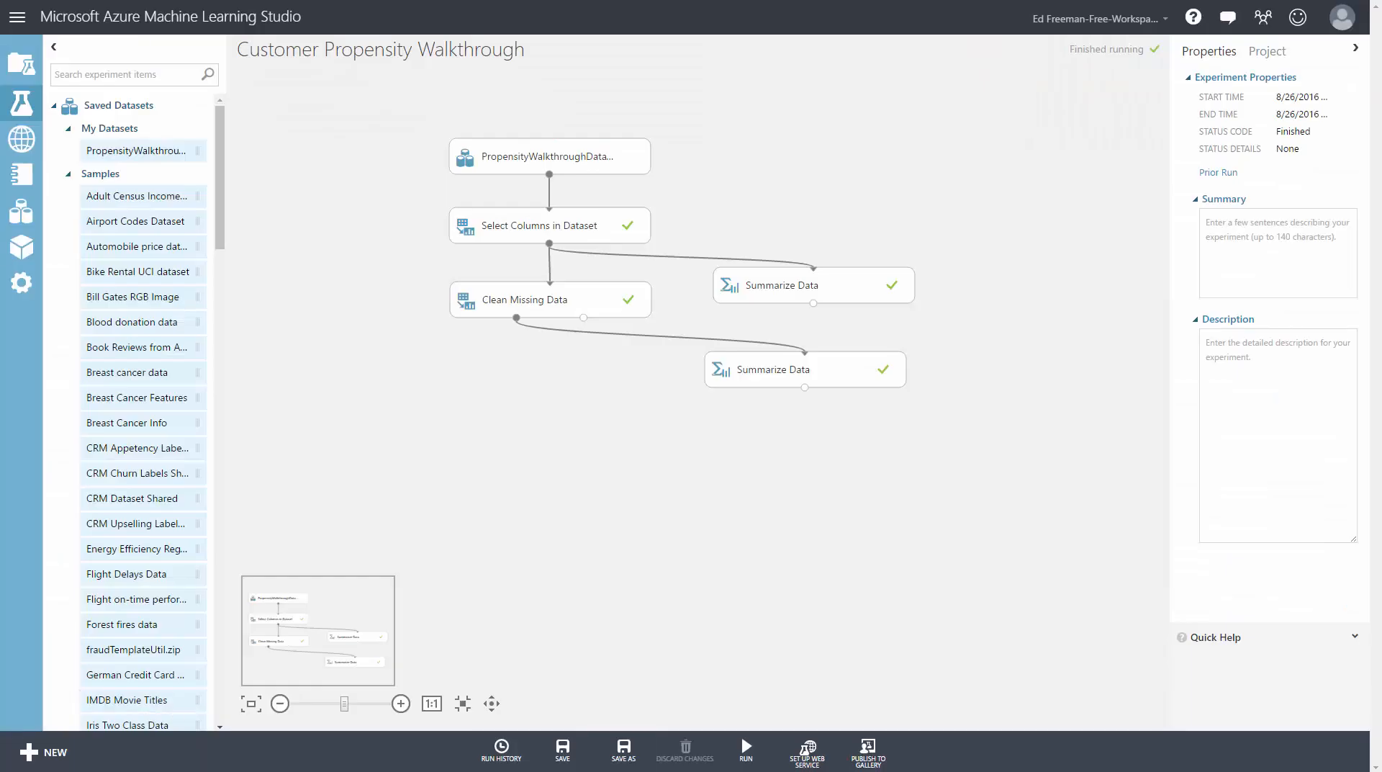
{"action": "left_click", "coordinate": [157, 69]}
{"action": "type", "text": "edit me"}
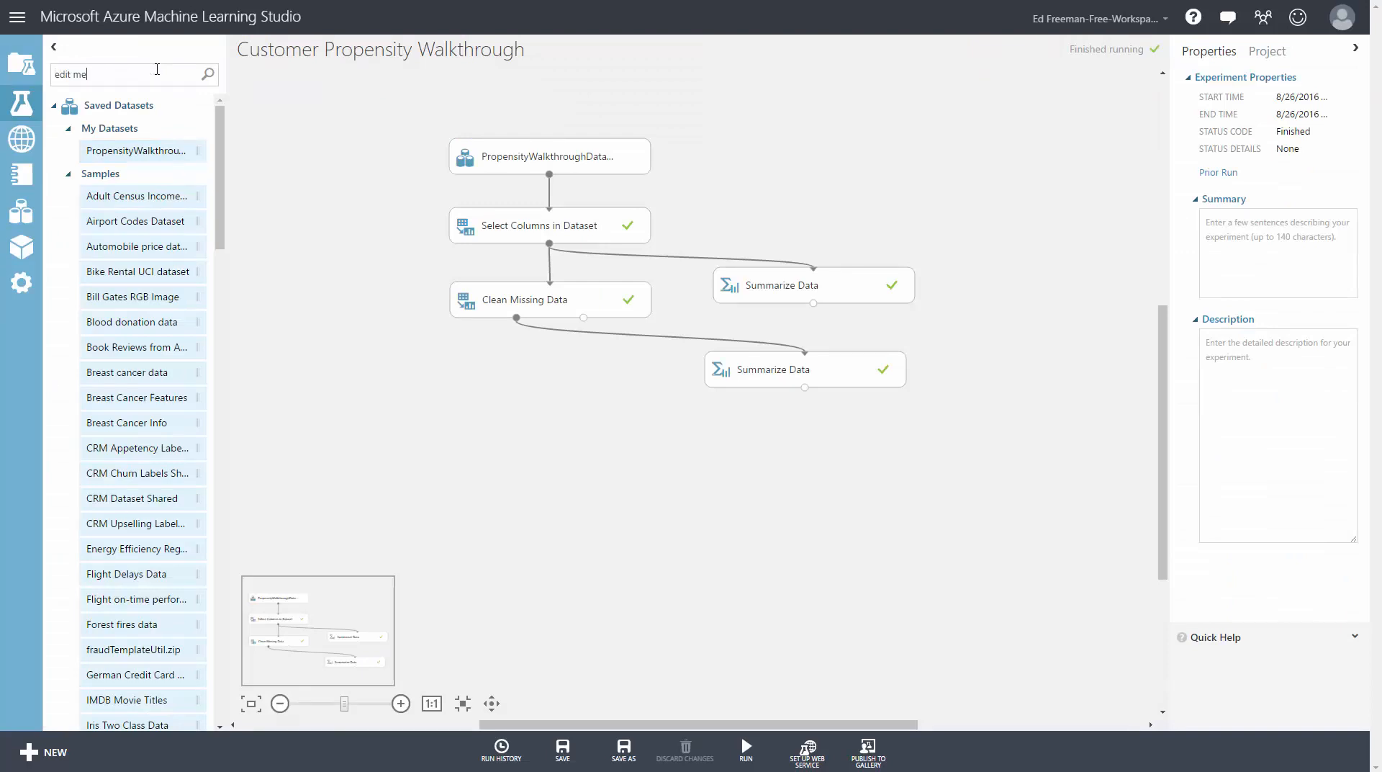
{"action": "mouse_move", "coordinate": [158, 158]}
{"action": "left_mouse_down"}
{"action": "mouse_move", "coordinate": [411, 321]}
{"action": "mouse_move", "coordinate": [541, 435]}
{"action": "mouse_move", "coordinate": [563, 385]}
{"action": "mouse_move", "coordinate": [516, 318]}
{"action": "left_mouse_up"}
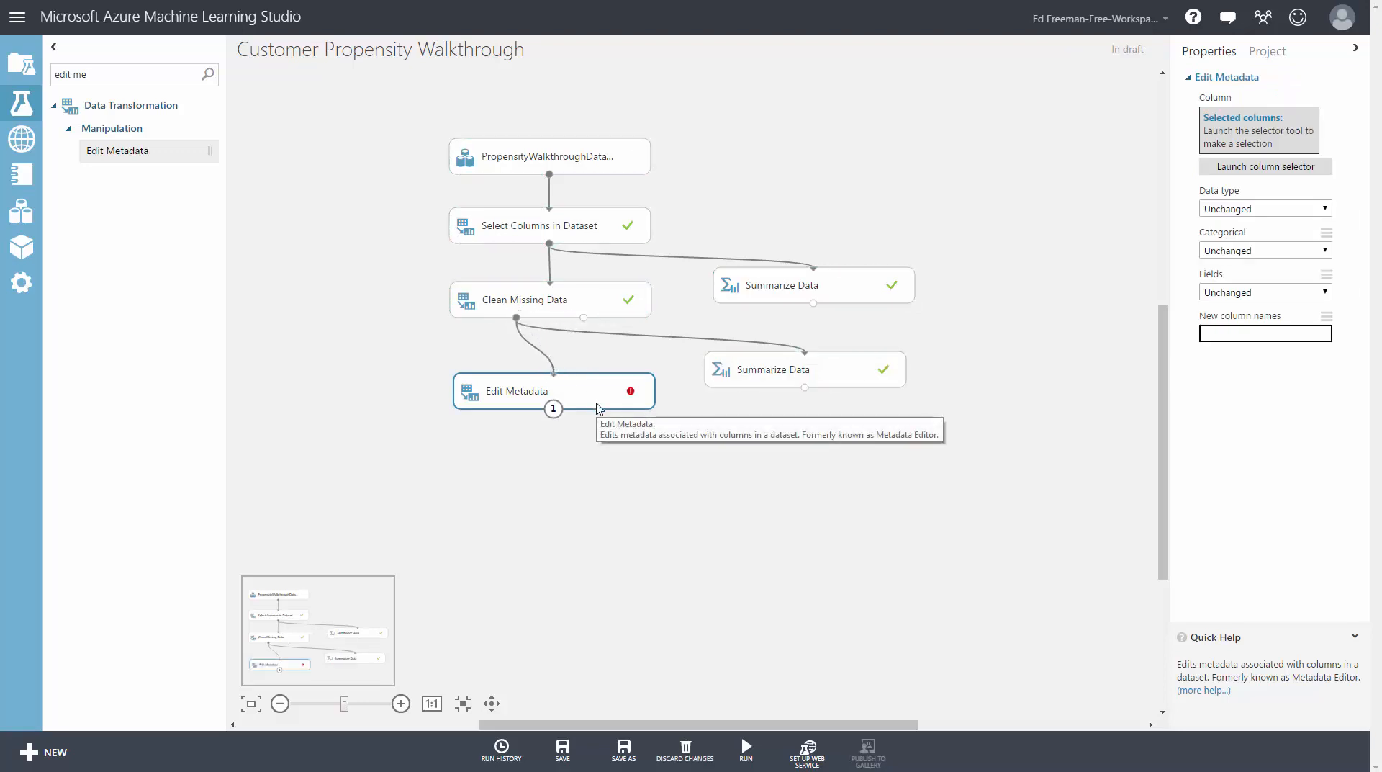
Select all 14 columns, from AgeRange to Purchased, for the Edit Metadata module
{"action": "left_click", "coordinate": [1228, 166]}
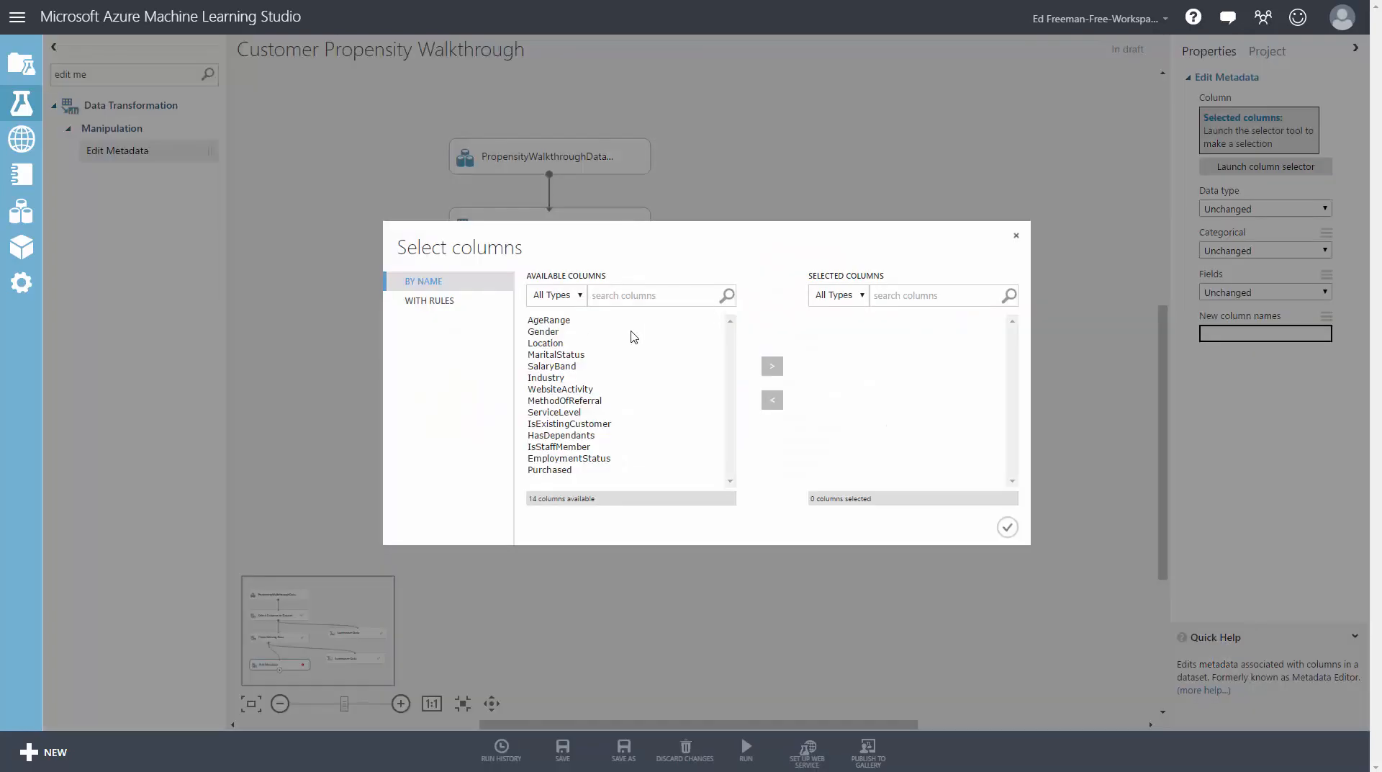
{"action": "left_click", "coordinate": [641, 320]}
{"action": "left_click", "coordinate": [602, 469], "text": "shift"}
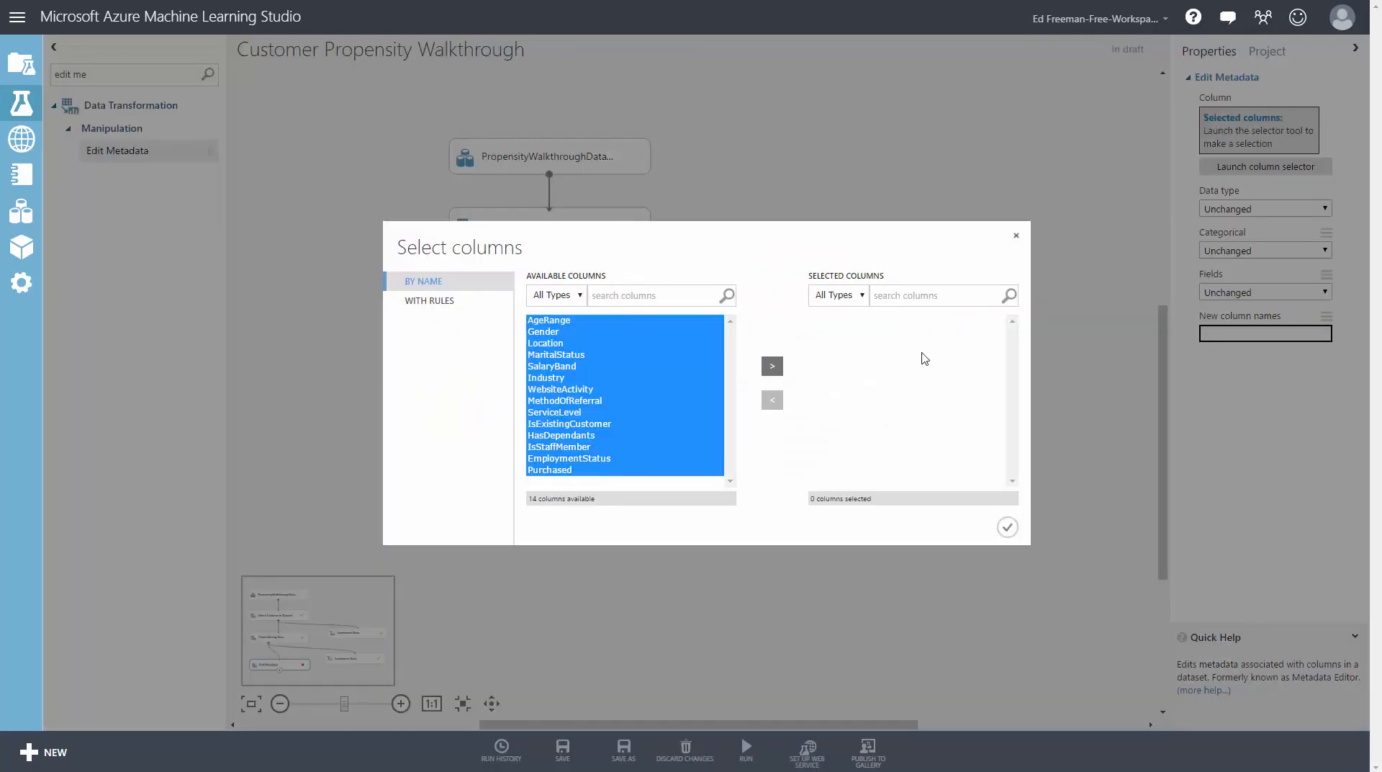
{"action": "left_click", "coordinate": [772, 366]}
{"action": "left_click", "coordinate": [1006, 527]}
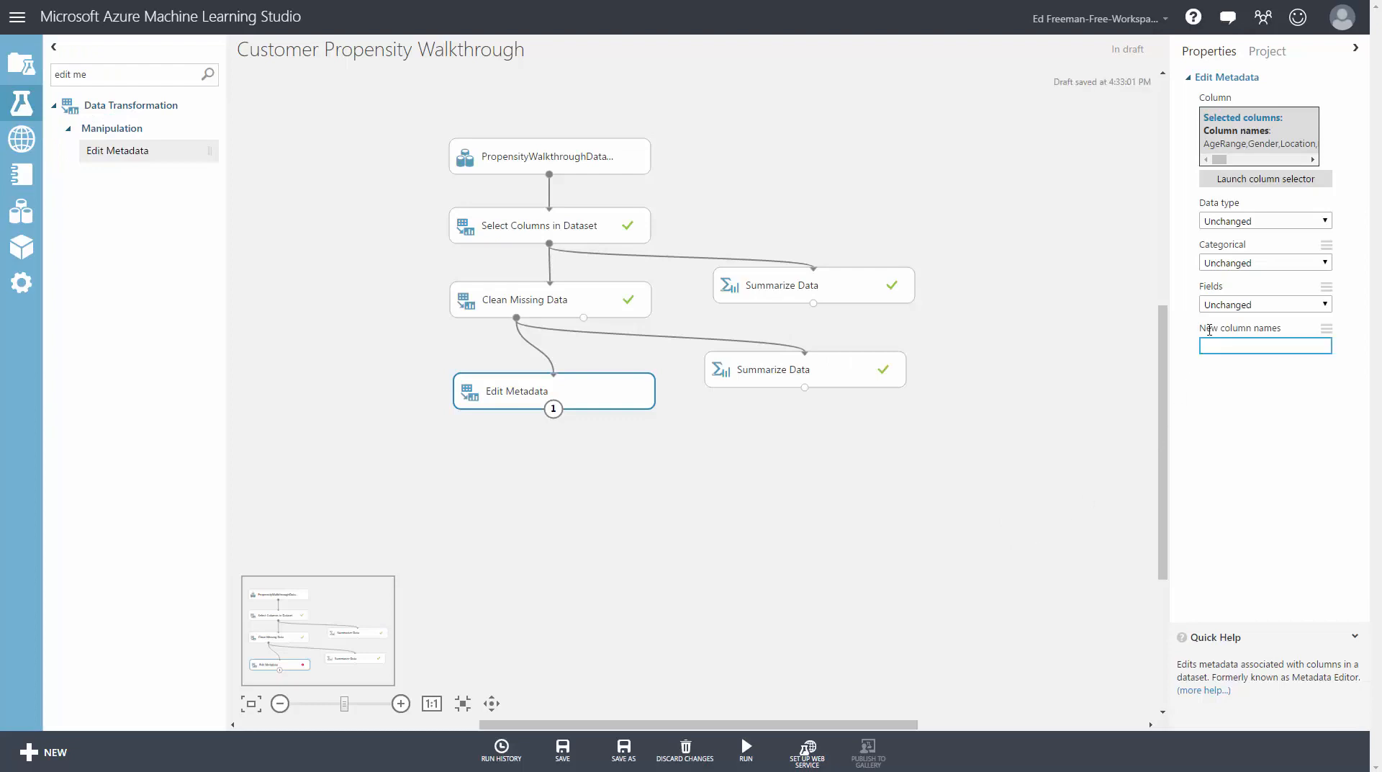
Set the Edit Metadata module's Categorical option to Make categorical, and save and run the experiment
{"action": "left_click", "coordinate": [1237, 264]}
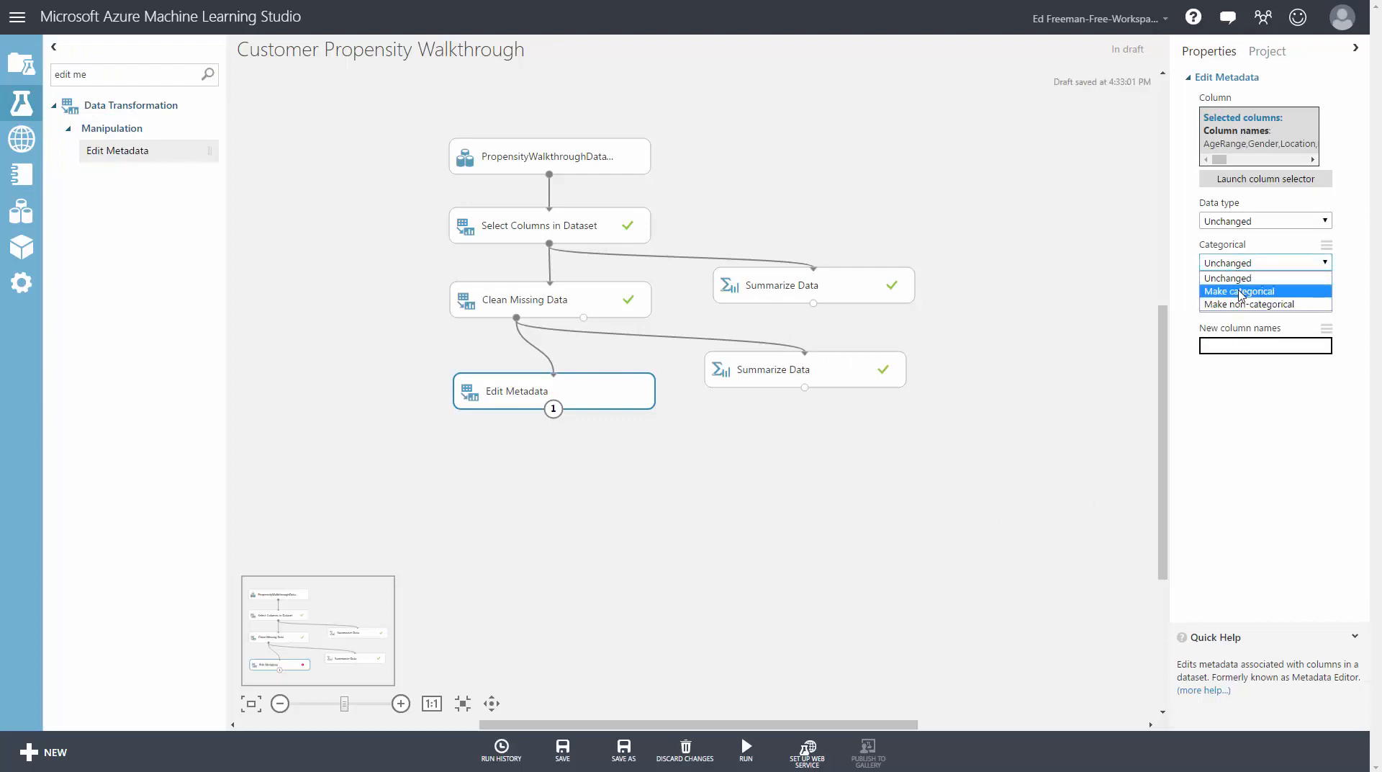
{"action": "left_click", "coordinate": [1239, 291]}
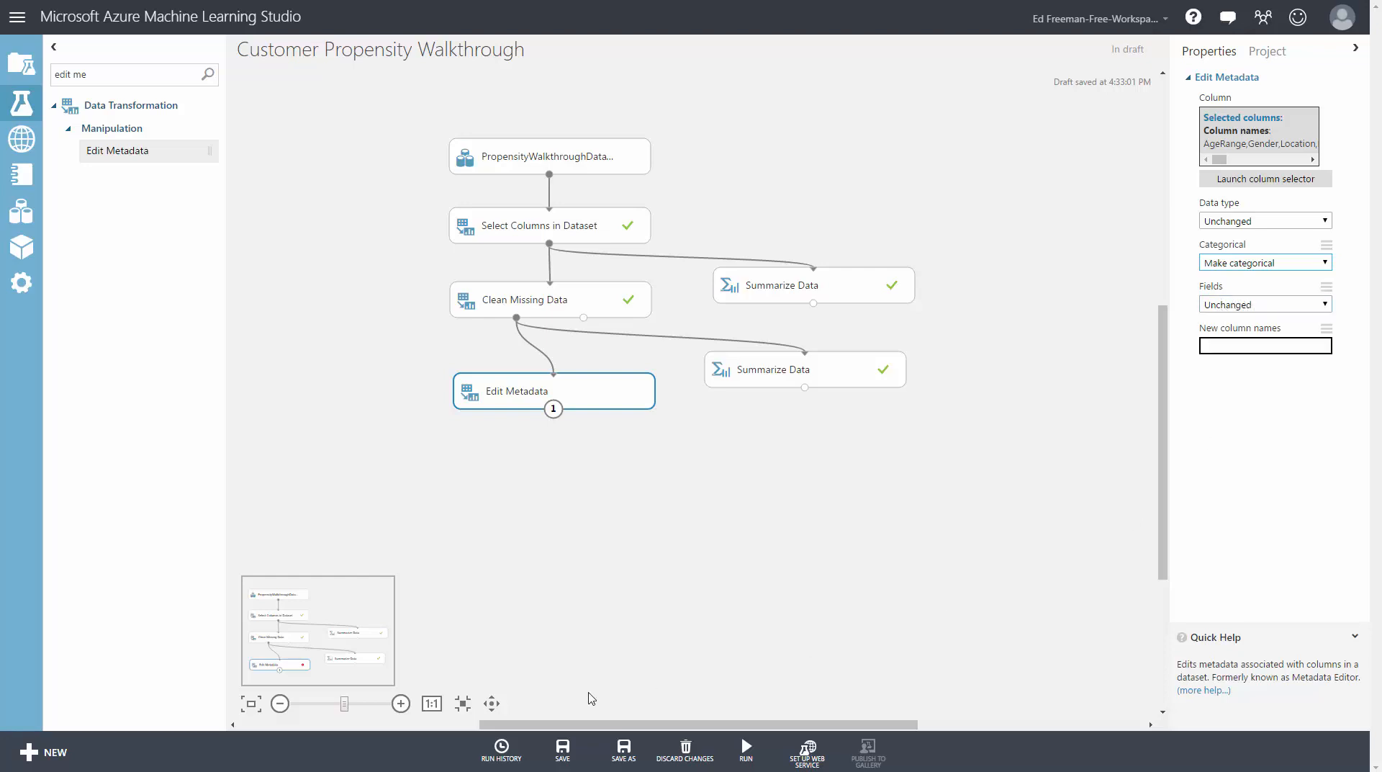
{"action": "left_click", "coordinate": [563, 749]}
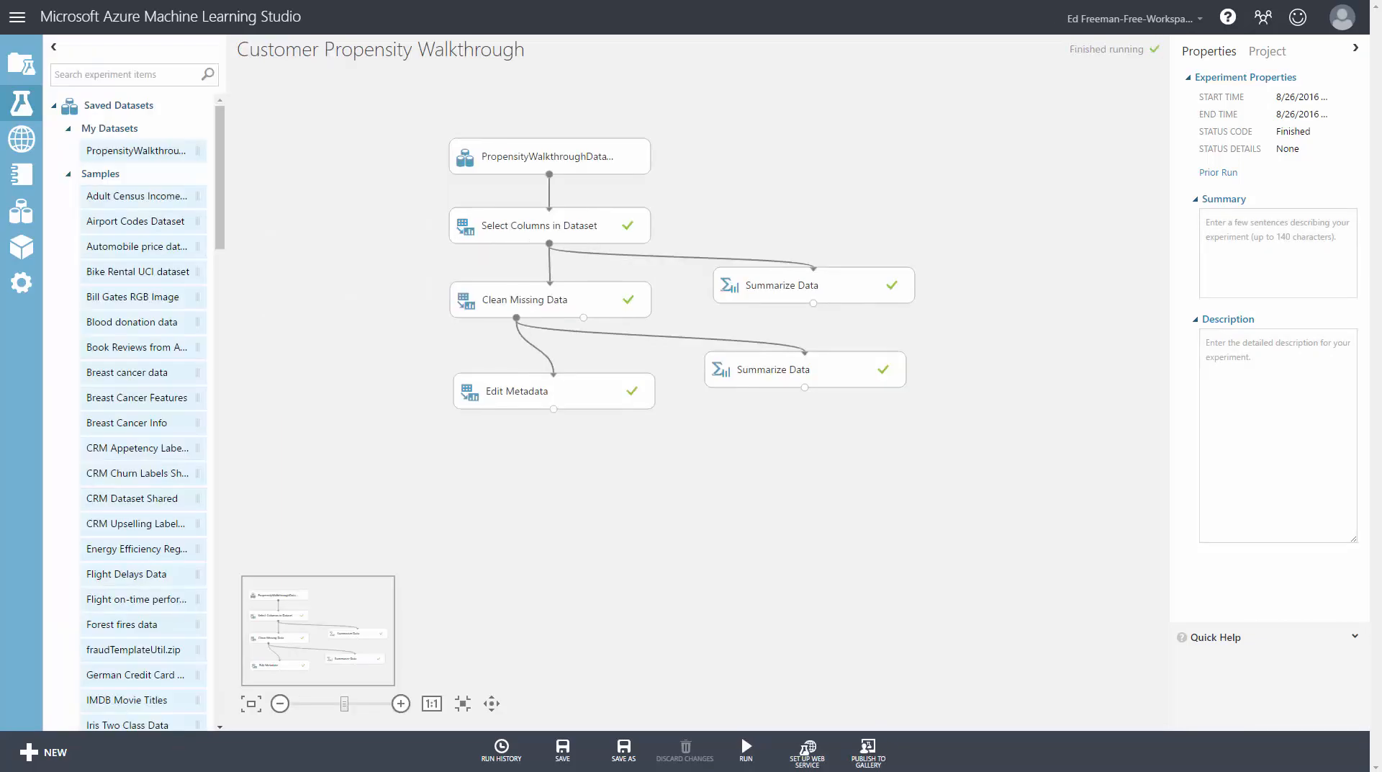
Visualize the Edit Metadata results dataset and check the feature type of the AgeRange, Gender, Location, MaritalStatus and SalaryBand columns
{"action": "left_click", "coordinate": [553, 409]}
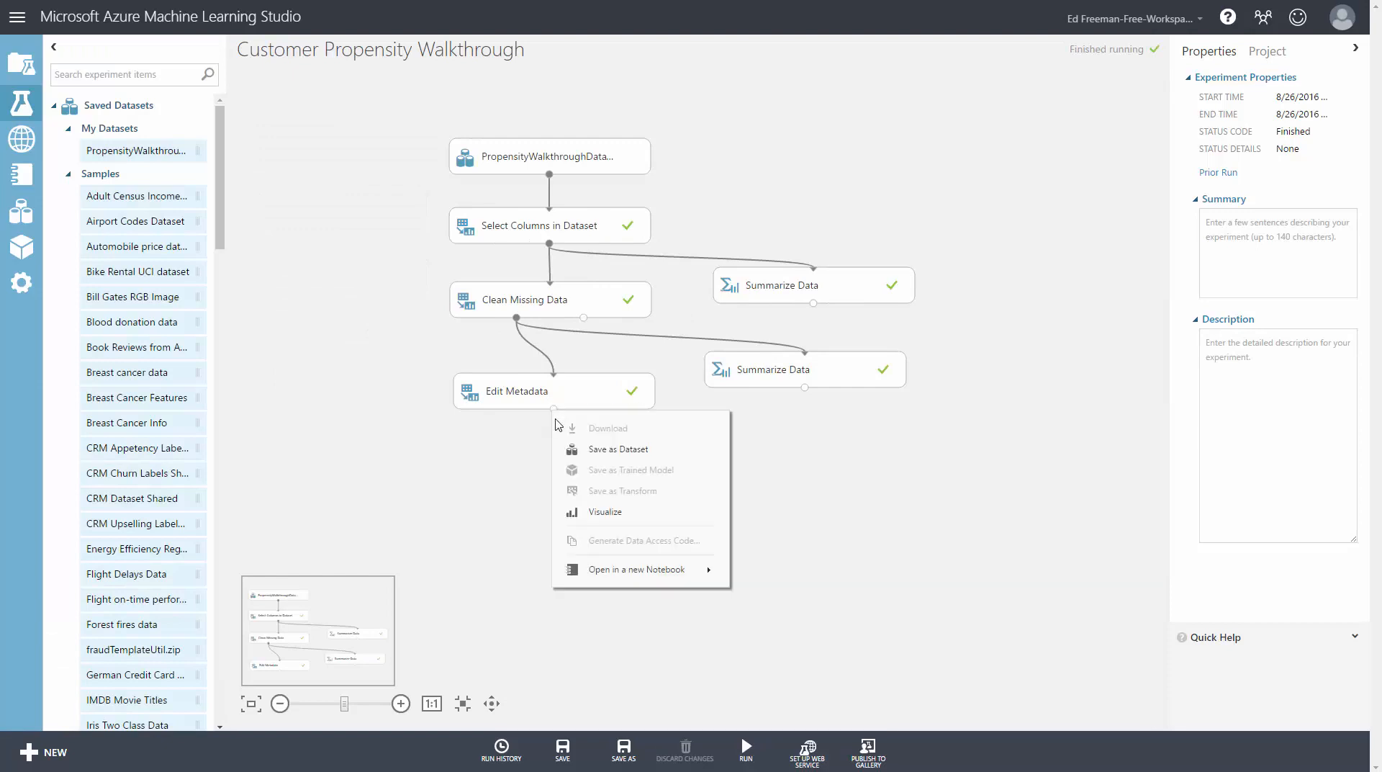
{"action": "left_click", "coordinate": [598, 512]}
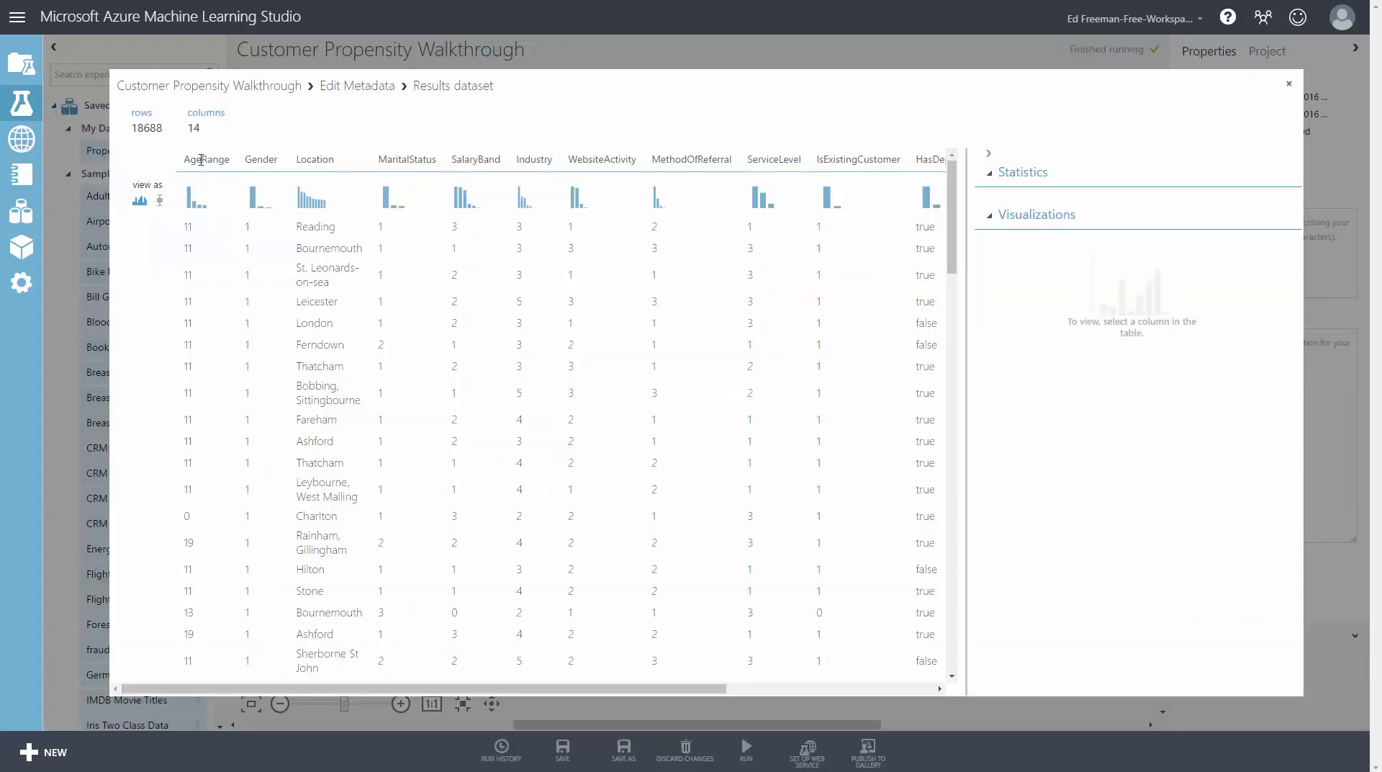
{"action": "left_click", "coordinate": [201, 159]}
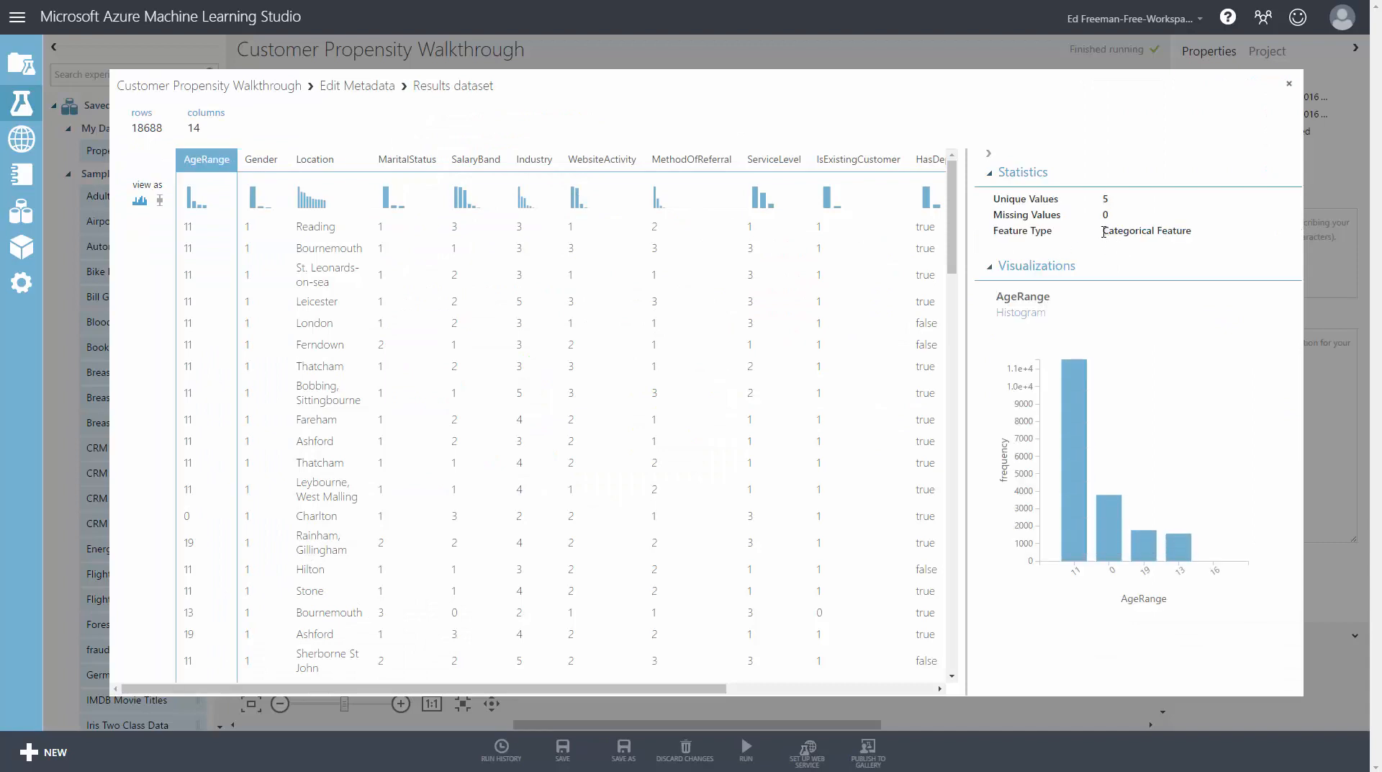
{"action": "left_click_drag", "start_coordinate": [1103, 231], "coordinate": [1201, 233]}
{"action": "left_click", "coordinate": [260, 159]}
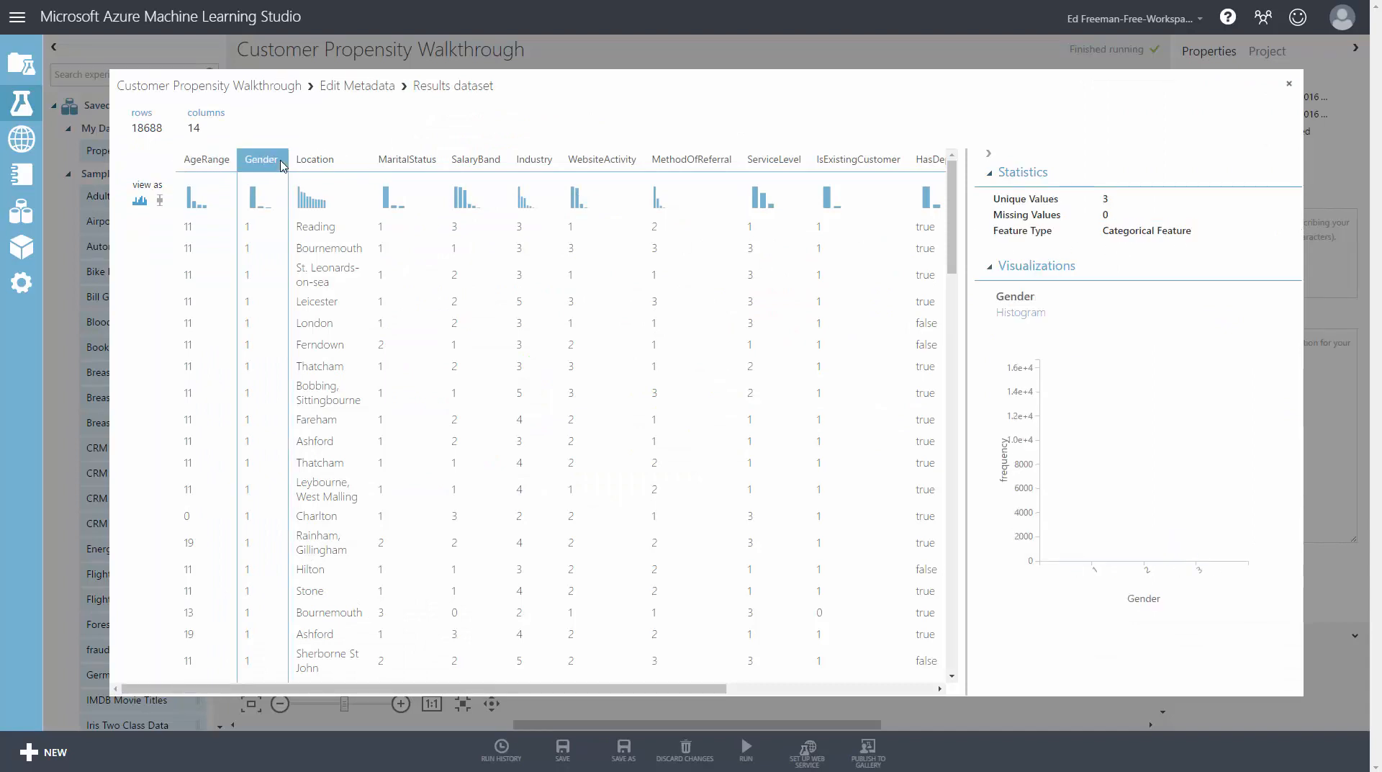
{"action": "left_click", "coordinate": [333, 160]}
{"action": "left_click", "coordinate": [392, 159]}
{"action": "left_click", "coordinate": [475, 159]}
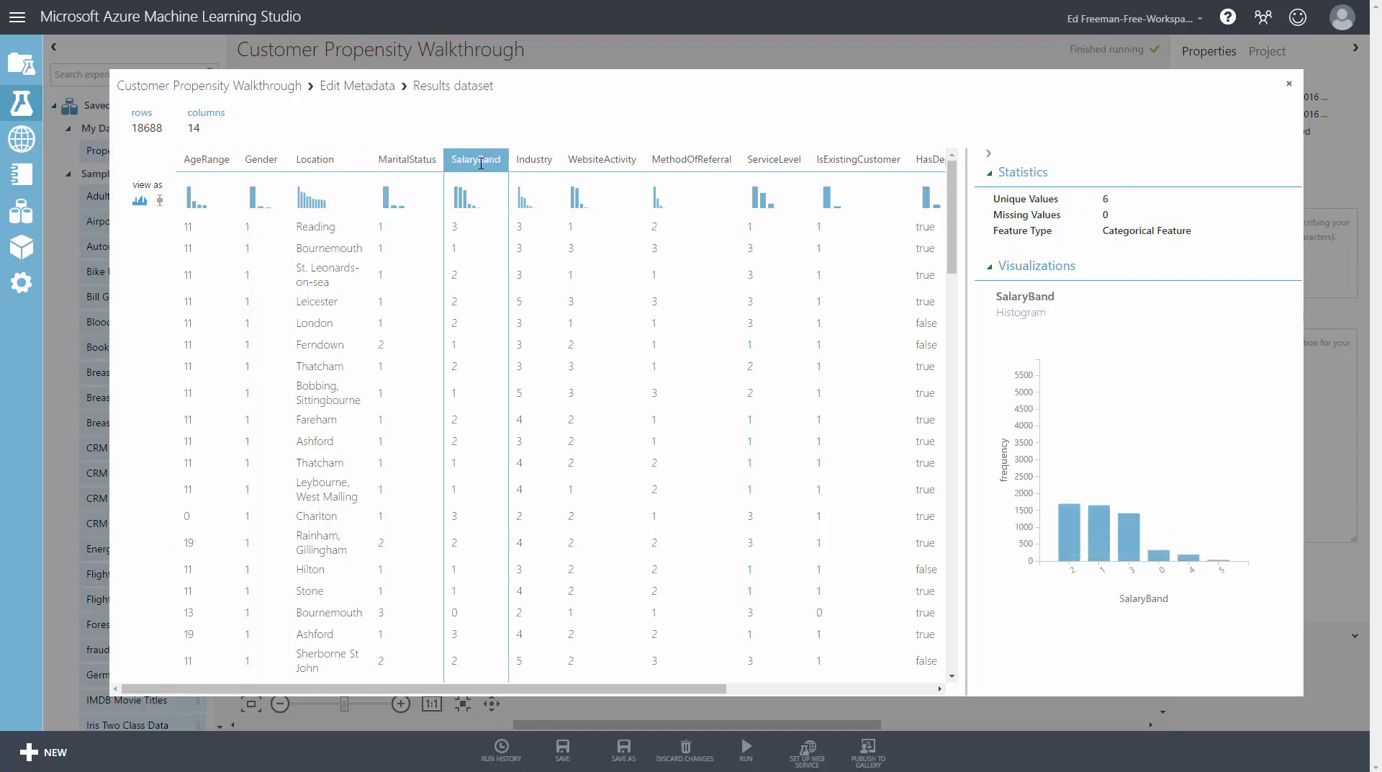
Check the feature type of the Purchased column in the results dataset, and close the visualization
{"action": "left_click_drag", "start_coordinate": [536, 688], "coordinate": [744, 687]}
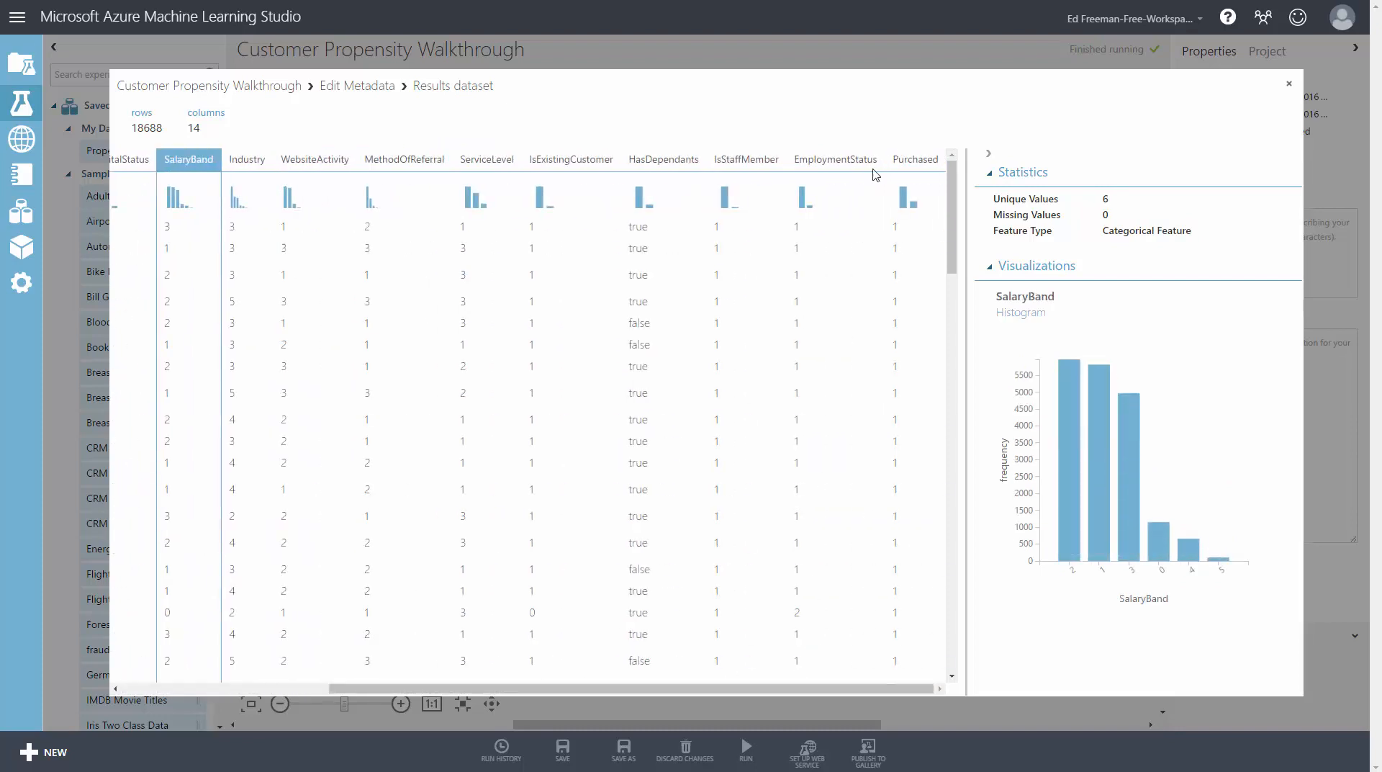
{"action": "left_click", "coordinate": [906, 160]}
{"action": "left_click_drag", "start_coordinate": [1157, 230], "coordinate": [1195, 230]}
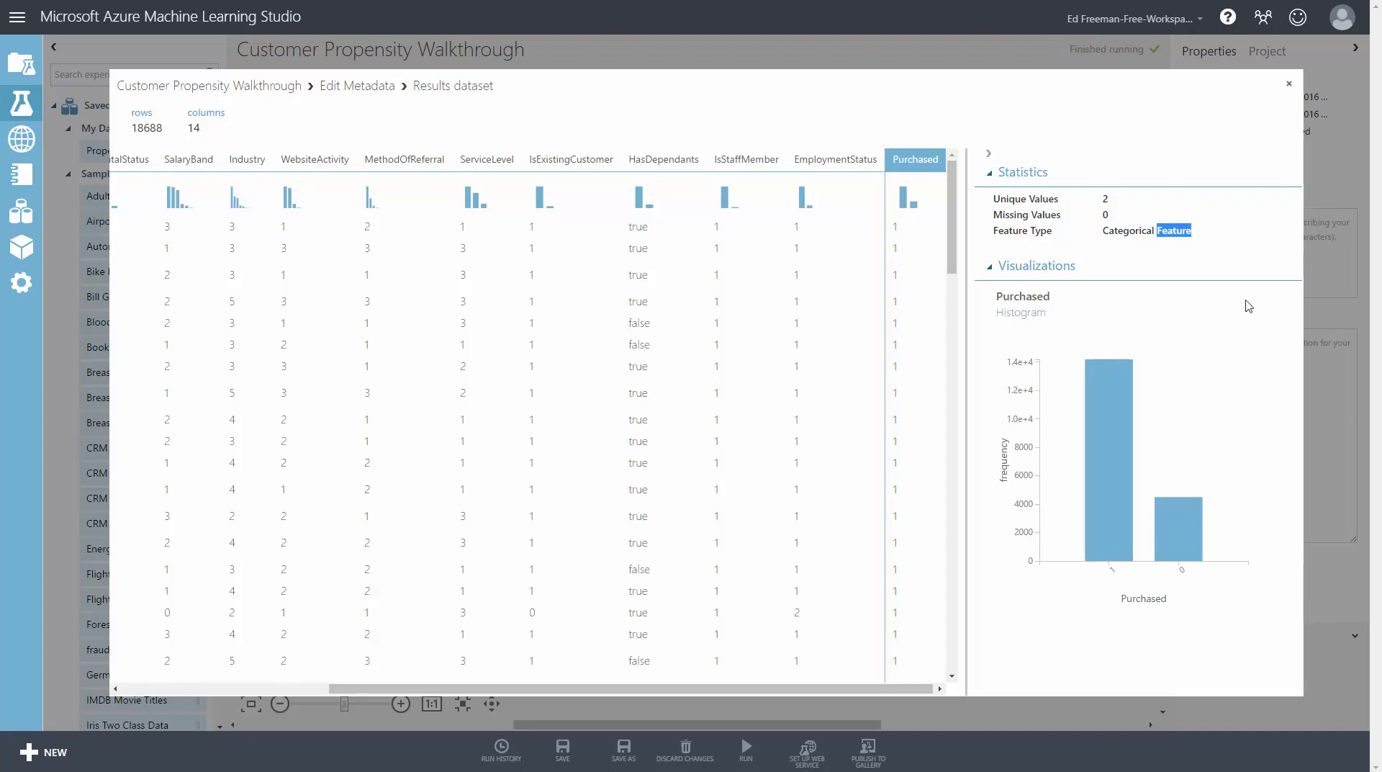
{"action": "left_click", "coordinate": [1288, 85]}
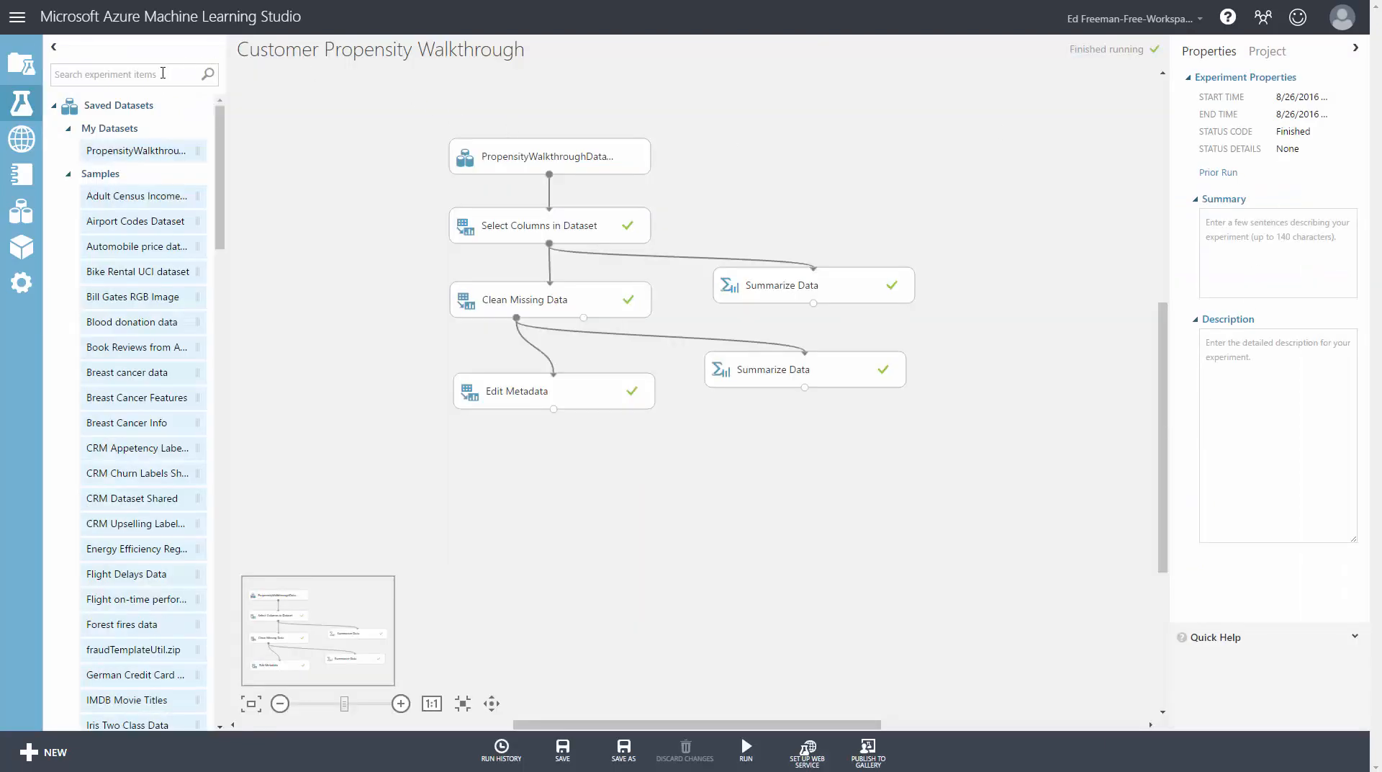
Add a second Edit Metadata module below the first and feed it with the first one's results dataset
{"action": "type", "text": "edit"}
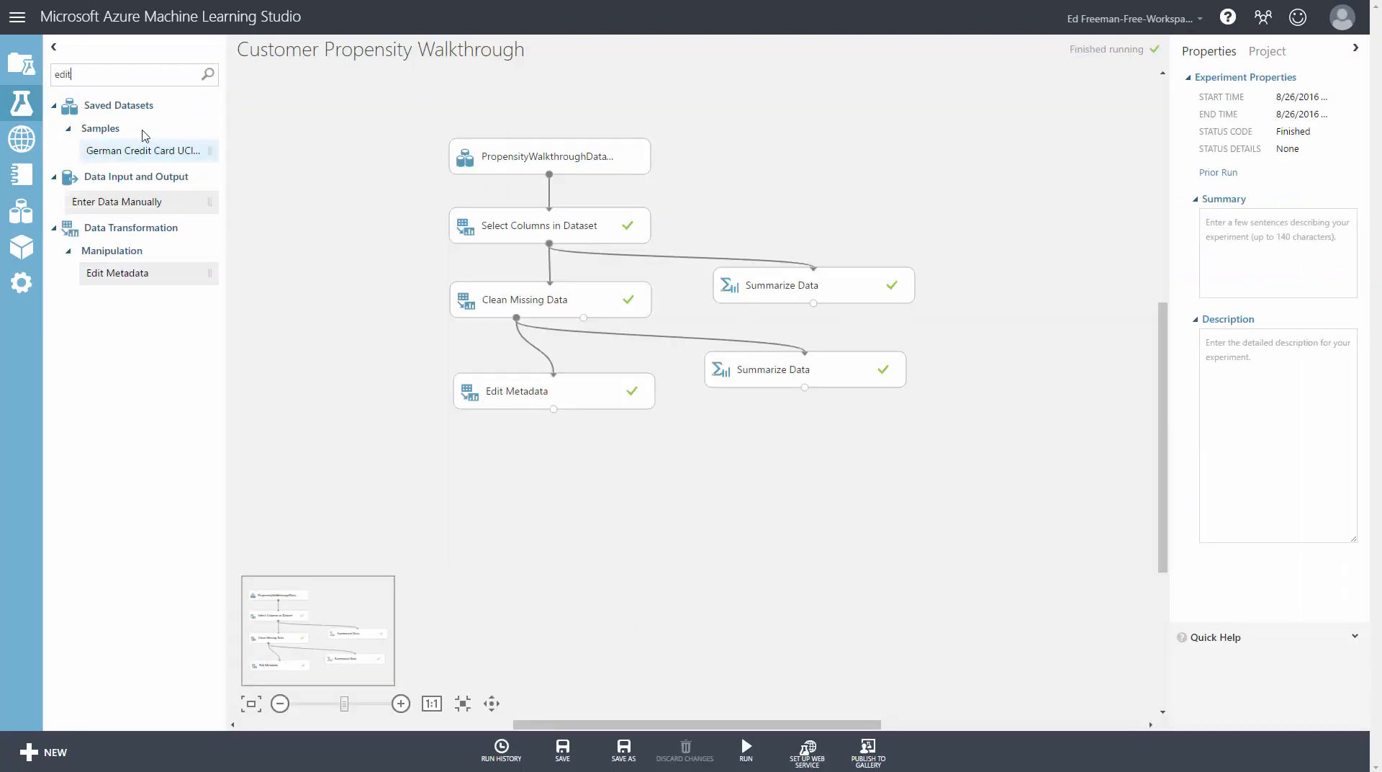
{"action": "mouse_move", "coordinate": [139, 274]}
{"action": "left_click_drag", "start_coordinate": [139, 274], "coordinate": [561, 467]}
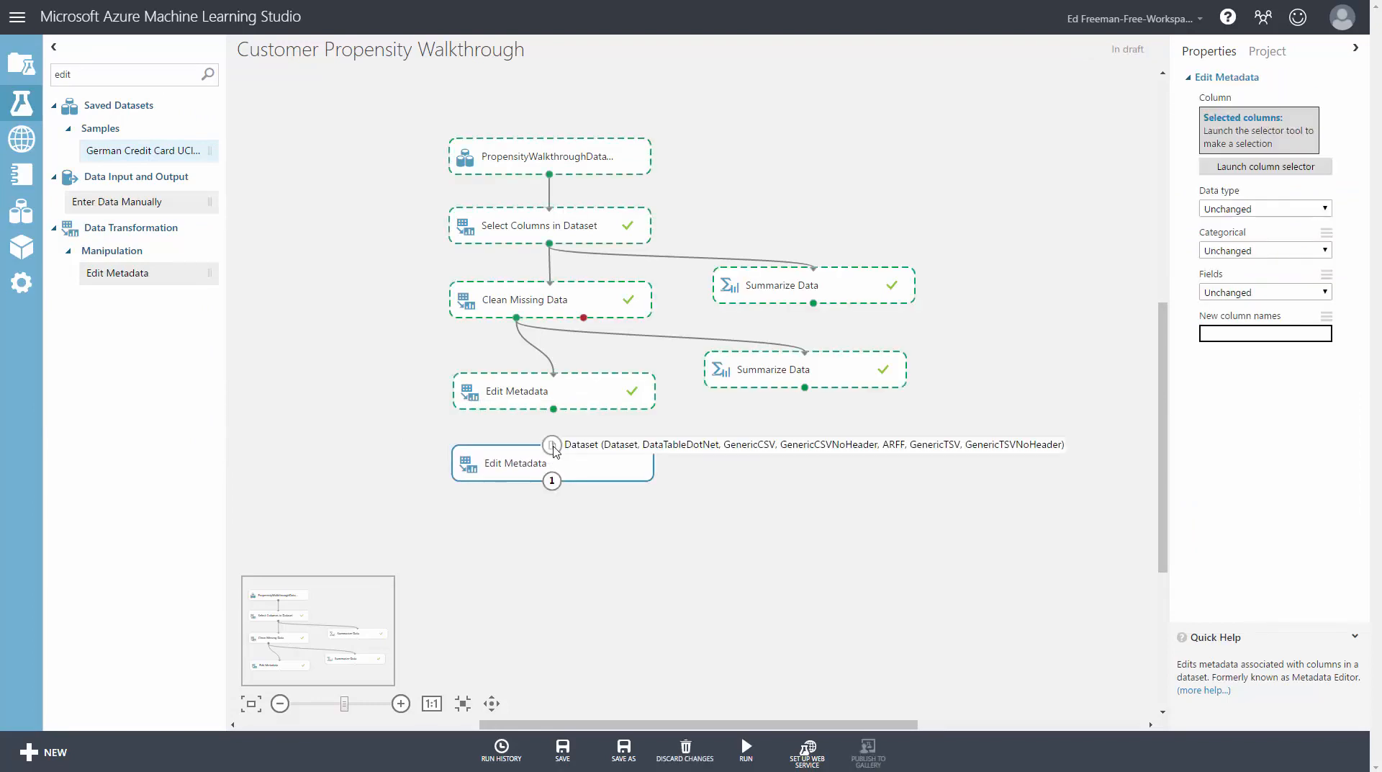
{"action": "left_click_drag", "start_coordinate": [553, 416], "coordinate": [552, 445]}
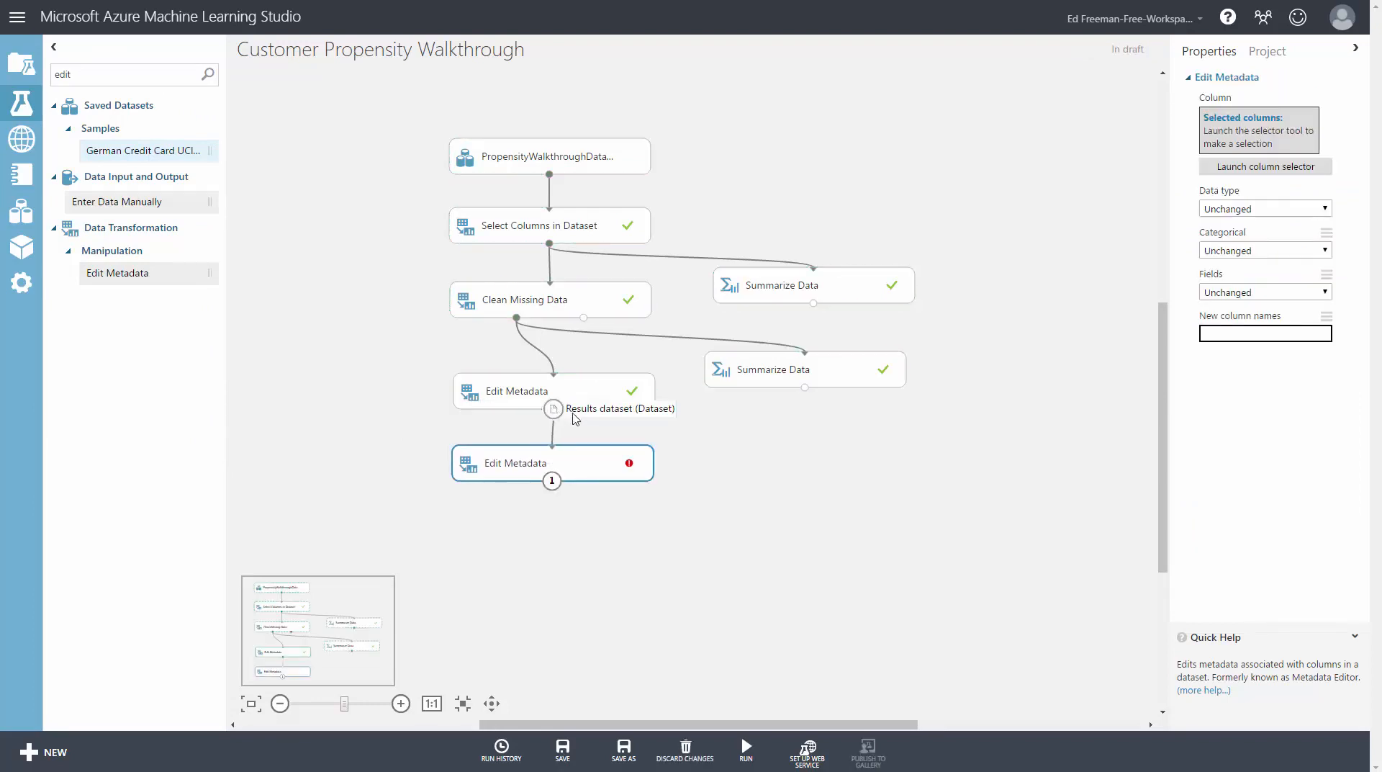
Select only the Purchased column for the second Edit Metadata module
{"action": "left_click", "coordinate": [1231, 167]}
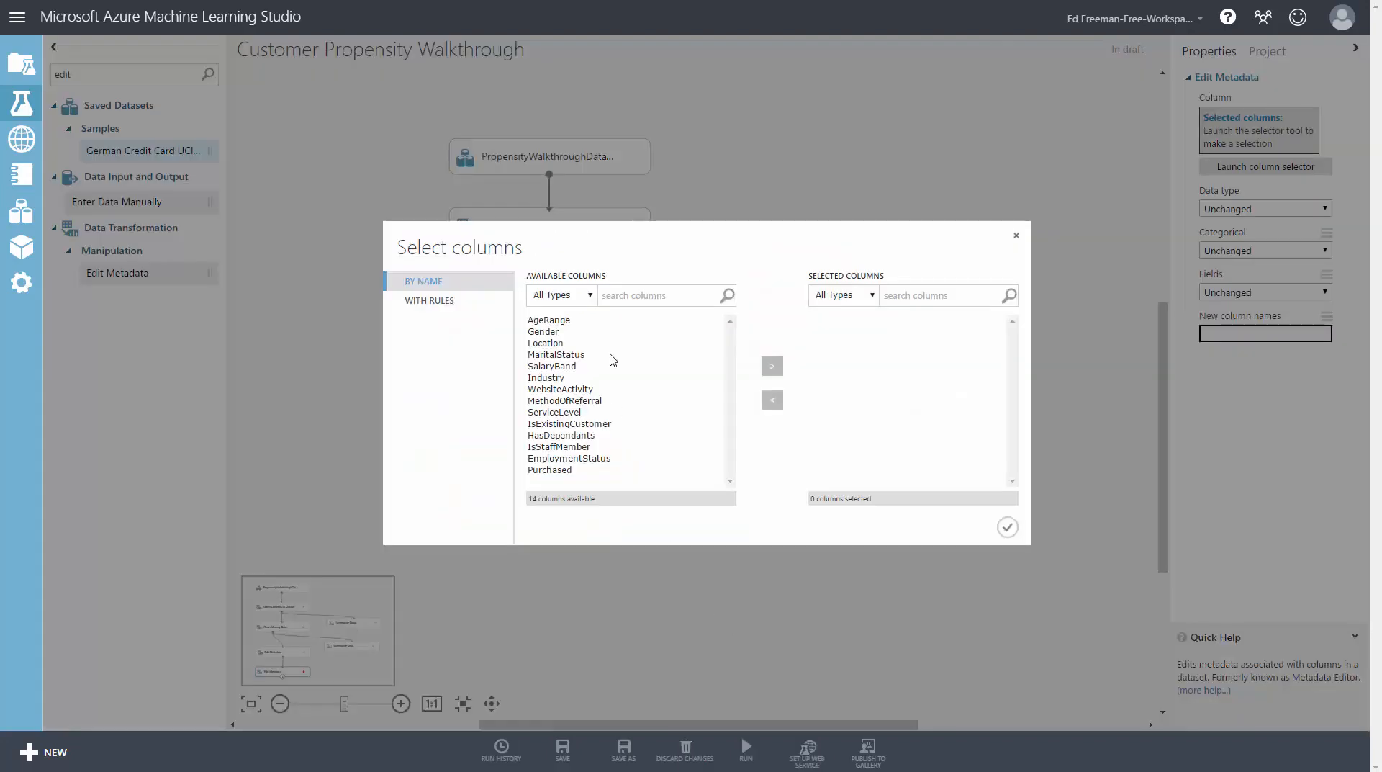
{"action": "left_click", "coordinate": [545, 470]}
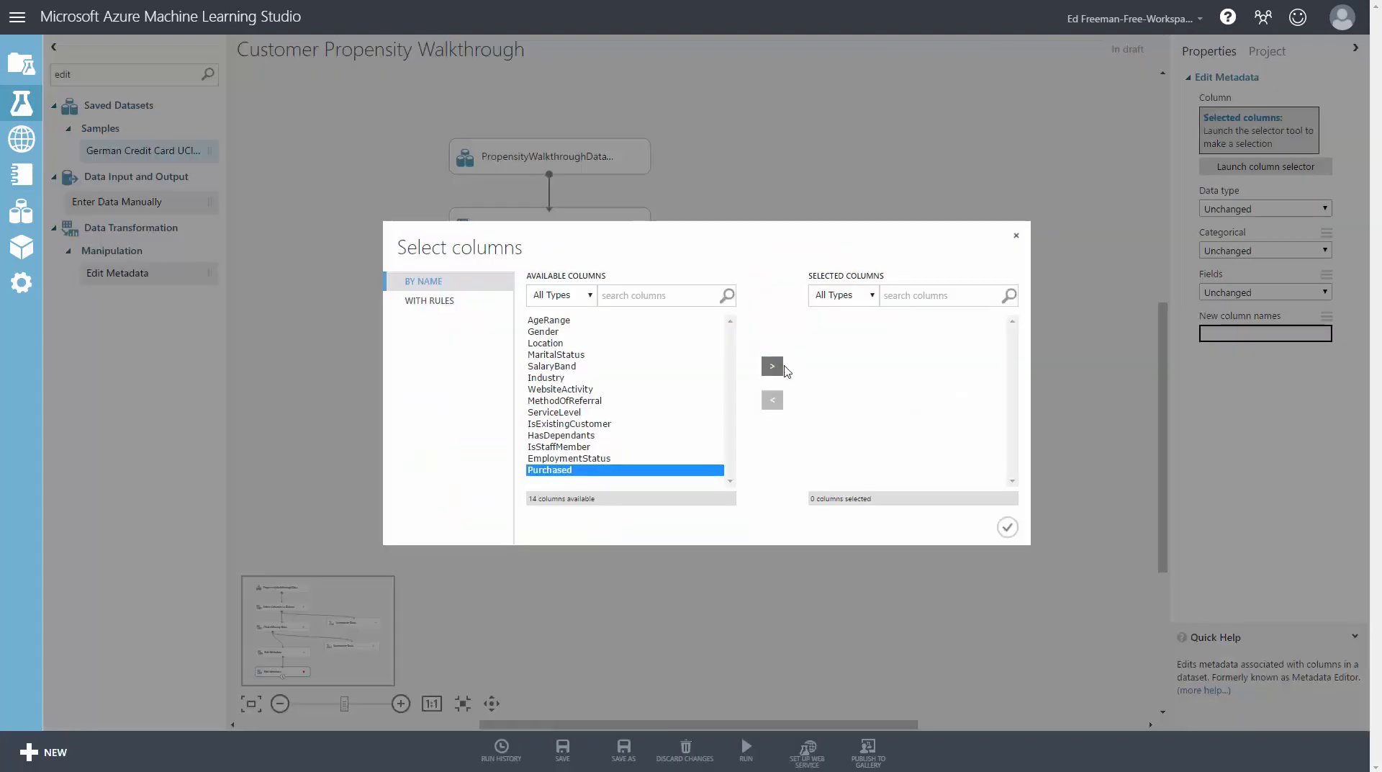
{"action": "left_click", "coordinate": [773, 367]}
{"action": "left_click", "coordinate": [1007, 526]}
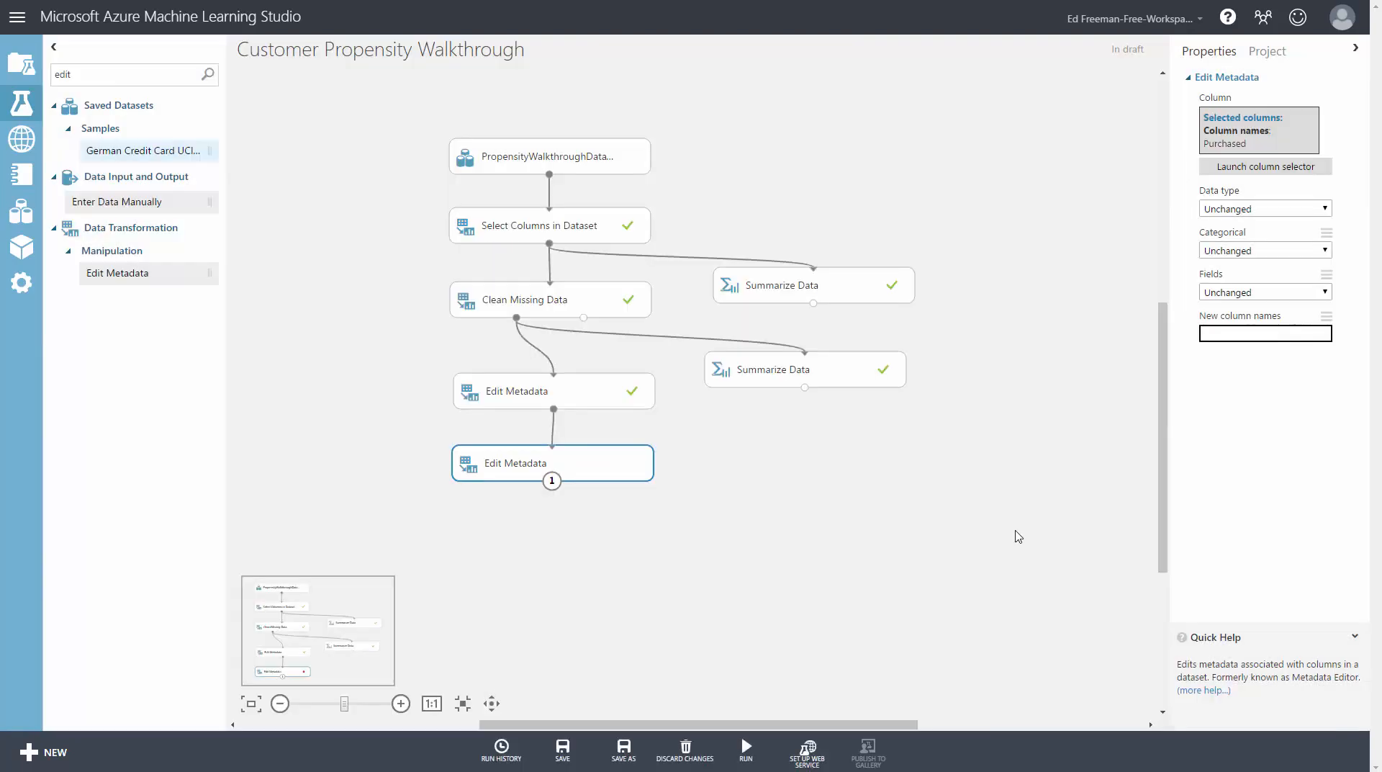
Set the second Edit Metadata module's Fields option to Label and run the experiment
{"action": "left_click", "coordinate": [1232, 292]}
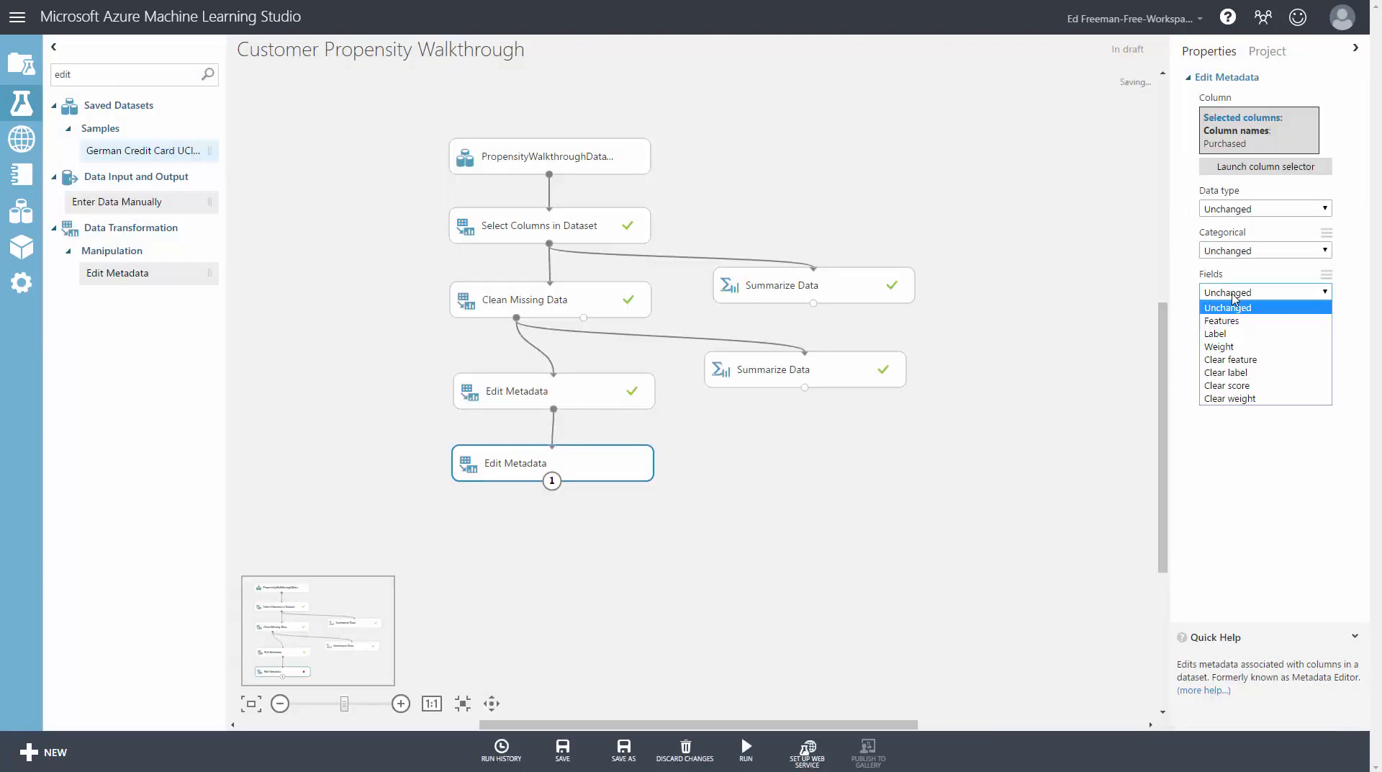
{"action": "left_click", "coordinate": [1232, 333]}
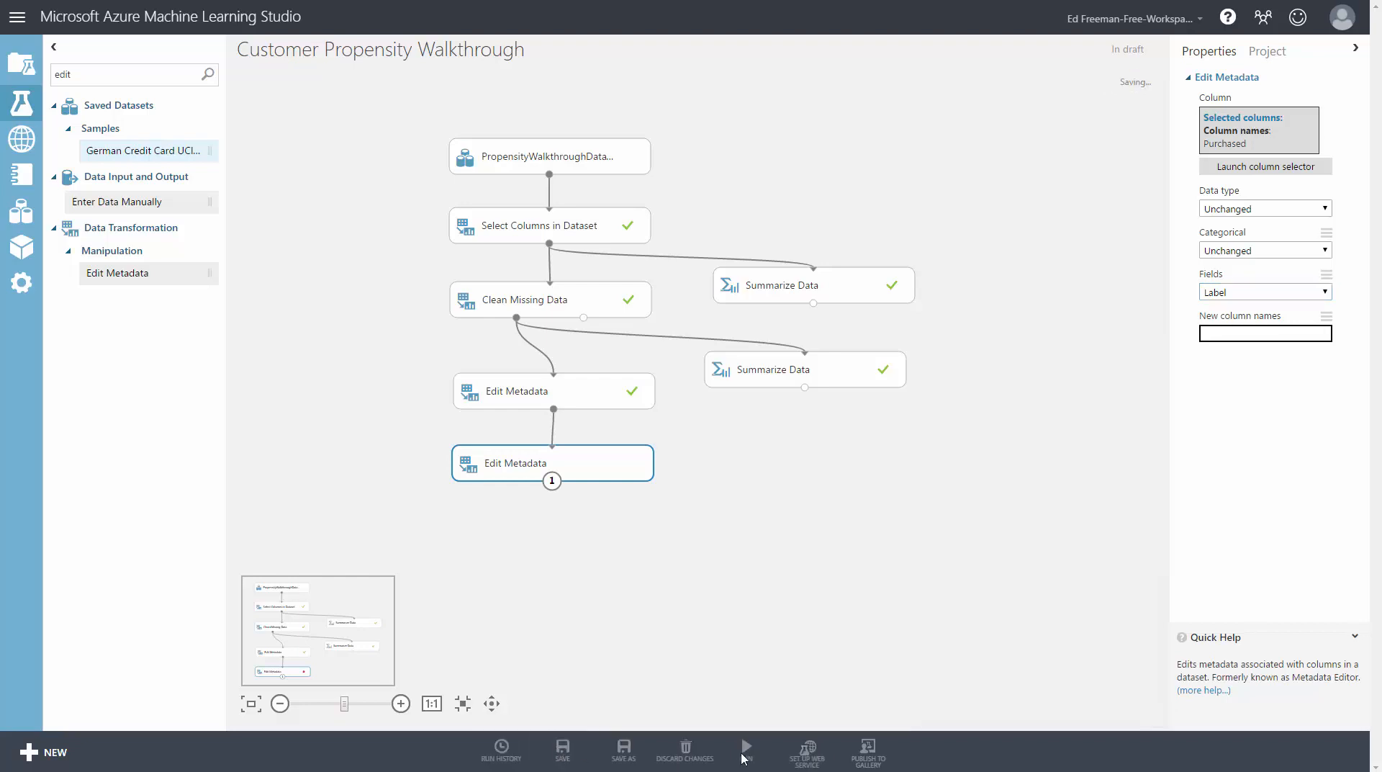
{"action": "left_click", "coordinate": [746, 752]}
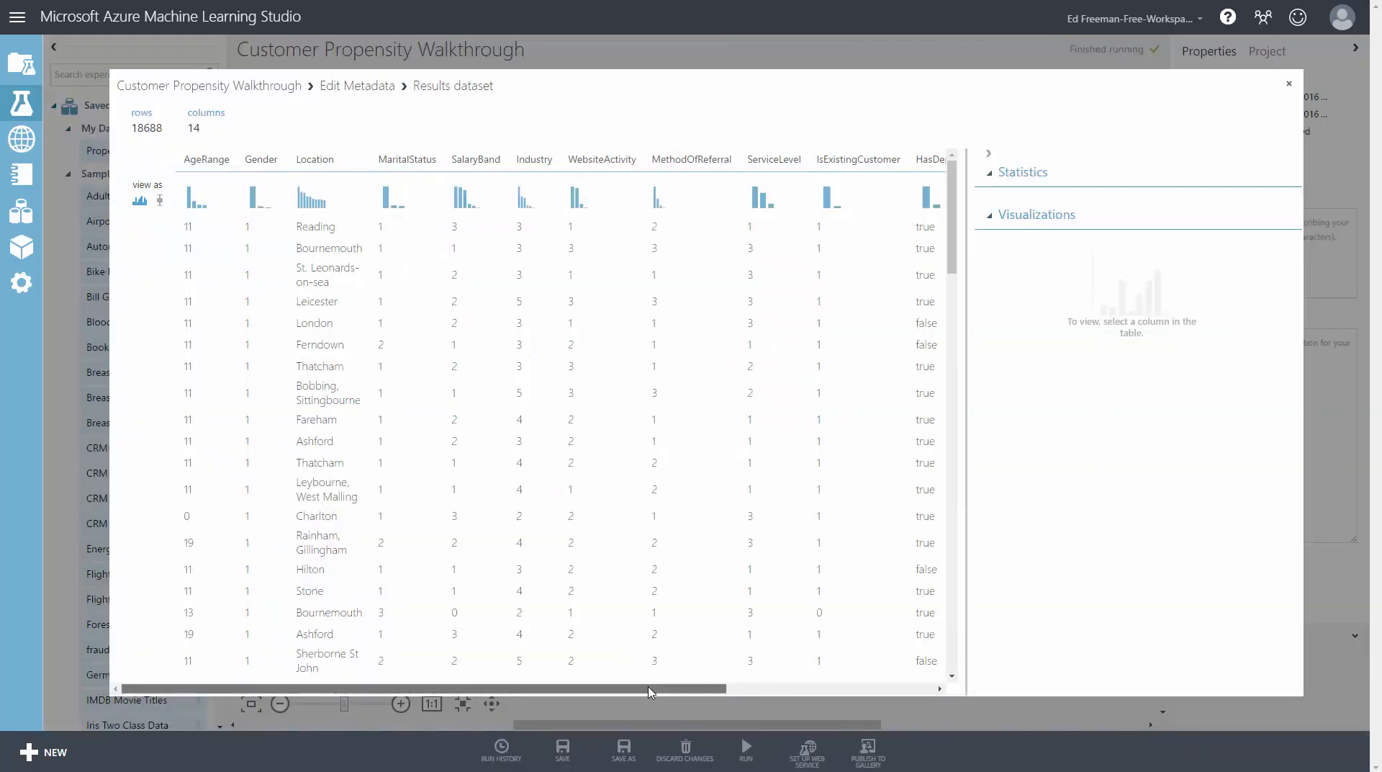
Compare the feature type of Purchased with EmploymentStatus, IsStaffMember and HasDependants in the second Edit Metadata results, and close the visualization
{"action": "scroll", "coordinate": [656, 620], "scroll_direction": "right", "scroll_amount": 5}
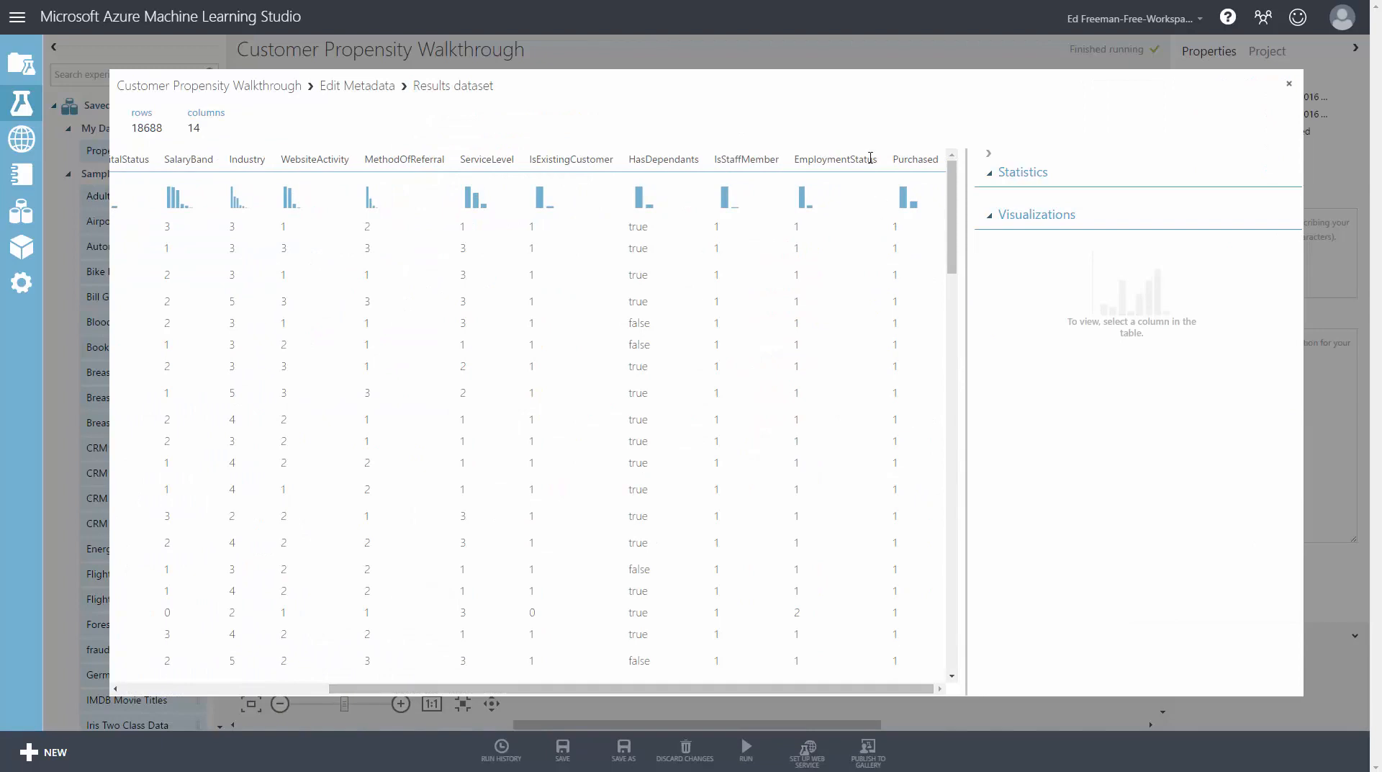
{"action": "left_click", "coordinate": [915, 159]}
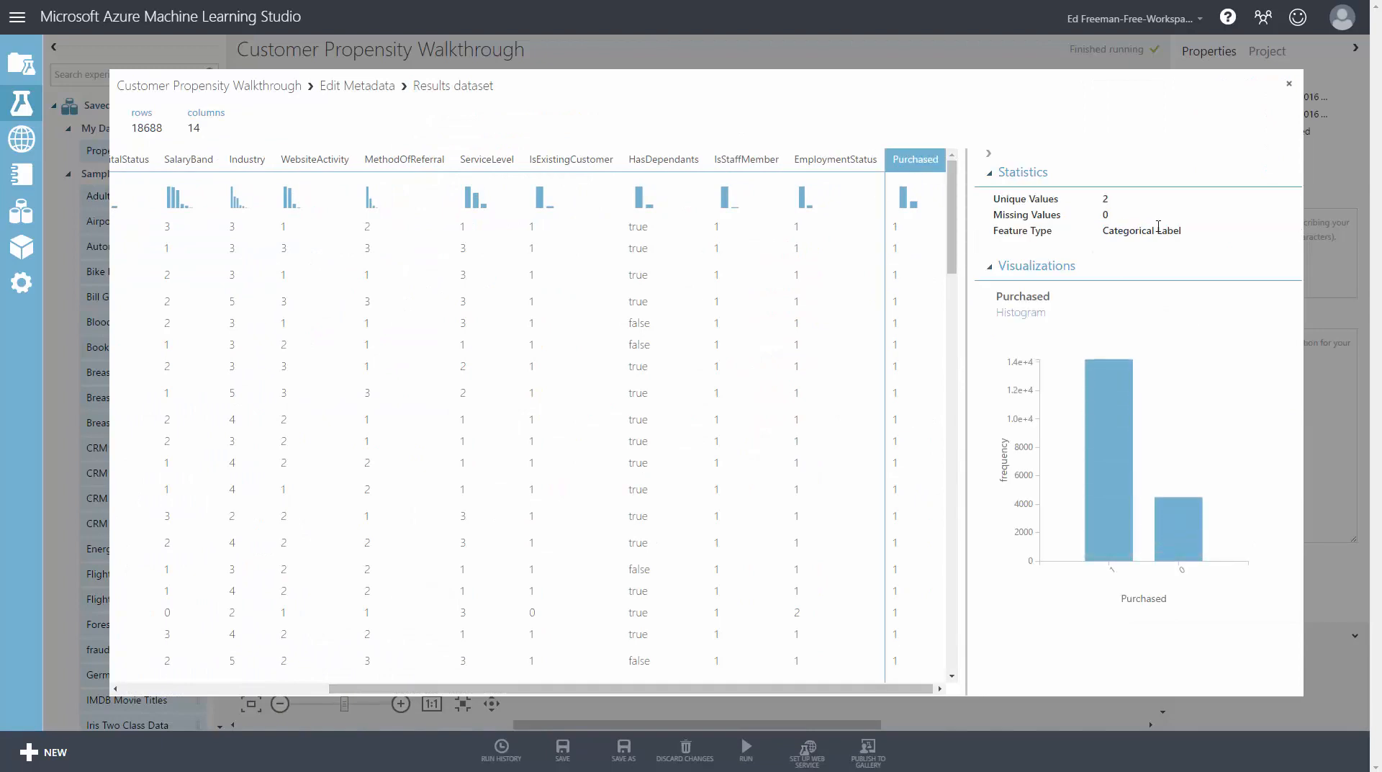
{"action": "left_click_drag", "start_coordinate": [1158, 231], "coordinate": [1185, 231]}
{"action": "left_click", "coordinate": [828, 162]}
{"action": "left_click", "coordinate": [770, 160]}
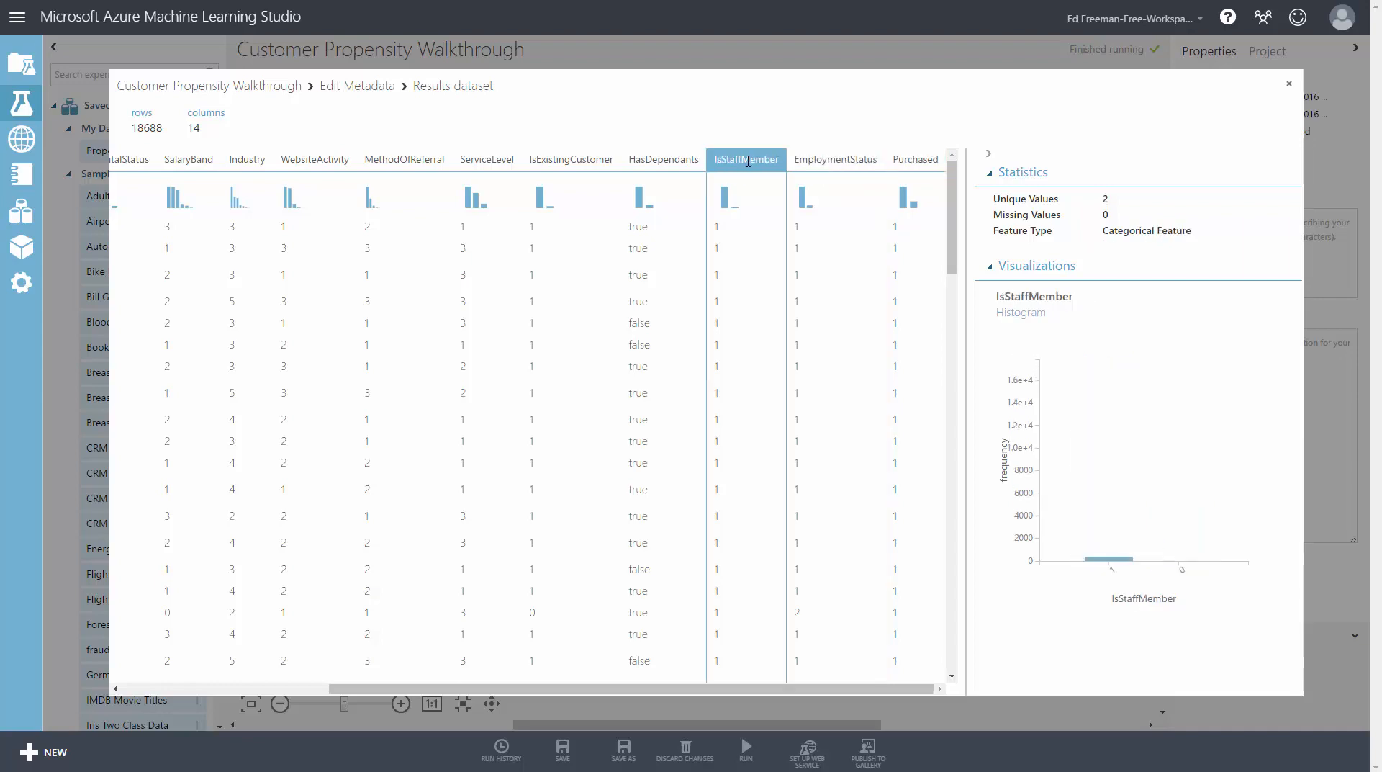
{"action": "left_click", "coordinate": [692, 159]}
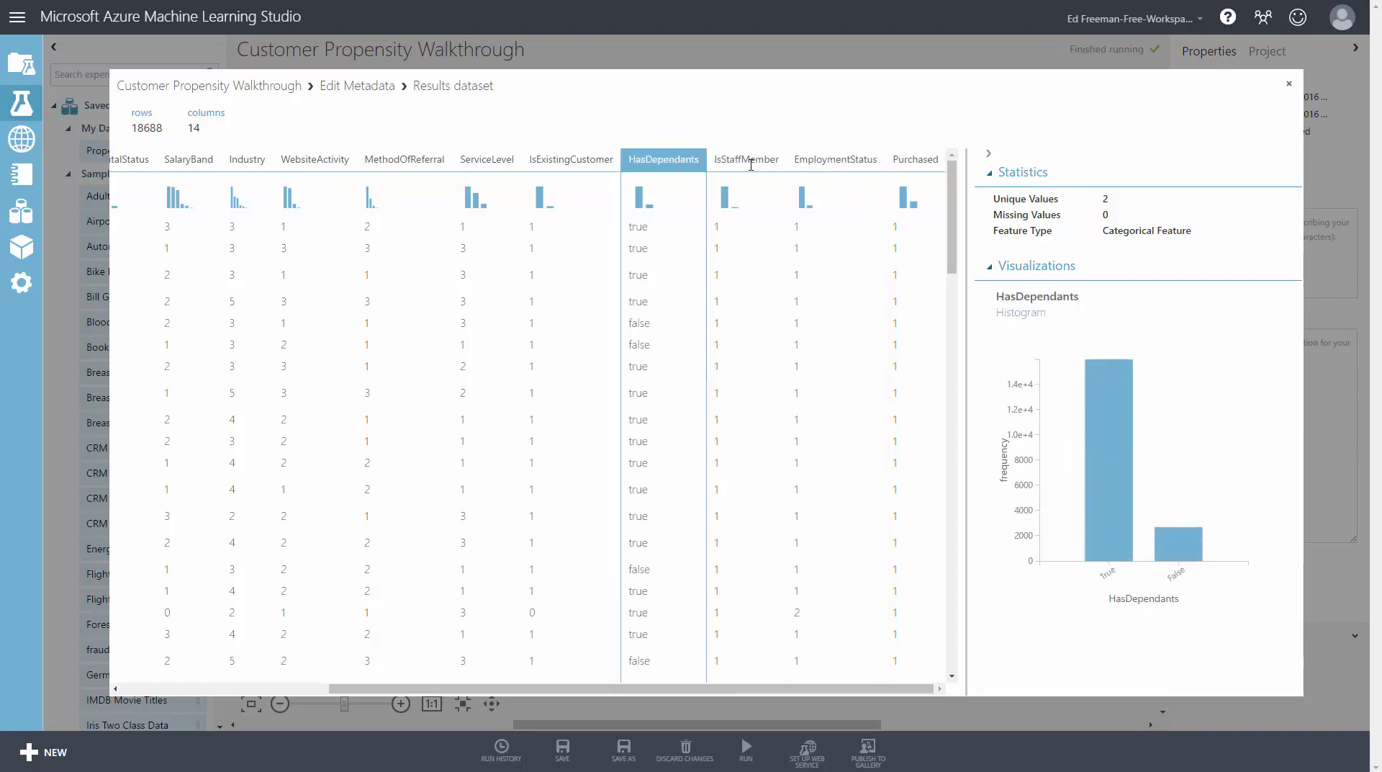
{"action": "left_click", "coordinate": [1289, 84]}
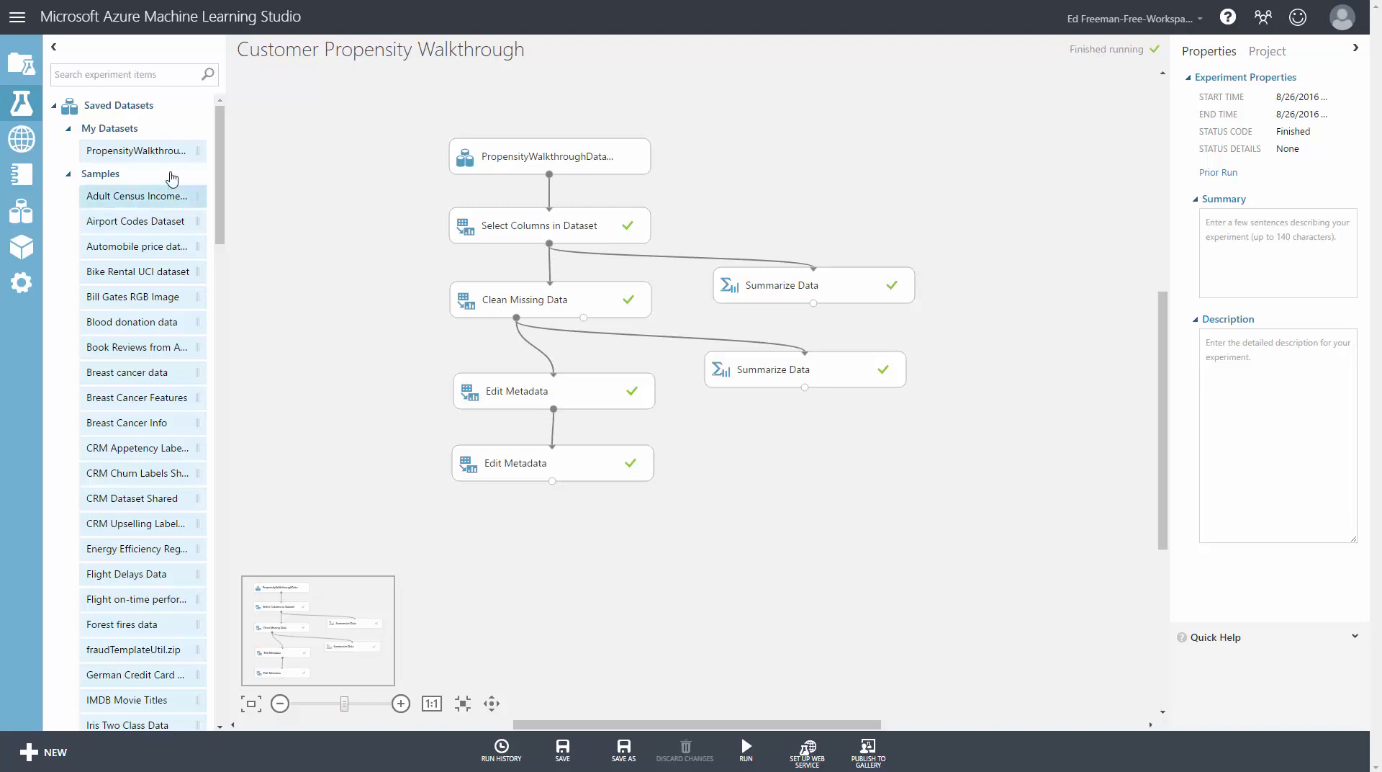
Add a Filter Based Feature Selection module fed by the second Edit Metadata module, with Purchased as its target column
{"action": "type", "text": "FIL"}
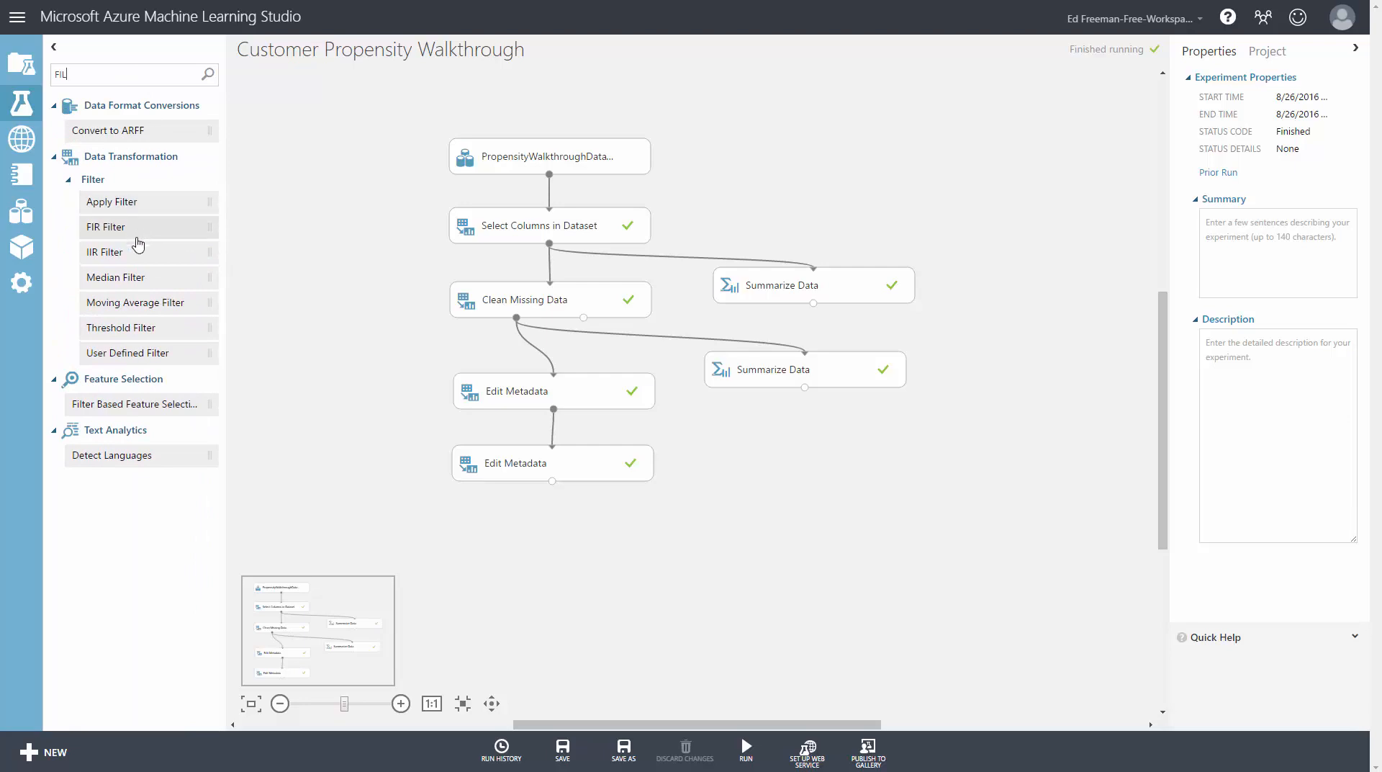
{"action": "left_click_drag", "start_coordinate": [148, 413], "coordinate": [551, 511]}
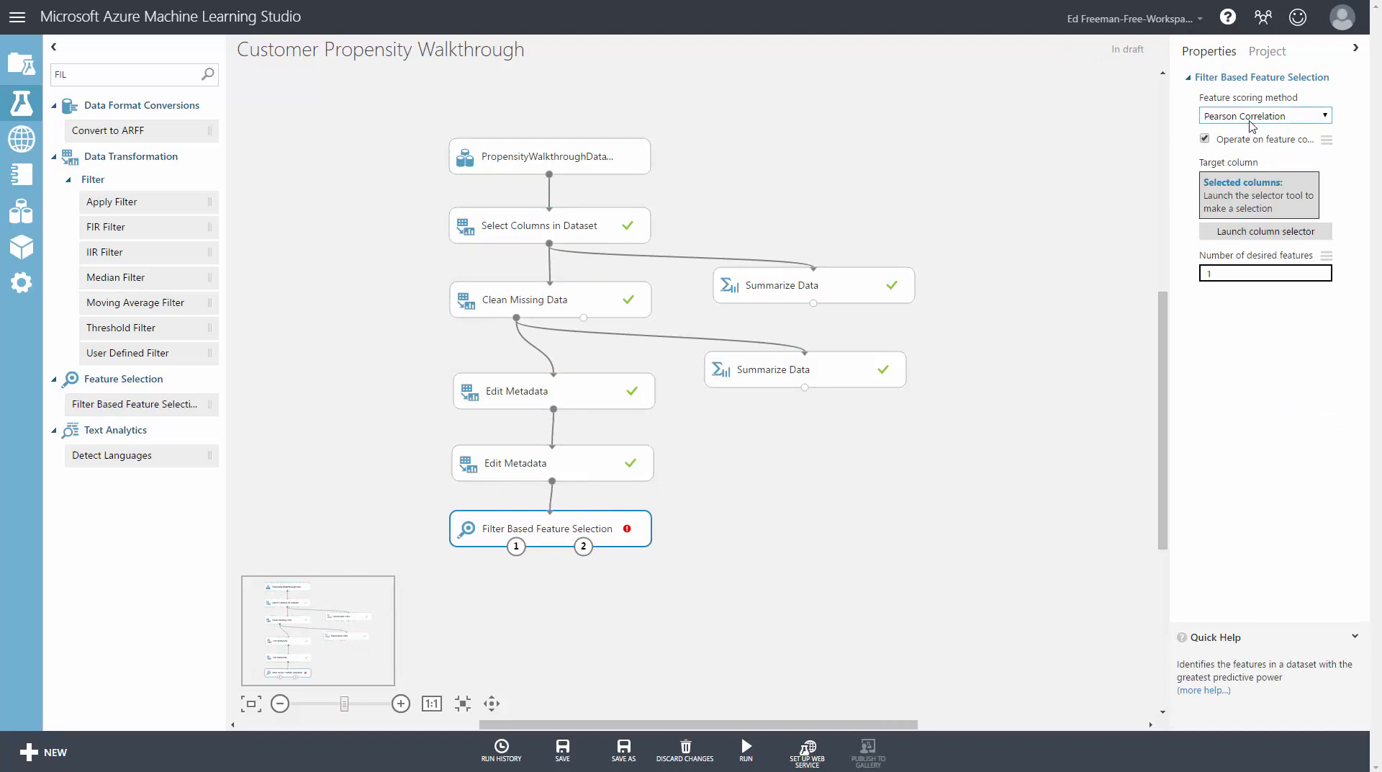
{"action": "left_click", "coordinate": [1241, 233]}
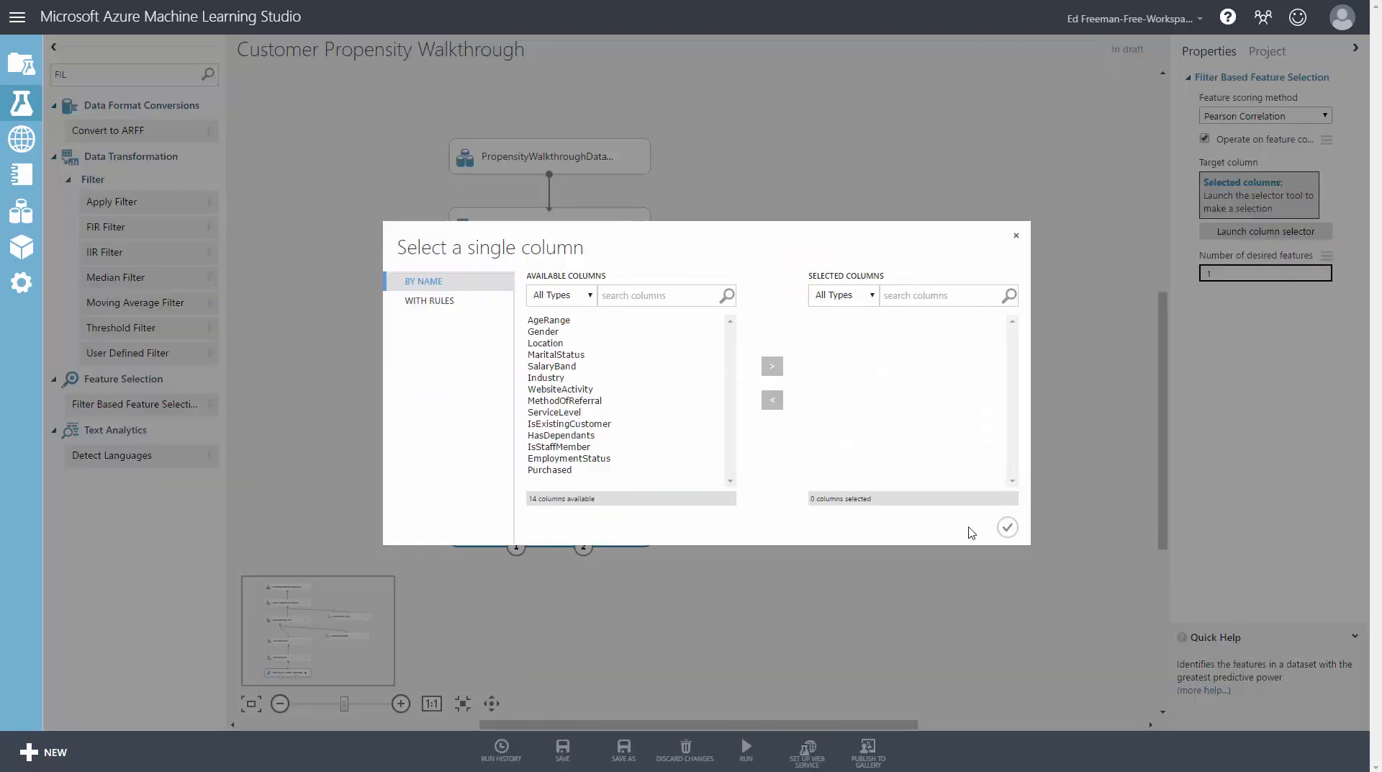
{"action": "left_click", "coordinate": [591, 473]}
{"action": "left_click", "coordinate": [782, 367]}
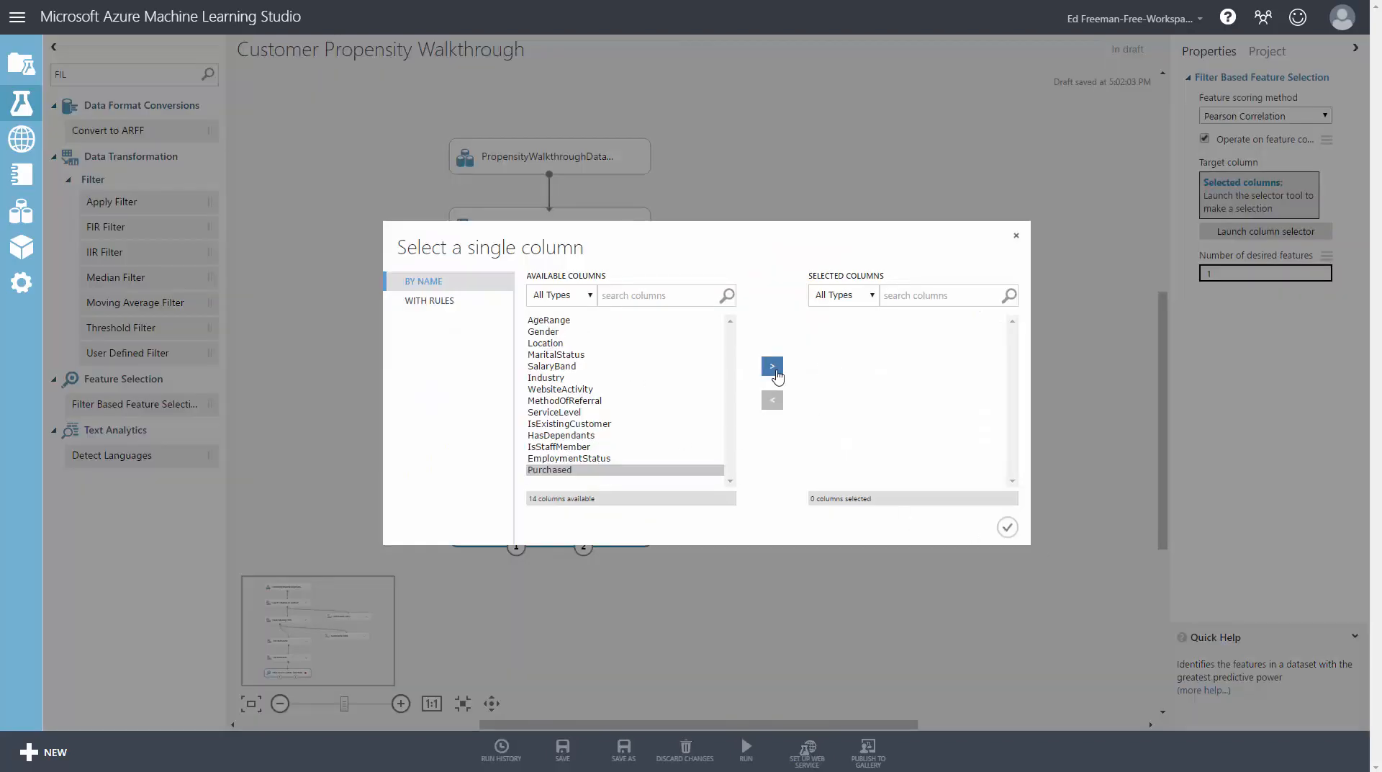
{"action": "left_click", "coordinate": [1007, 527]}
Set the number of desired features to 10 for Filter Based Feature Selection, and save and run the experiment
{"action": "left_click", "coordinate": [1228, 273]}
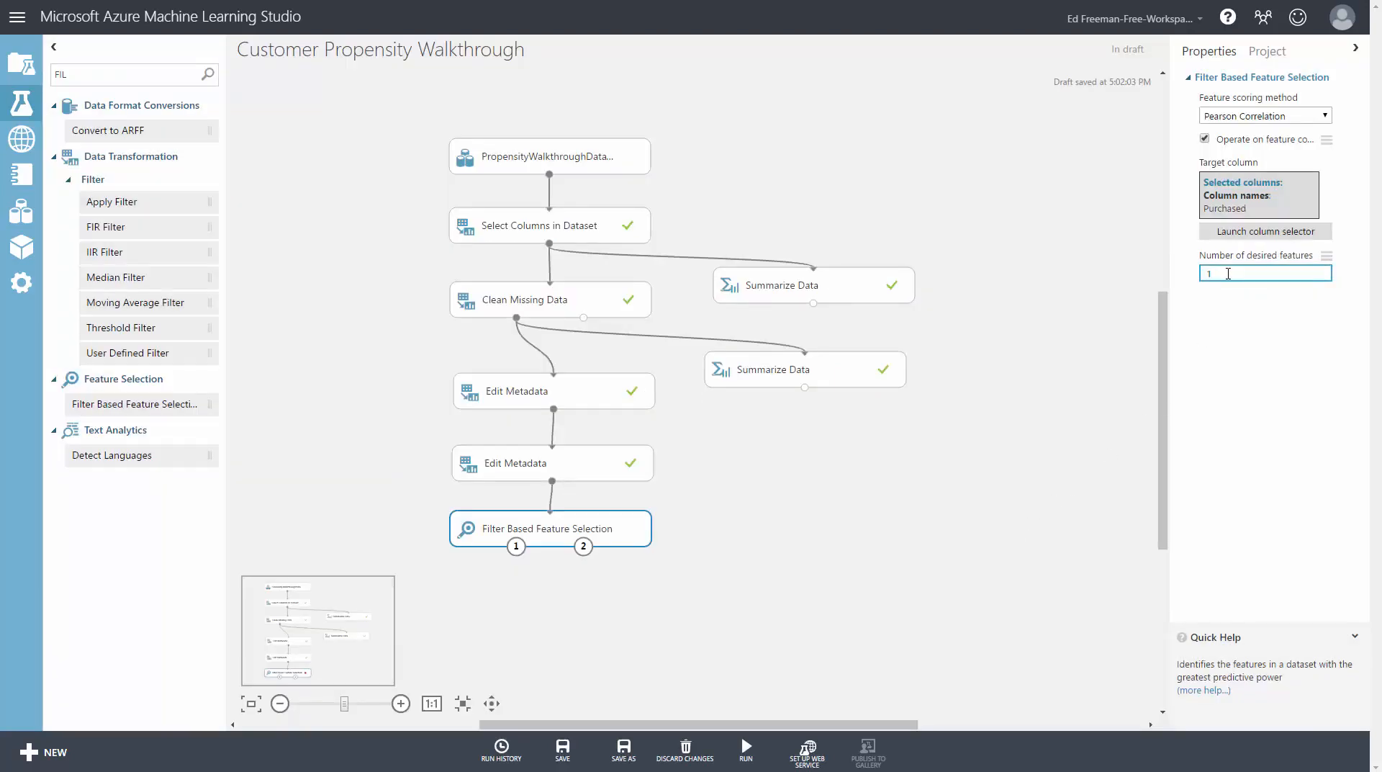
{"action": "type", "text": "0"}
{"action": "left_click", "coordinate": [563, 751]}
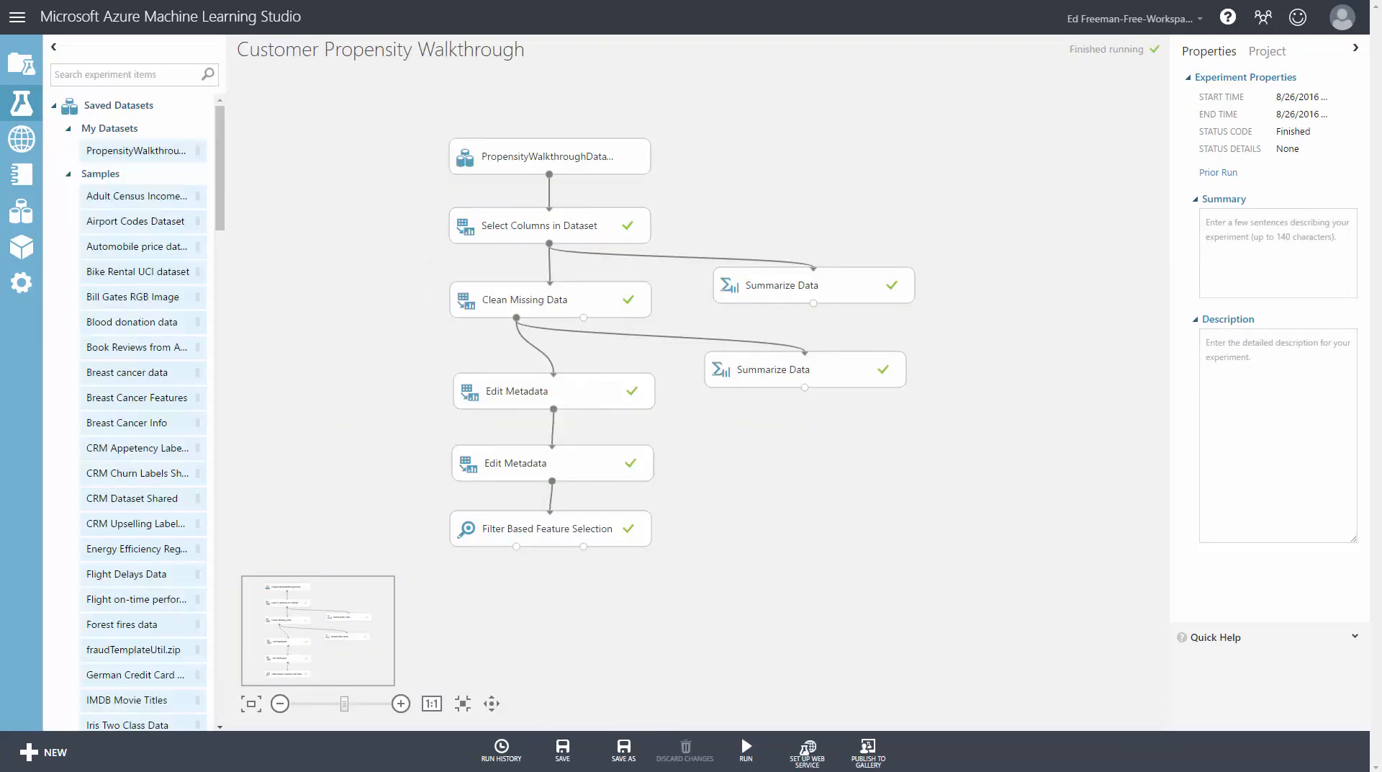
Visualize the filtered dataset output of Filter Based Feature Selection, review its columns and close the visualization
{"action": "right_click", "coordinate": [517, 547]}
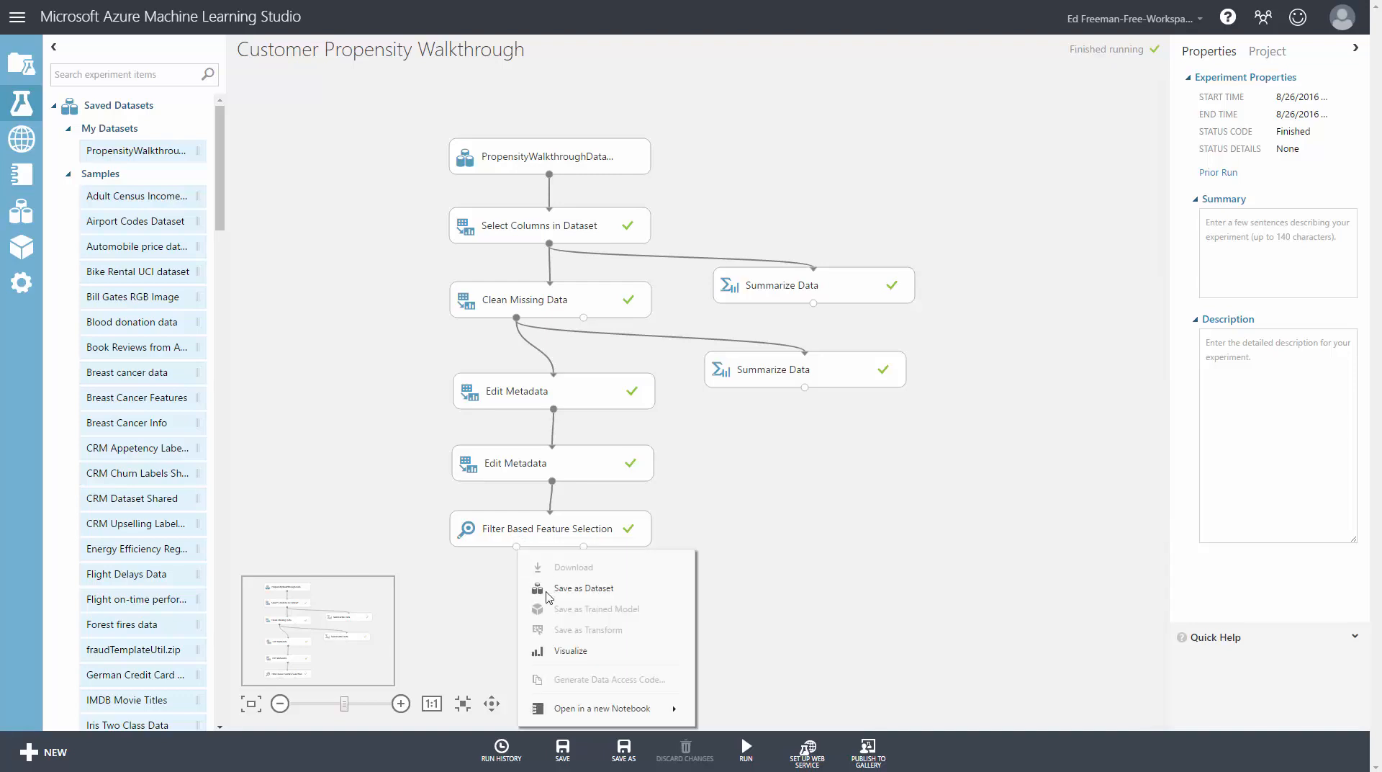
{"action": "left_click", "coordinate": [570, 649]}
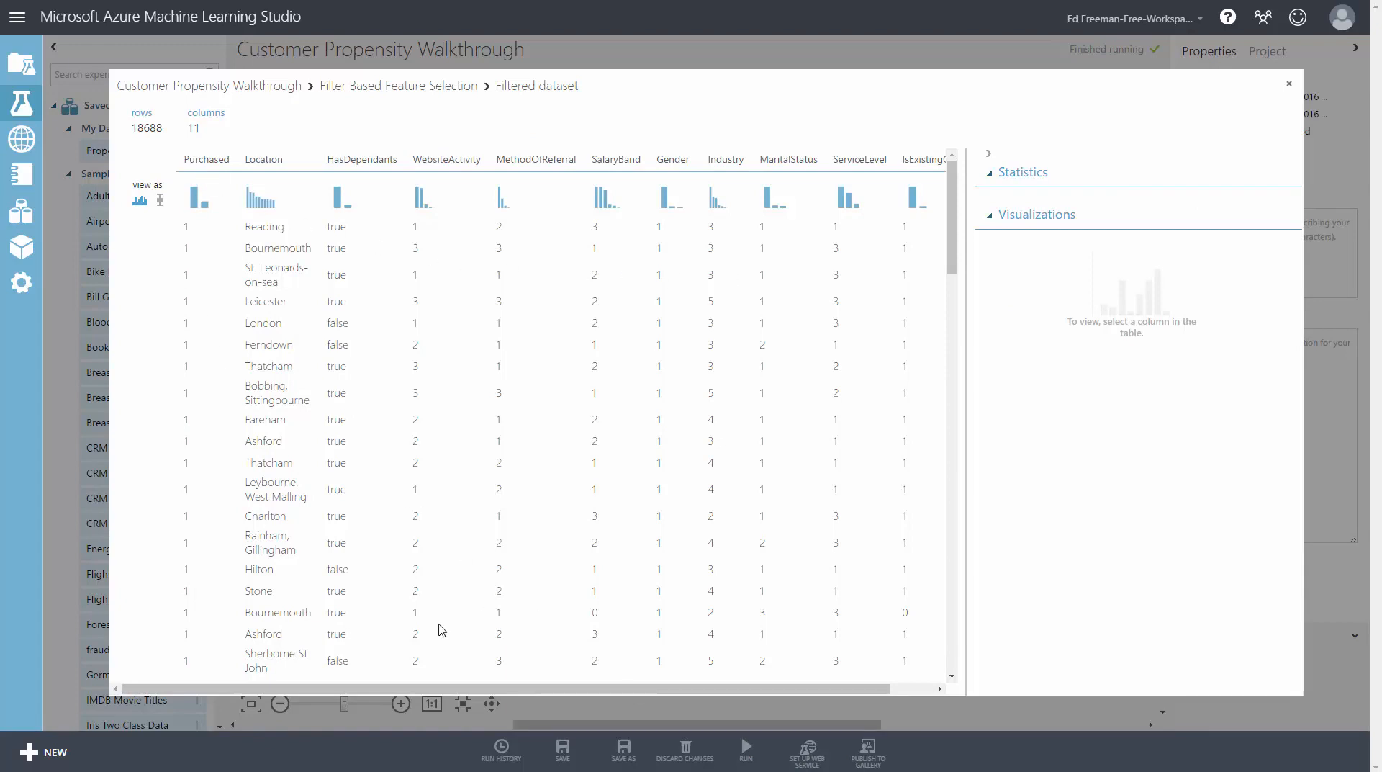
{"action": "left_click_drag", "start_coordinate": [519, 689], "coordinate": [563, 691]}
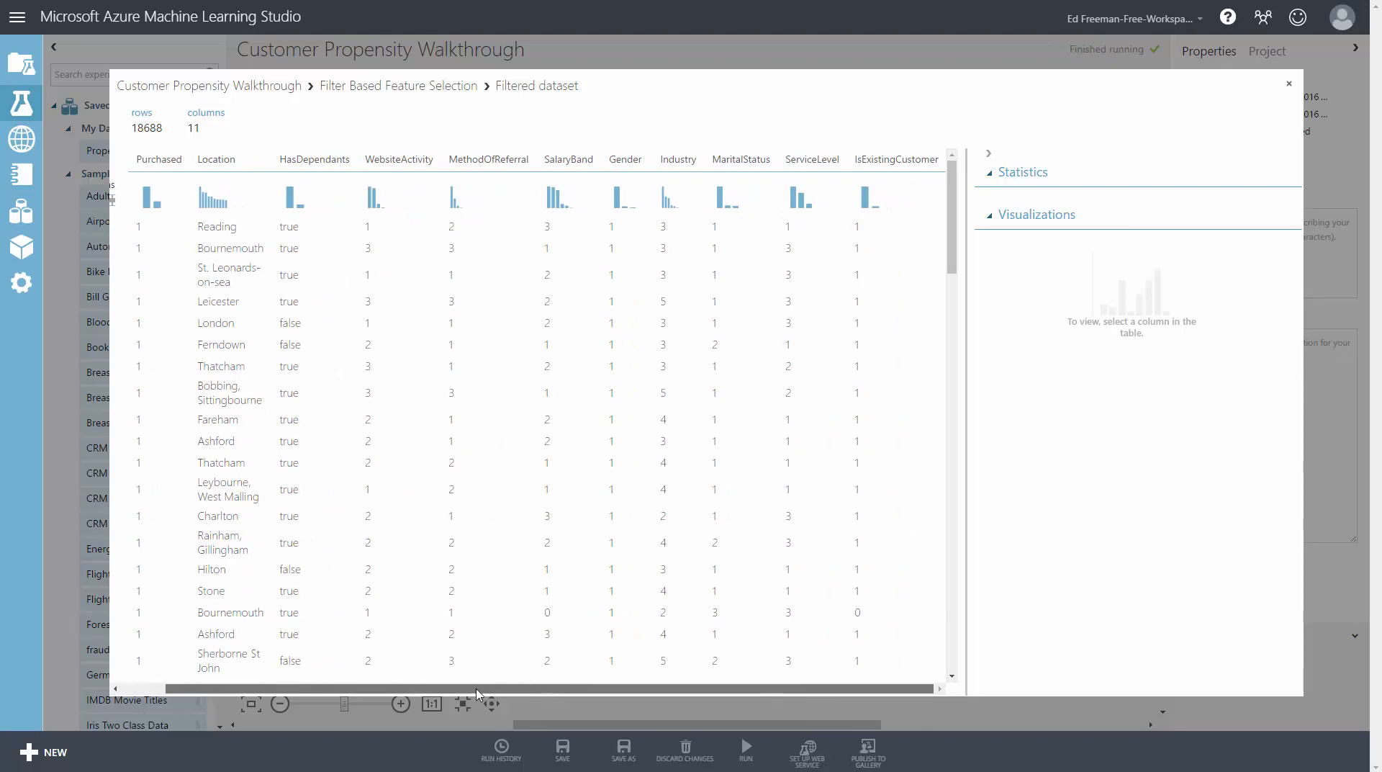
{"action": "left_click_drag", "start_coordinate": [479, 689], "coordinate": [525, 687]}
{"action": "left_click", "coordinate": [1288, 84]}
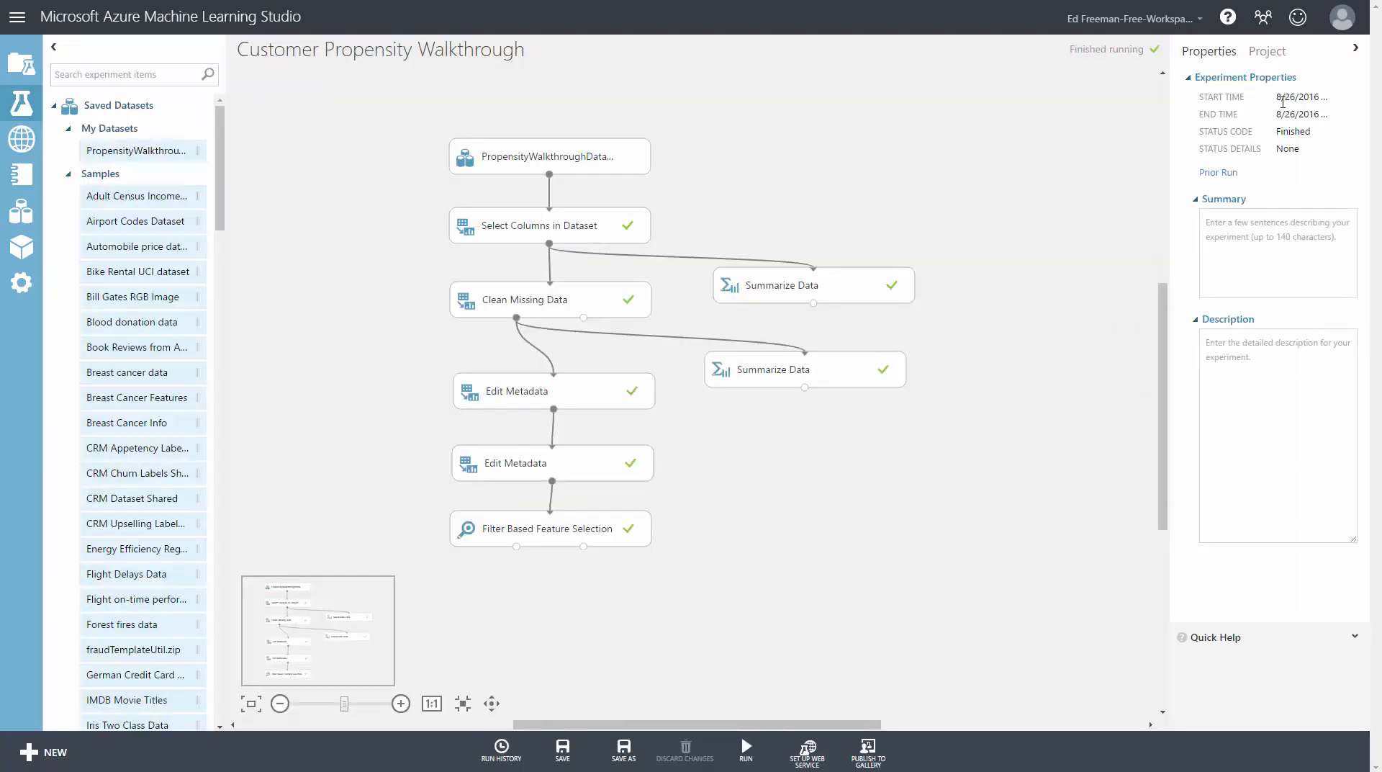
Visualize the Features output of Filter Based Feature Selection and examine the column scores through AgeRange, inspecting EmploymentStatus
{"action": "left_click", "coordinate": [583, 547]}
{"action": "left_click", "coordinate": [627, 651]}
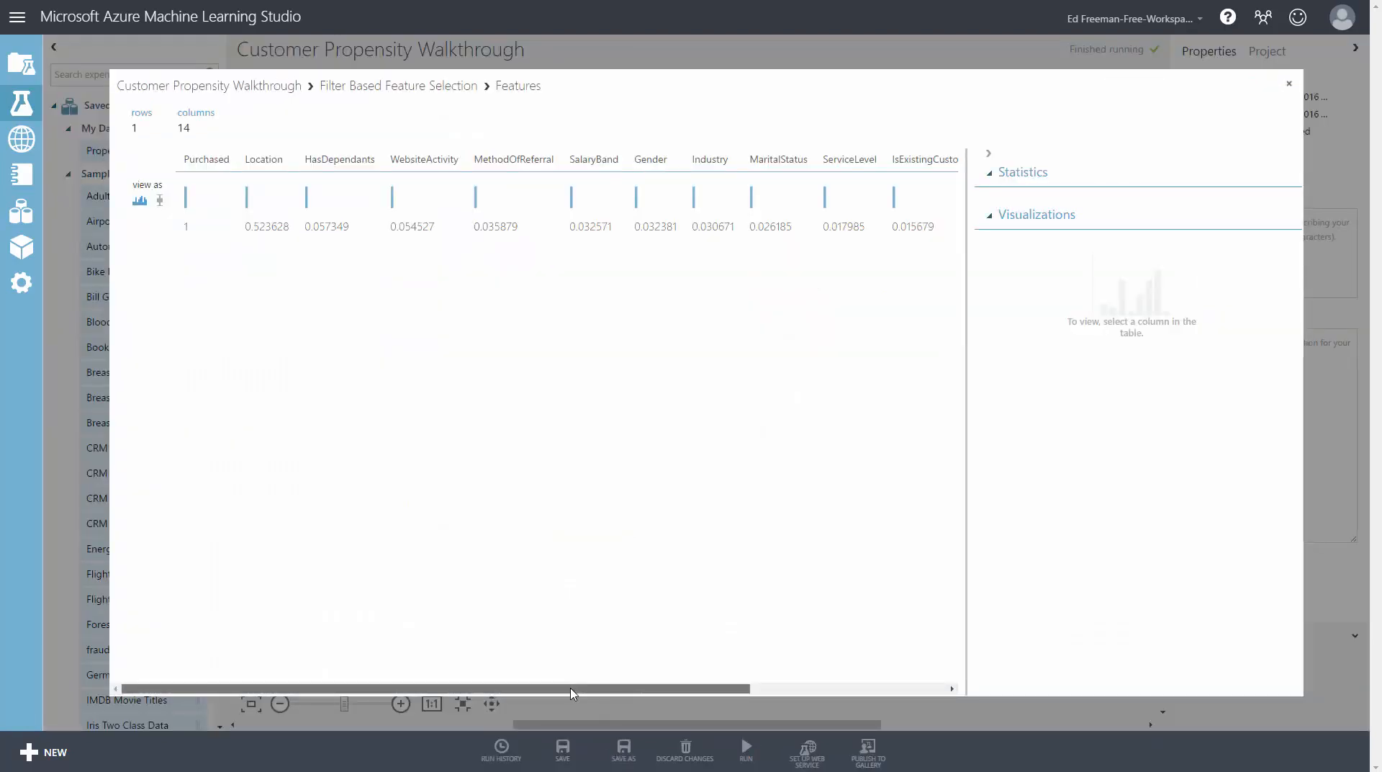
{"action": "left_click_drag", "start_coordinate": [572, 693], "coordinate": [838, 683]}
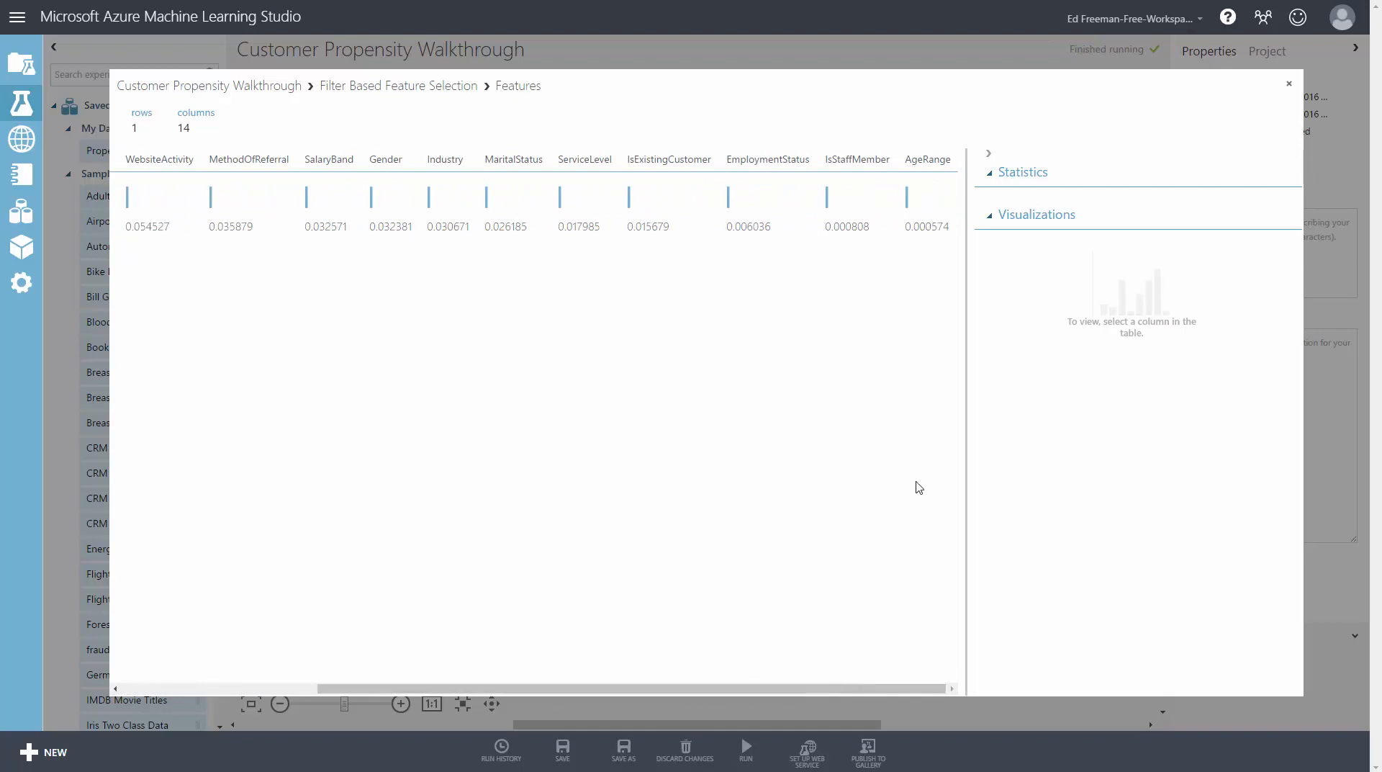
{"action": "left_click", "coordinate": [759, 155]}
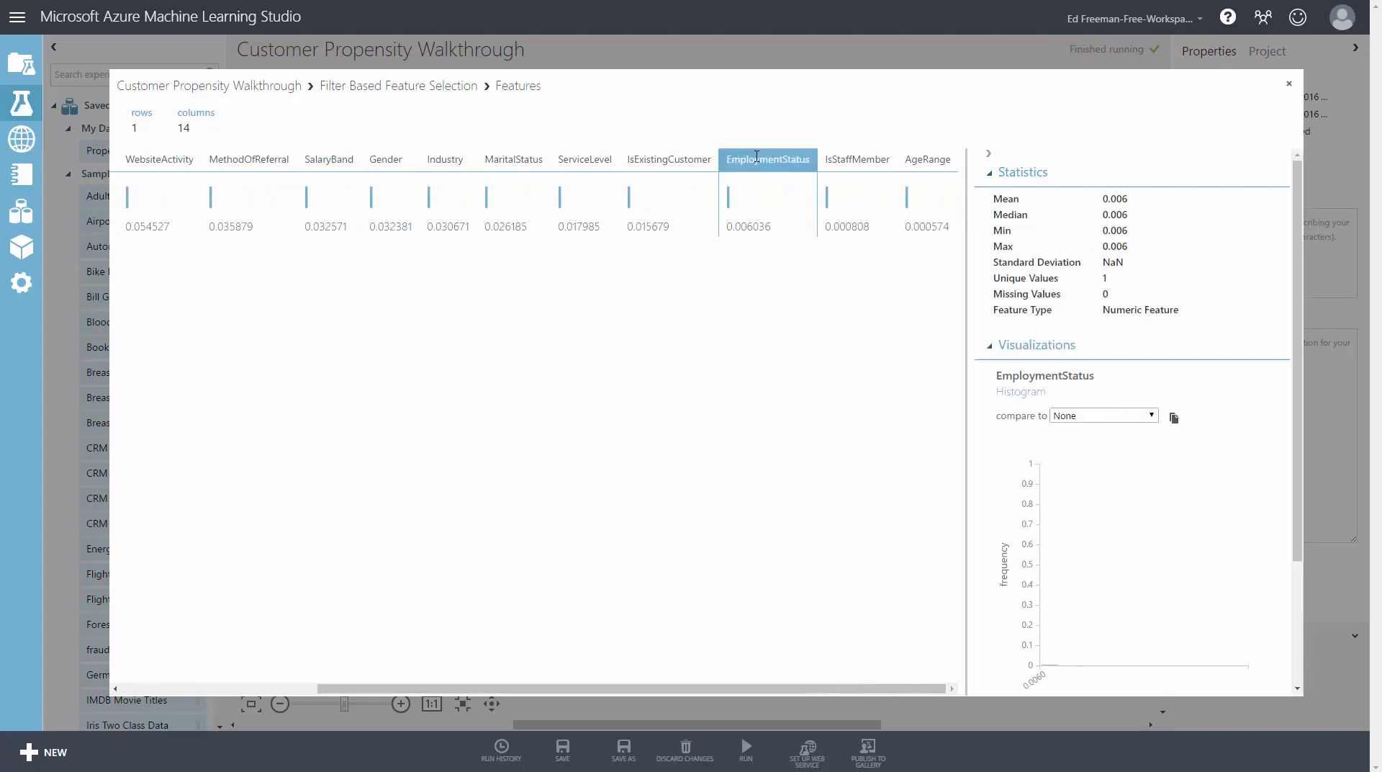
Inspect the statistics of the IsStaffMember and AgeRange feature scores, and close the Features visualization
{"action": "left_click", "coordinate": [850, 156]}
{"action": "left_click", "coordinate": [922, 161]}
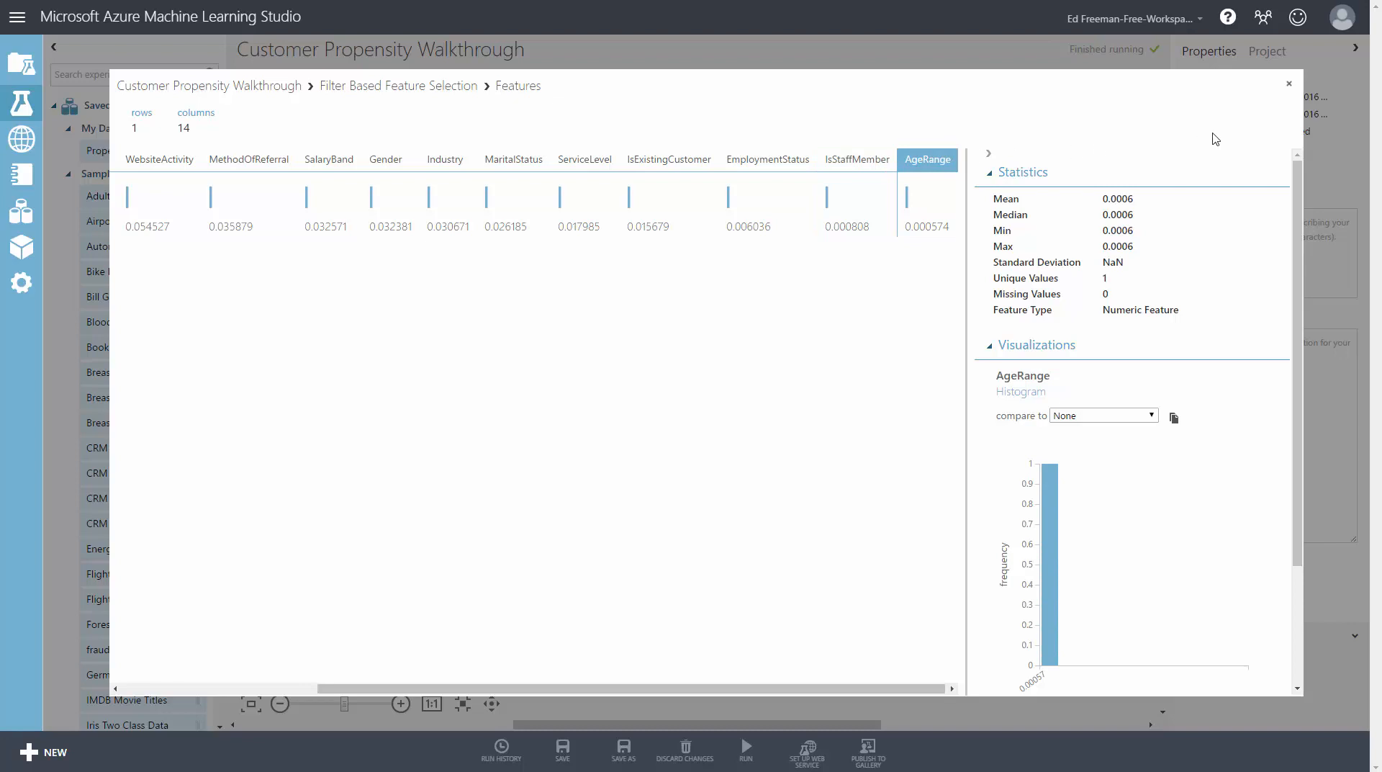
{"action": "left_click", "coordinate": [1289, 84]}
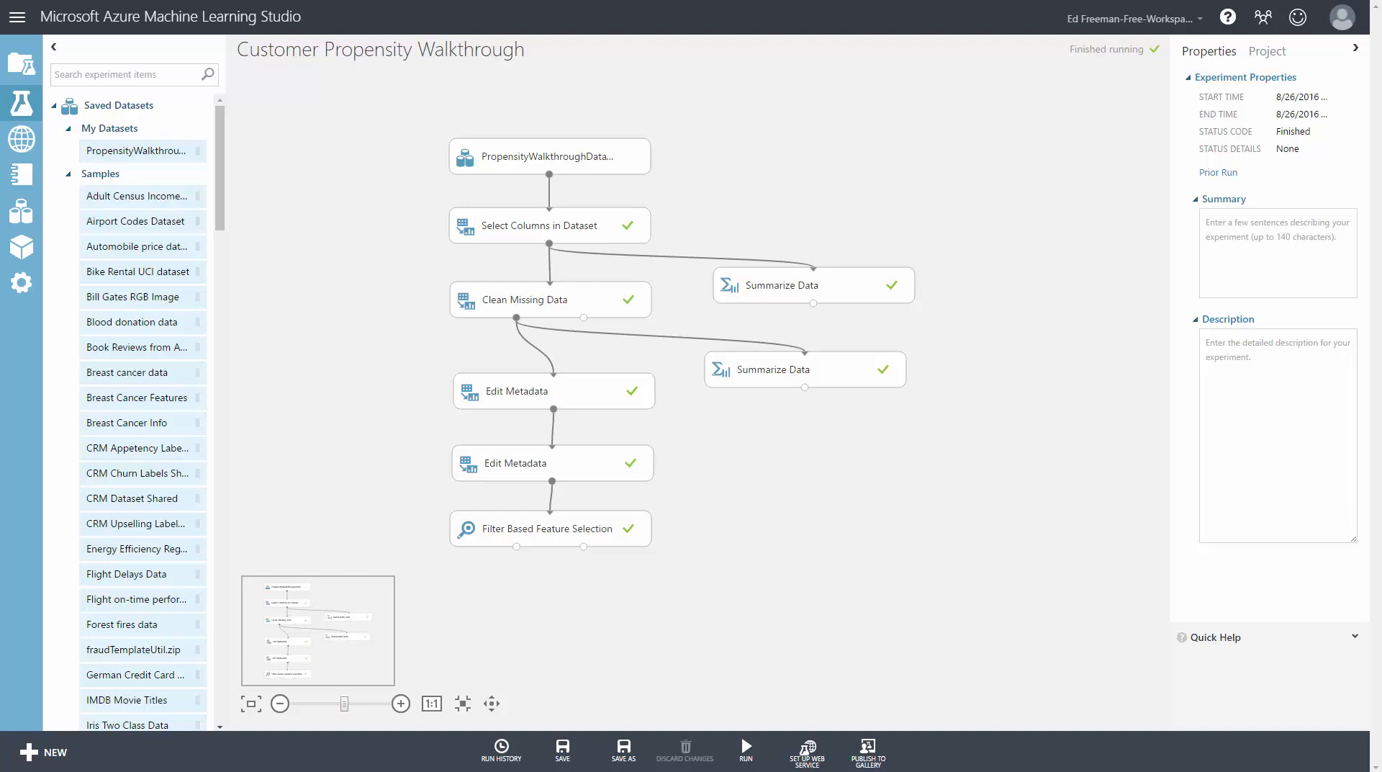
Add a Split Data module fed by the filtered dataset of Filter Based Feature Selection, with 0.8 as the fraction of rows in the first output
{"action": "left_click", "coordinate": [177, 79]}
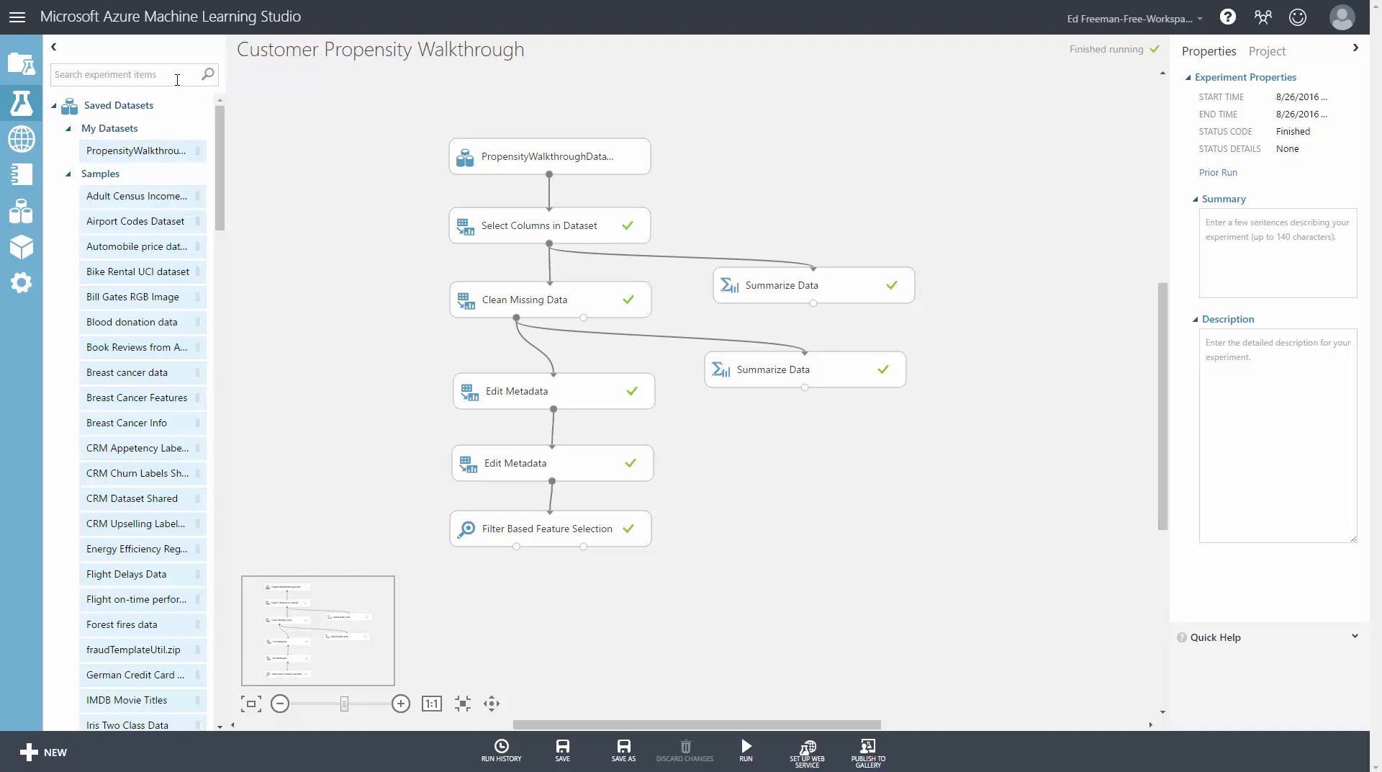
{"action": "type", "text": "split"}
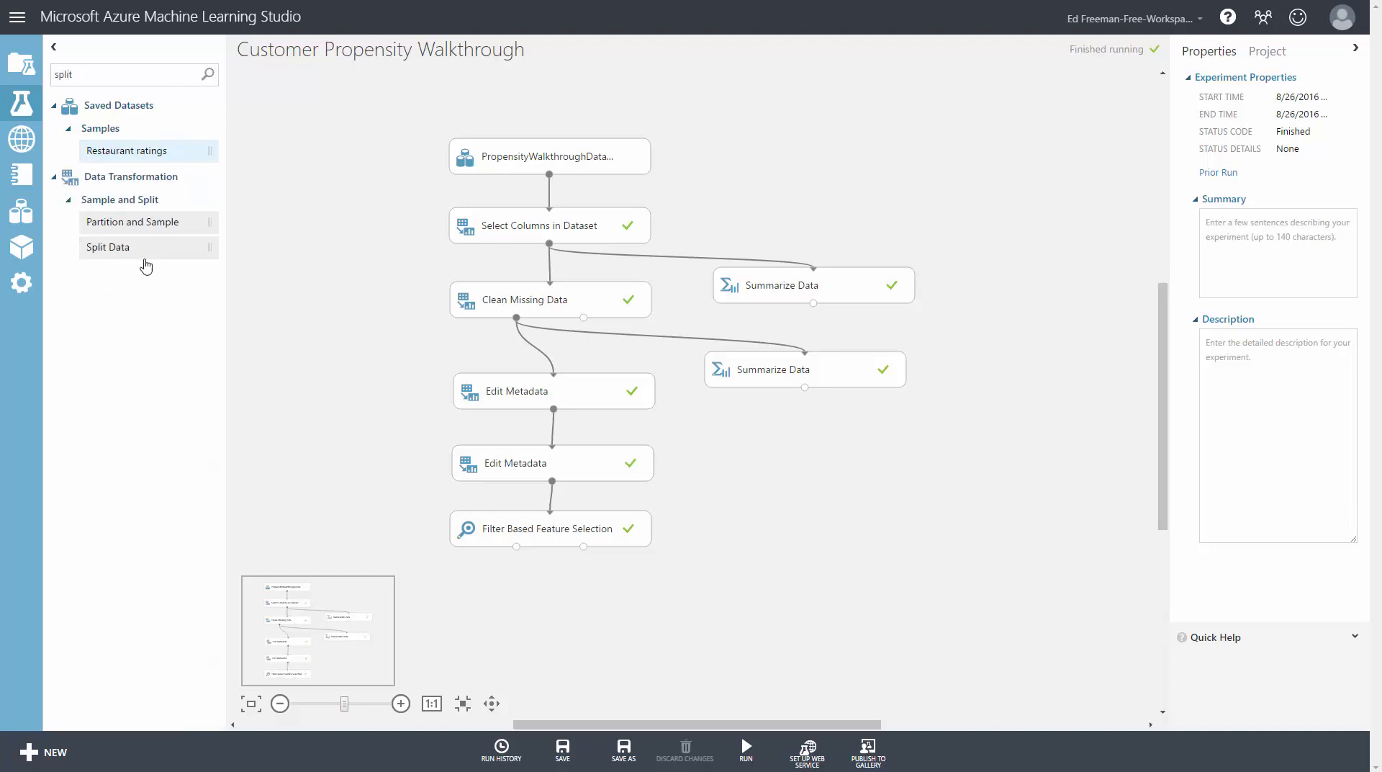
{"action": "left_click_drag", "start_coordinate": [144, 261], "coordinate": [516, 546]}
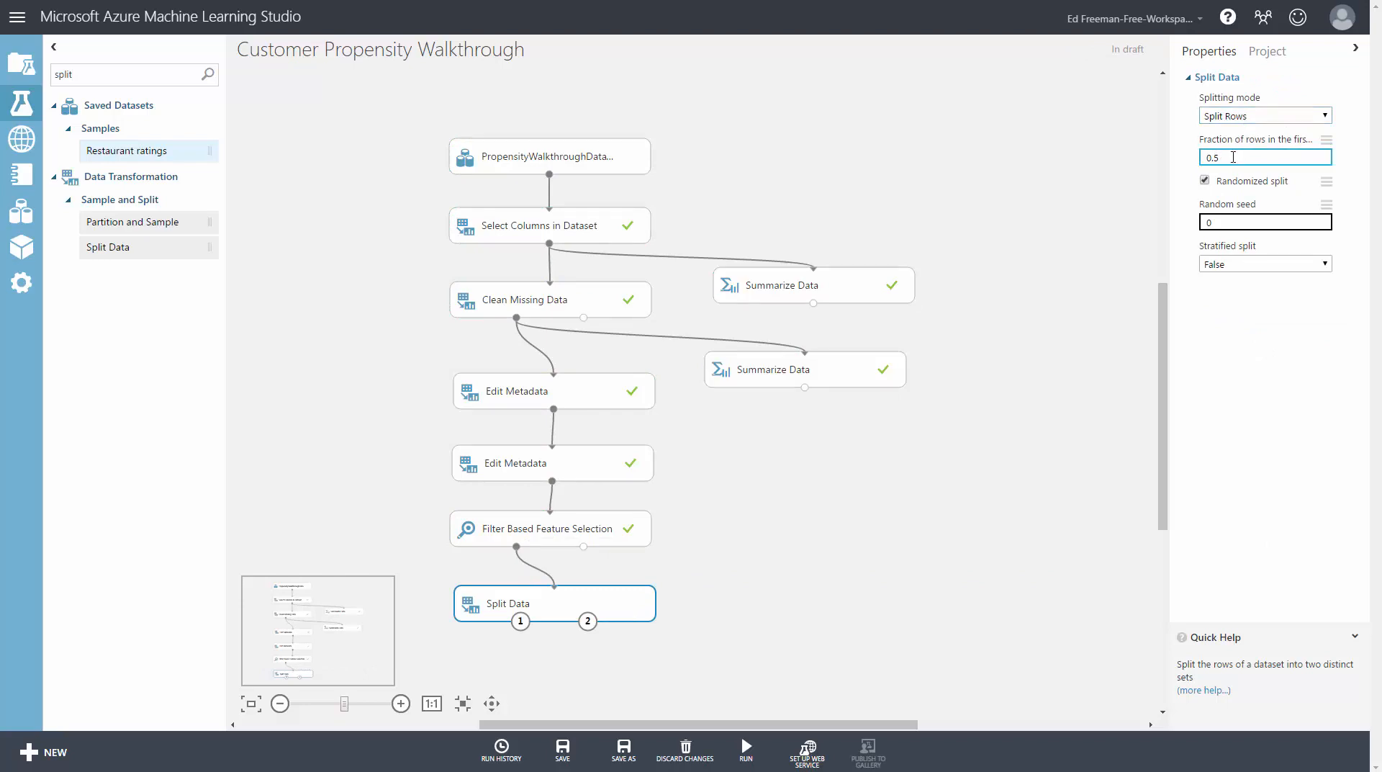
{"action": "key", "text": "BackSpace"}
{"action": "type", "text": "8"}
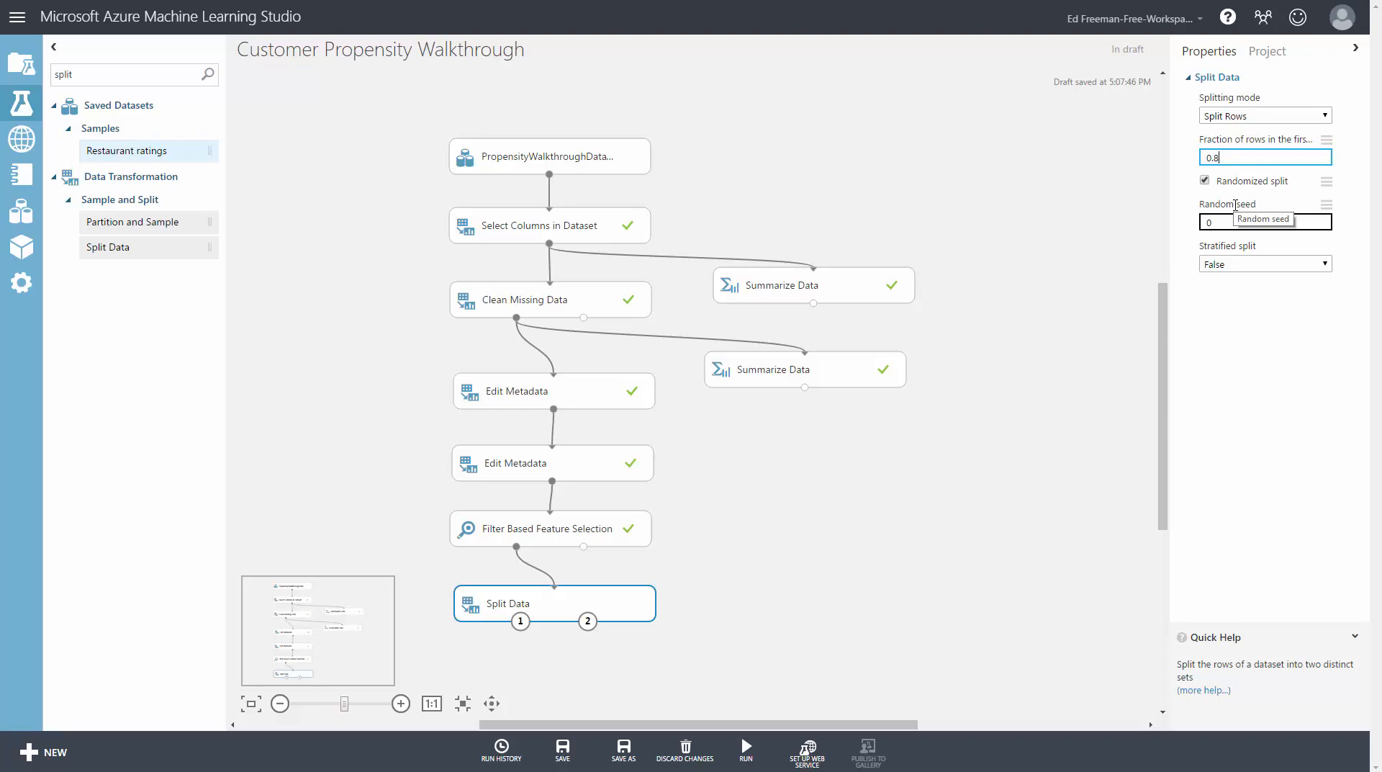
Set the Split Data random seed to 2 and enable a stratified split with Purchased as the stratification key column
{"action": "left_click", "coordinate": [1230, 219]}
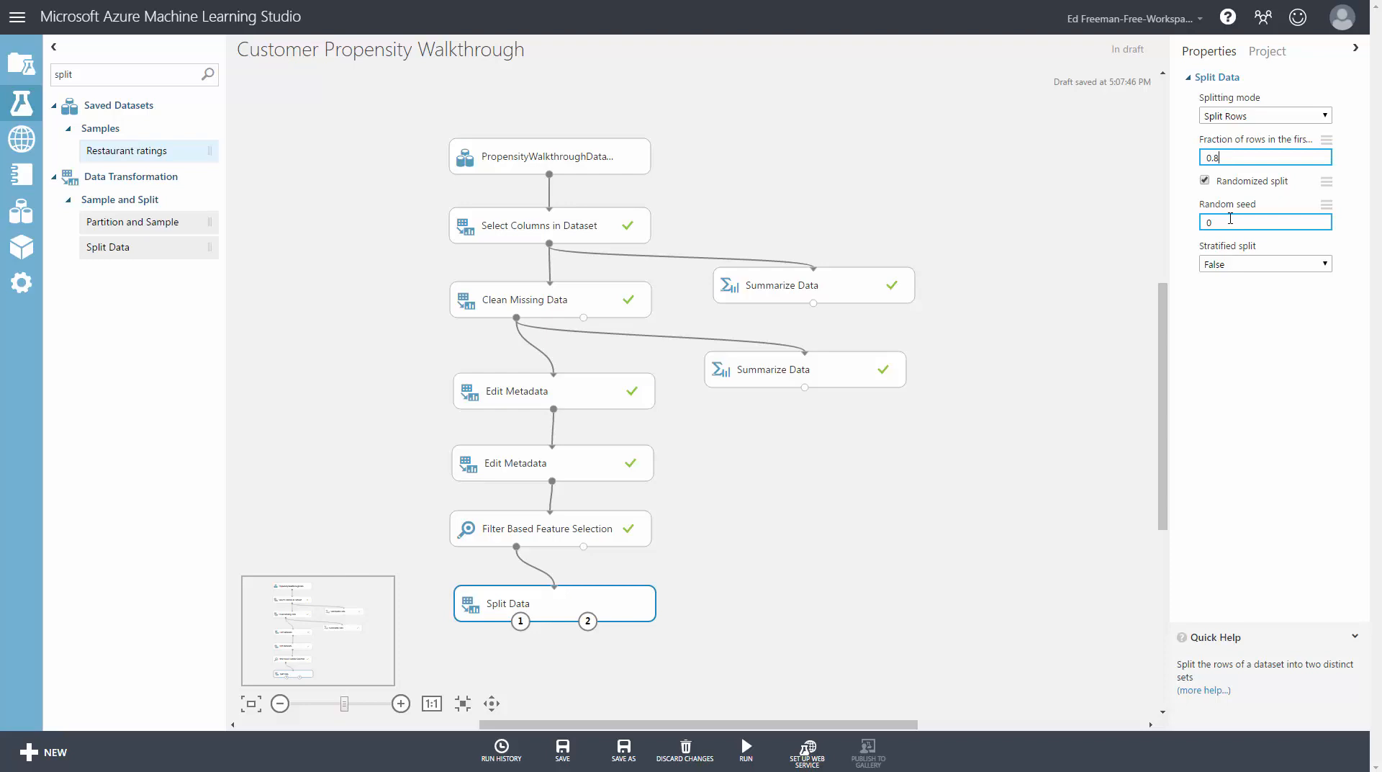
{"action": "left_click", "coordinate": [1230, 218]}
{"action": "left_click", "coordinate": [1256, 264]}
{"action": "left_click", "coordinate": [1265, 280]}
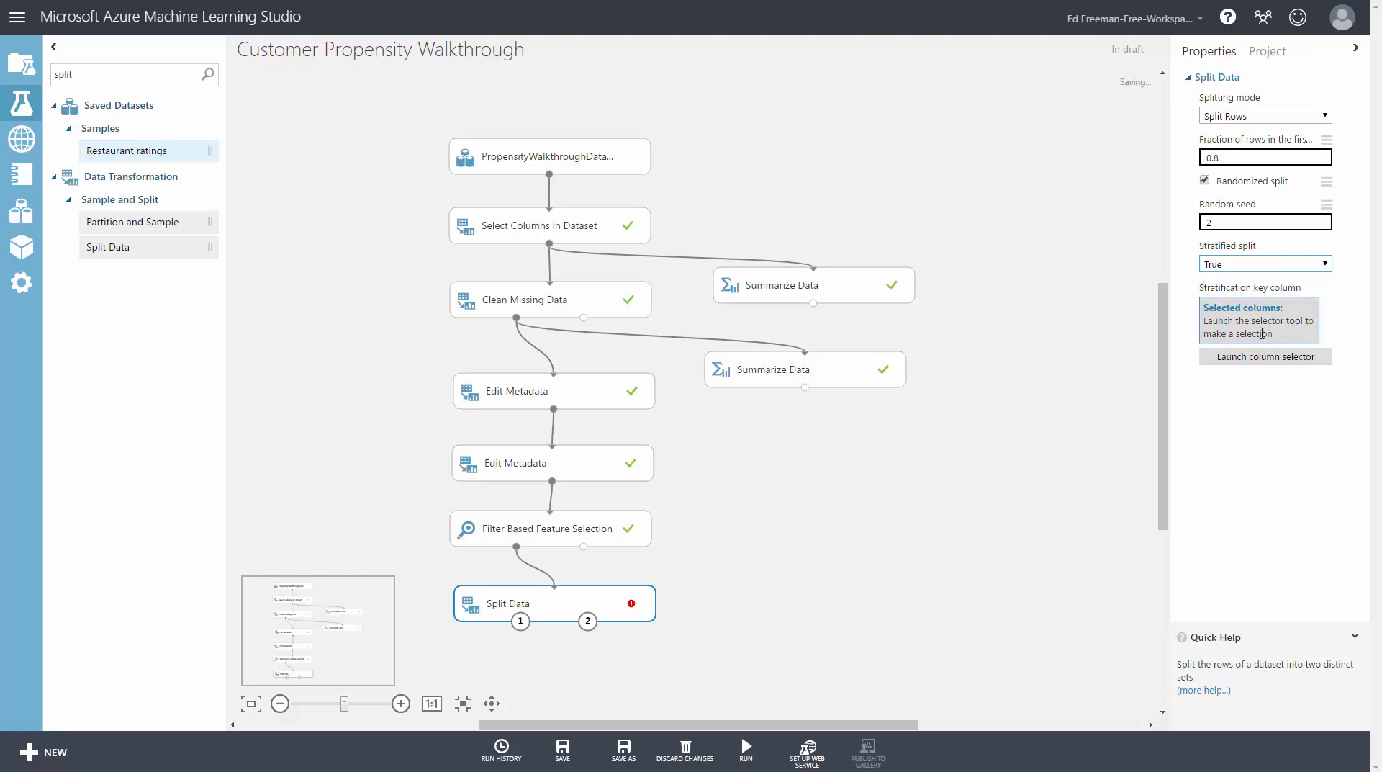
{"action": "left_click", "coordinate": [1264, 356]}
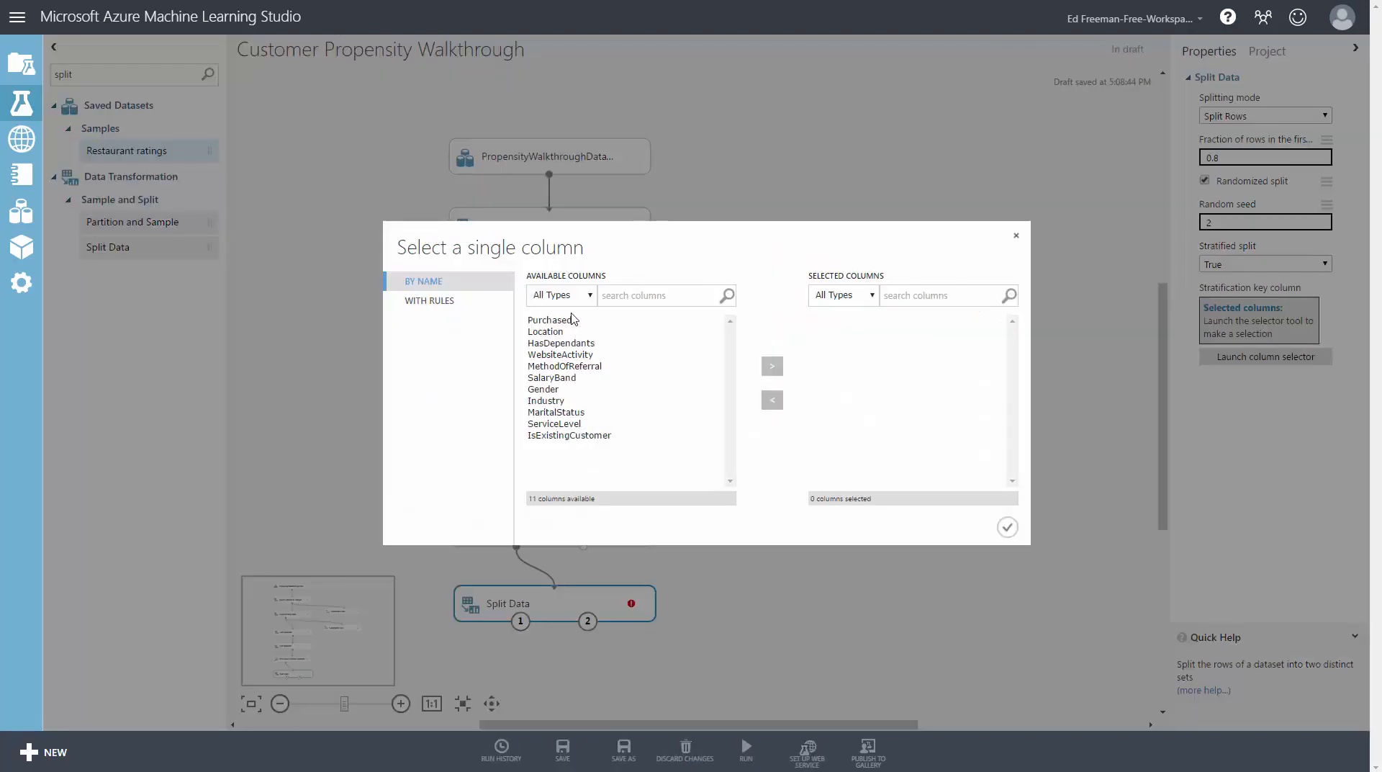
{"action": "left_click", "coordinate": [572, 319]}
{"action": "left_click", "coordinate": [771, 365]}
{"action": "left_click", "coordinate": [1007, 527]}
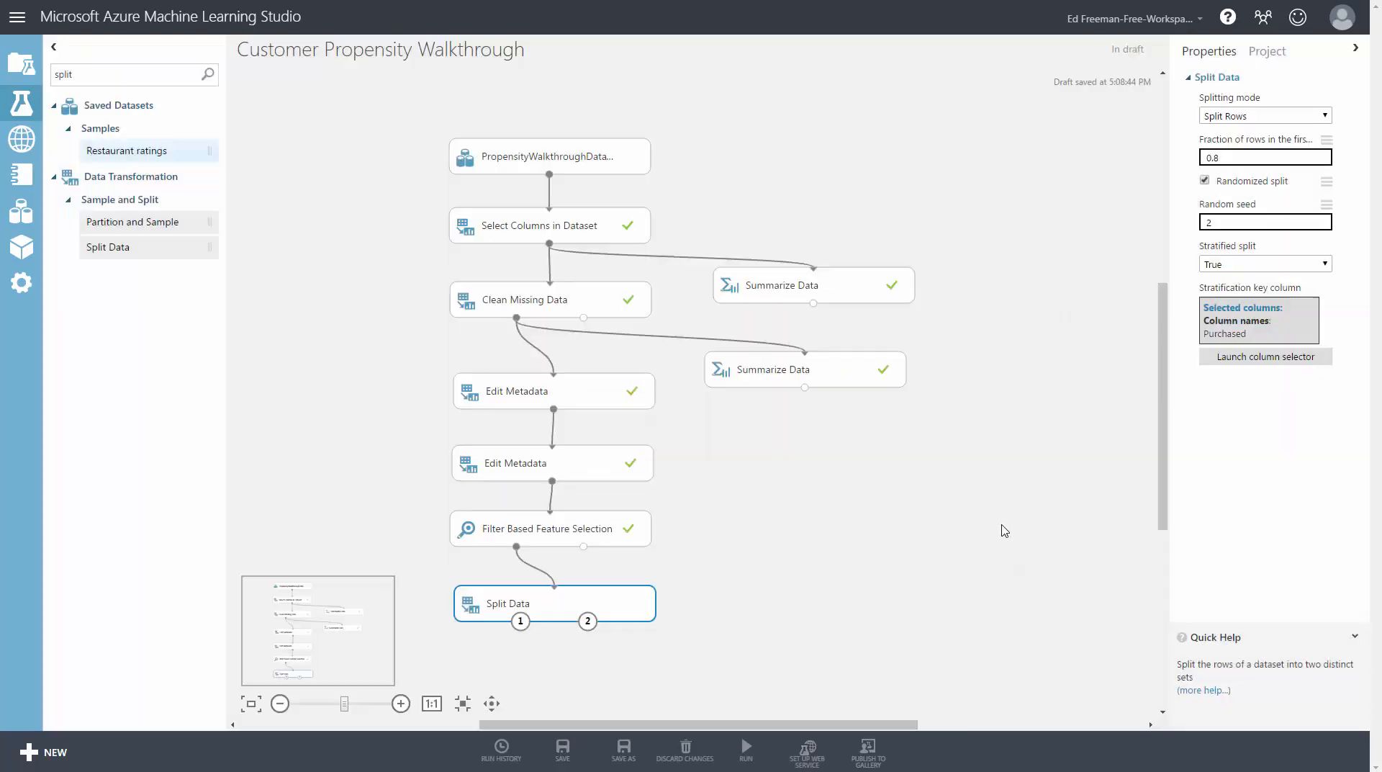
Run the experiment with the configured Split Data module
{"action": "left_click", "coordinate": [745, 748]}
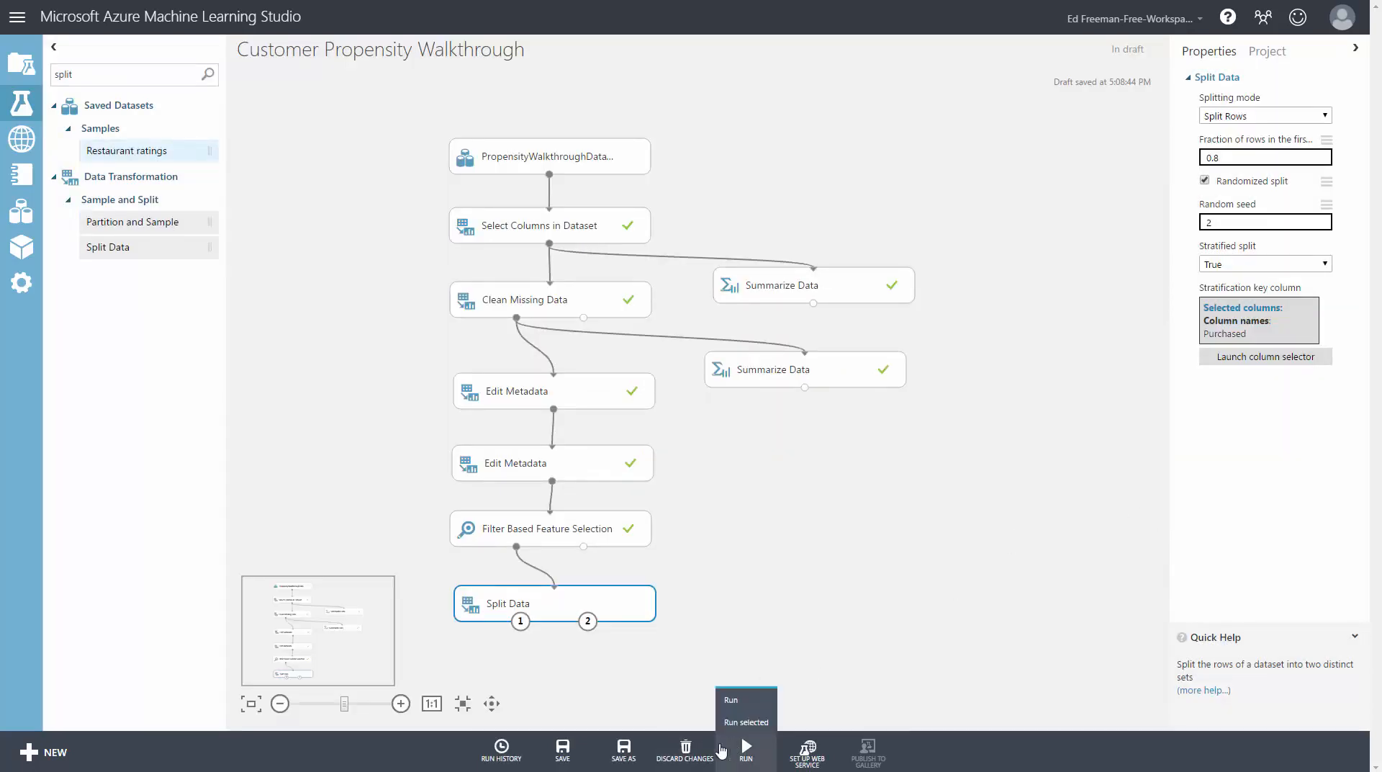
{"action": "left_click", "coordinate": [746, 697]}
{"action": "left_click", "coordinate": [749, 749]}
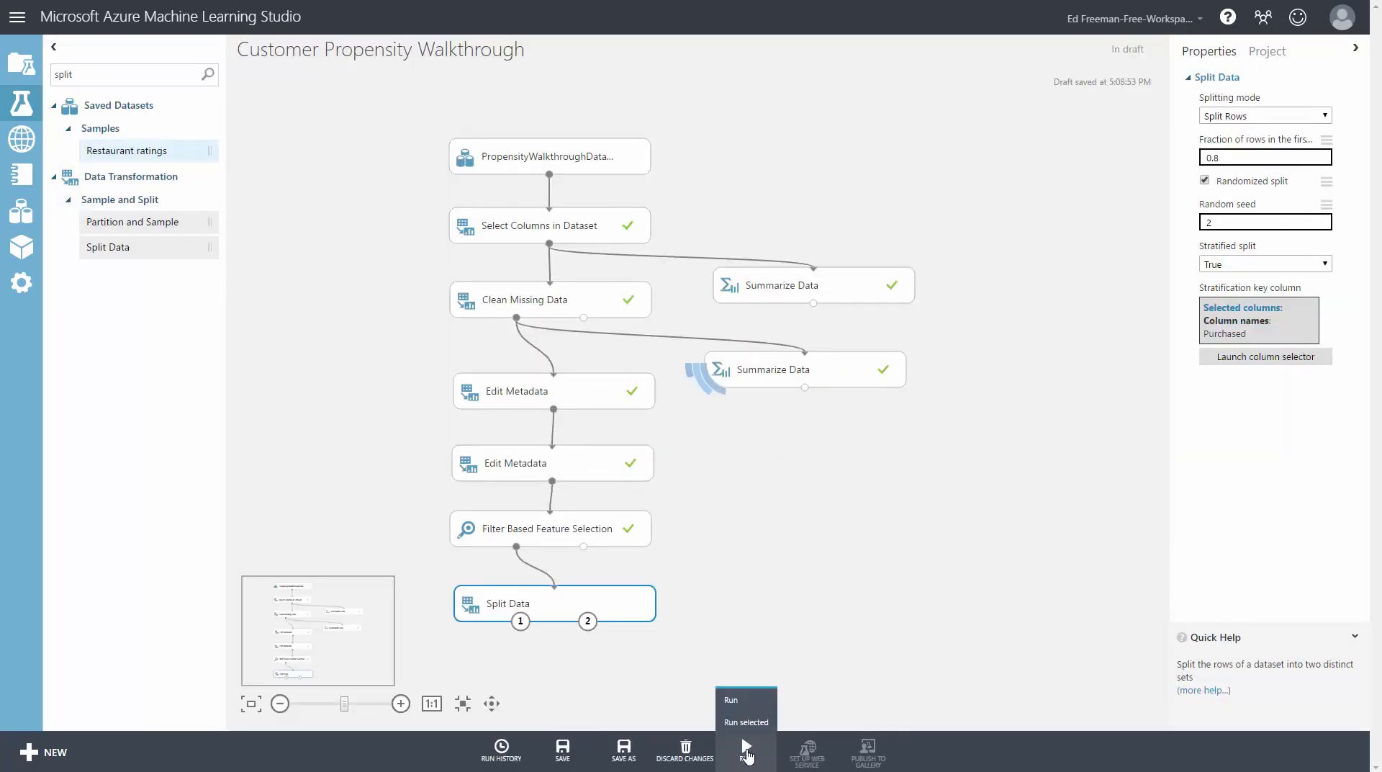
{"action": "left_click", "coordinate": [745, 697]}
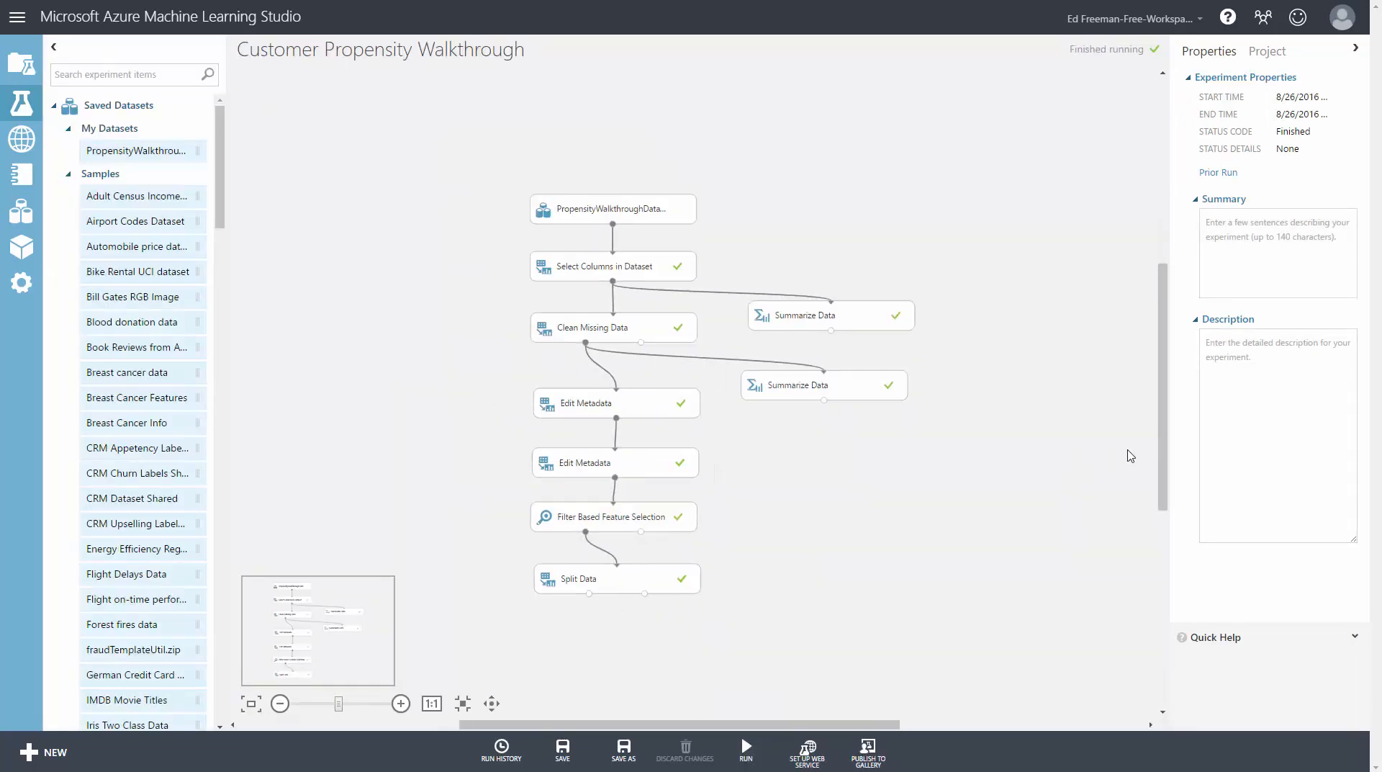
Visualize the first results dataset of Split Data, check its row count and close the visualization
{"action": "scroll", "coordinate": [1163, 483], "scroll_direction": "down", "scroll_amount": 3}
{"action": "scroll", "coordinate": [1166, 492], "scroll_direction": "down", "scroll_amount": 2}
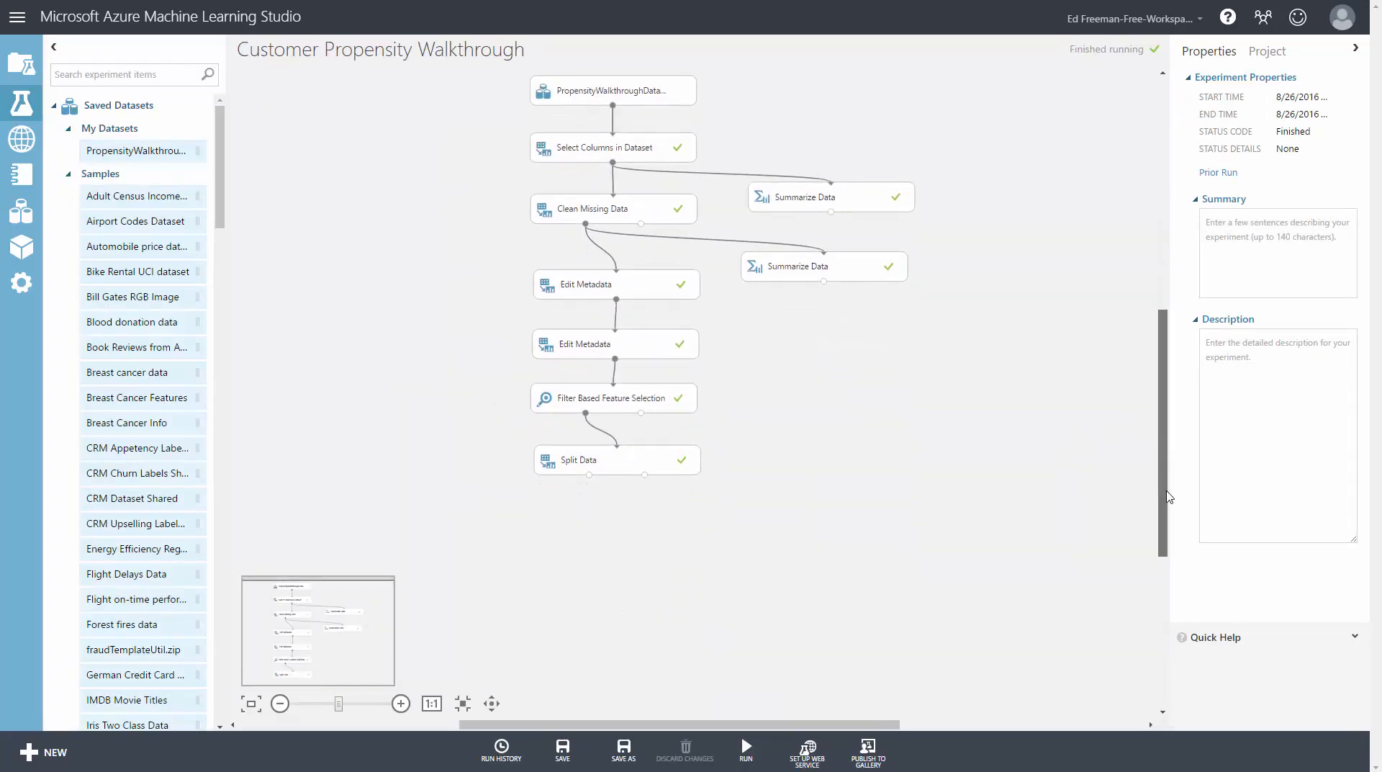
{"action": "right_click", "coordinate": [591, 469]}
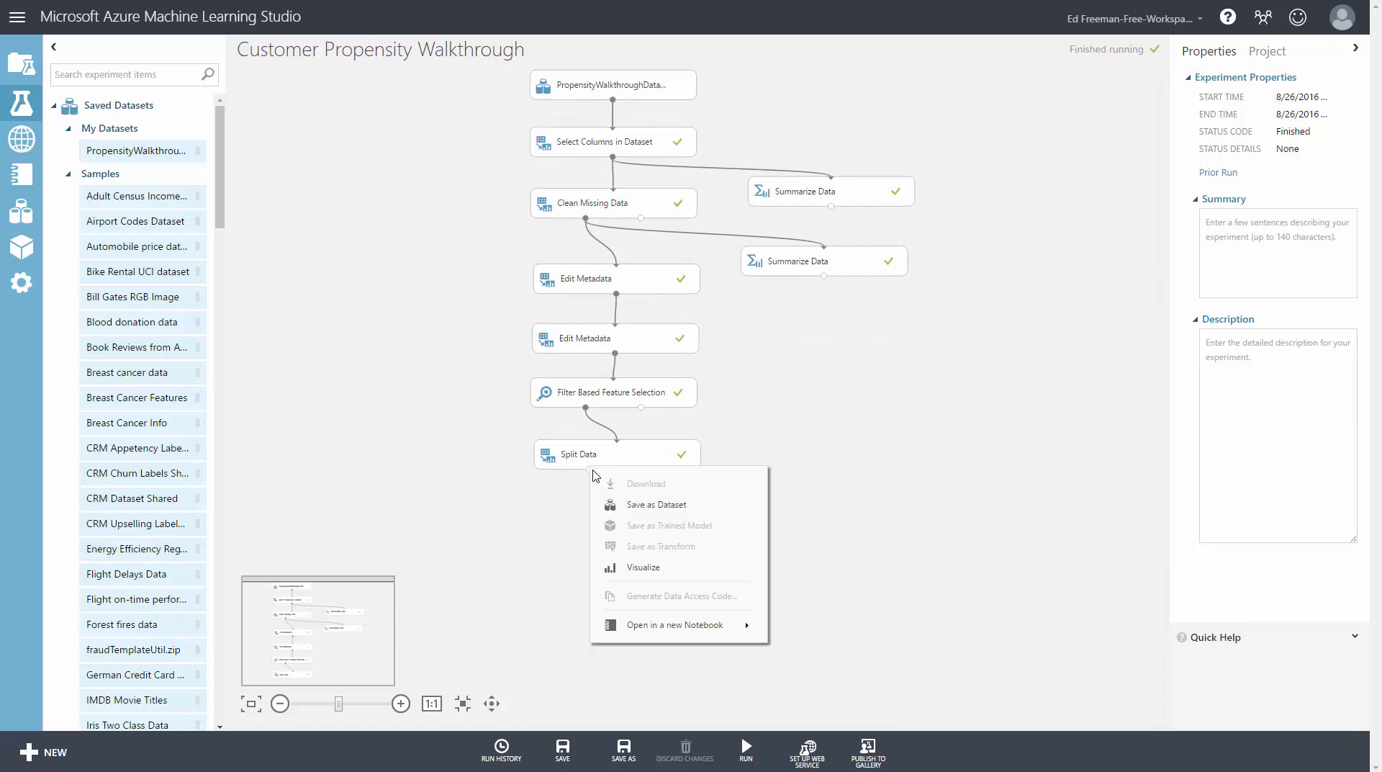
{"action": "left_click", "coordinate": [643, 567]}
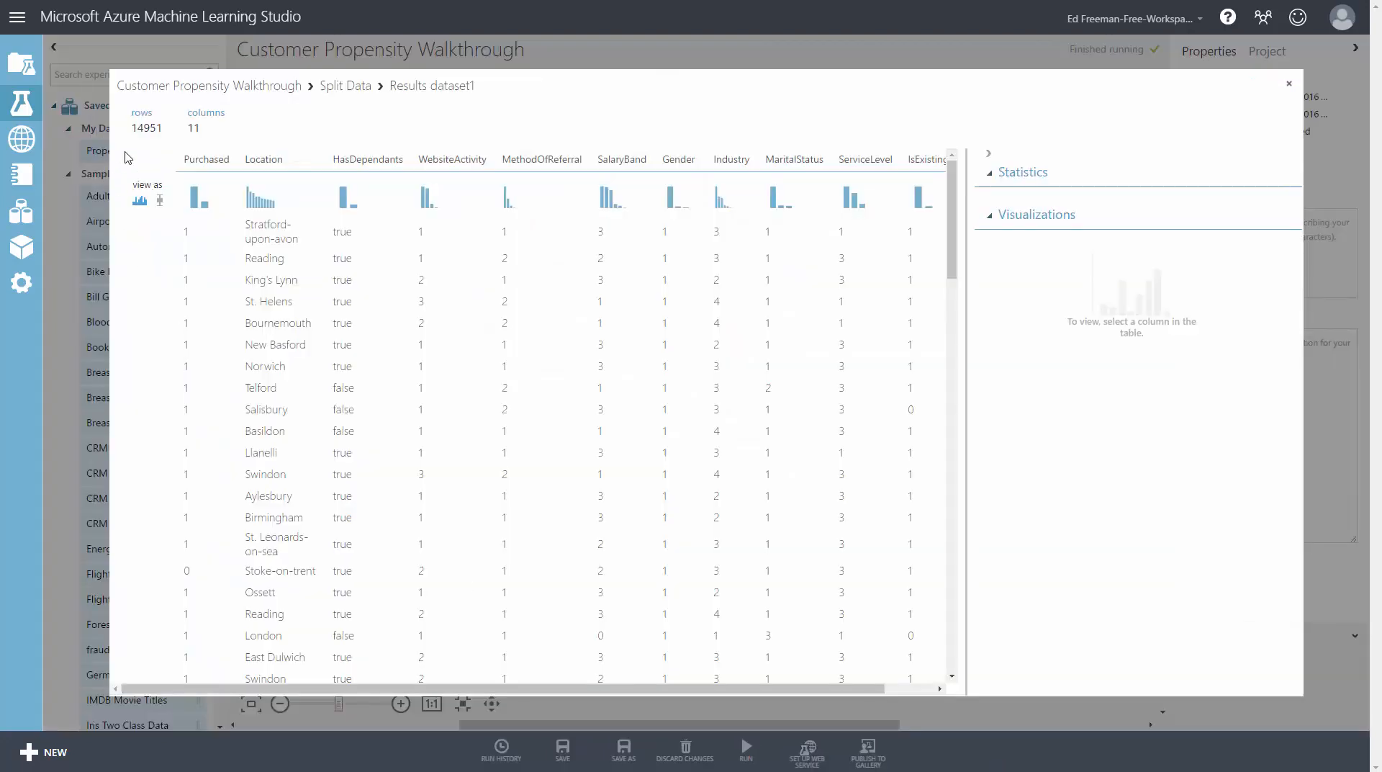
{"action": "left_click_drag", "start_coordinate": [168, 129], "coordinate": [135, 131]}
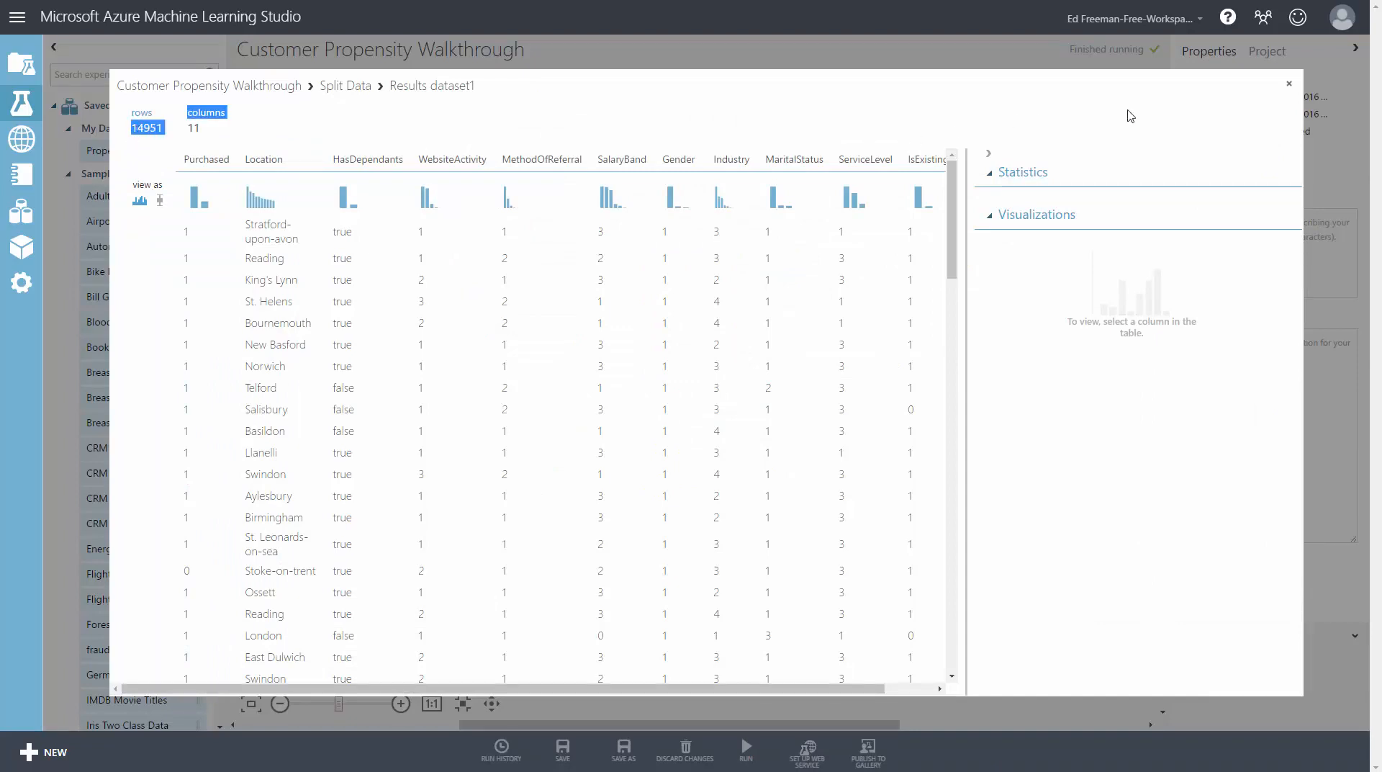
{"action": "left_click", "coordinate": [1289, 83]}
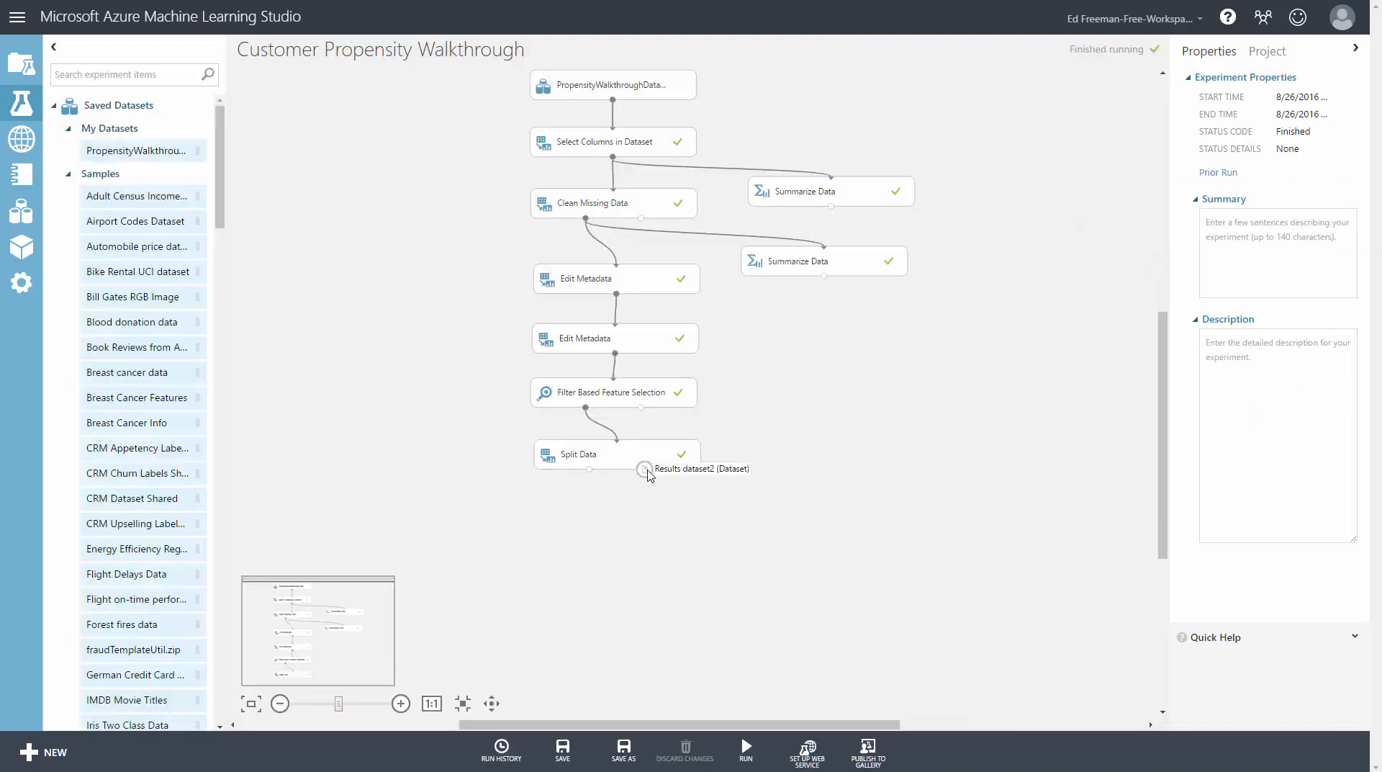
Visualize the second results dataset of Split Data, check its row count and close the visualization
{"action": "right_click", "coordinate": [643, 469]}
{"action": "left_click", "coordinate": [698, 570]}
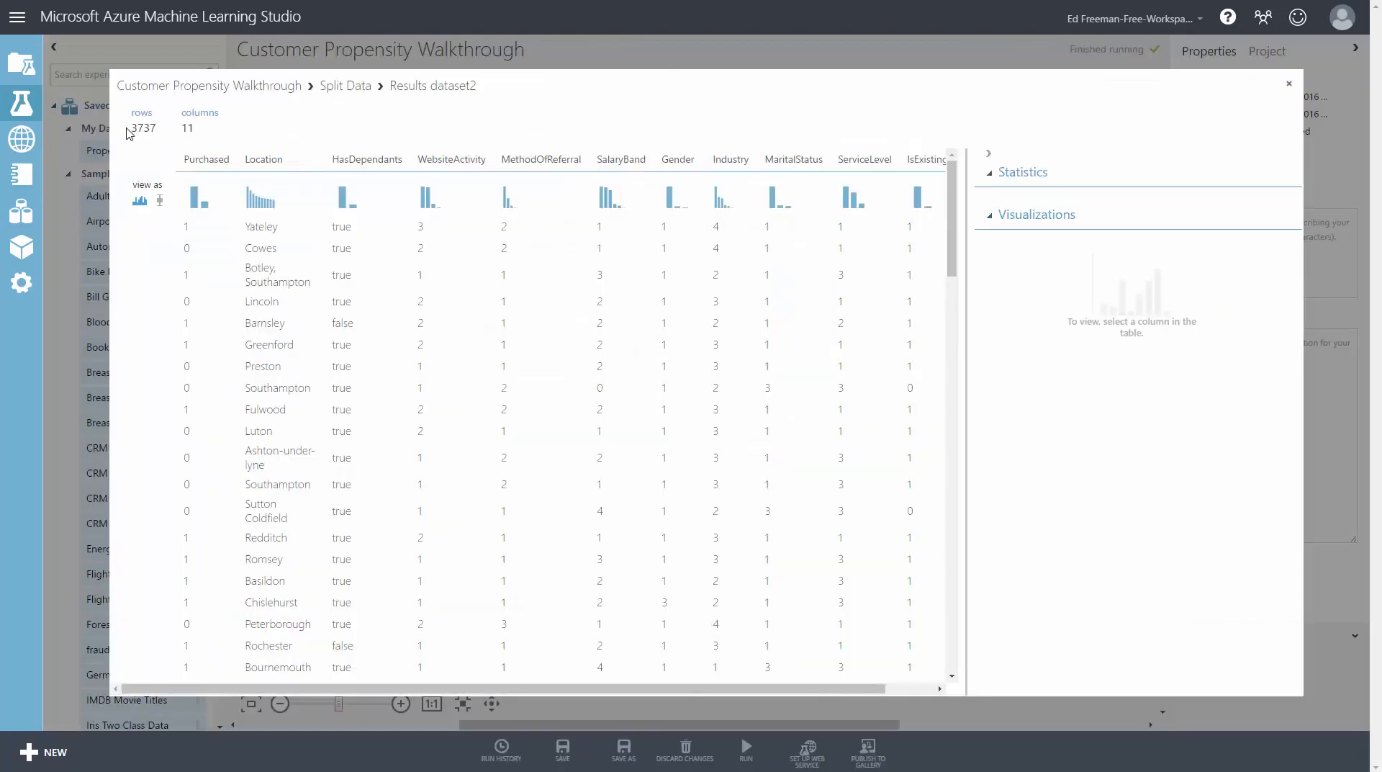
{"action": "left_click_drag", "start_coordinate": [130, 134], "coordinate": [153, 139]}
{"action": "left_click", "coordinate": [153, 139]}
{"action": "left_click", "coordinate": [1289, 85]}
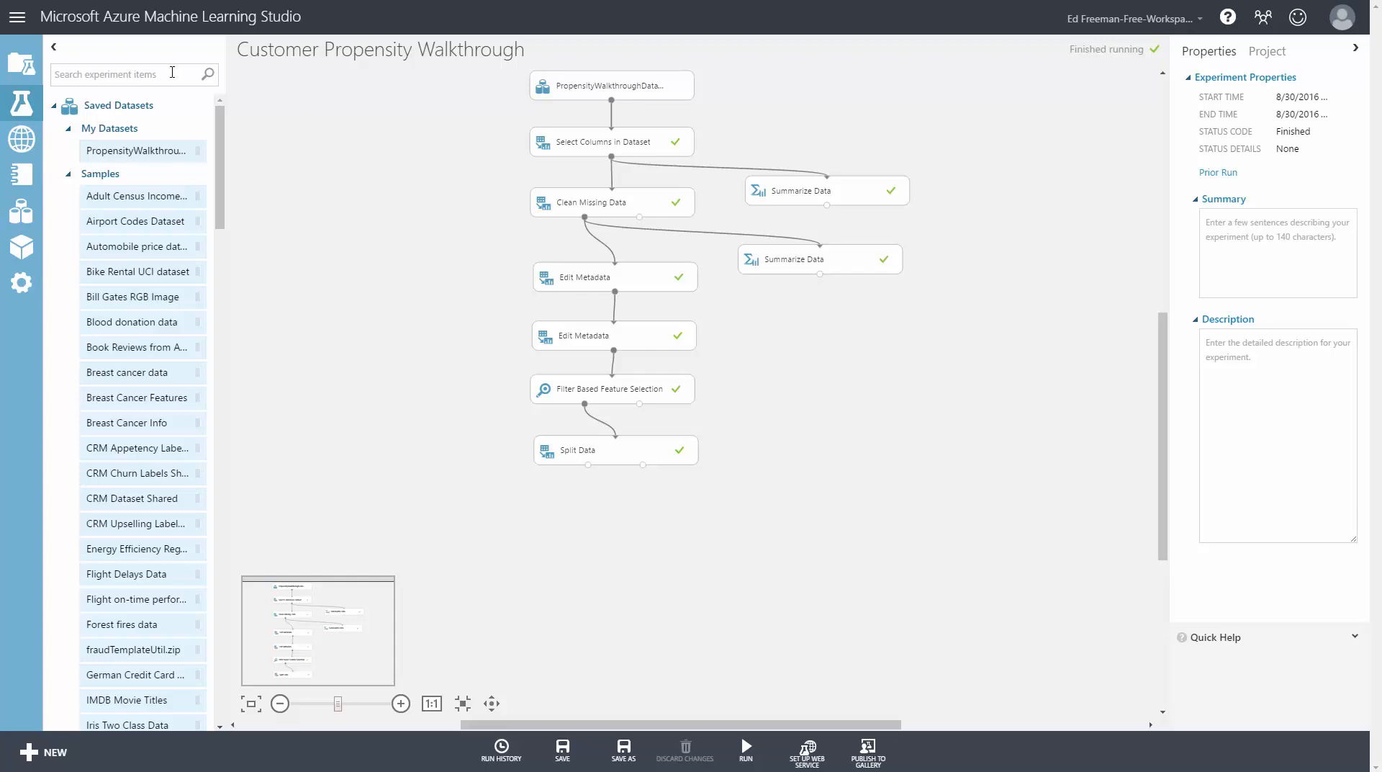
Browse the classification modules, and add two Two-Class Neural Network modules below Split Data, one on either side
{"action": "type", "text": "class"}
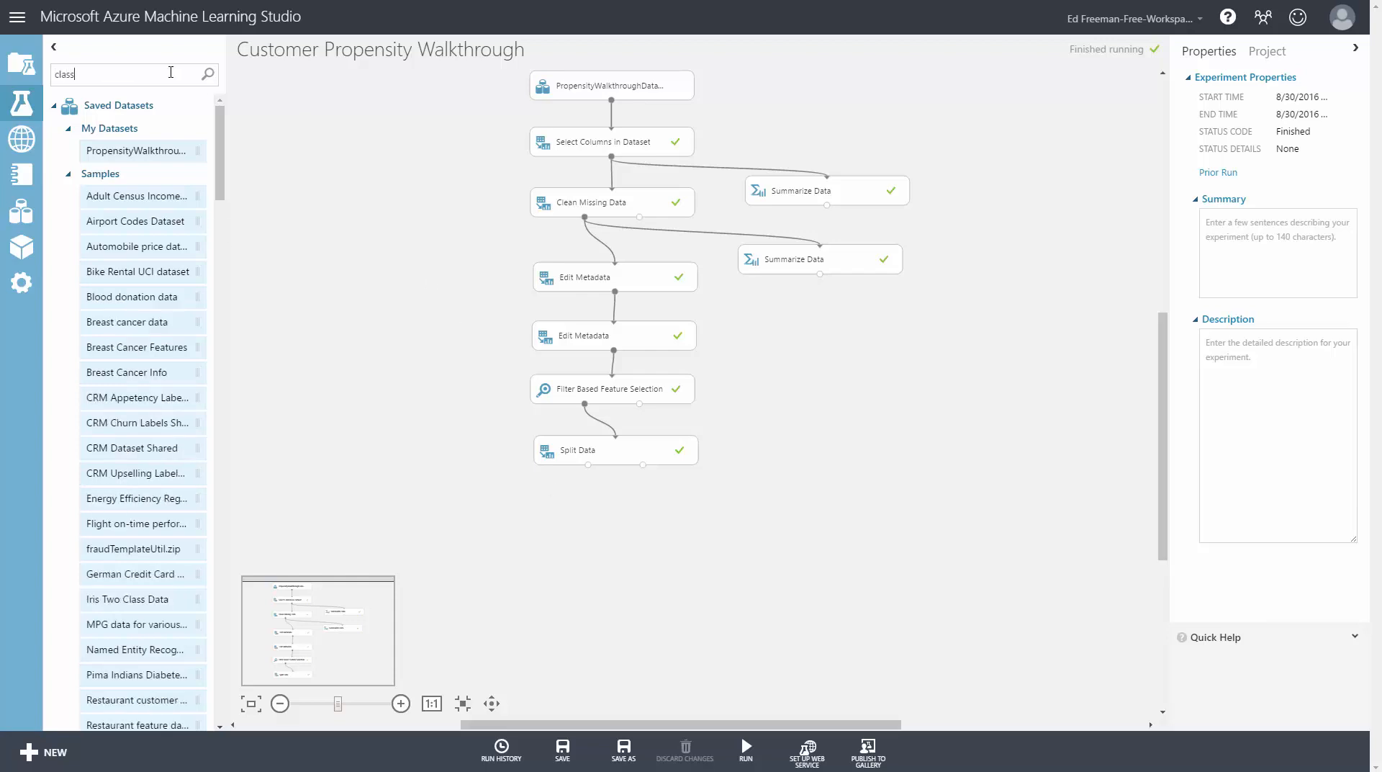
{"action": "scroll", "coordinate": [76, 521], "scroll_direction": "down", "scroll_amount": 3}
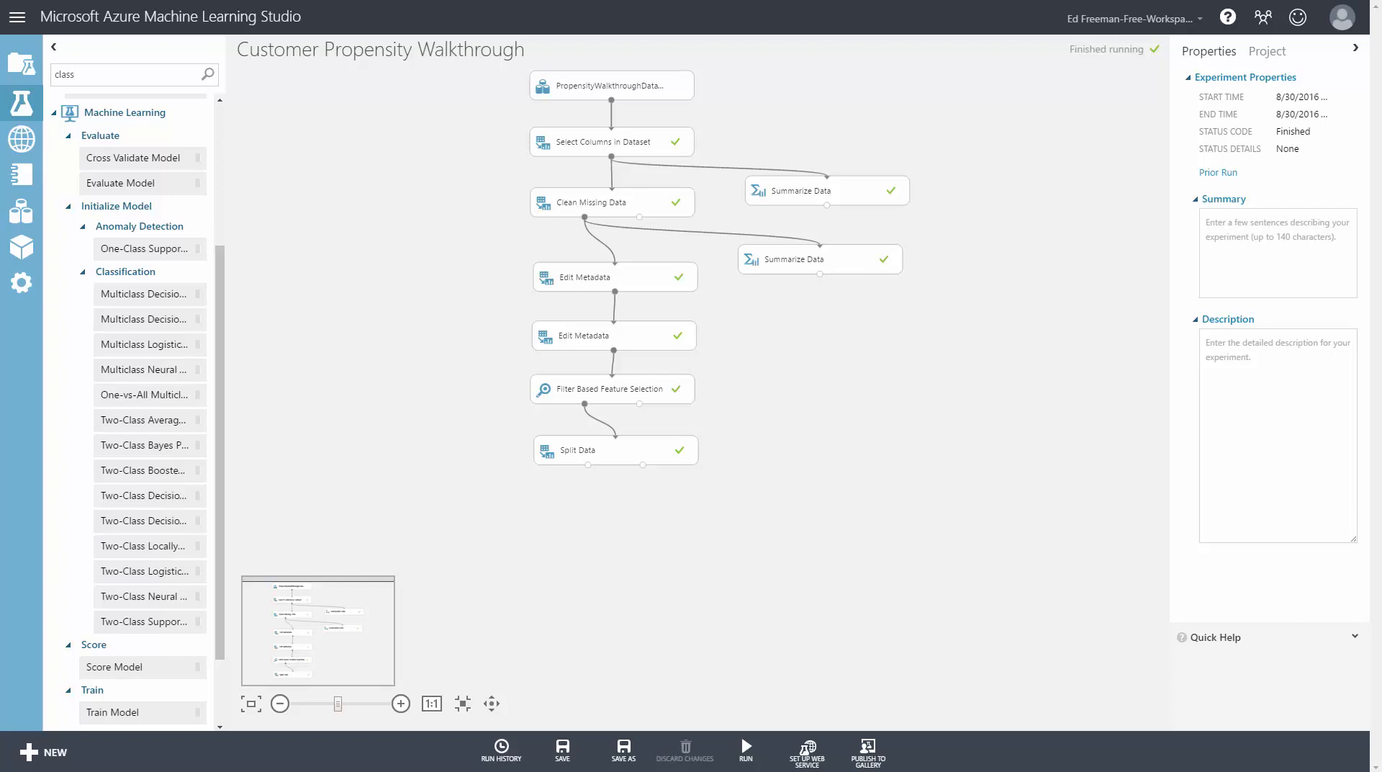
{"action": "left_click_drag", "start_coordinate": [100, 73], "coordinate": [36, 87]}
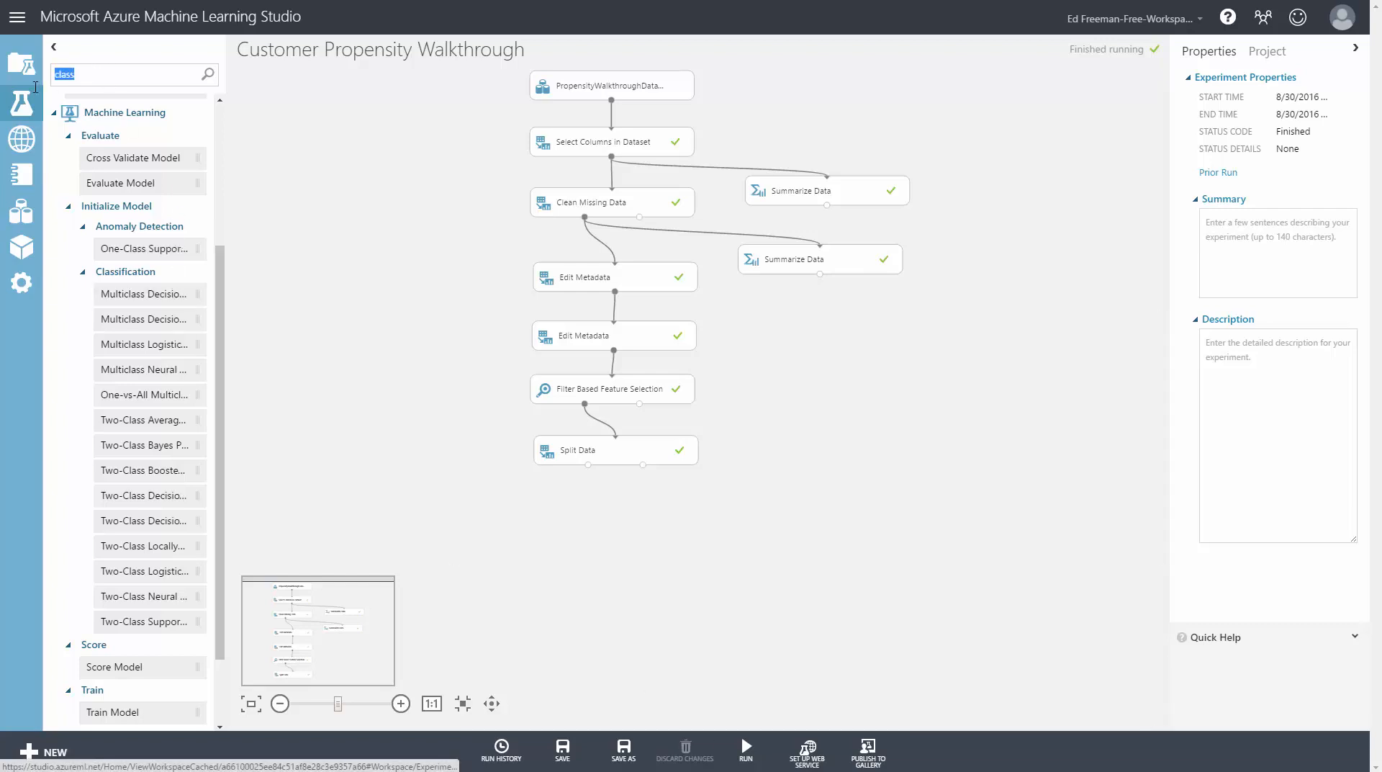
{"action": "type", "text": "two "}
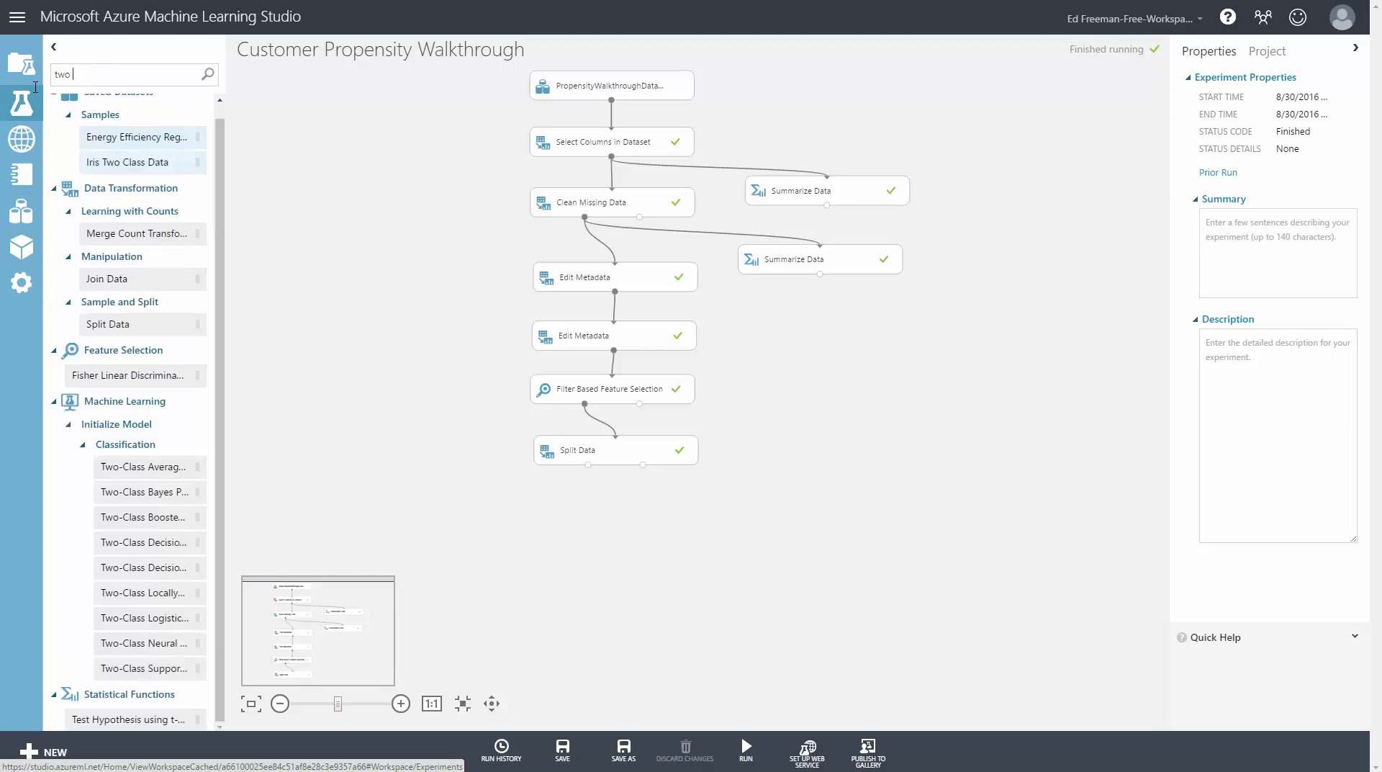
{"action": "type", "text": "class ne"}
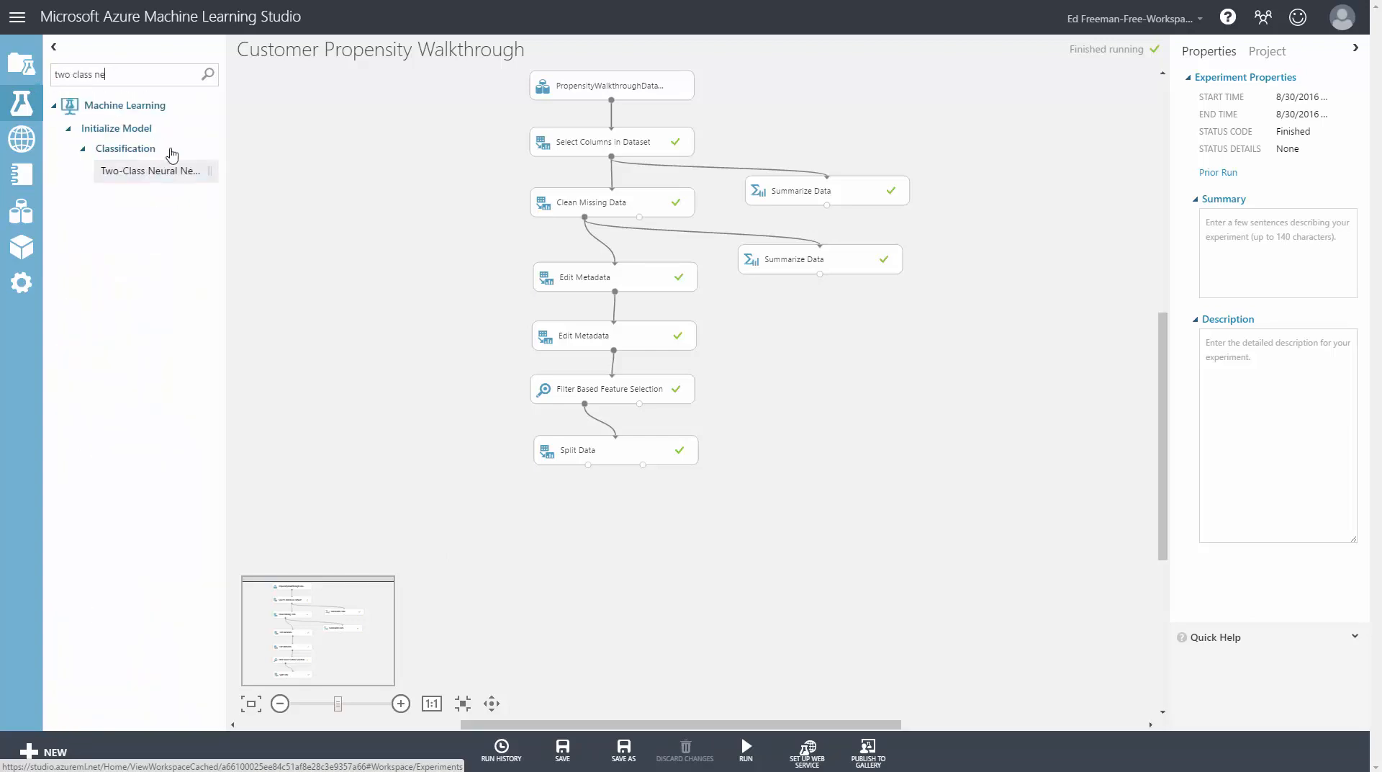
{"action": "left_click_drag", "start_coordinate": [180, 172], "coordinate": [407, 544]}
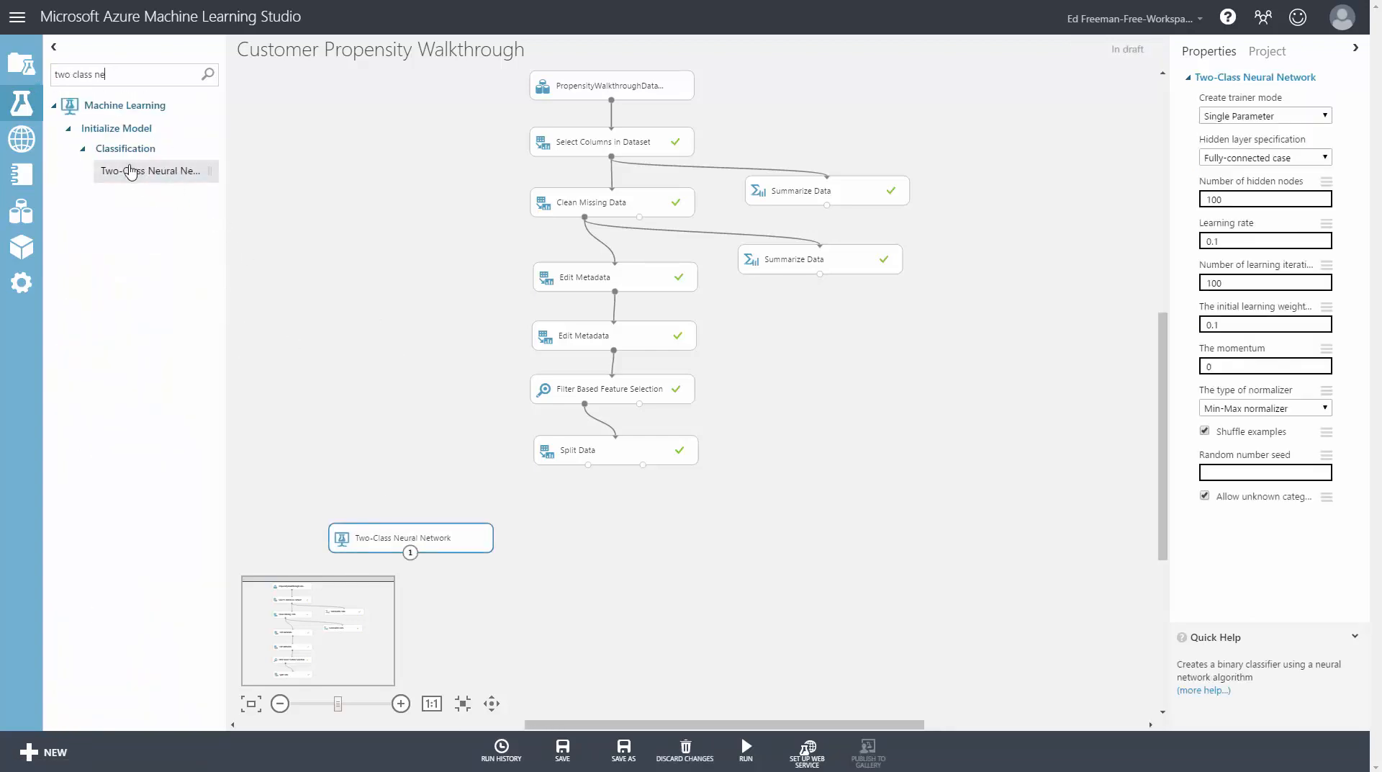
{"action": "left_click_drag", "start_coordinate": [167, 181], "coordinate": [841, 526]}
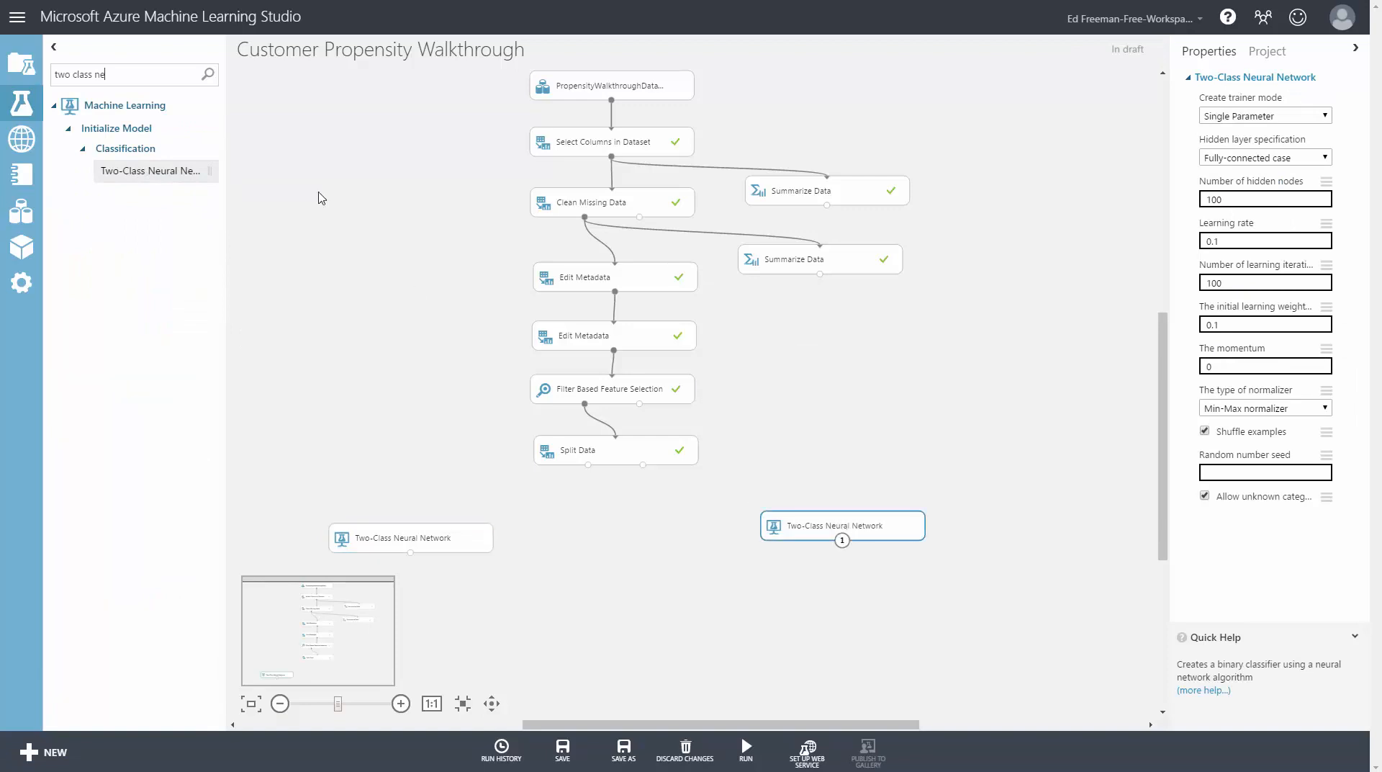
Add a Train Model module below one Two-Class Neural Network and a Tune Model Hyperparameters module below the other
{"action": "triple_click", "coordinate": [112, 75]}
{"action": "type", "text": "t"}
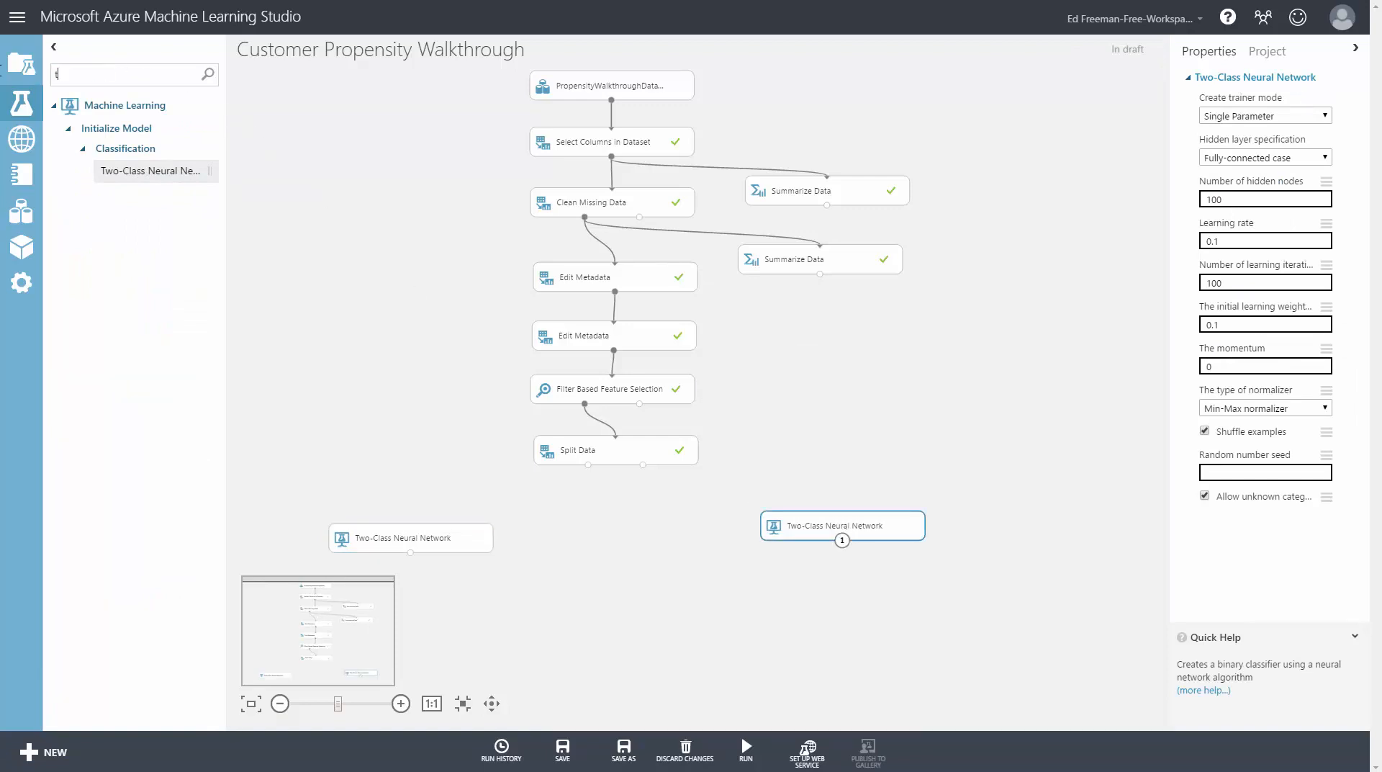
{"action": "type", "text": "rain"}
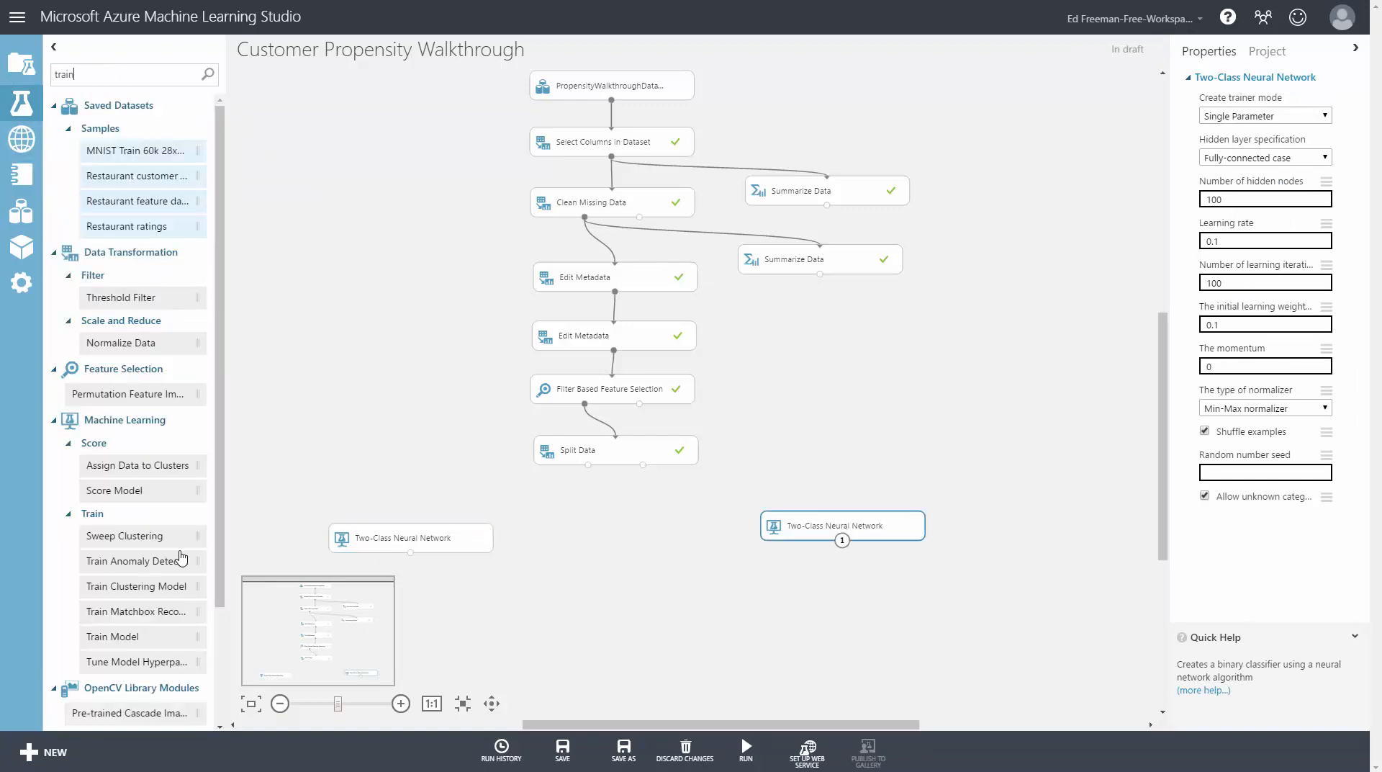
{"action": "left_click_drag", "start_coordinate": [173, 638], "coordinate": [468, 592]}
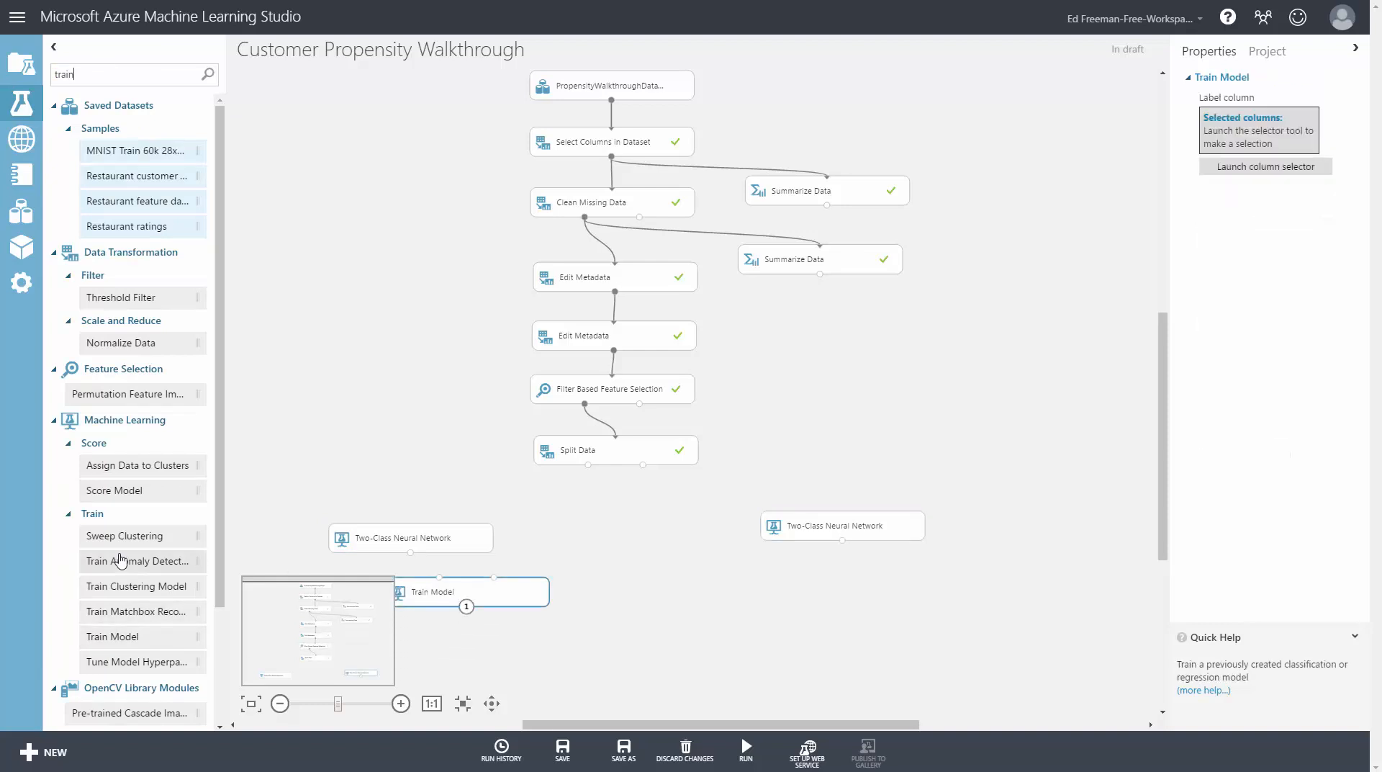
{"action": "left_click_drag", "start_coordinate": [137, 660], "coordinate": [813, 598]}
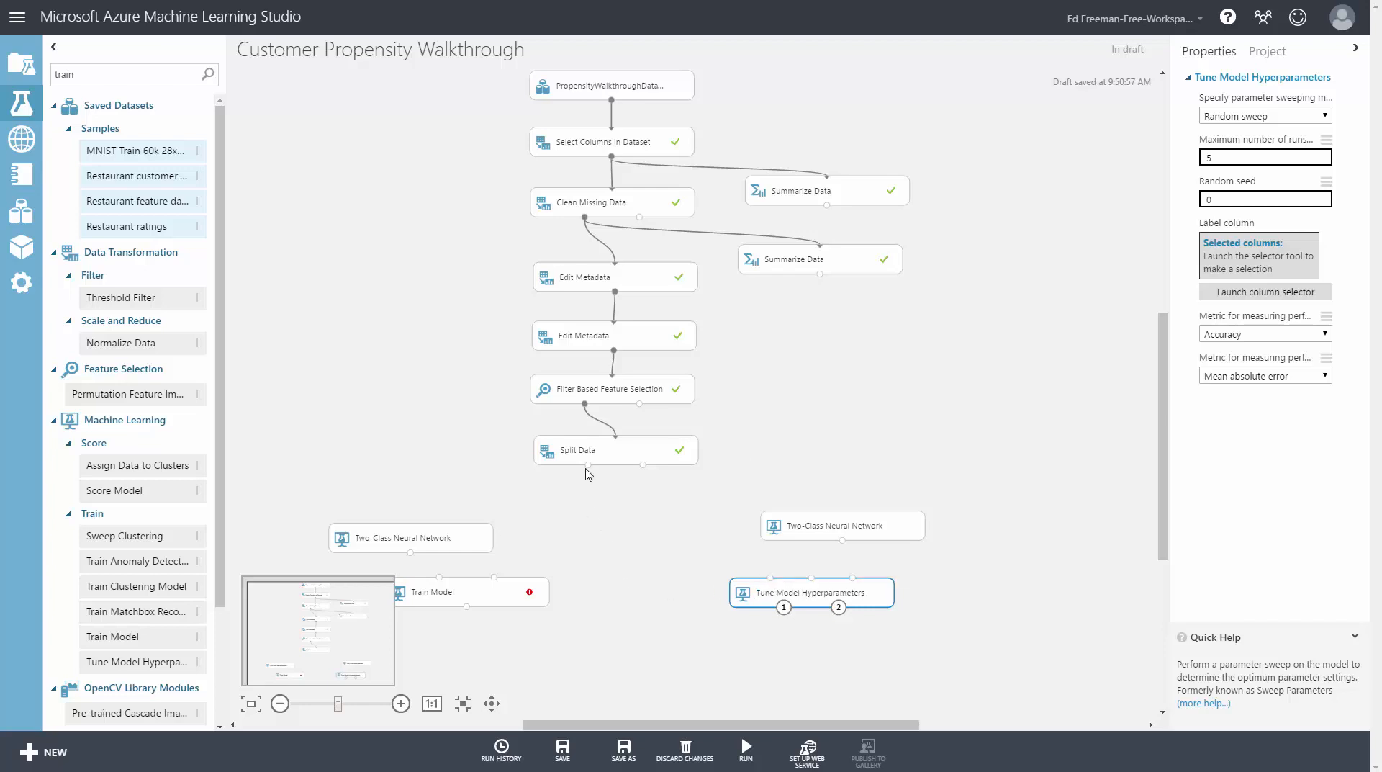
Connect Split Data's first output to Train Model and Tune Model Hyperparameters, and link each to the Two-Class Neural Network above it
{"action": "left_click_drag", "start_coordinate": [588, 464], "coordinate": [494, 592]}
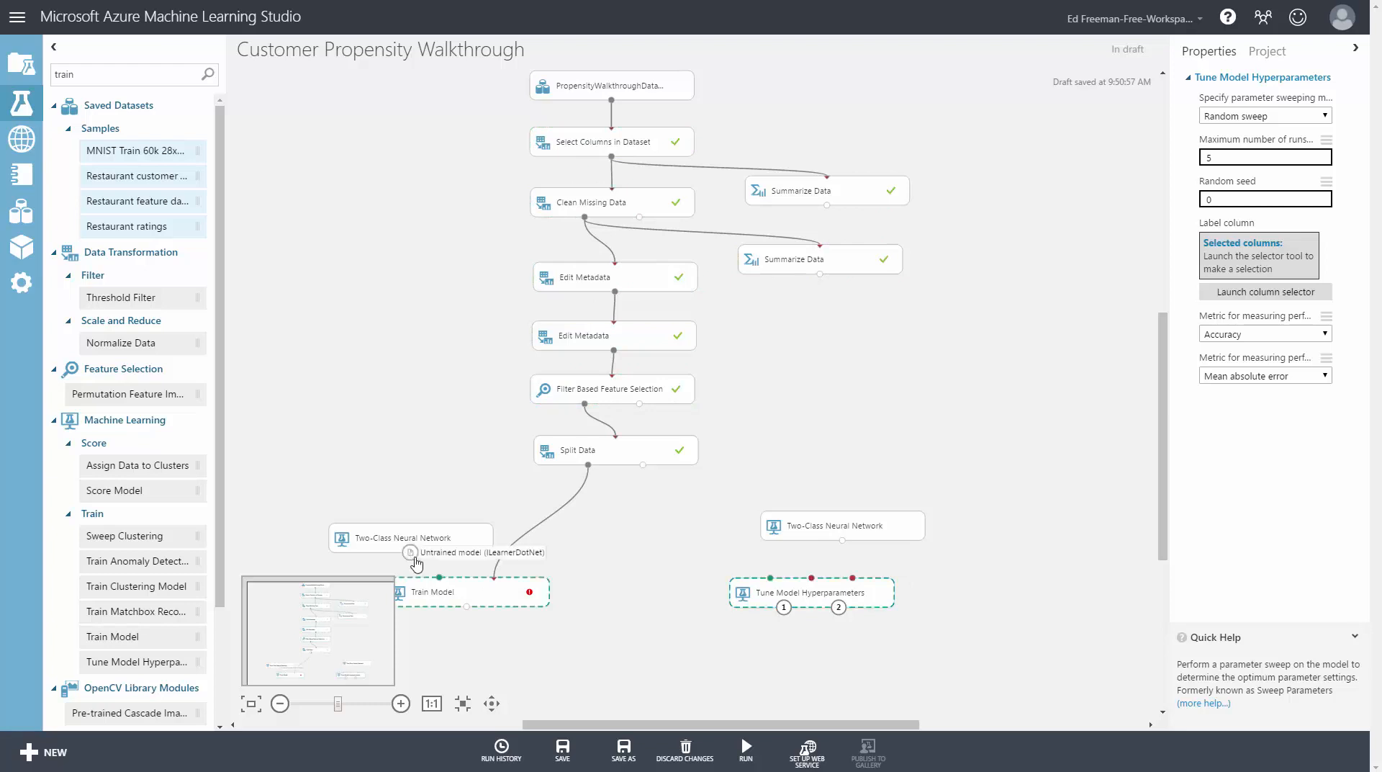
{"action": "left_click_drag", "start_coordinate": [842, 540], "coordinate": [770, 579]}
{"action": "left_click_drag", "start_coordinate": [588, 465], "coordinate": [812, 580]}
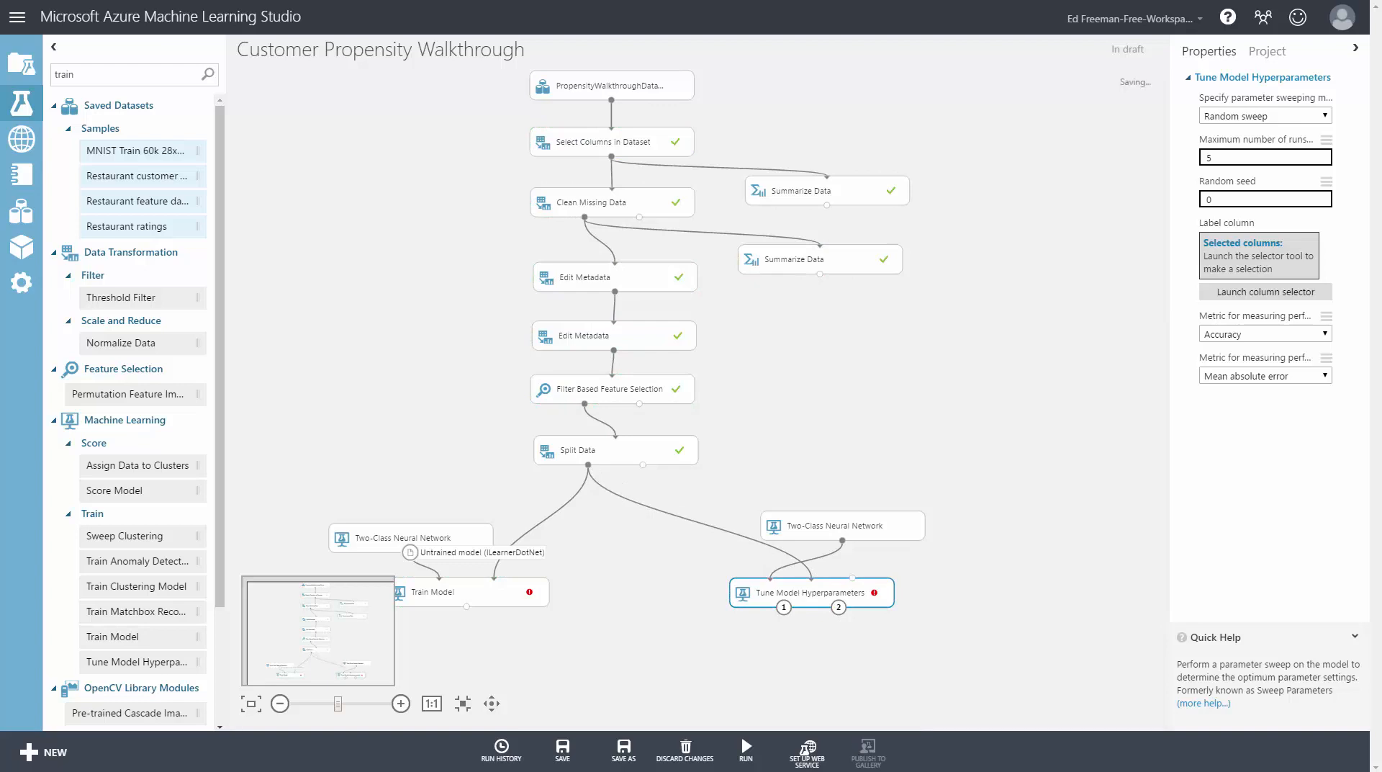
{"action": "left_click_drag", "start_coordinate": [410, 552], "coordinate": [439, 576]}
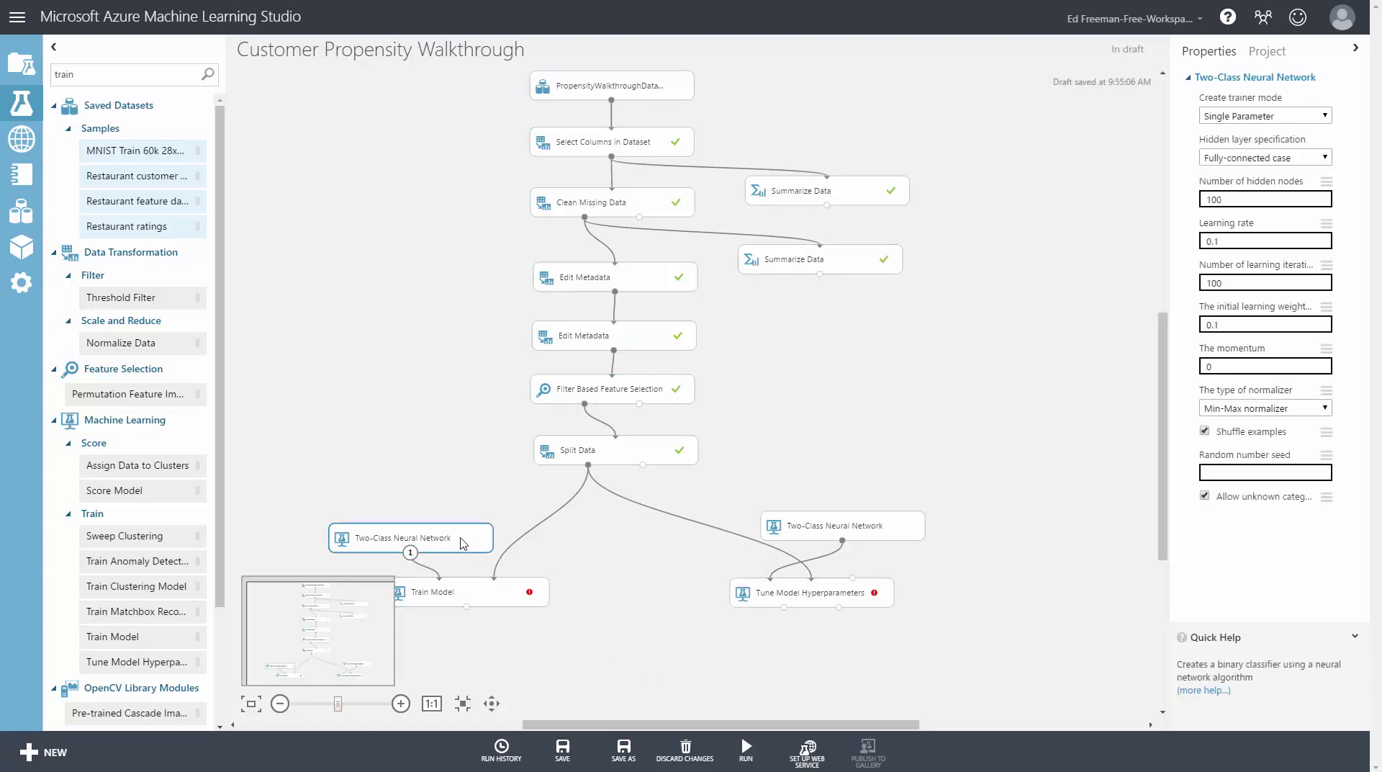
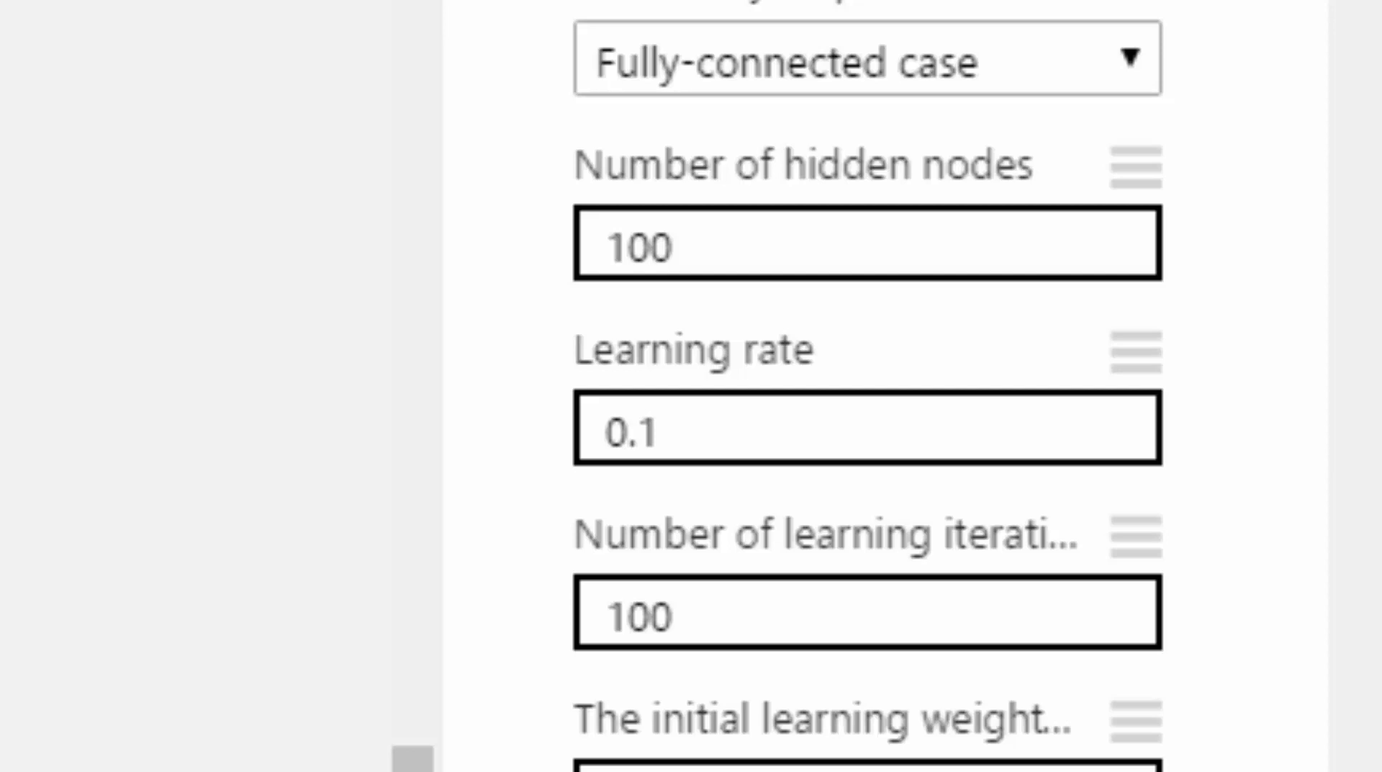
Review the parameters of the Two-Class Neural Network above Train Model and set its random number seed to 3
{"action": "scroll", "coordinate": [867, 386], "scroll_direction": "down", "scroll_amount": 3}
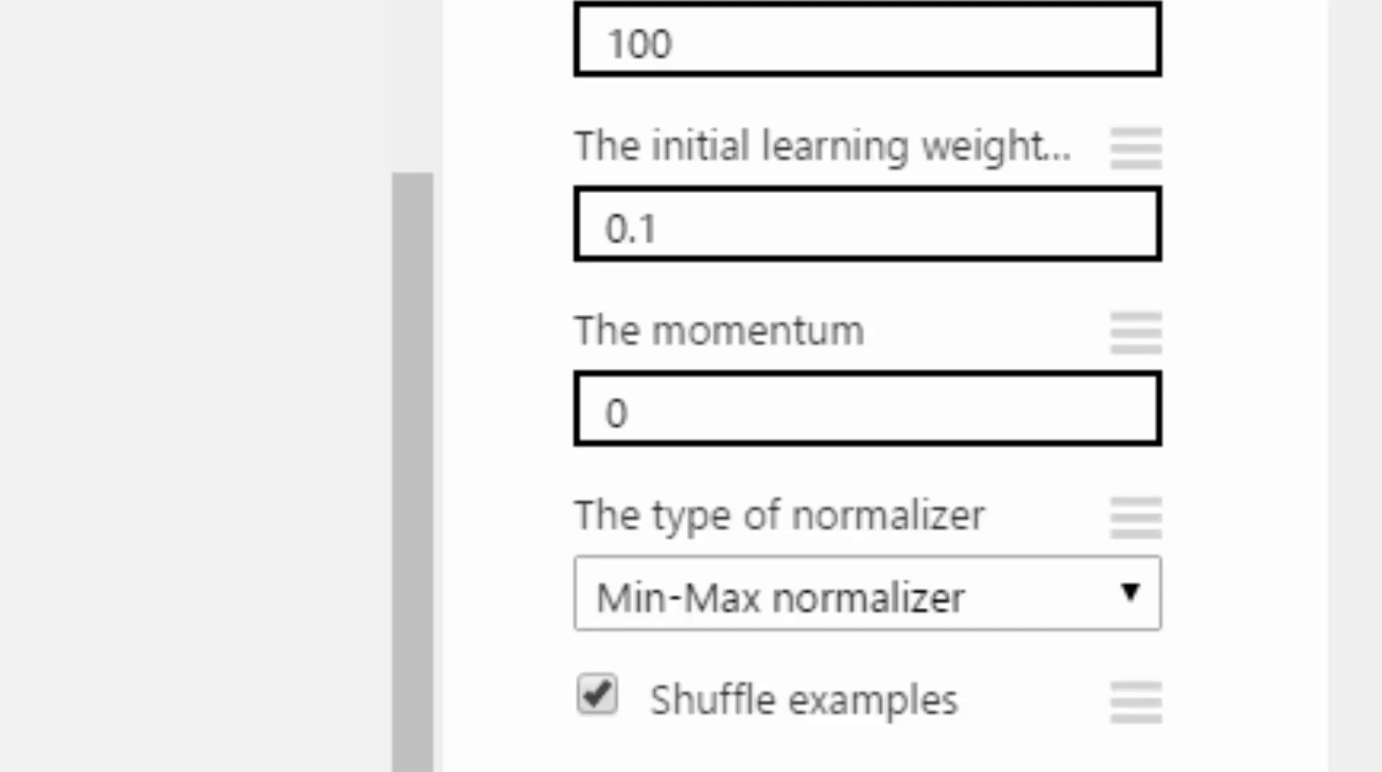
{"action": "scroll", "coordinate": [867, 386], "scroll_direction": "down", "scroll_amount": 2}
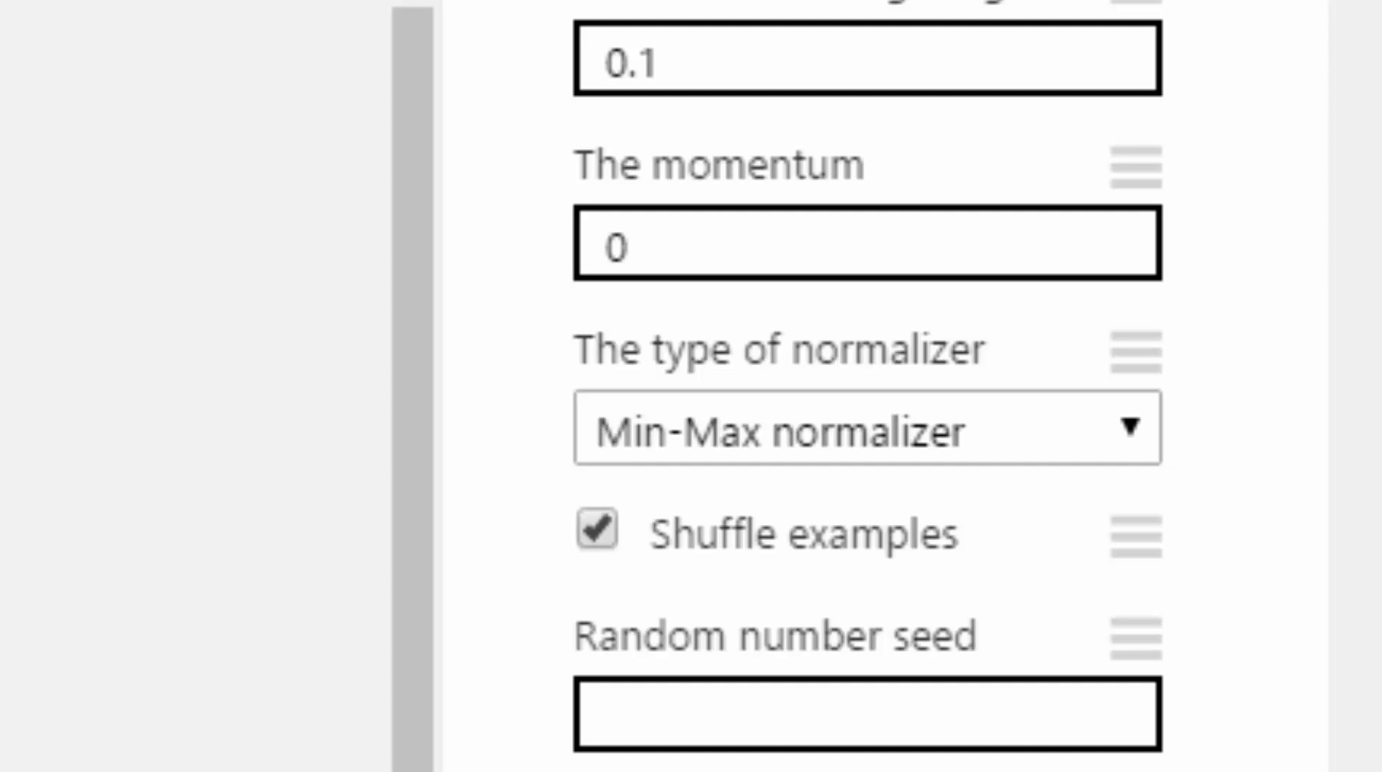
{"action": "scroll", "coordinate": [777, 385], "scroll_direction": "down", "scroll_amount": 2}
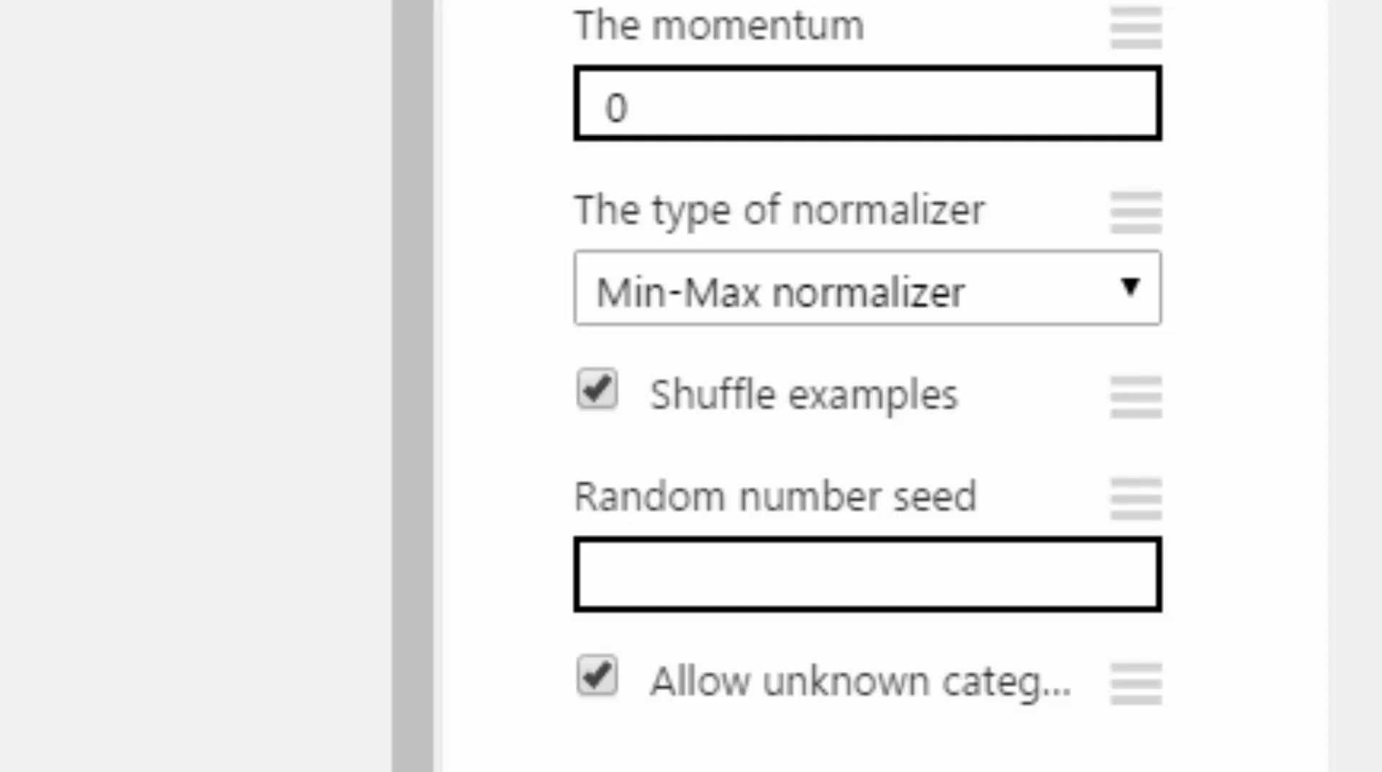
{"action": "scroll", "coordinate": [868, 360], "scroll_direction": "down", "scroll_amount": 3}
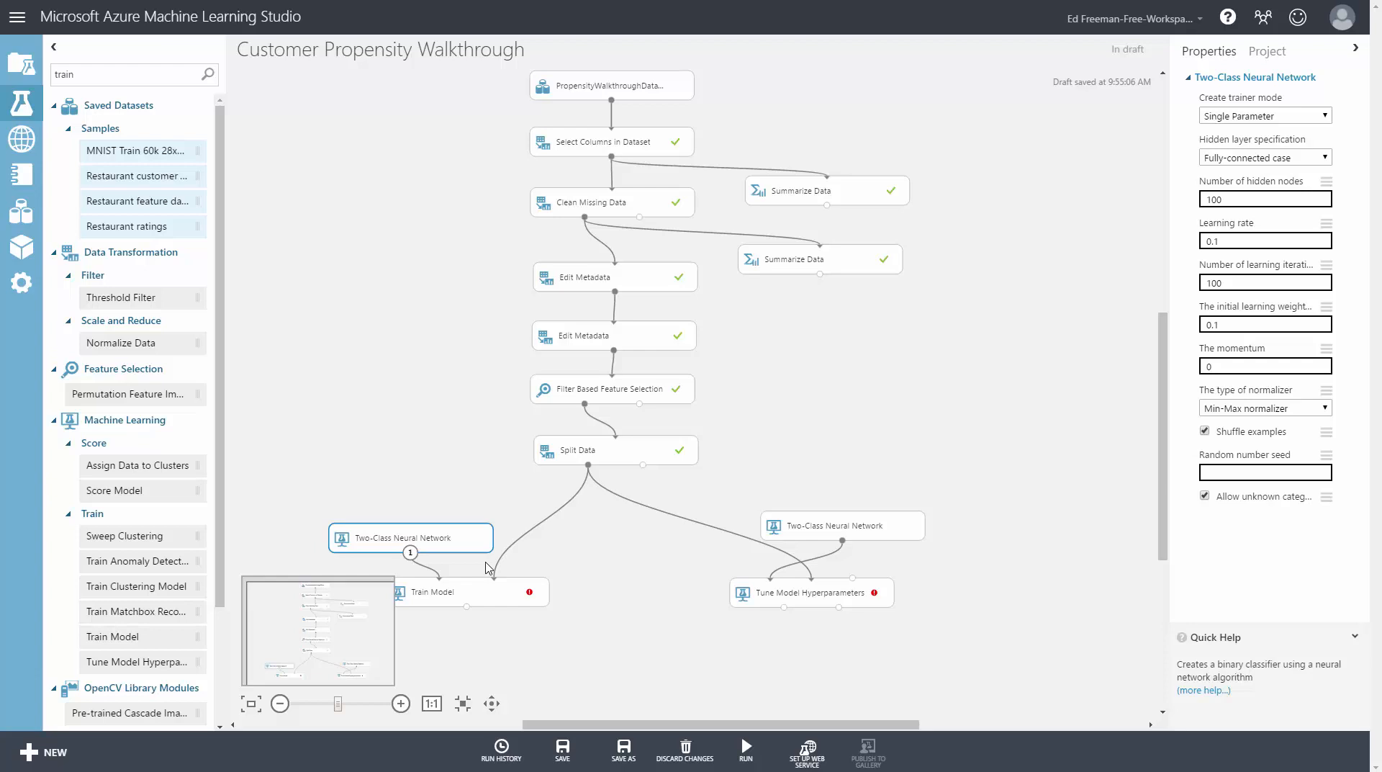
{"action": "left_click", "coordinate": [1218, 476]}
{"action": "type", "text": "3"}
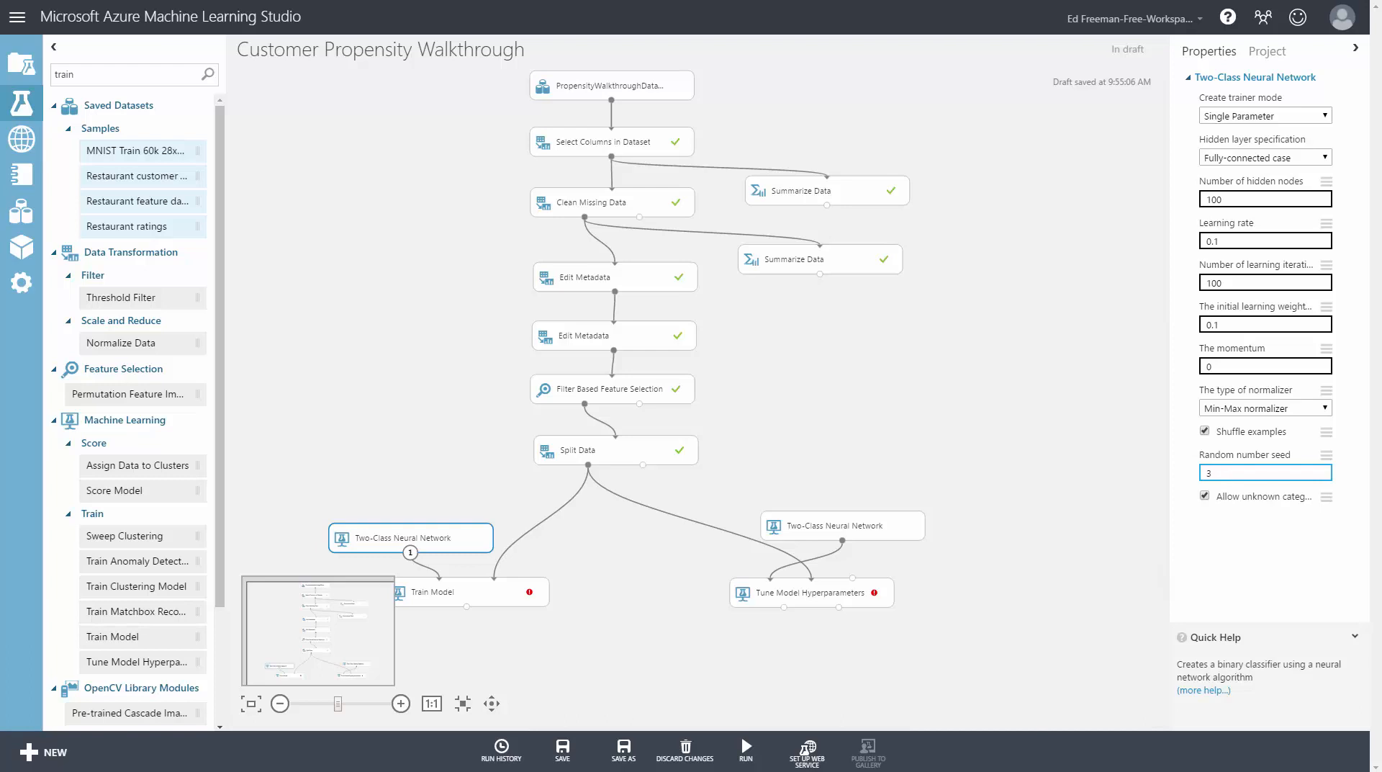
Choose Purchased as the label column of the Train Model module
{"action": "left_click", "coordinate": [528, 596]}
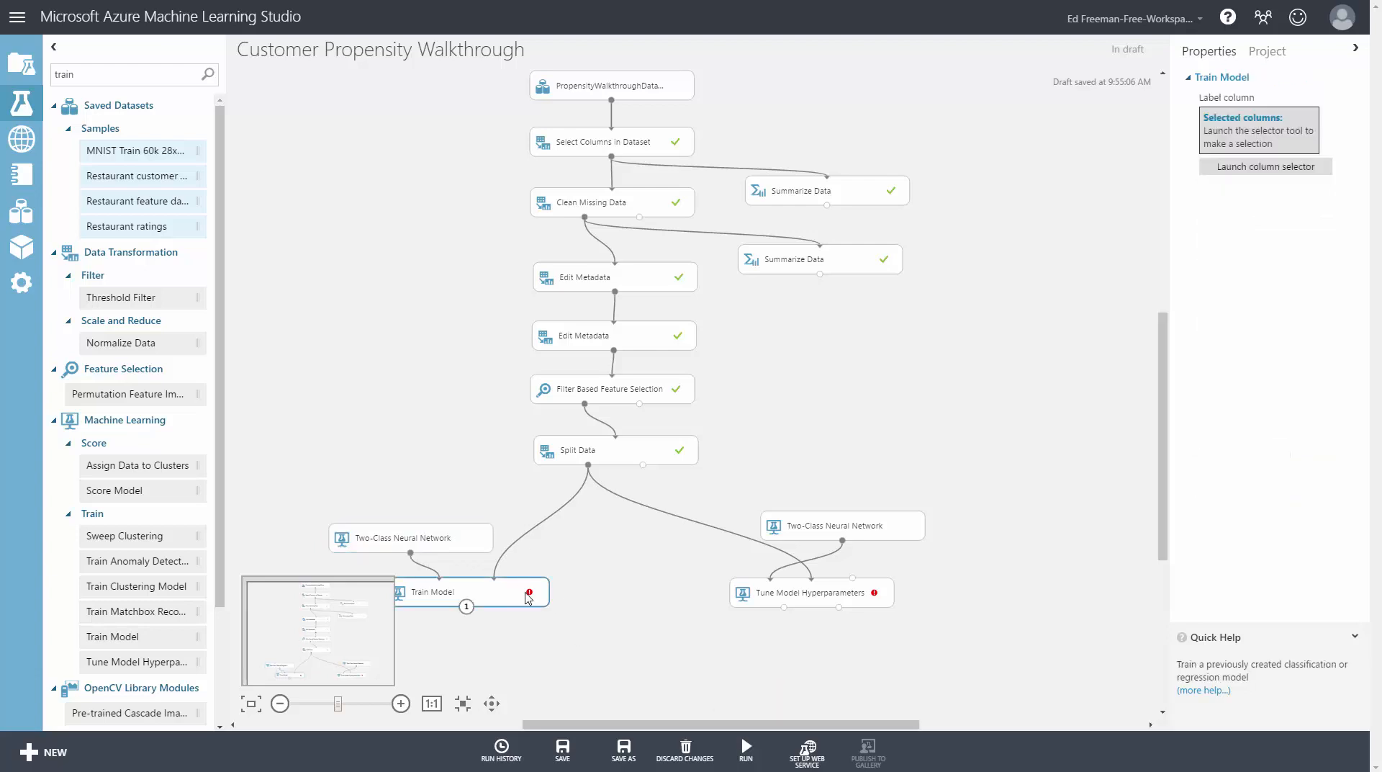
{"action": "left_click", "coordinate": [1234, 170]}
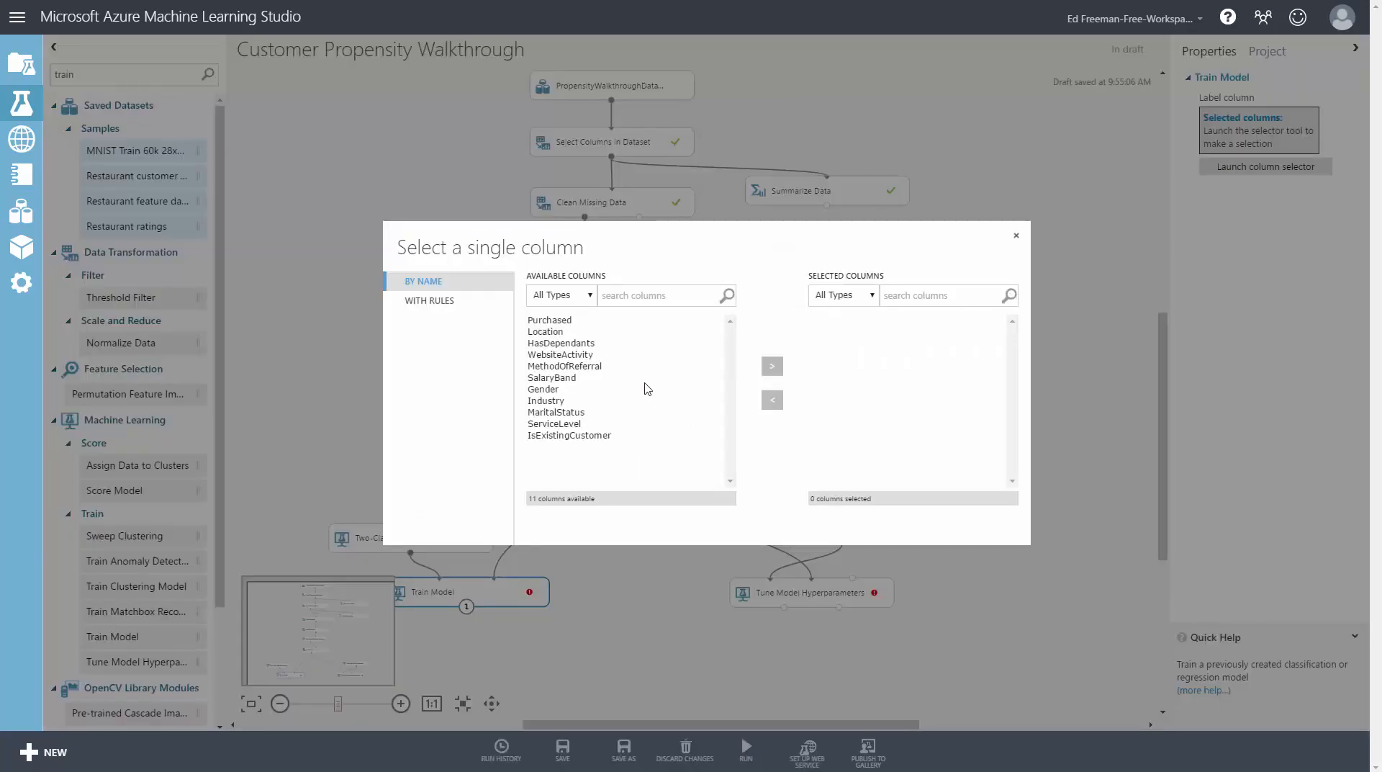
{"action": "left_click", "coordinate": [598, 320]}
{"action": "left_click", "coordinate": [771, 365]}
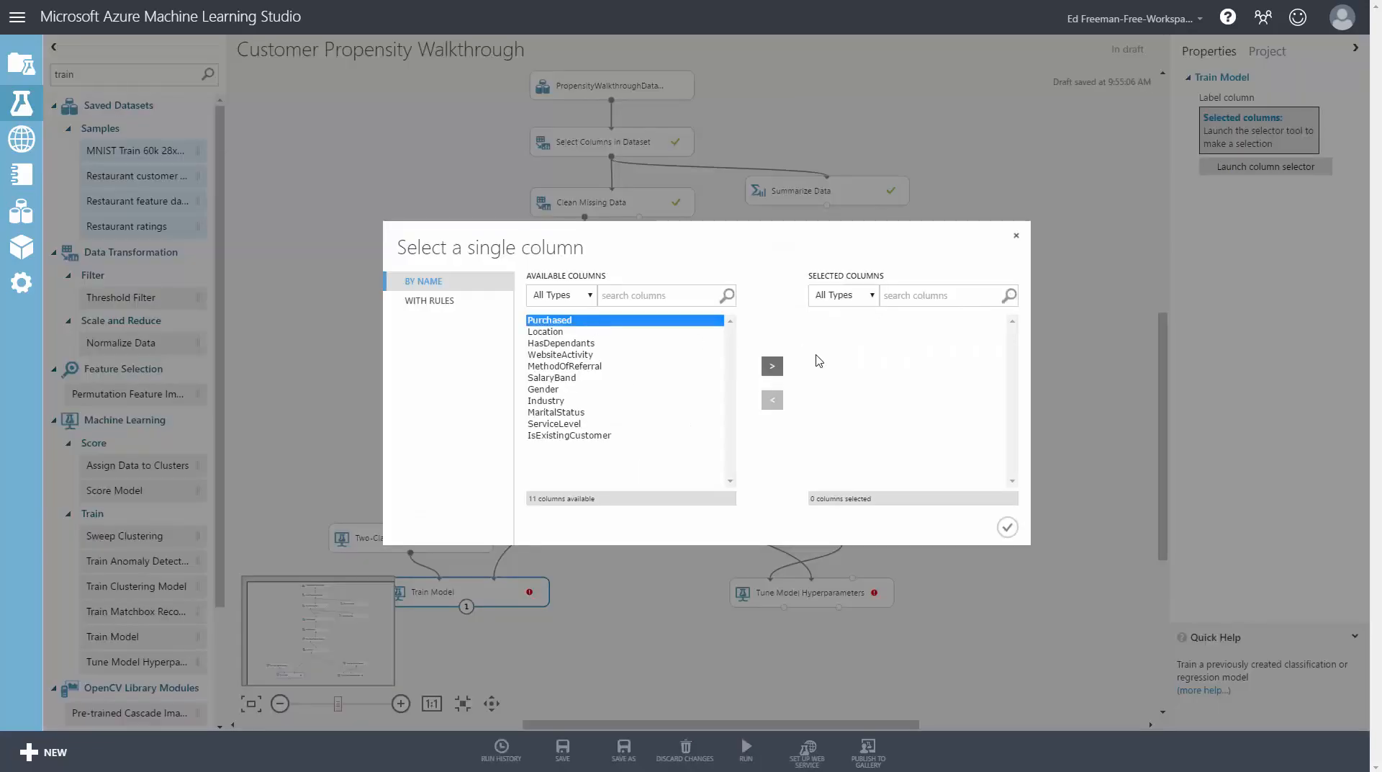
{"action": "left_click", "coordinate": [1005, 526]}
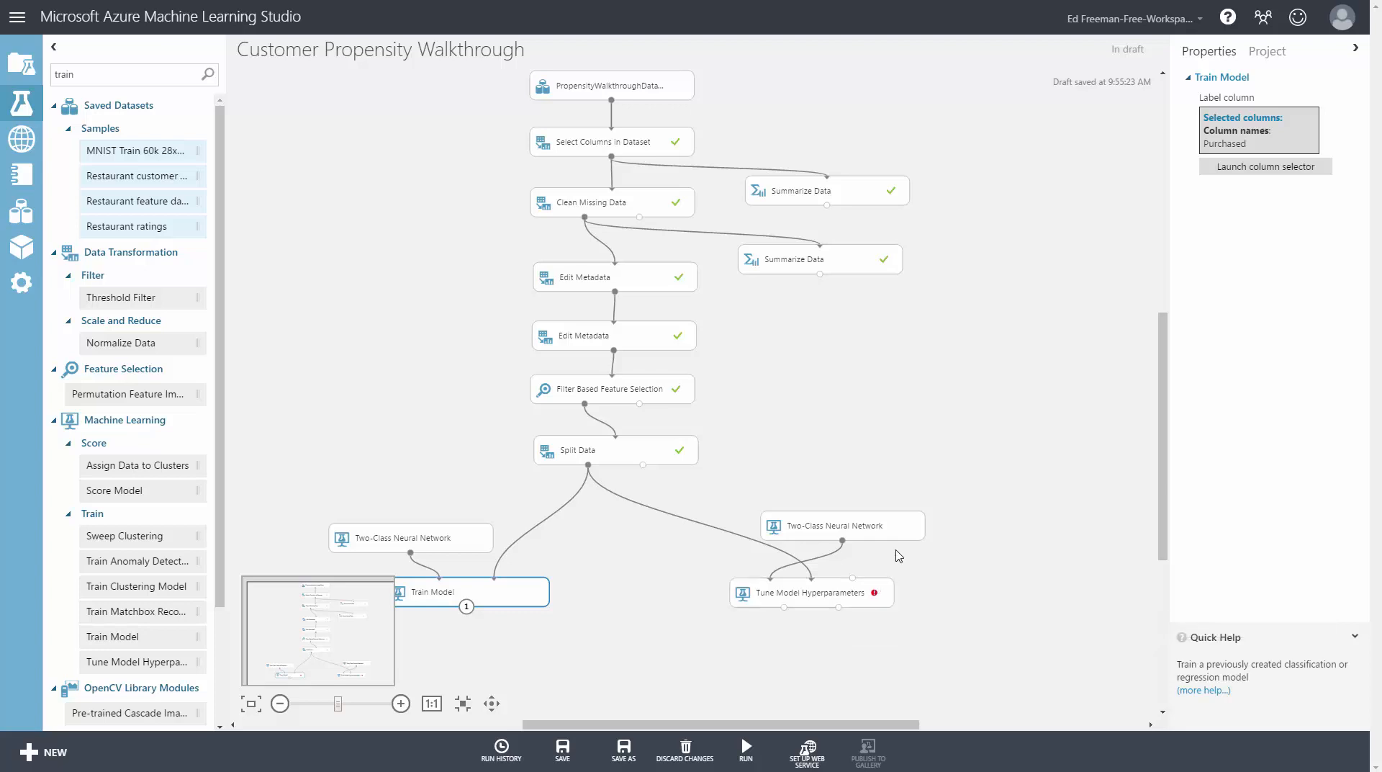
Set the trainer mode of the Two-Class Neural Network above Tune Model Hyperparameters to Parameter Range, and review its learning rate and iteration lists
{"action": "left_click", "coordinate": [913, 527]}
{"action": "left_click", "coordinate": [1267, 116]}
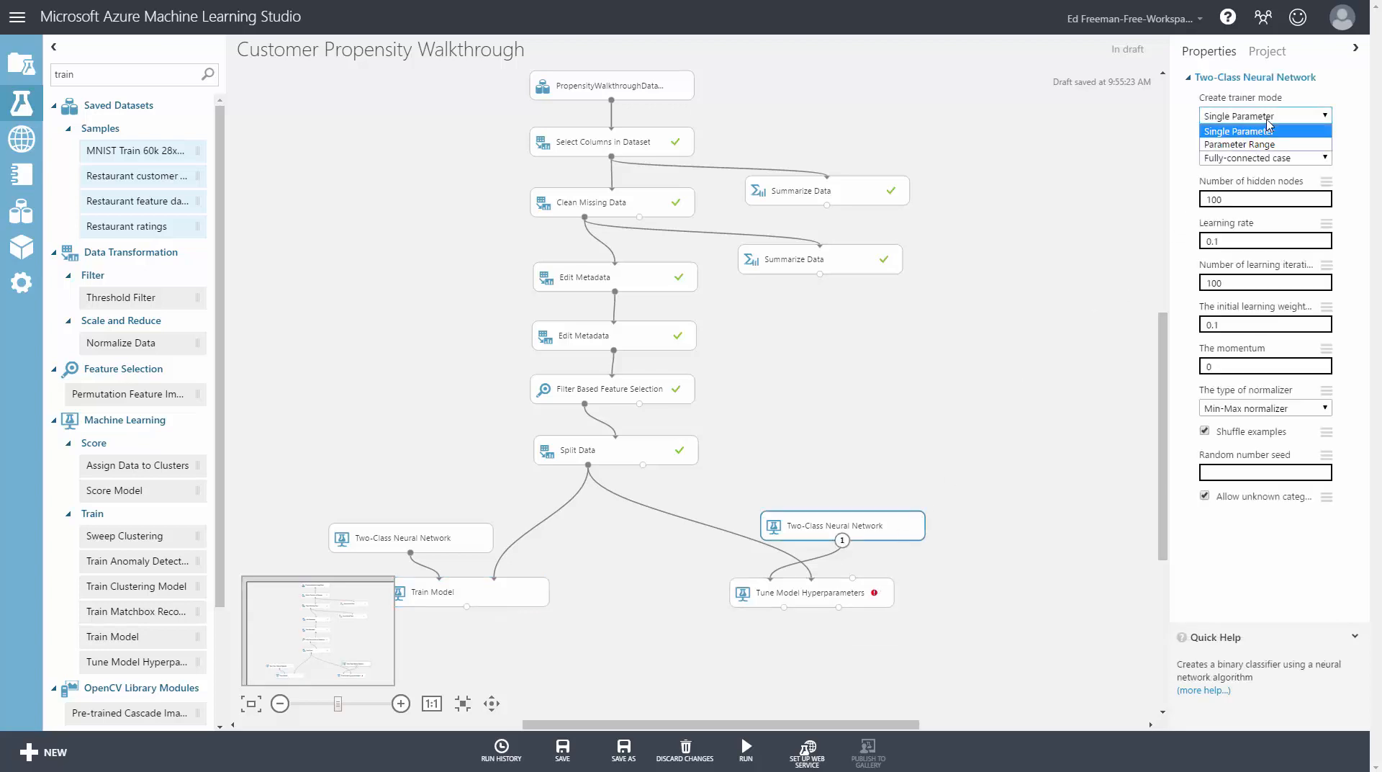
{"action": "left_click", "coordinate": [1273, 141]}
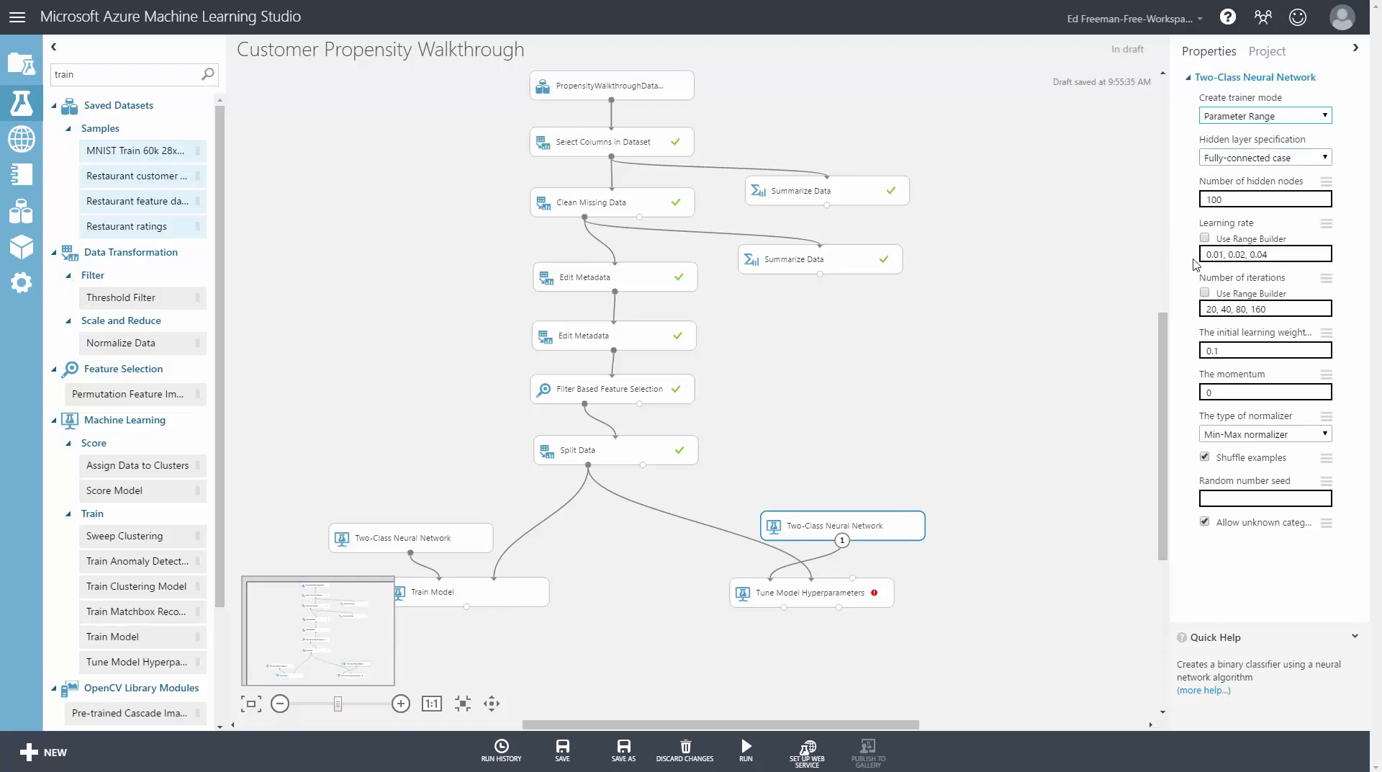
{"action": "left_click_drag", "start_coordinate": [1200, 253], "coordinate": [1283, 253]}
{"action": "left_click_drag", "start_coordinate": [1274, 309], "coordinate": [1175, 317]}
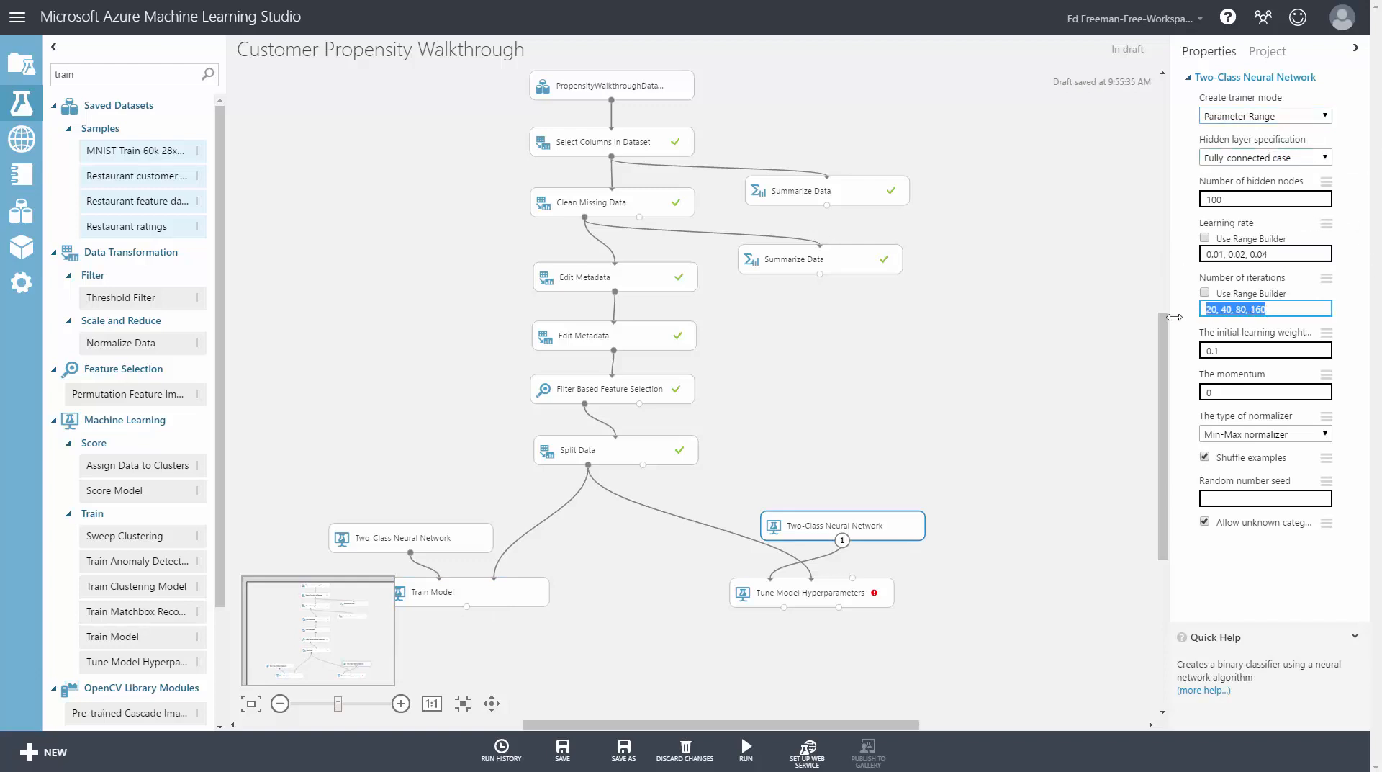
{"action": "left_click", "coordinate": [1350, 334]}
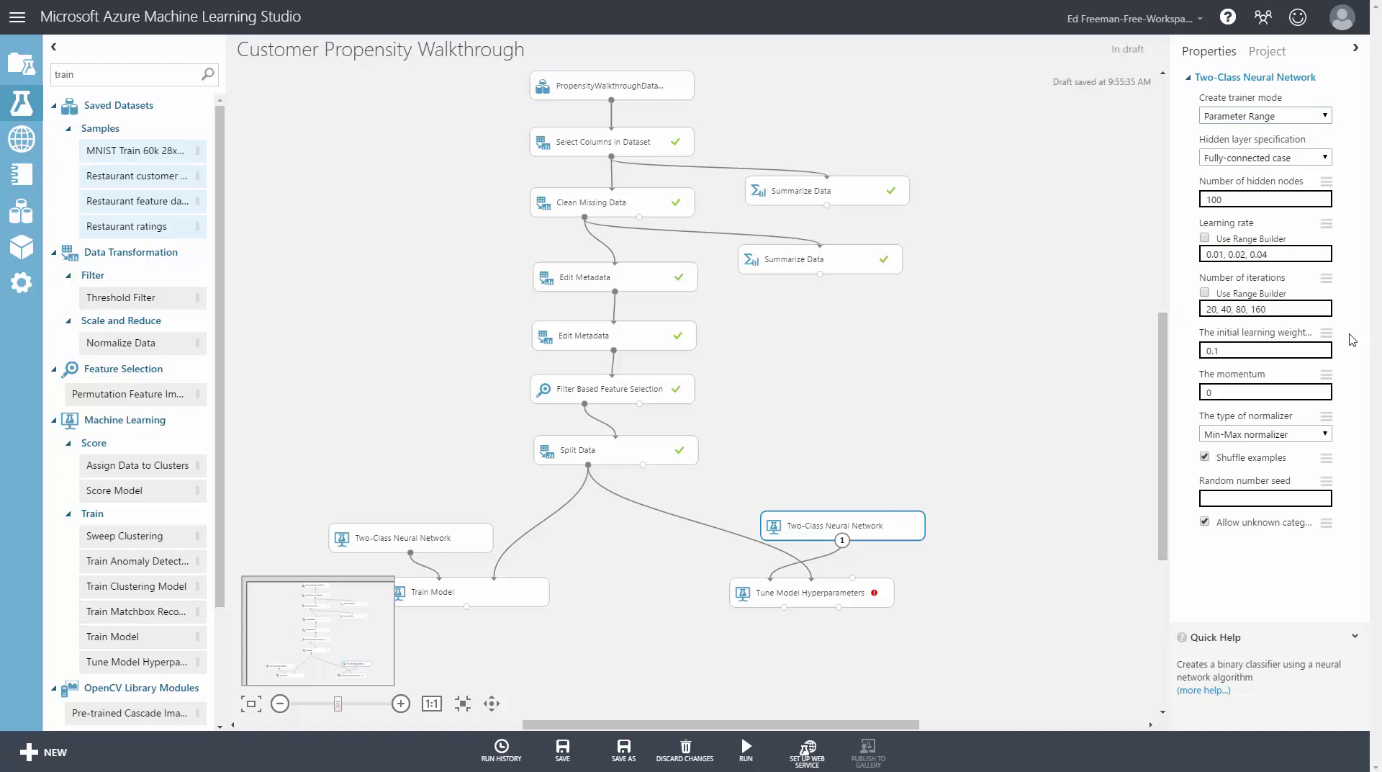
{"action": "left_click", "coordinate": [1251, 202]}
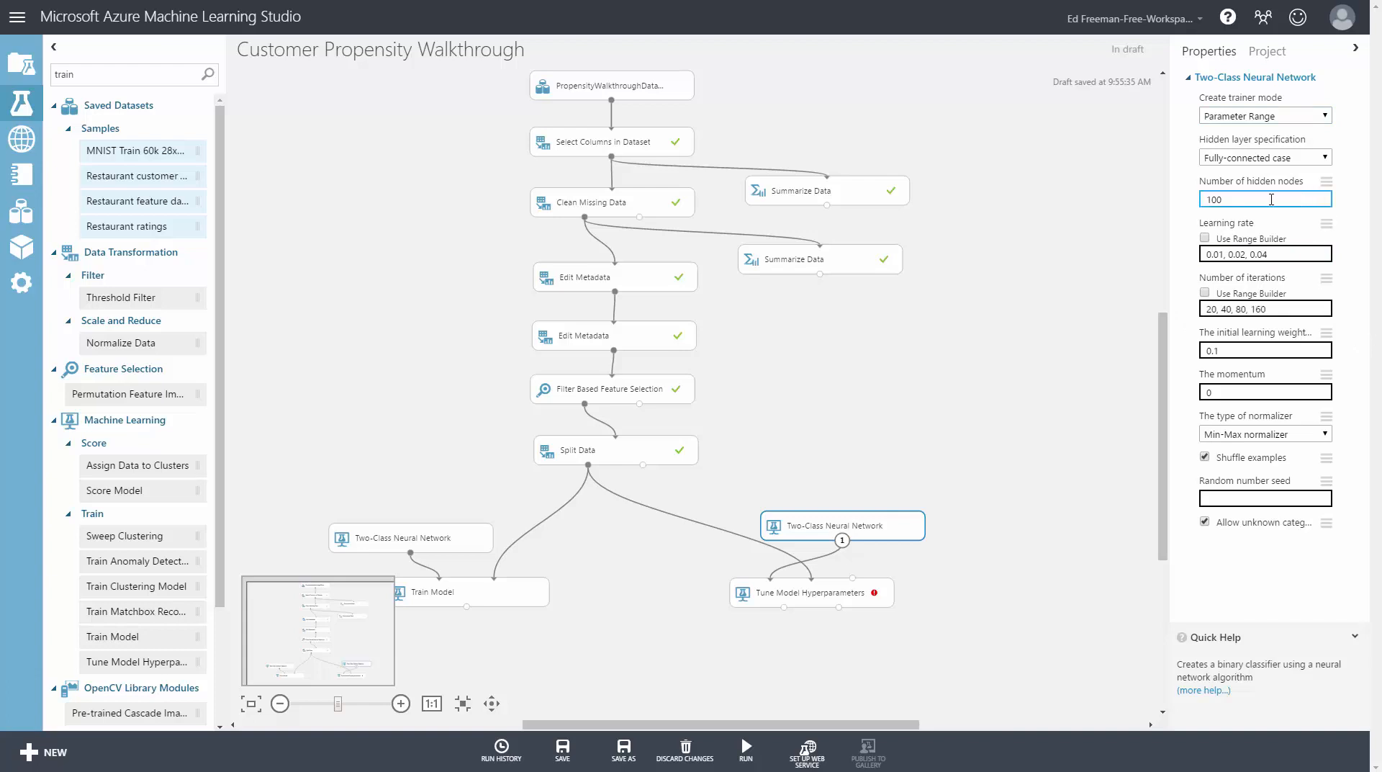
{"action": "left_click", "coordinate": [1315, 311]}
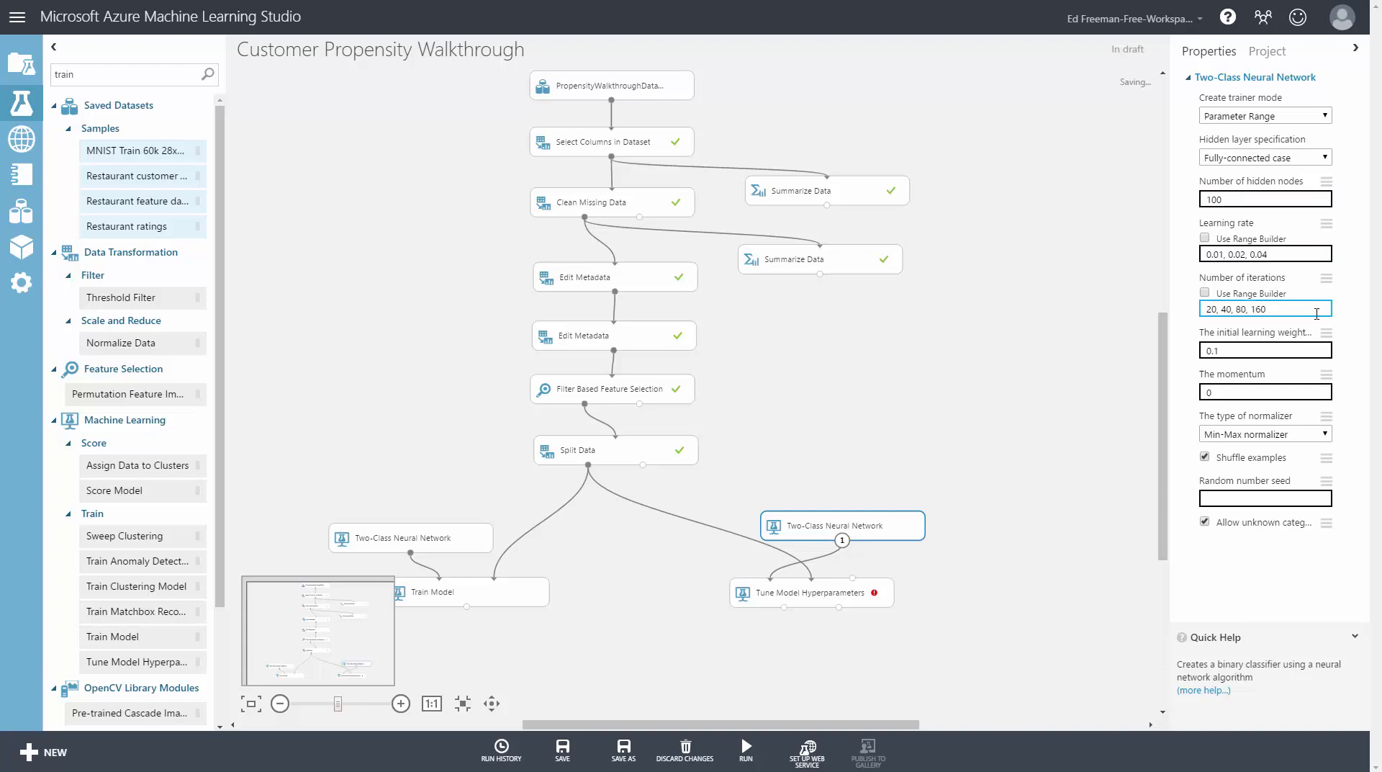
Add 0.005 to the start of the learning rate list and 10 to the start of the number of iterations list
{"action": "left_click", "coordinate": [1203, 256]}
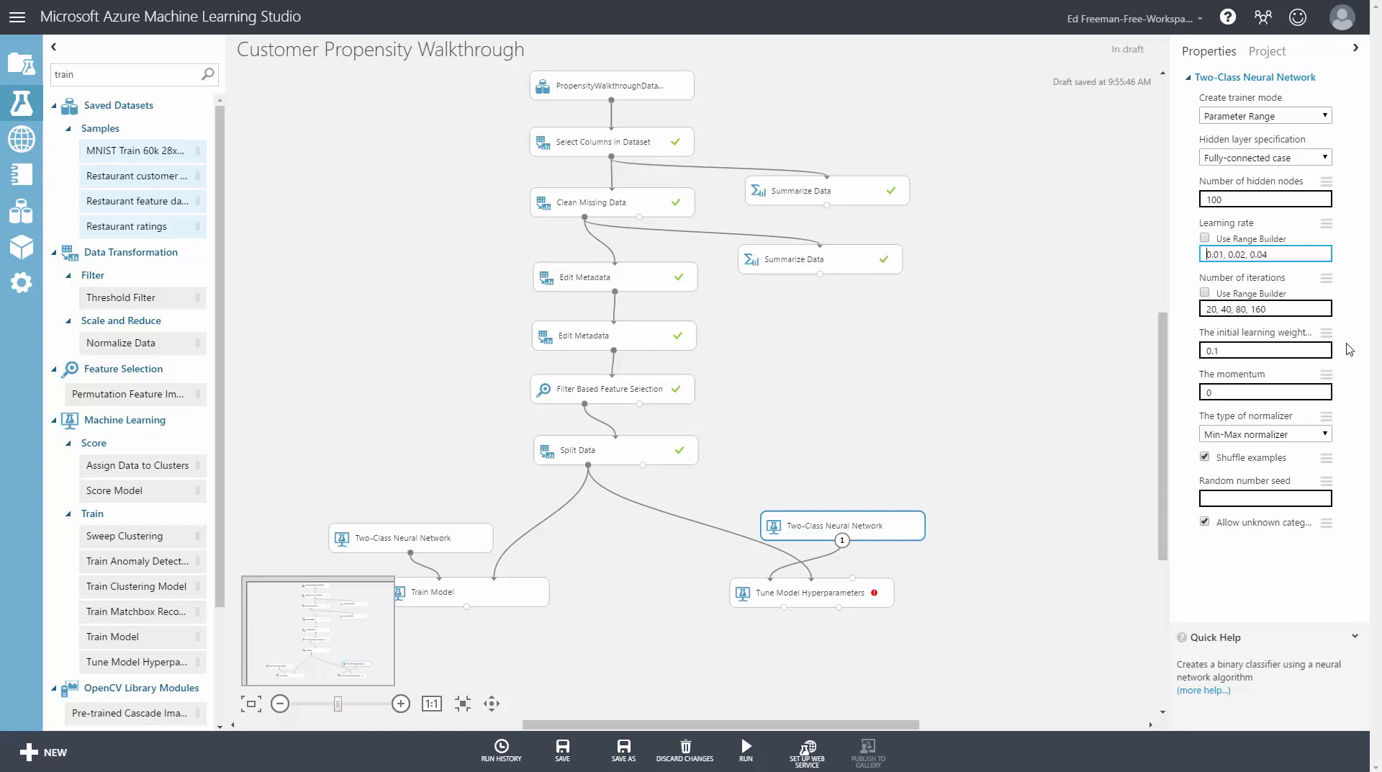
{"action": "type", "text": "0.005,"}
{"action": "key", "text": "Tab"}
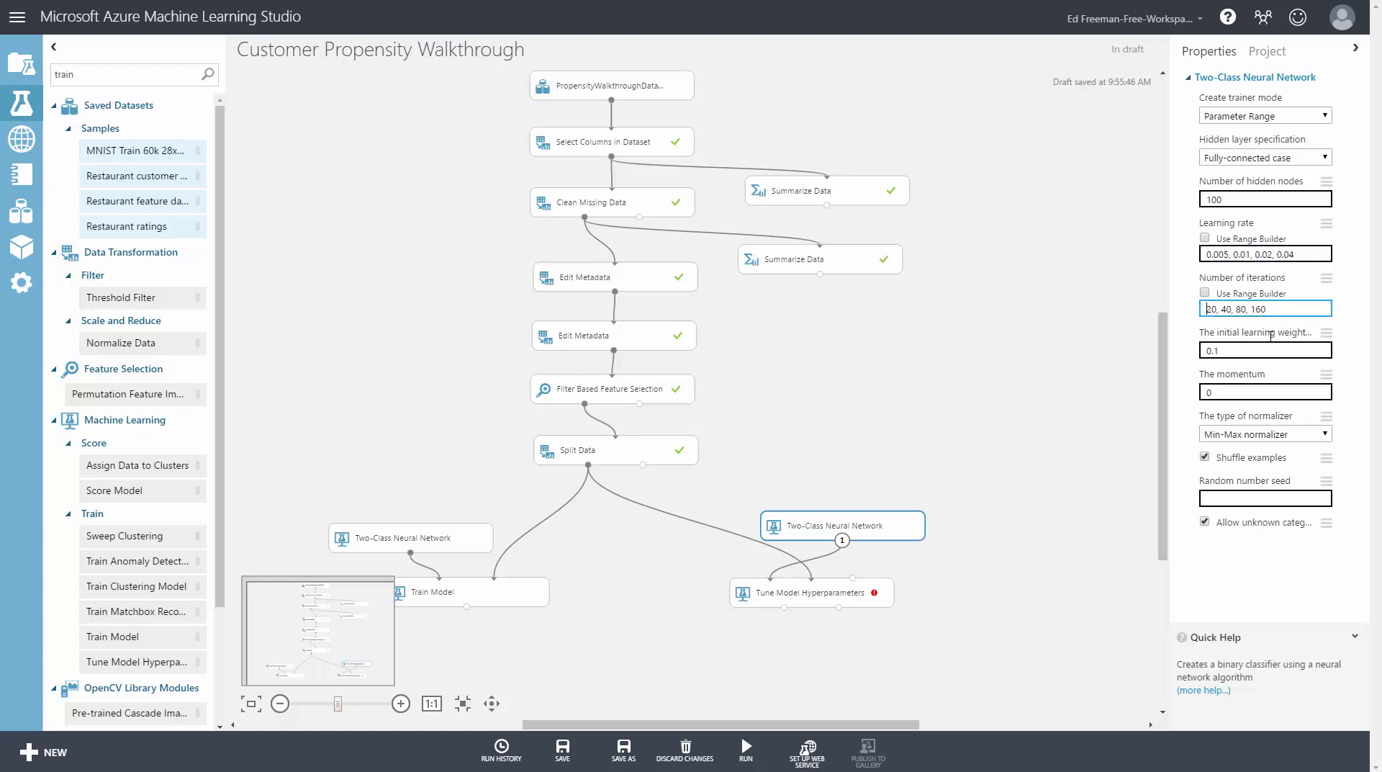
{"action": "type", "text": "10,"}
Set the random number seed of the Parameter Range neural network to 3
{"action": "left_click", "coordinate": [1287, 497]}
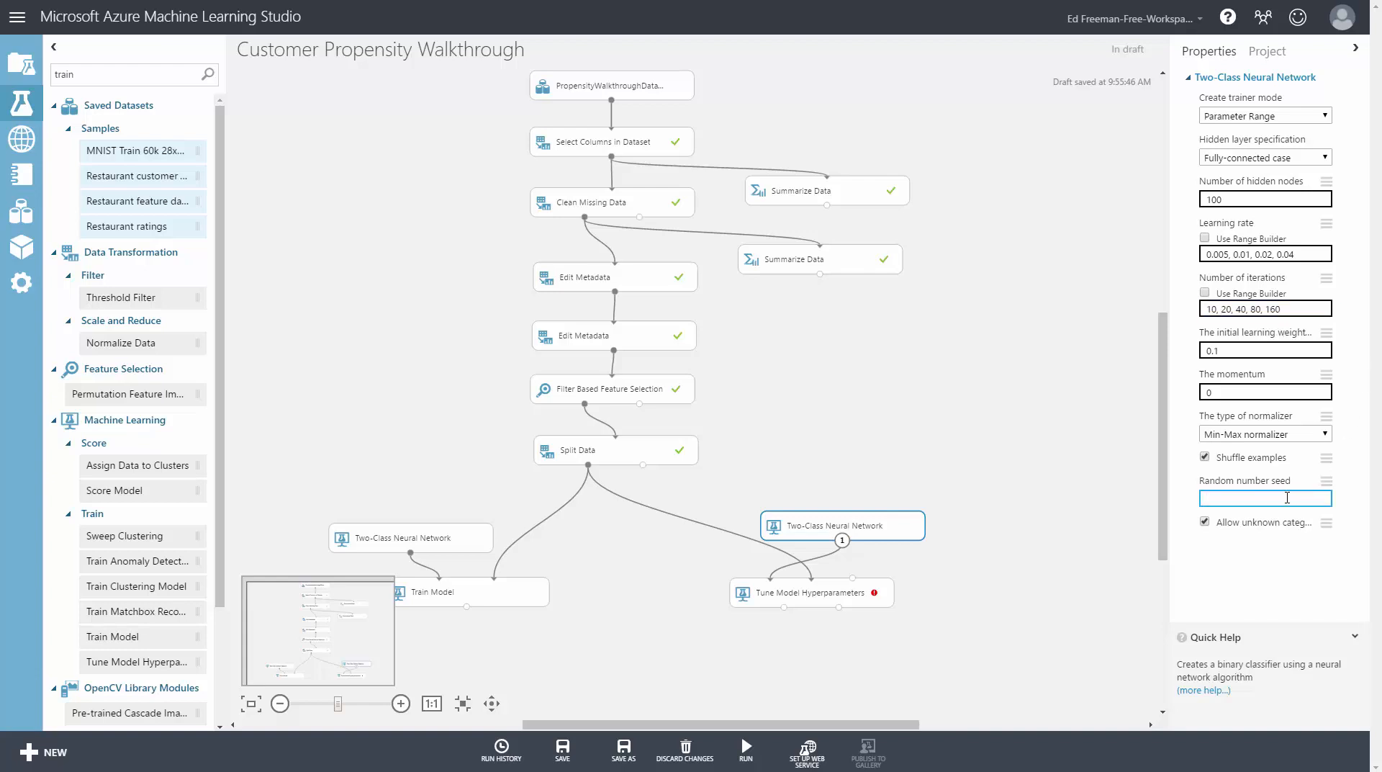
{"action": "type", "text": "3"}
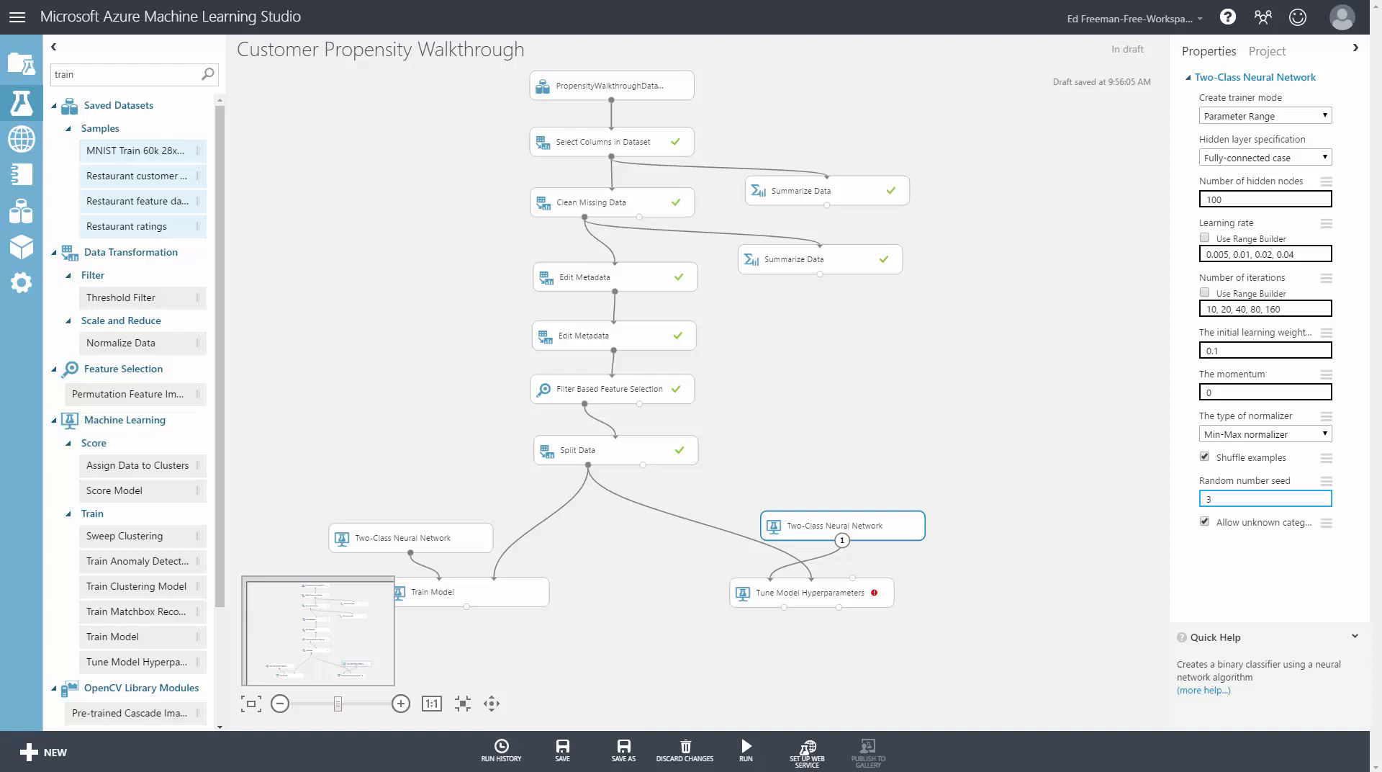
{"action": "key", "text": "Return"}
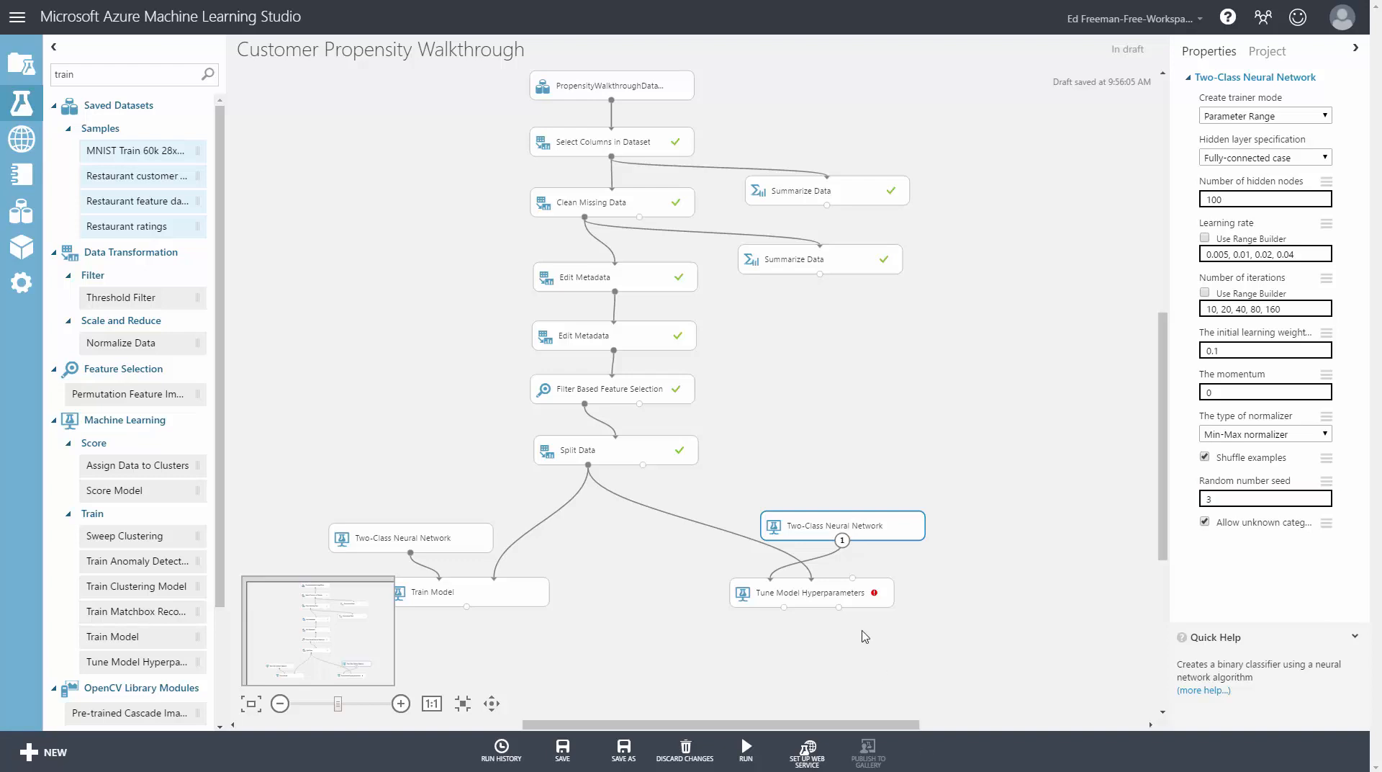
Set the maximum number of runs on the random sweep in Tune Model Hyperparameters to 50 and its random seed to 7
{"action": "left_click", "coordinate": [861, 598]}
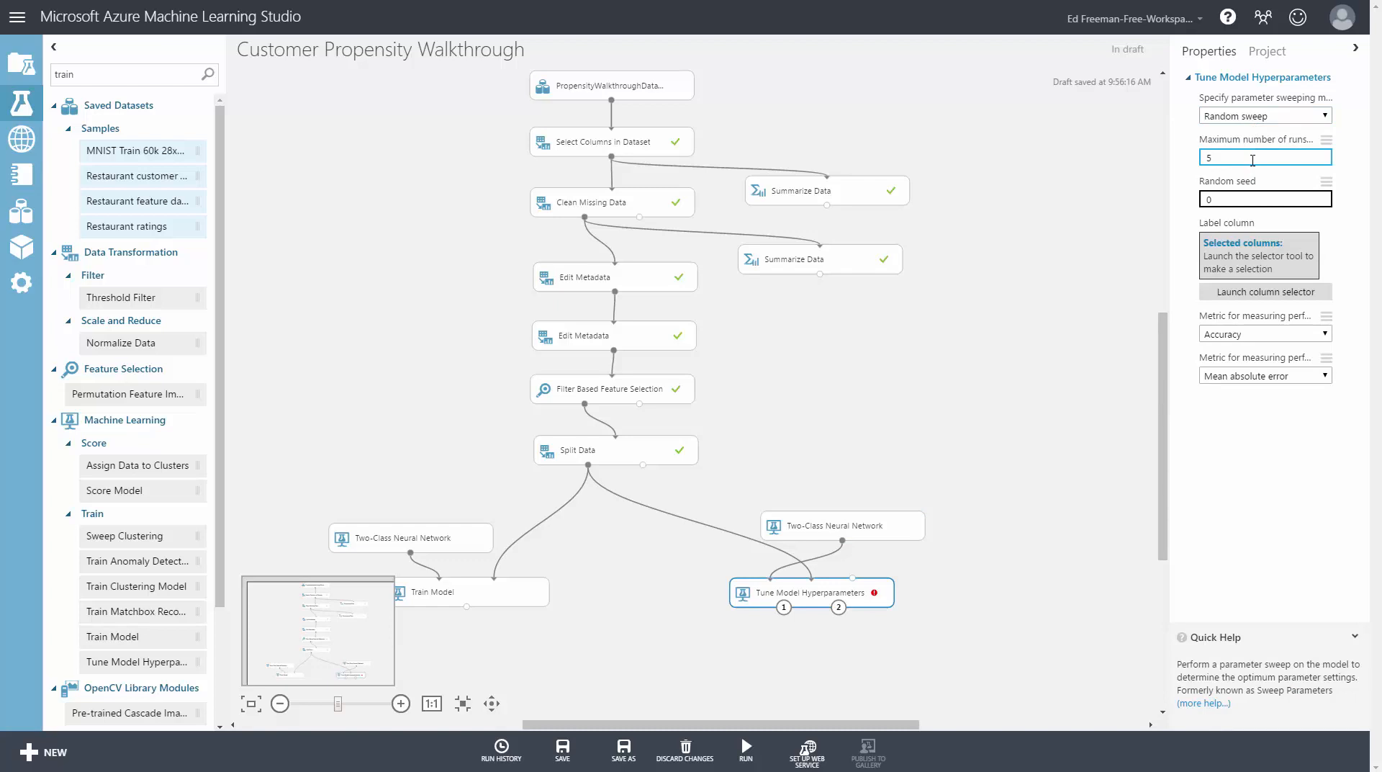
{"action": "key", "text": "BackSpace"}
{"action": "type", "text": "50"}
{"action": "left_click_drag", "start_coordinate": [1252, 159], "coordinate": [1191, 162]}
{"action": "left_click", "coordinate": [1348, 223]}
{"action": "double_click", "coordinate": [1256, 200]}
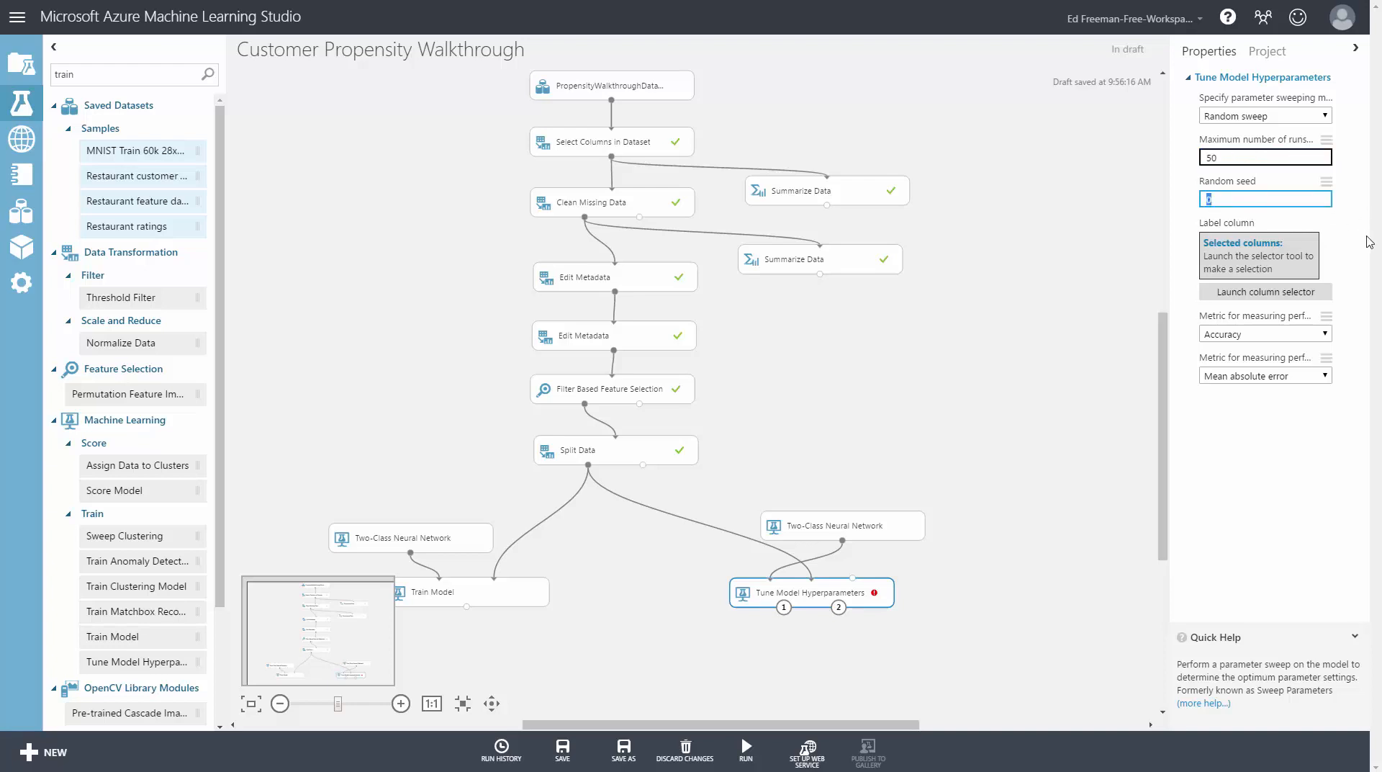
{"action": "type", "text": "7"}
{"action": "left_click", "coordinate": [1348, 248]}
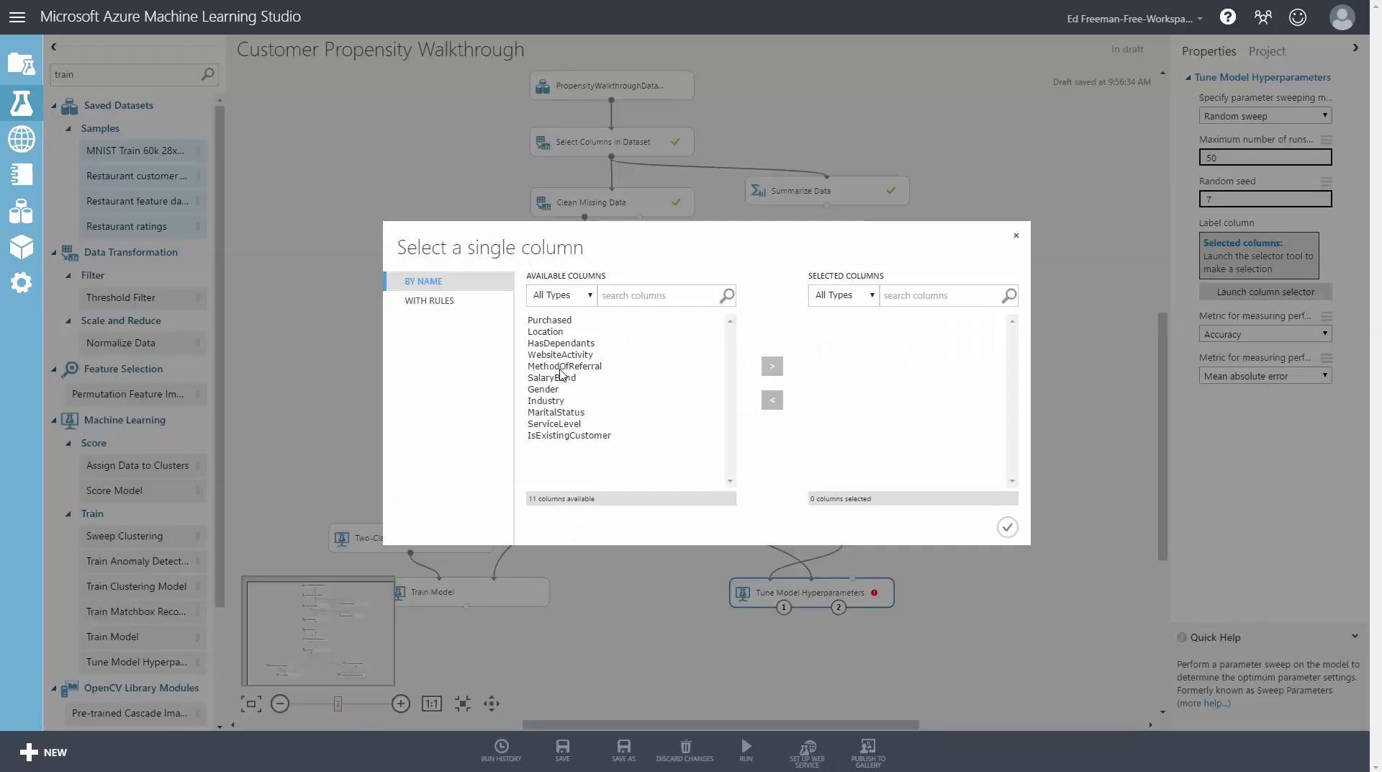
Choose Purchased as the label column of Tune Model Hyperparameters, and set its first performance metric to AUC
{"action": "left_click", "coordinate": [566, 320]}
{"action": "left_click", "coordinate": [776, 370]}
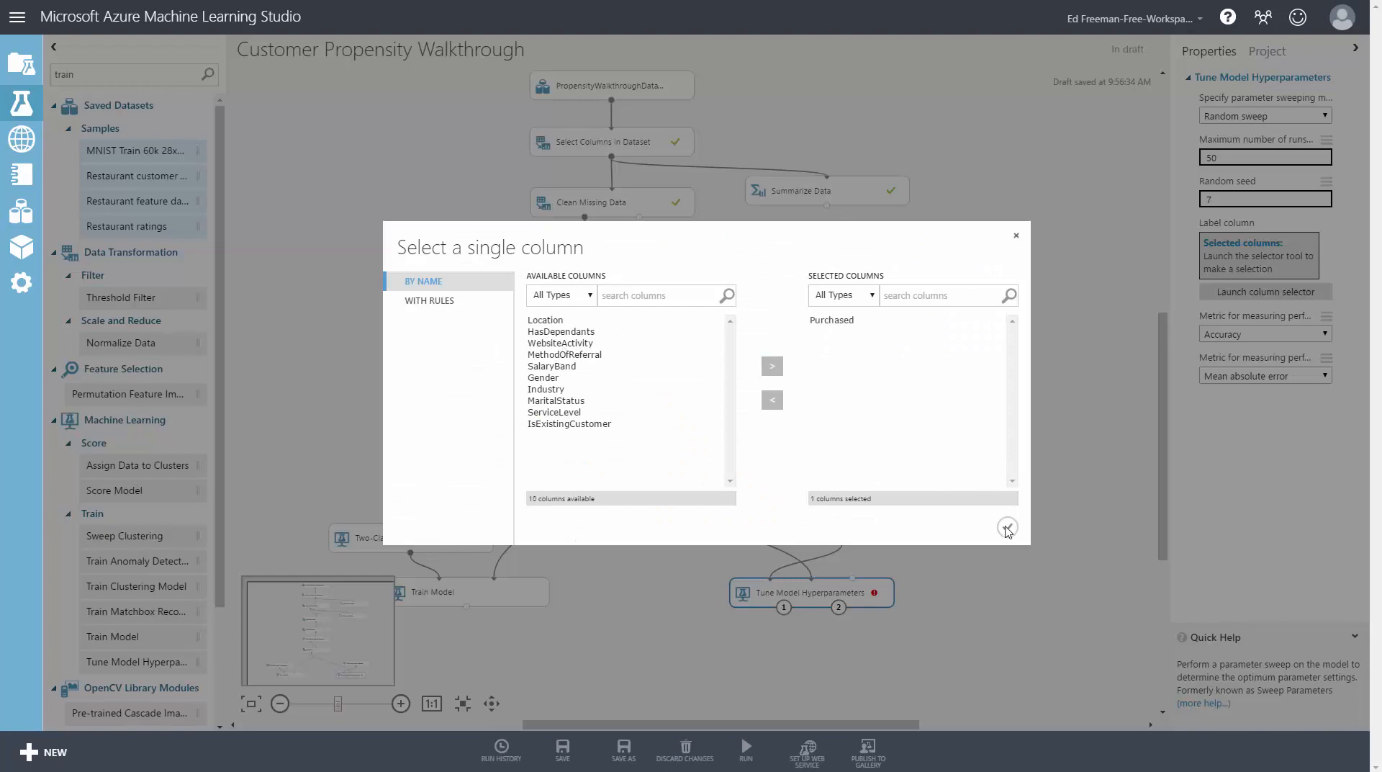
{"action": "left_click", "coordinate": [1006, 528]}
{"action": "left_click", "coordinate": [1259, 337]}
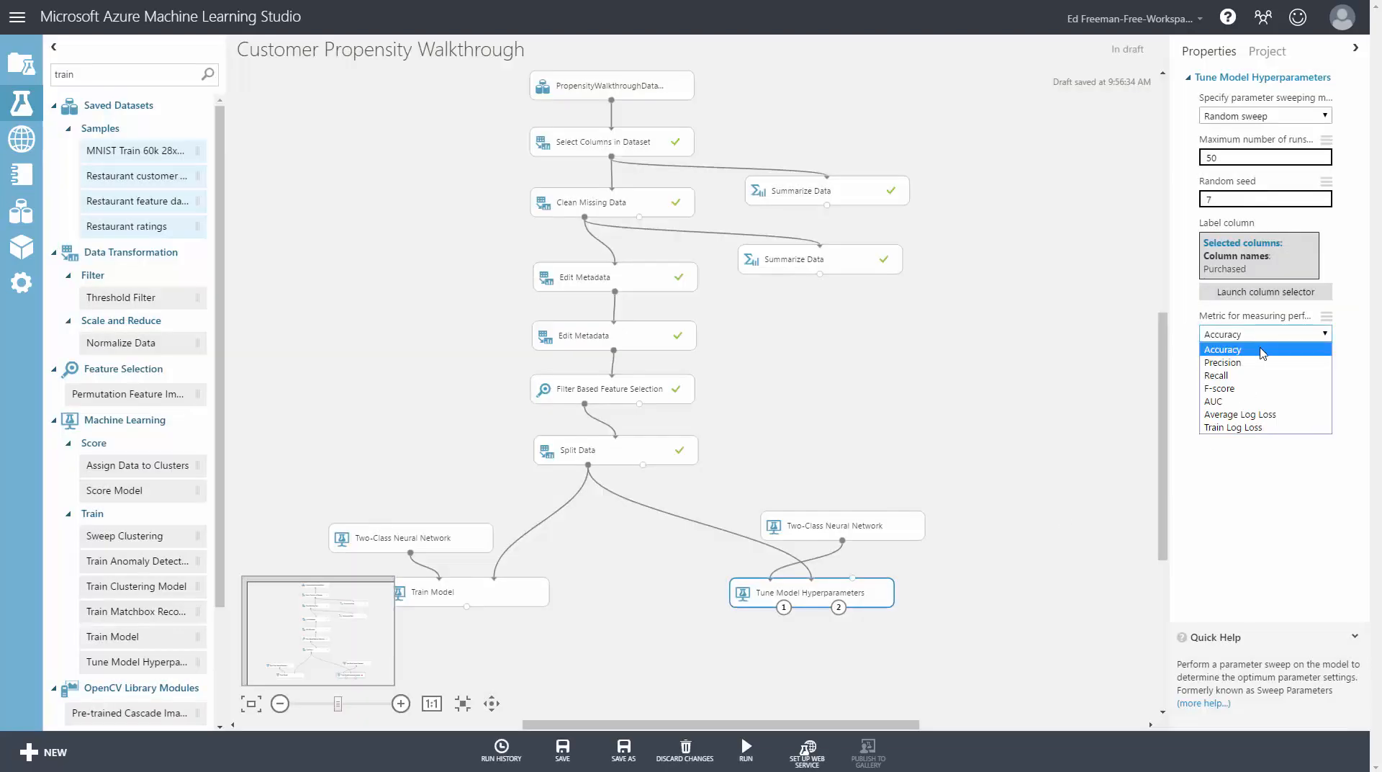
{"action": "left_click", "coordinate": [1270, 401]}
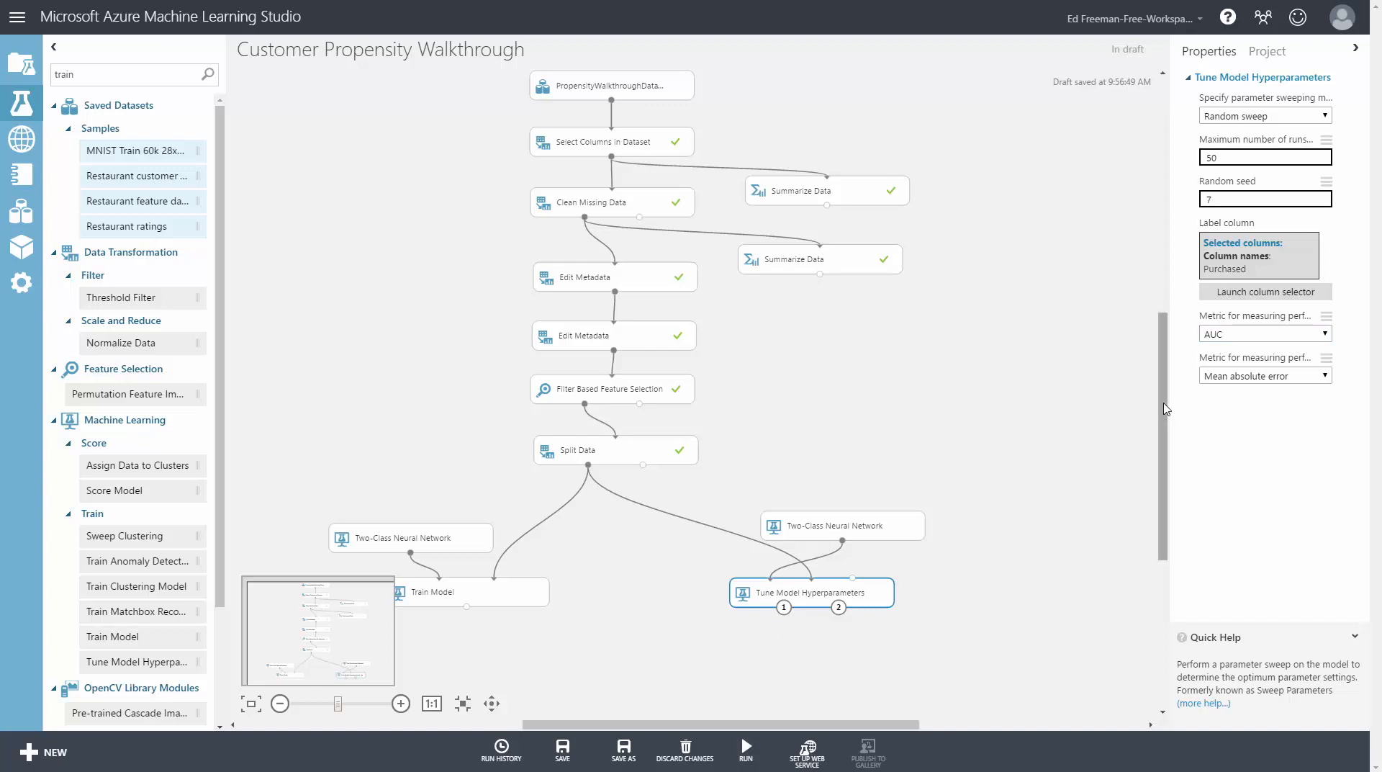
Search the modules for "score", and add one Score Model below Train Model and another below Tune Model Hyperparameters
{"action": "scroll", "coordinate": [1166, 425], "scroll_direction": "down", "scroll_amount": 1}
{"action": "left_click_drag", "start_coordinate": [1165, 425], "coordinate": [1167, 453]}
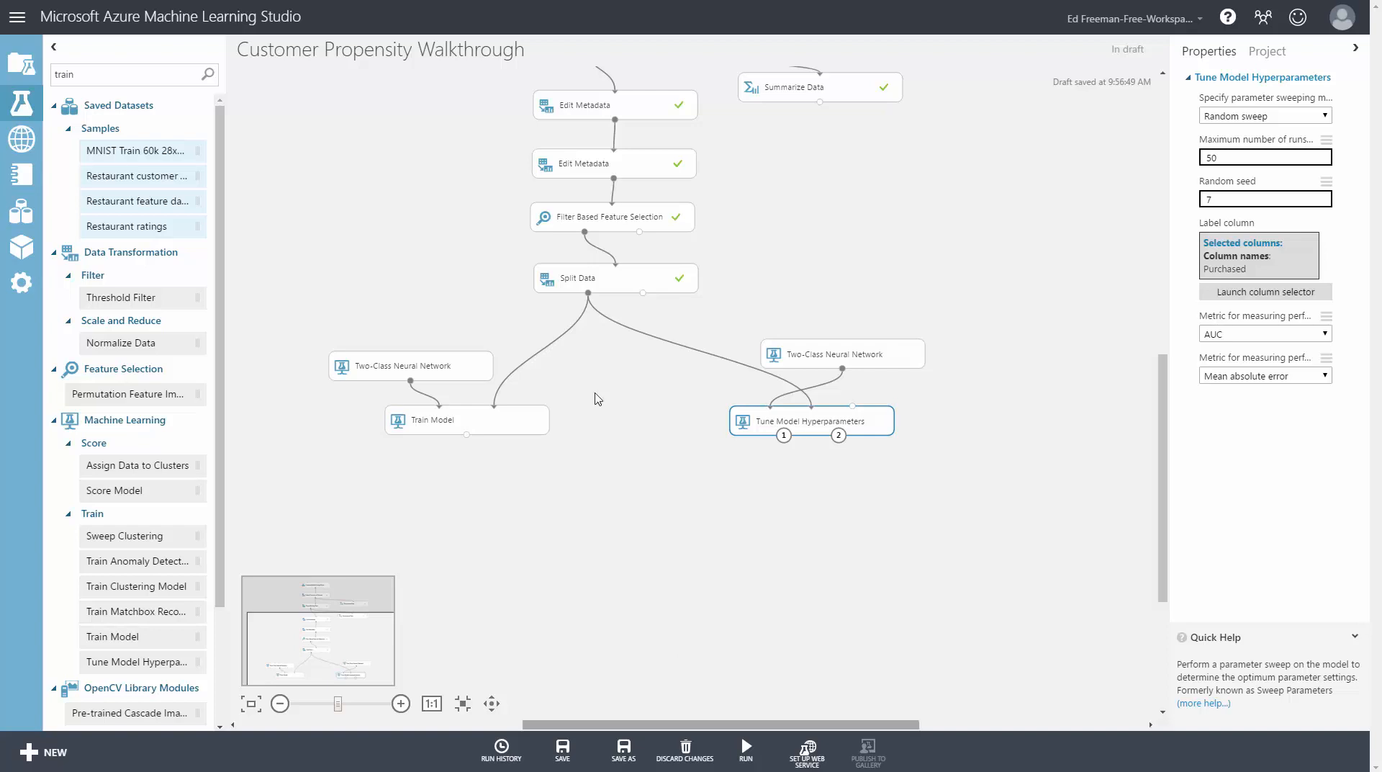
{"action": "double_click", "coordinate": [74, 75]}
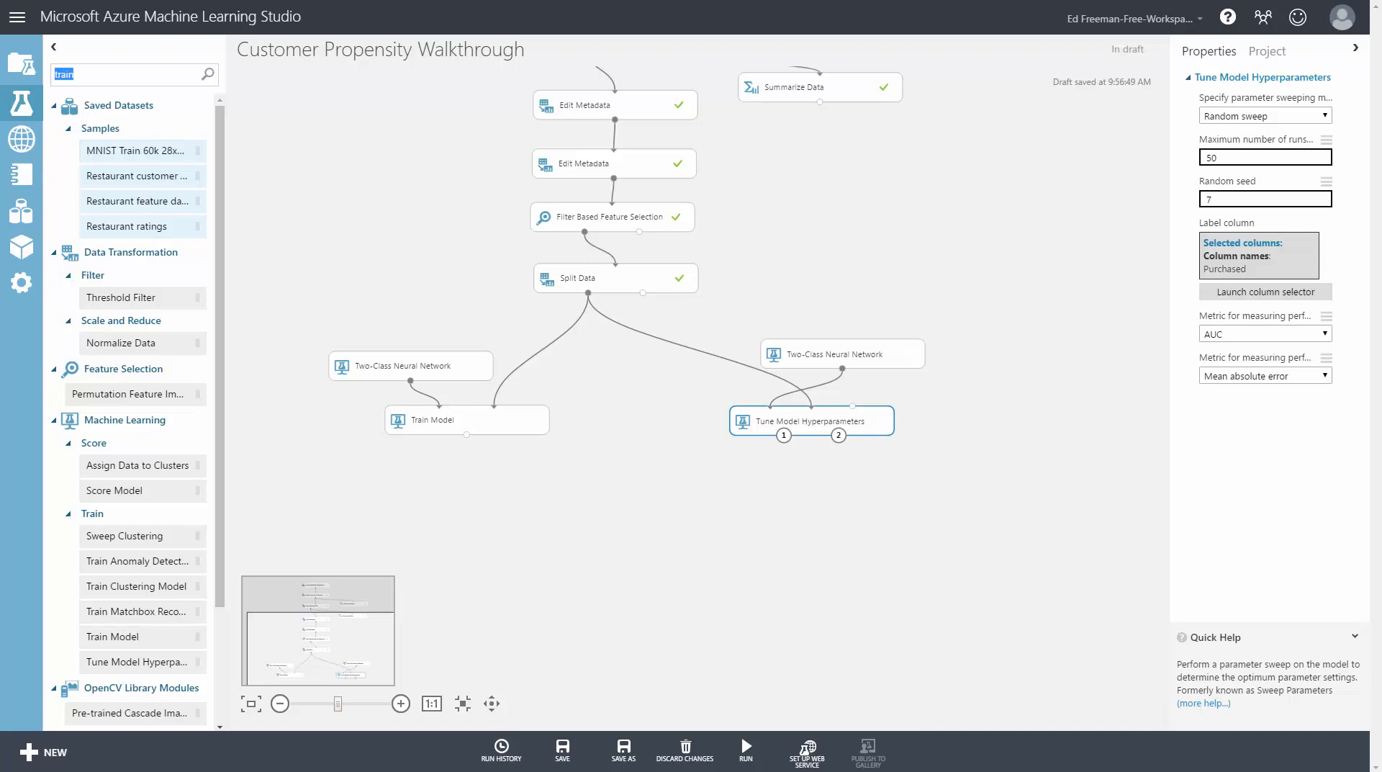
{"action": "type", "text": "score"}
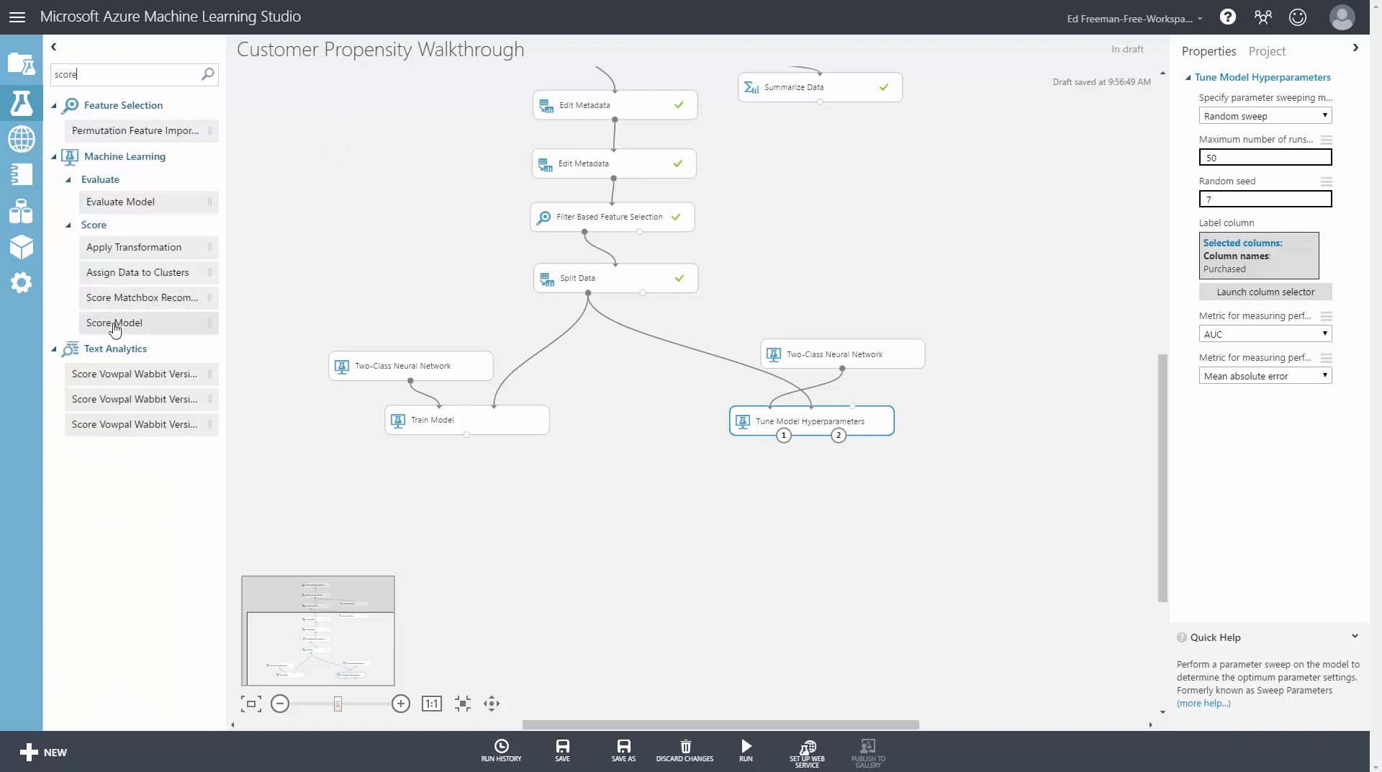
{"action": "left_click_drag", "start_coordinate": [114, 326], "coordinate": [465, 489]}
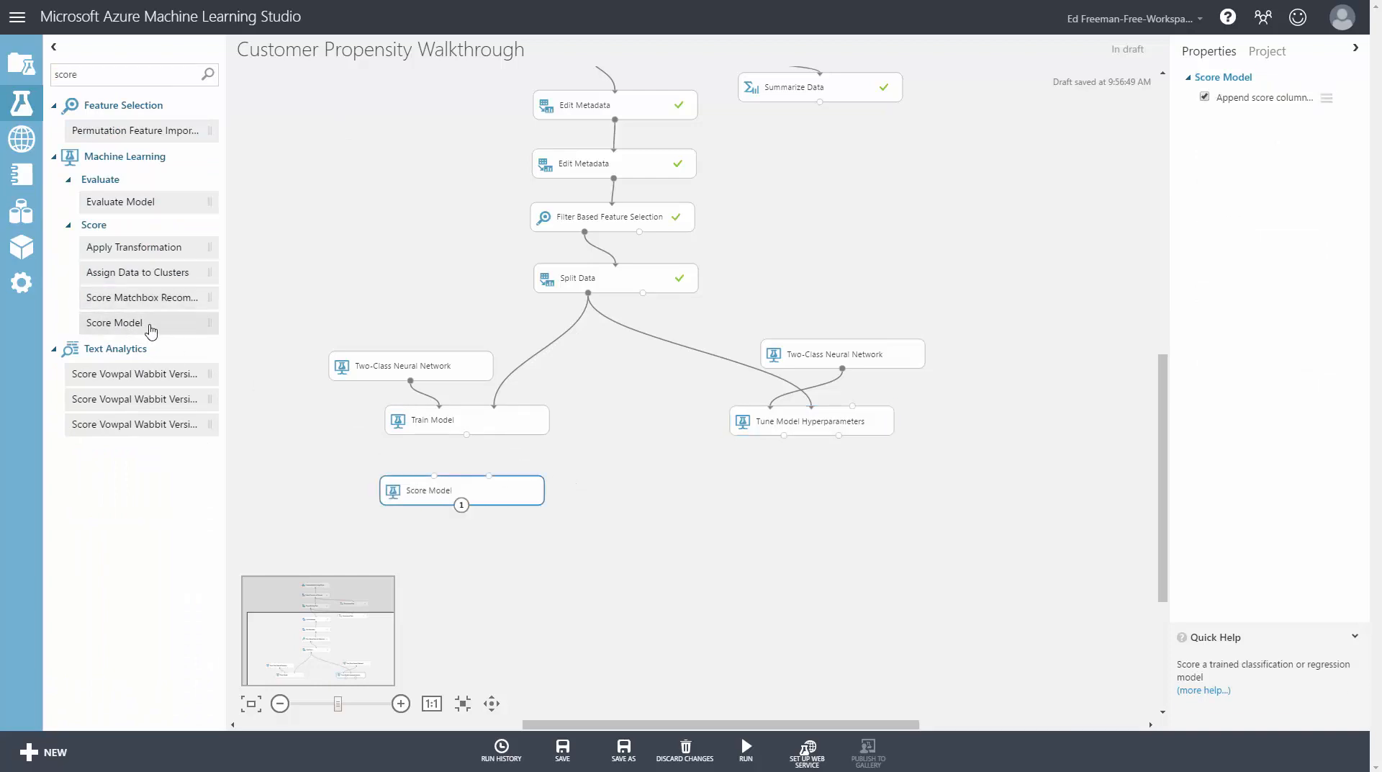
{"action": "left_click_drag", "start_coordinate": [151, 329], "coordinate": [814, 497]}
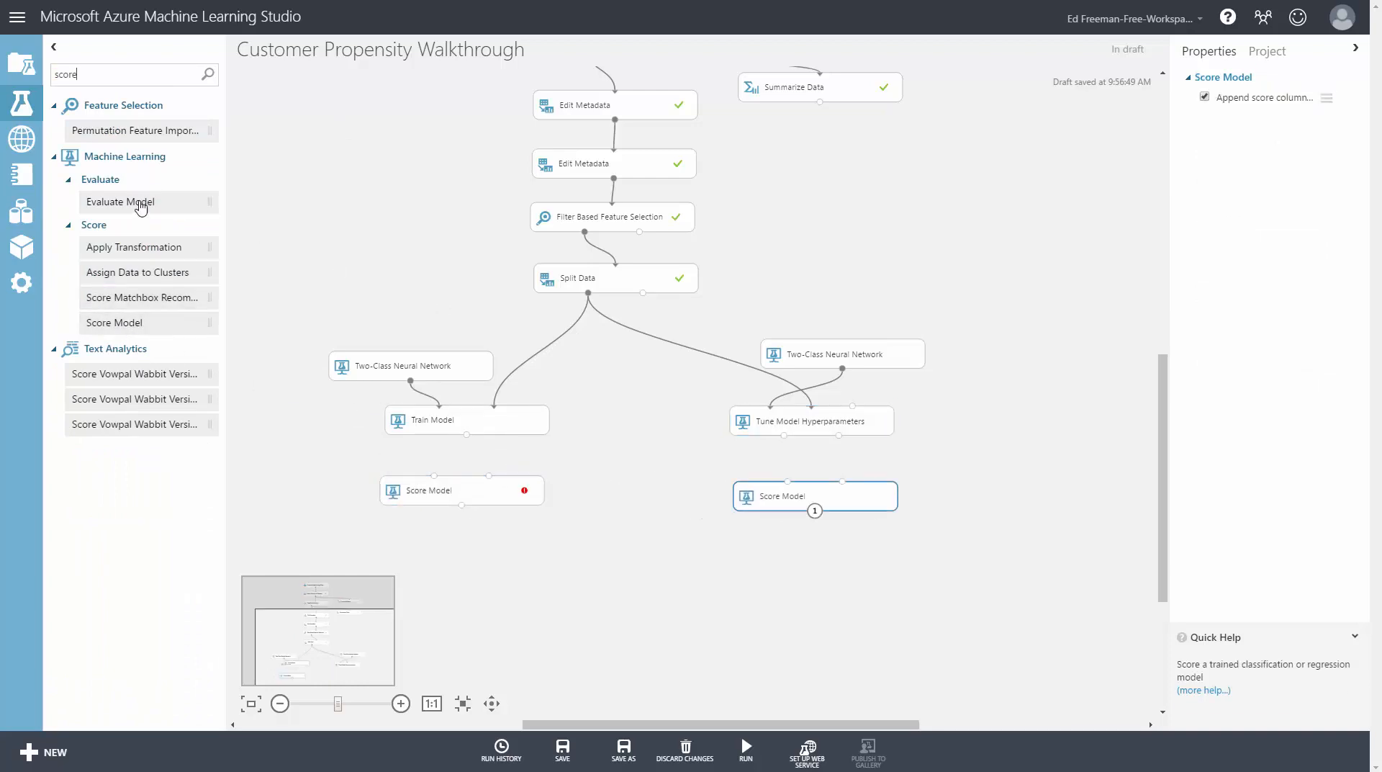
Add an Evaluate Model module beneath the two Score Model modules and connect each Score Model's output to one of its inputs
{"action": "left_click_drag", "start_coordinate": [141, 208], "coordinate": [625, 603]}
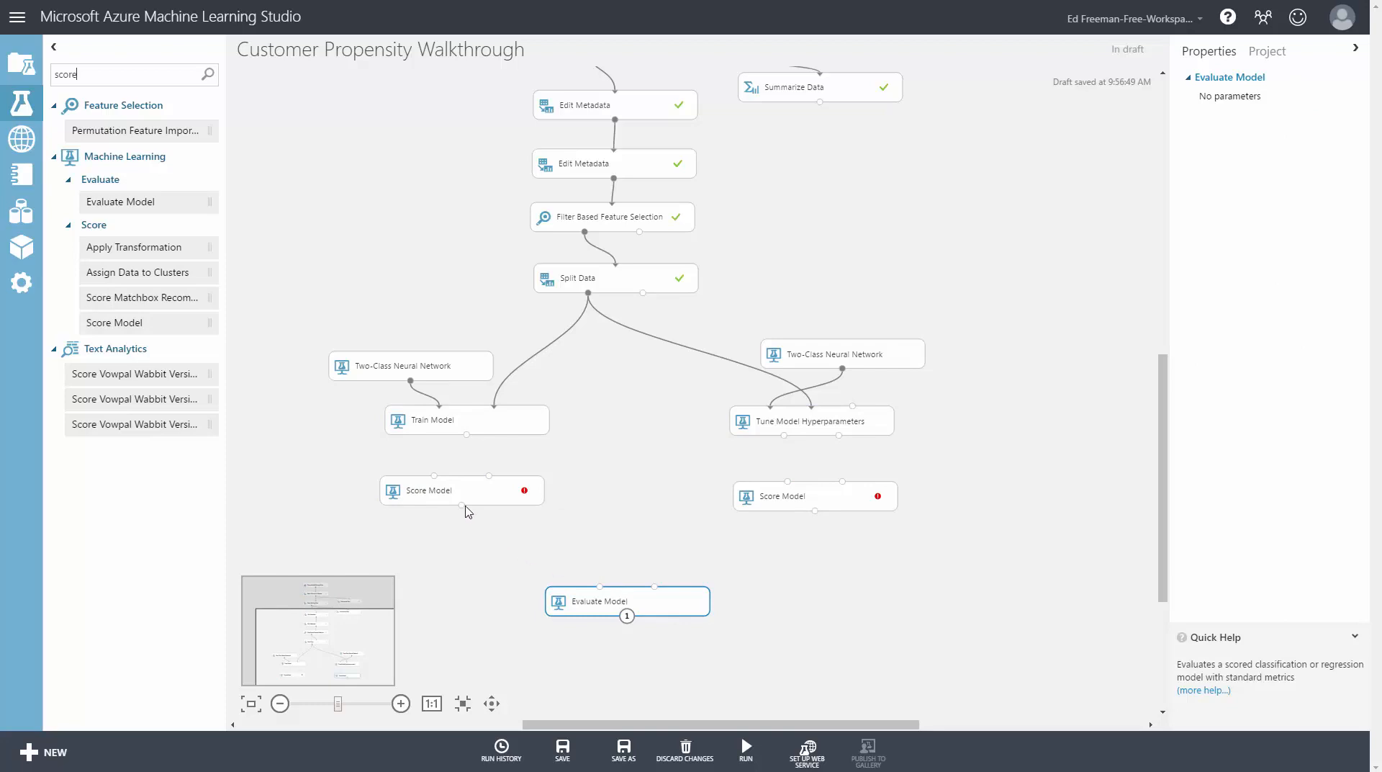
{"action": "left_click_drag", "start_coordinate": [461, 506], "coordinate": [600, 587]}
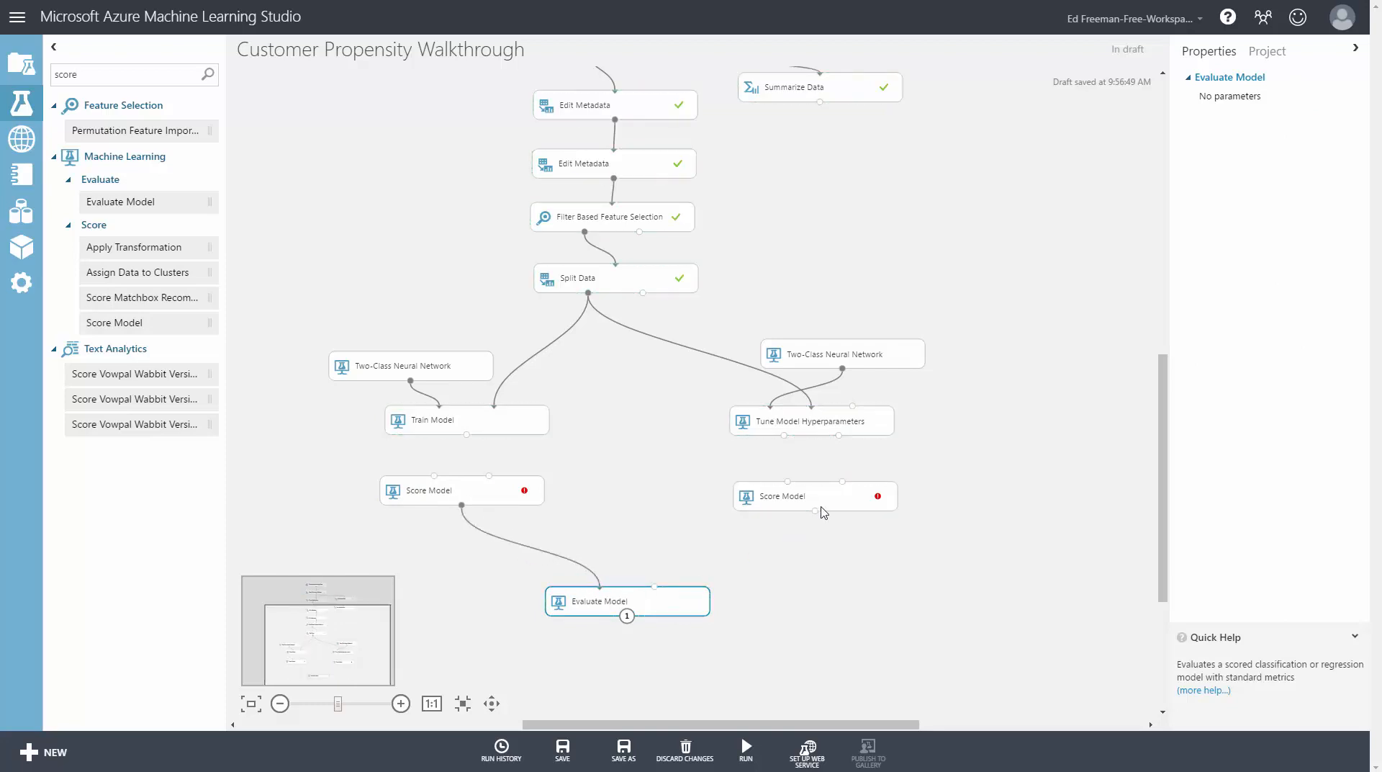
{"action": "left_click_drag", "start_coordinate": [814, 511], "coordinate": [654, 587]}
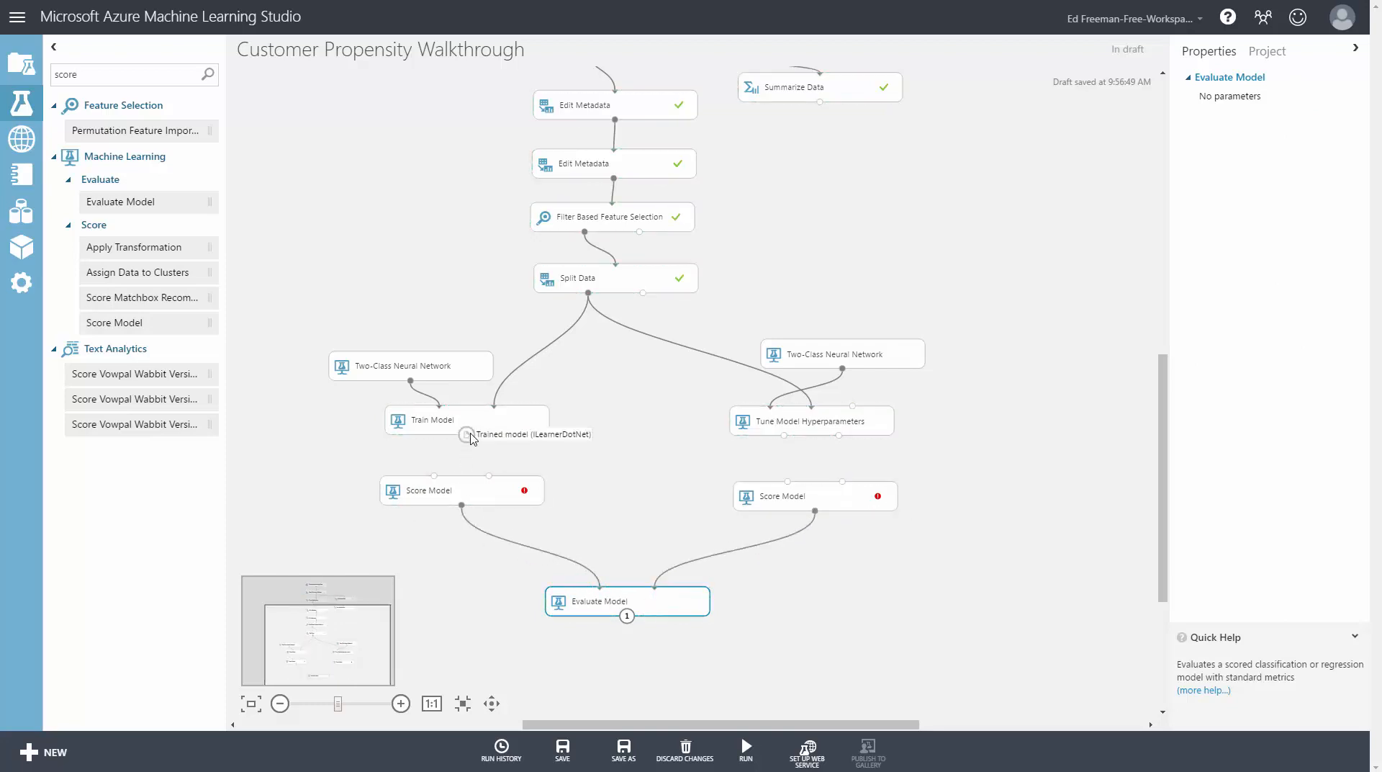
Connect Train Model and Tune Model Hyperparameters' trained best model to their respective Score Models, and Split Data's second output to both Score Models
{"action": "left_click_drag", "start_coordinate": [466, 434], "coordinate": [434, 476]}
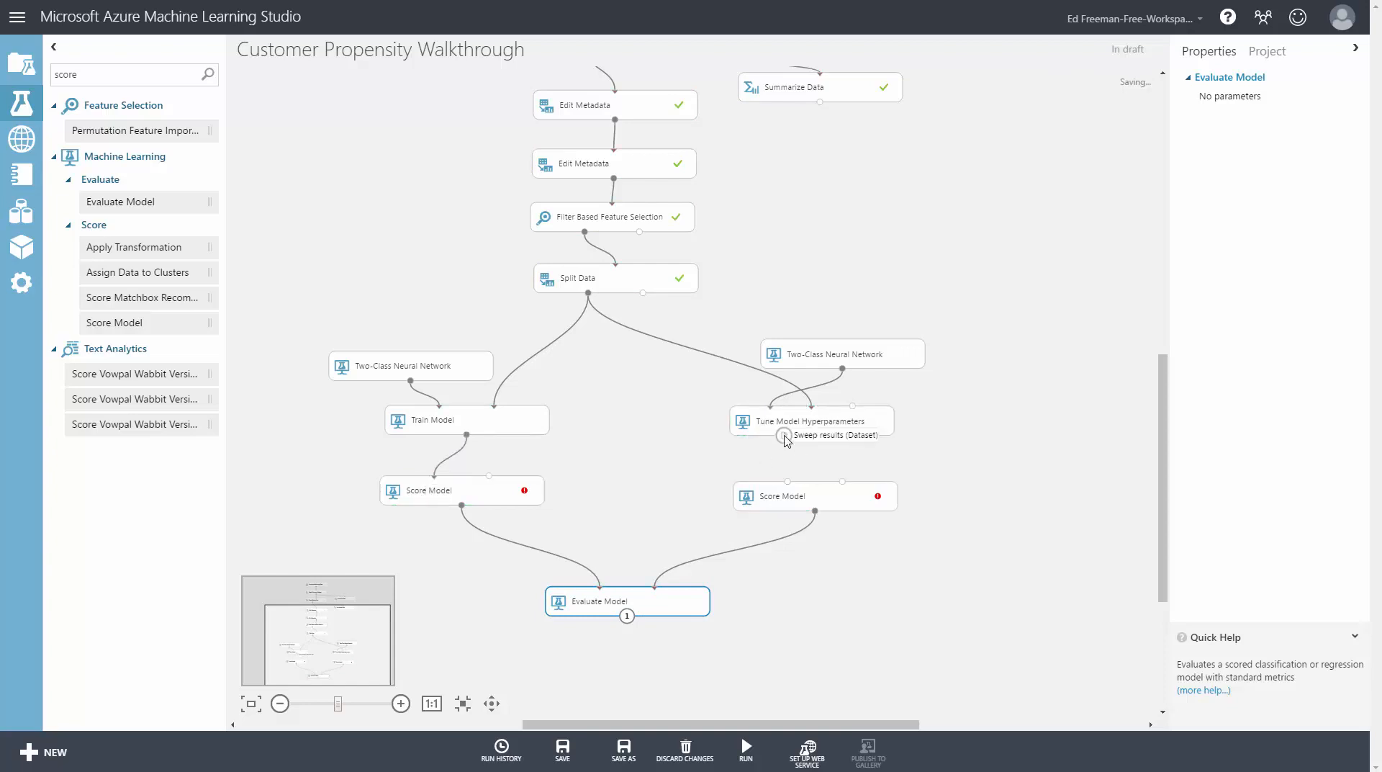
{"action": "left_click_drag", "start_coordinate": [839, 435], "coordinate": [788, 481]}
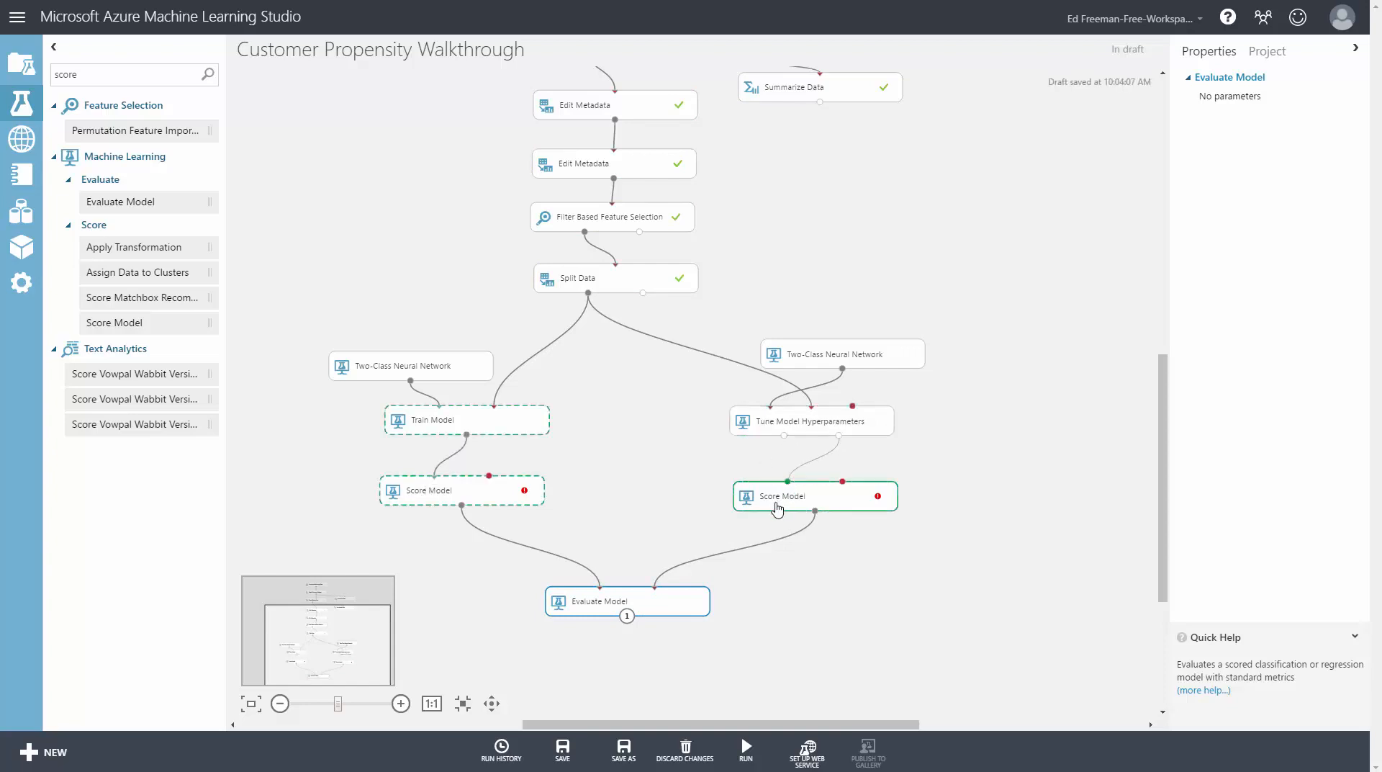
{"action": "left_click_drag", "start_coordinate": [643, 293], "coordinate": [489, 476]}
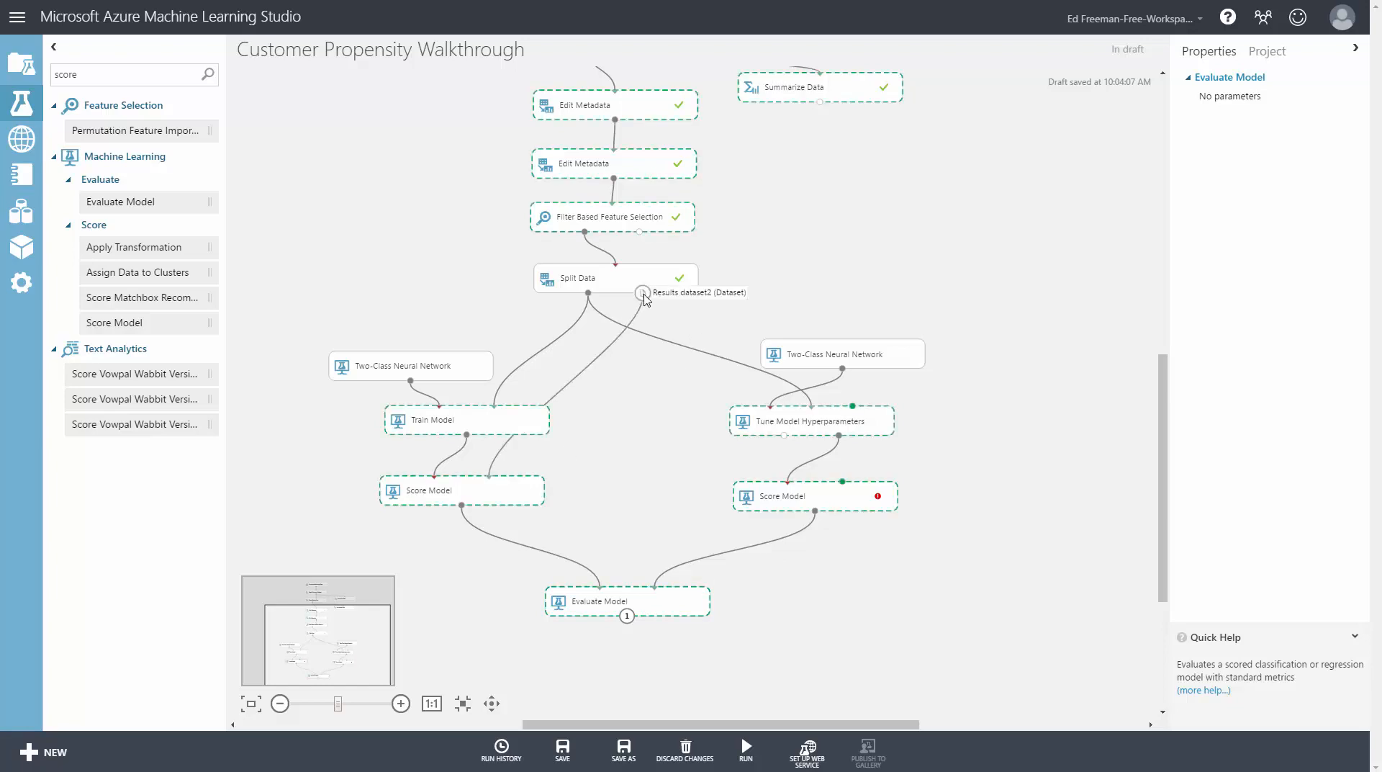
{"action": "left_click_drag", "start_coordinate": [643, 292], "coordinate": [845, 501]}
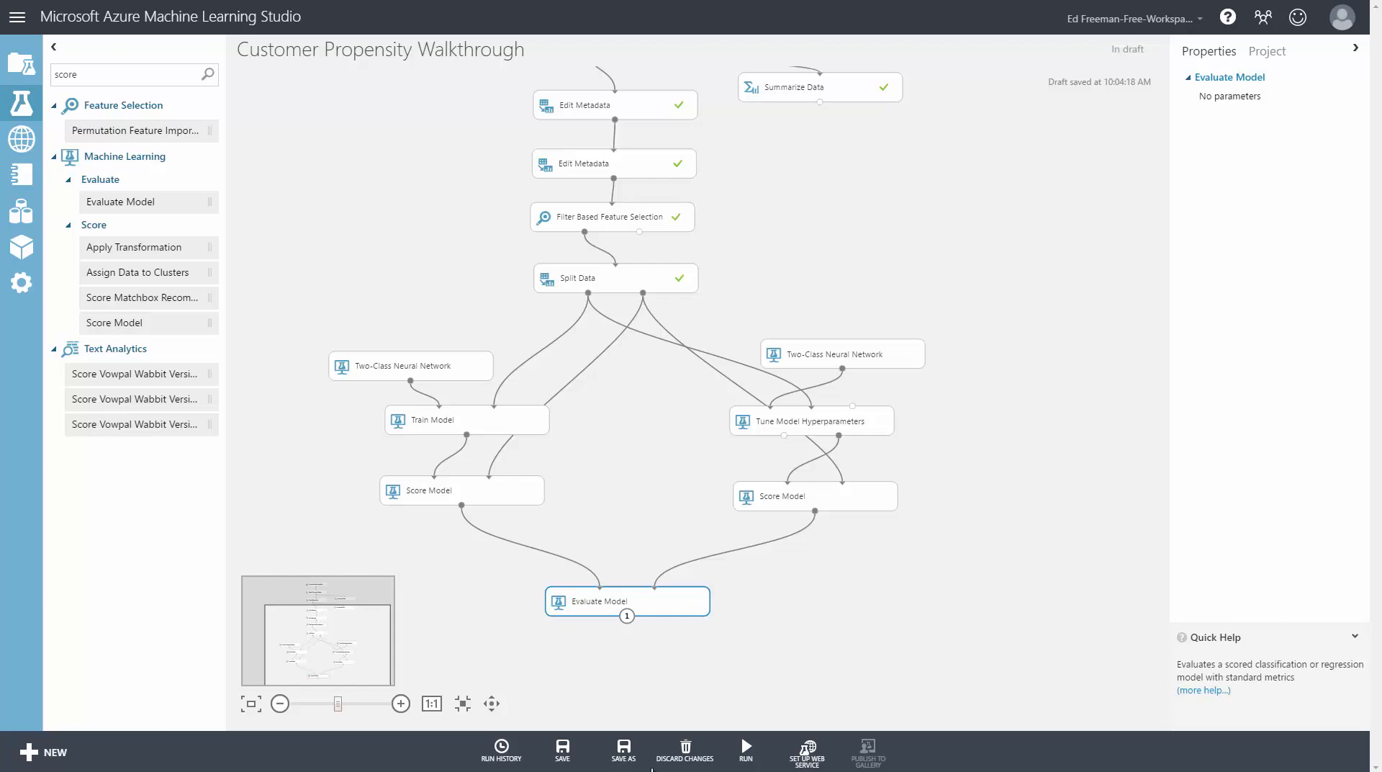
Save the Customer Propensity Walkthrough experiment and run it
{"action": "left_click", "coordinate": [563, 748]}
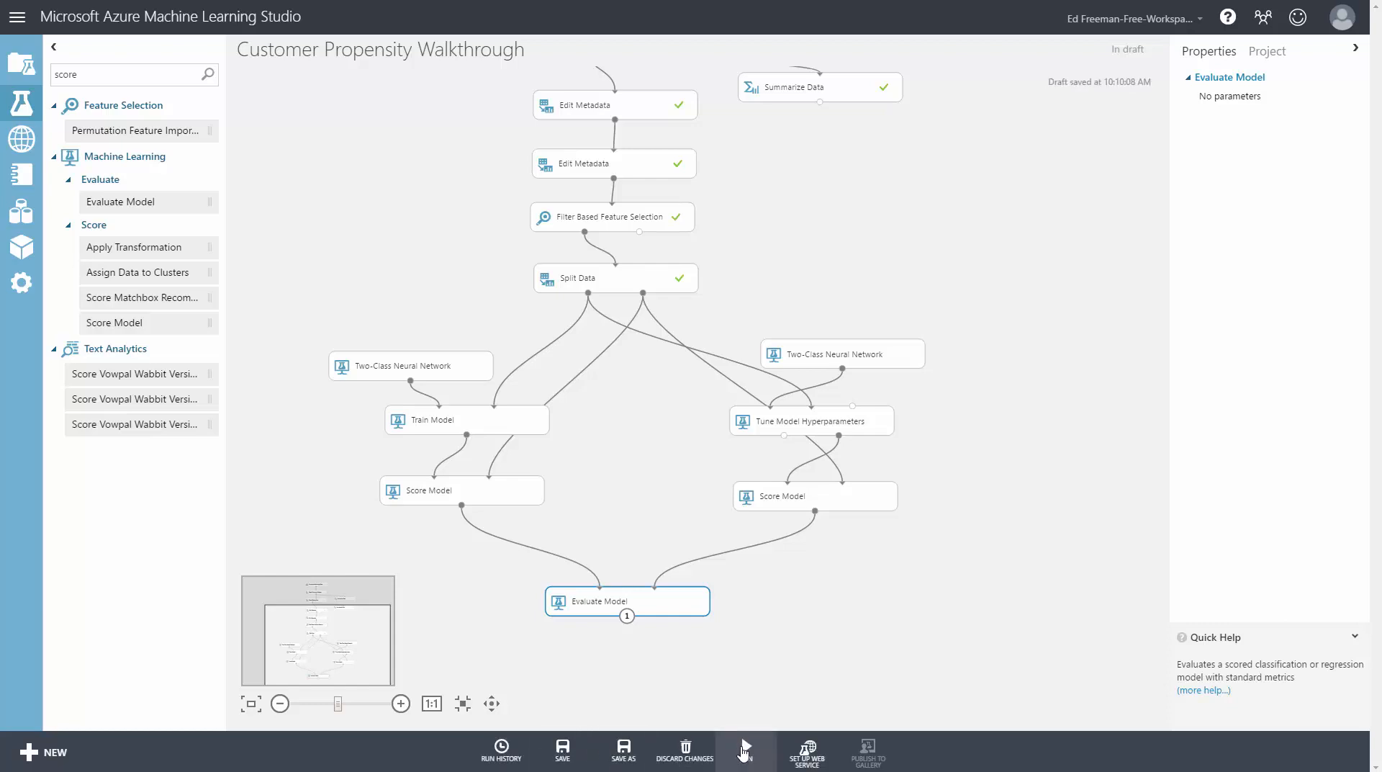
{"action": "left_click", "coordinate": [745, 751]}
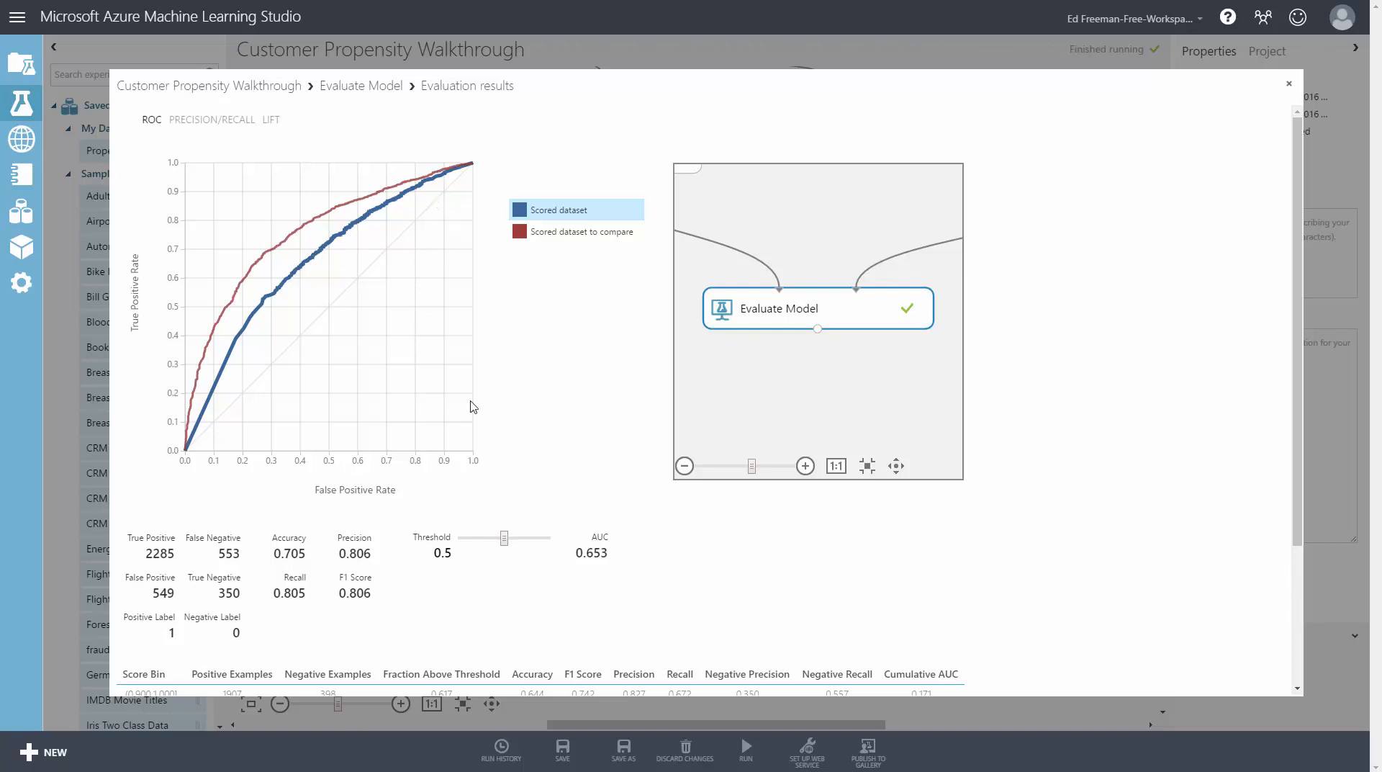
Compare the ROC curves and AUC of the scored dataset and the scored dataset to compare in the Evaluate Model results
{"action": "left_click_drag", "start_coordinate": [577, 552], "coordinate": [616, 556]}
{"action": "left_click", "coordinate": [617, 556]}
{"action": "mouse_move", "coordinate": [504, 538]}
{"action": "left_mouse_down"}
{"action": "mouse_move", "coordinate": [533, 544]}
{"action": "mouse_move", "coordinate": [482, 545]}
{"action": "mouse_move", "coordinate": [506, 545]}
{"action": "left_mouse_up"}
{"action": "left_click", "coordinate": [337, 208]}
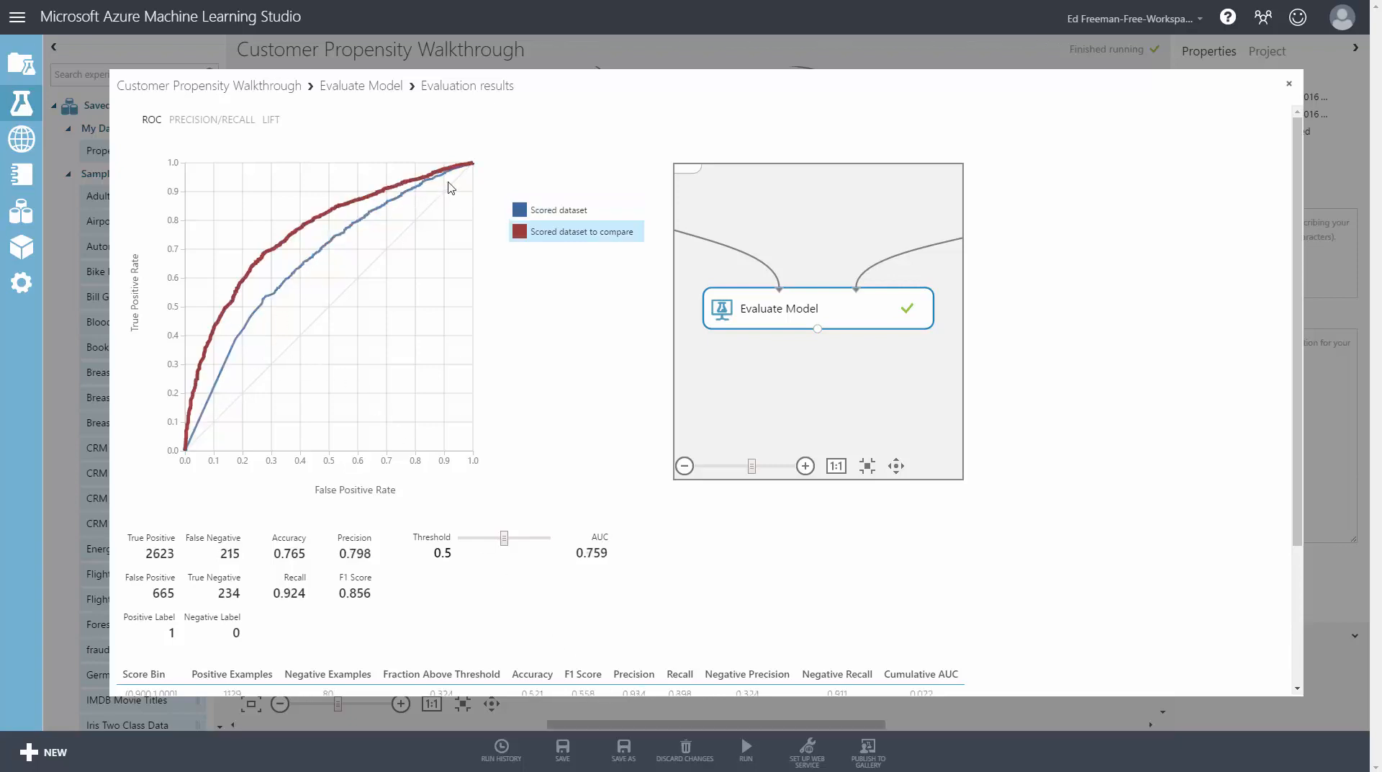
{"action": "left_click", "coordinate": [274, 300]}
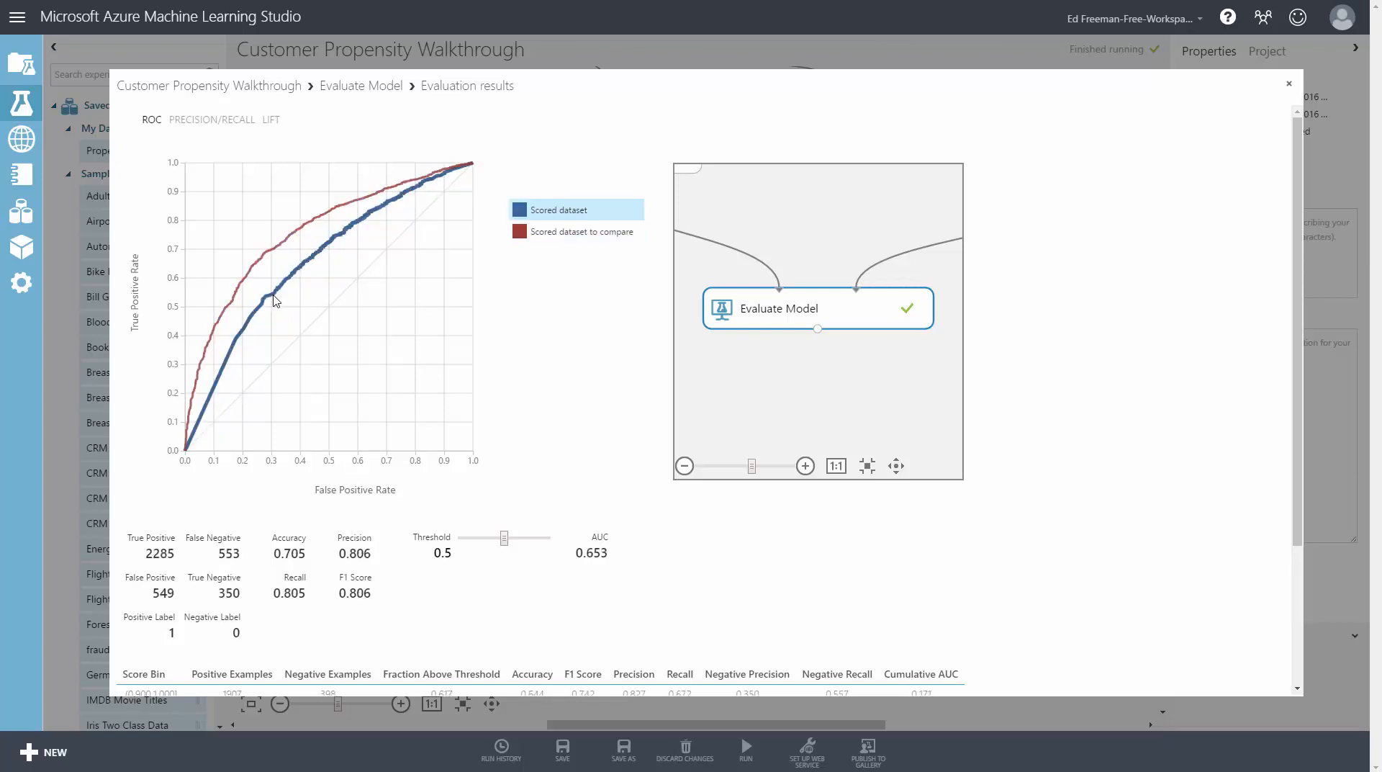
{"action": "left_click_drag", "start_coordinate": [577, 554], "coordinate": [612, 551]}
{"action": "left_click", "coordinate": [626, 576]}
Select the scored dataset to compare and examine its AUC, accuracy, precision, recall and F1 score
{"action": "left_click", "coordinate": [208, 368]}
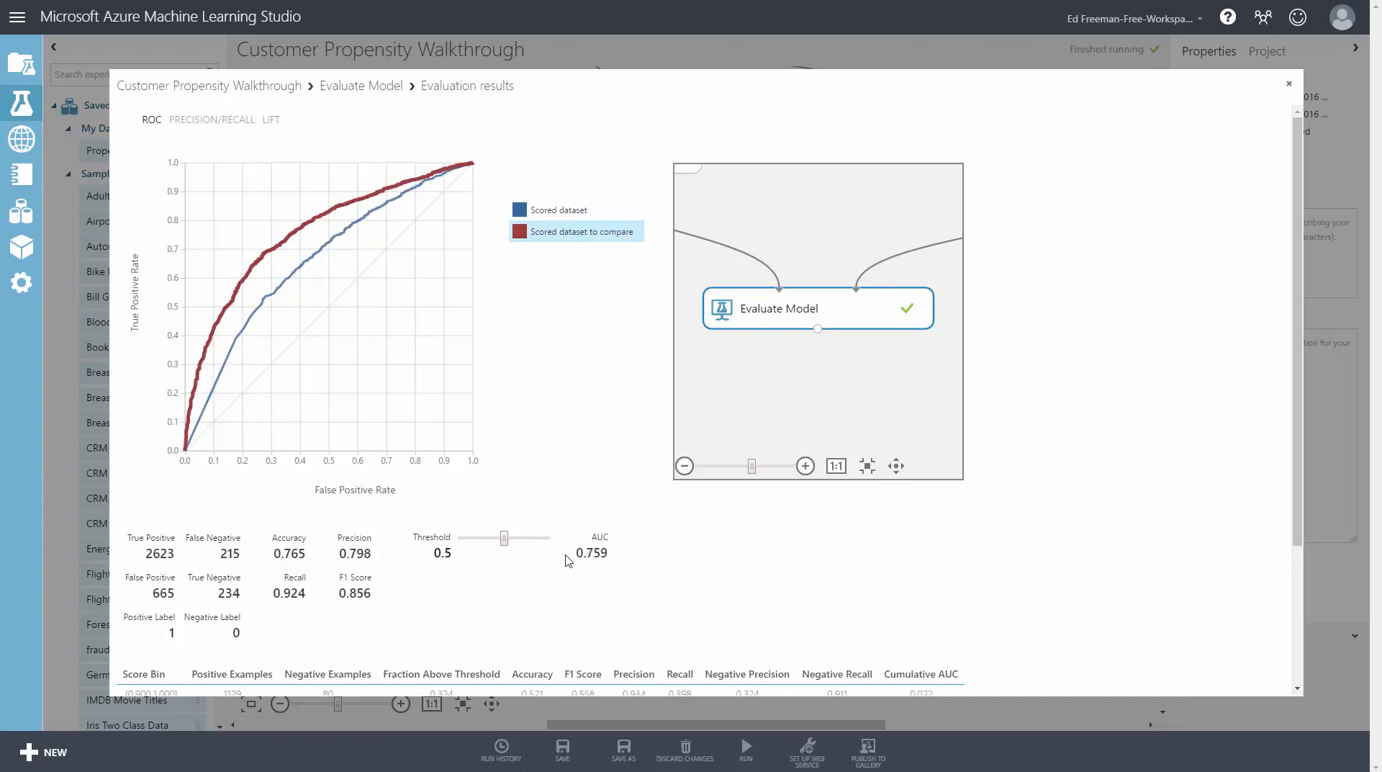
{"action": "left_click_drag", "start_coordinate": [572, 553], "coordinate": [630, 555]}
{"action": "left_click", "coordinate": [639, 560]}
{"action": "left_click_drag", "start_coordinate": [270, 536], "coordinate": [308, 532]}
{"action": "left_click_drag", "start_coordinate": [336, 537], "coordinate": [375, 539]}
{"action": "left_click_drag", "start_coordinate": [284, 576], "coordinate": [308, 576]}
{"action": "left_click_drag", "start_coordinate": [339, 577], "coordinate": [374, 580]}
{"action": "left_click", "coordinate": [439, 579]}
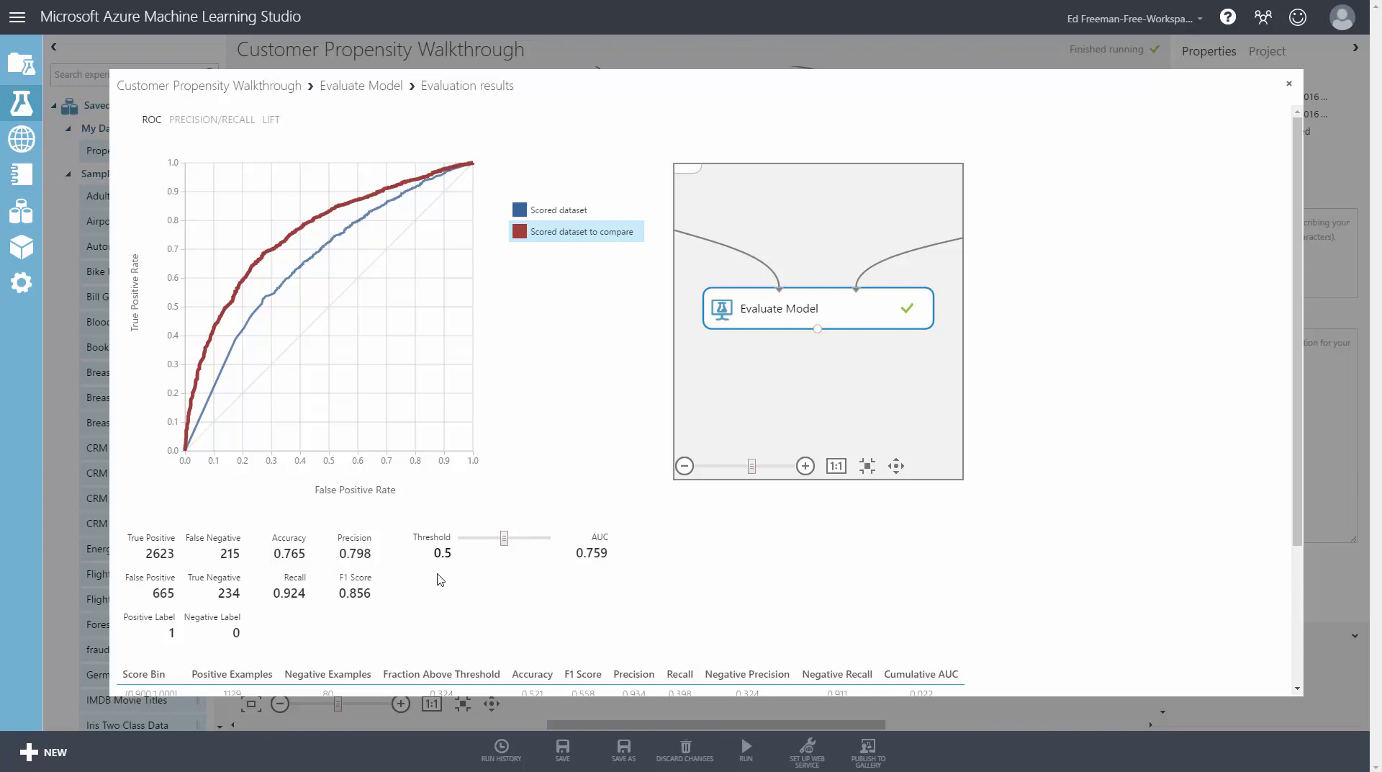